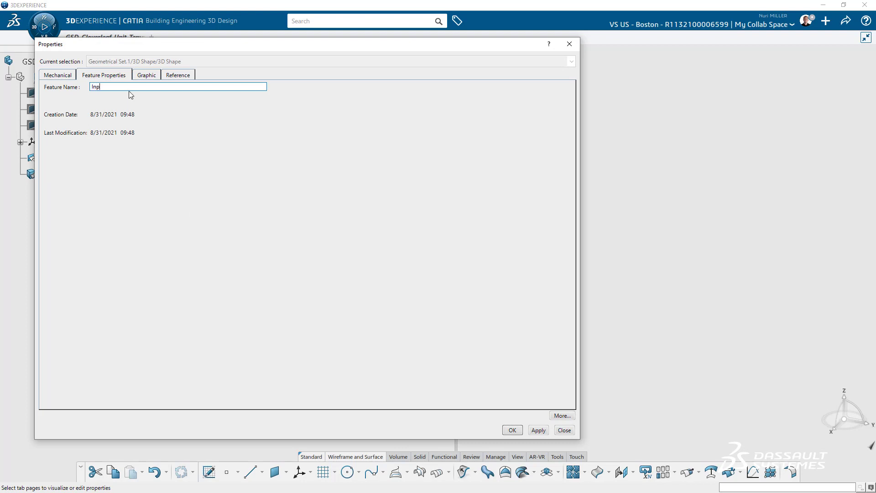
# Step: Rename the geometrical set as Inputs
pyautogui.press('Return')
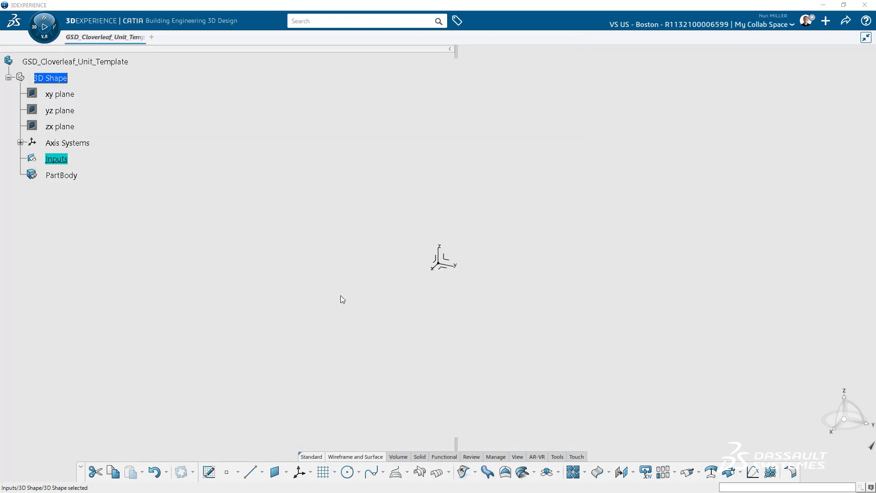
# Step: Sketch a rectangle on the XY plane from the origin, 1000 mm along Y by 800 mm along X
pyautogui.click(443, 271)
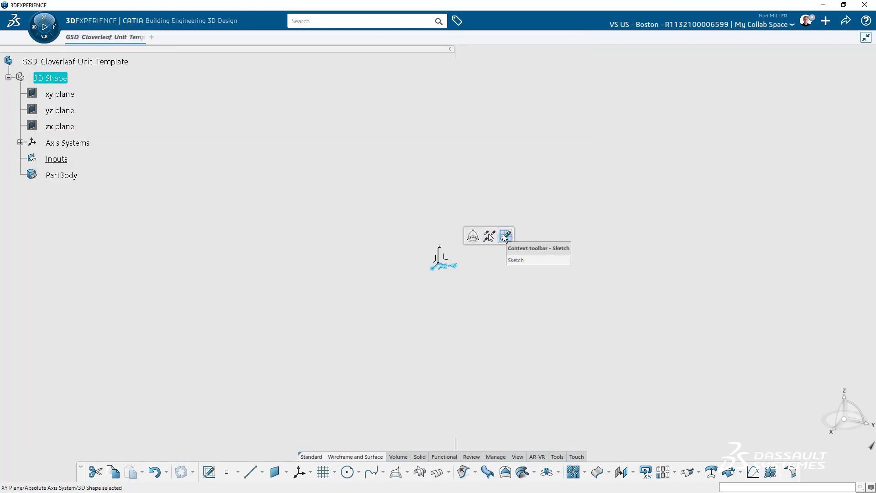
pyautogui.click(499, 237)
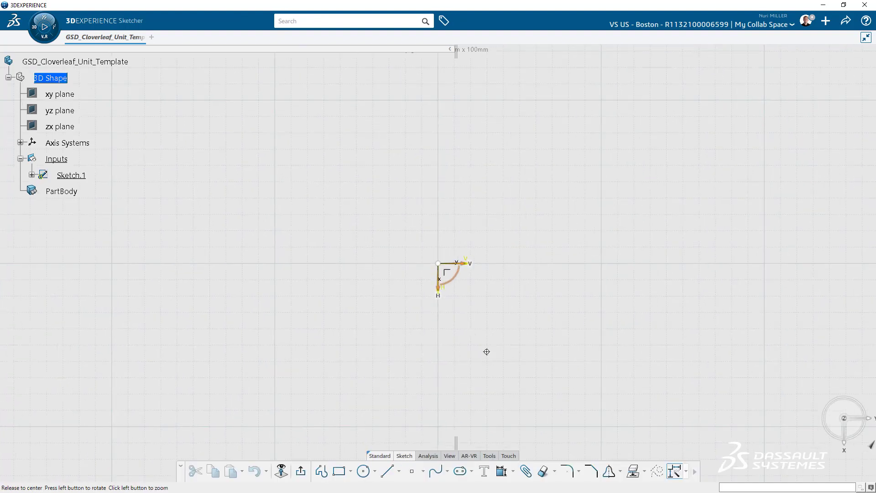
pyautogui.click(338, 472)
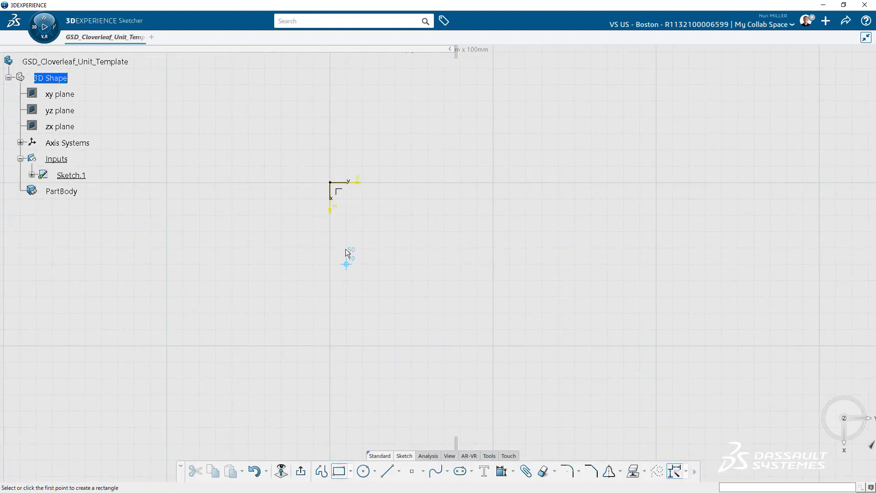
pyautogui.click(331, 182)
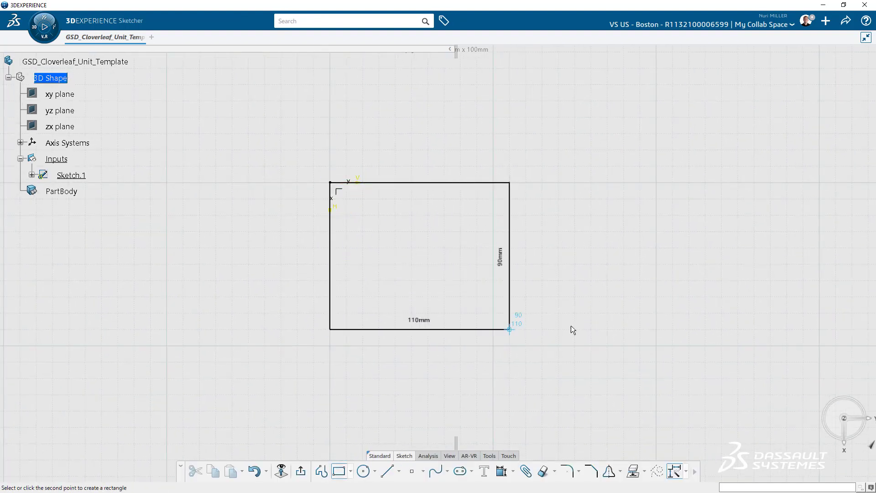
pyautogui.moveTo(688, 329); pyautogui.dragTo(549, 354, button='middle')
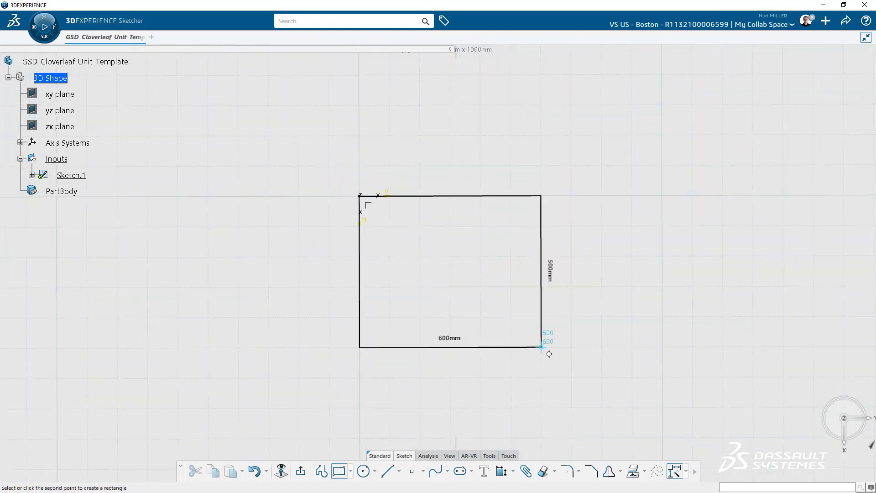
pyautogui.moveTo(592, 371); pyautogui.dragTo(562, 297, button='middle')
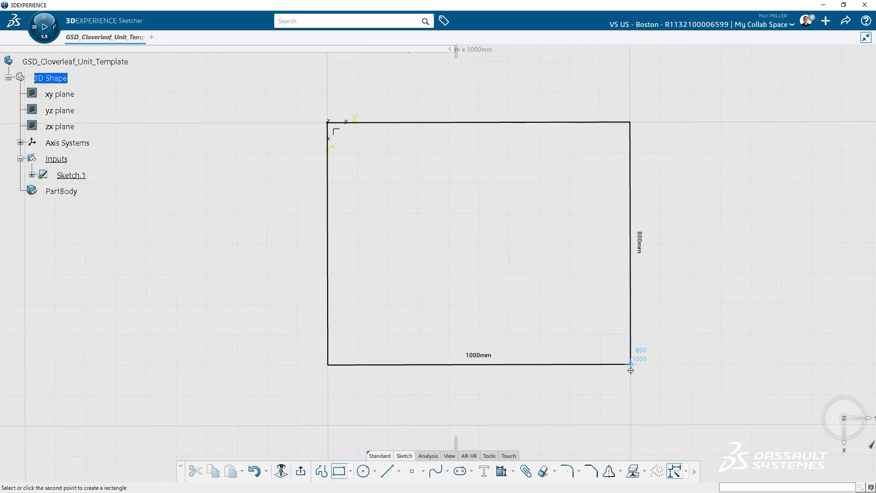
pyautogui.click(631, 365)
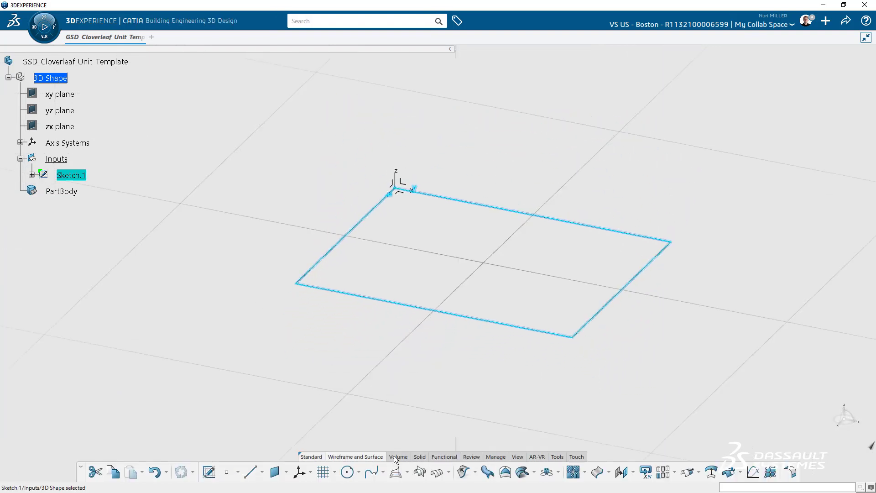
# Step: Create a Fill surface bounded by the rectangle sketch, keeping the default options
pyautogui.click(505, 472)
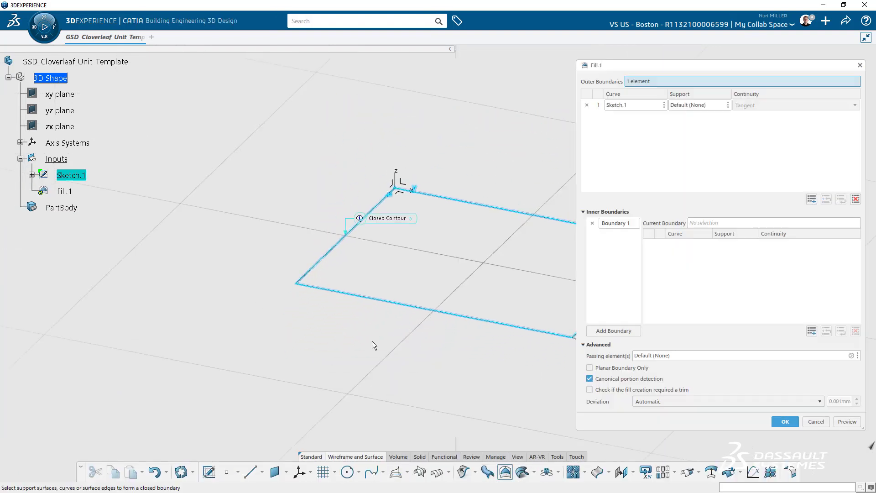
pyautogui.click(785, 421)
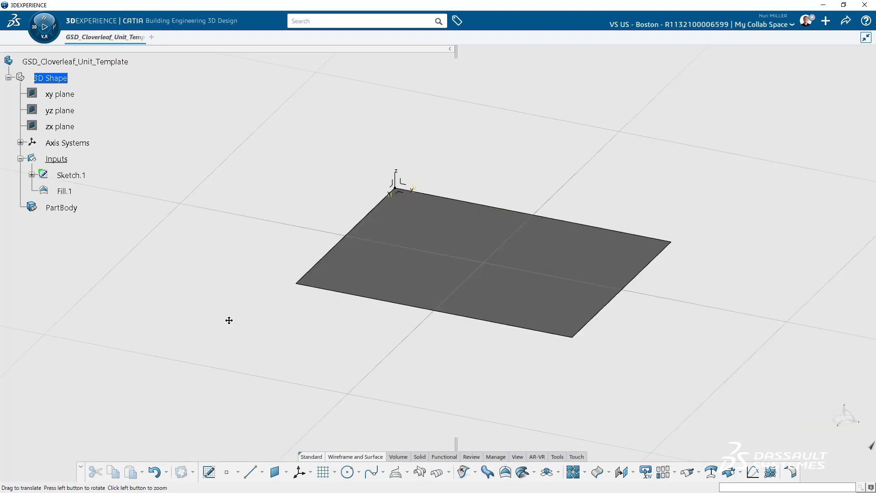
pyautogui.moveTo(238, 337); pyautogui.dragTo(503, 343, button='middle')
pyautogui.click(395, 267)
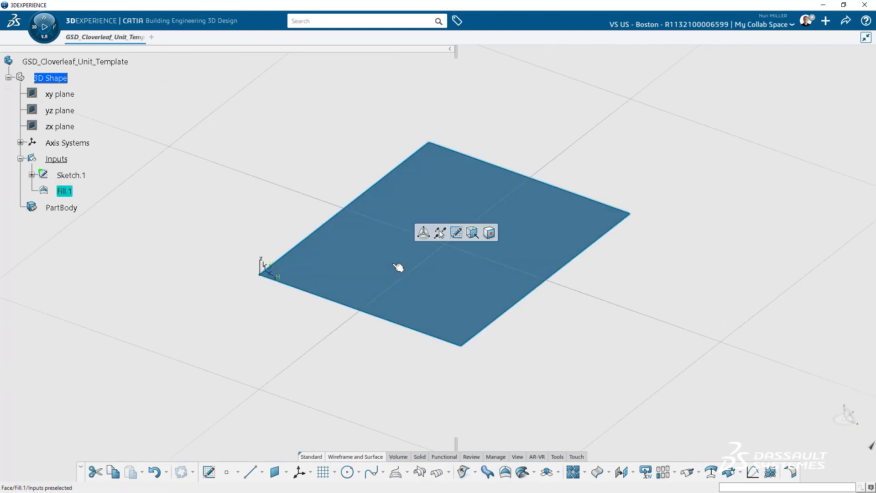
pyautogui.click(257, 188)
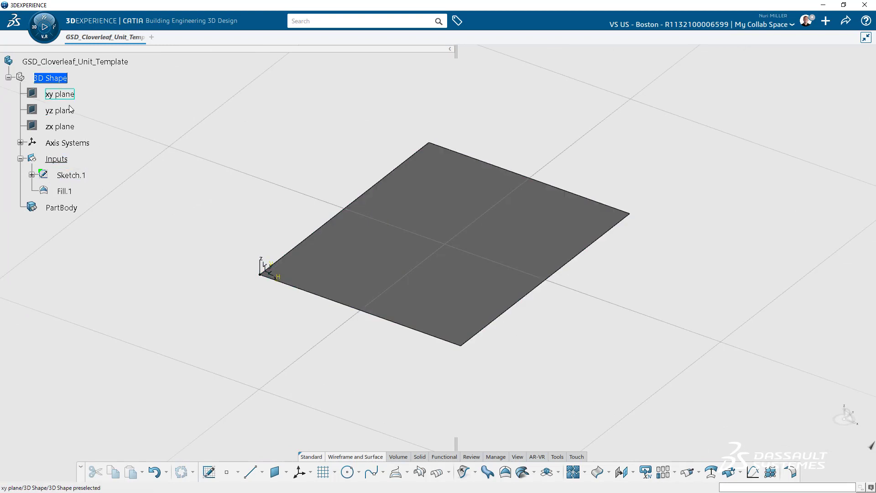
# Step: Hide the rectangle sketch and its fill surface
pyautogui.click(69, 177)
pyautogui.keyDown('ctrl'); pyautogui.click(64, 191); pyautogui.keyUp('ctrl')
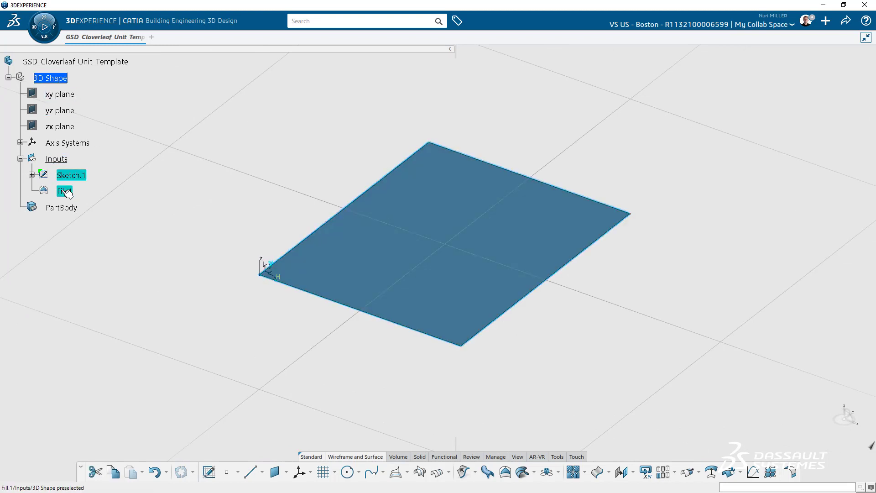
pyautogui.rightClick(63, 191)
pyautogui.click(95, 225)
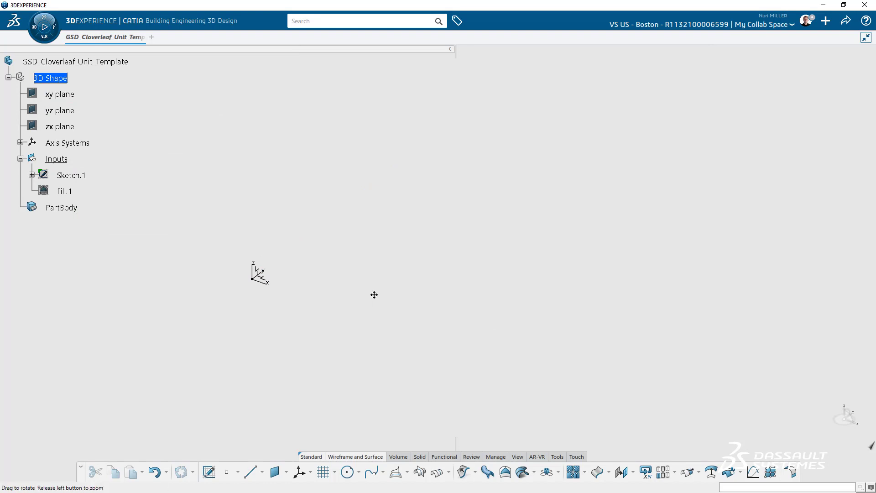
# Step: Sketch a three-point spline on the YZ plane from the origin through about (800, 100) to (1000, 100) mm, and exit the sketch
pyautogui.click(261, 260)
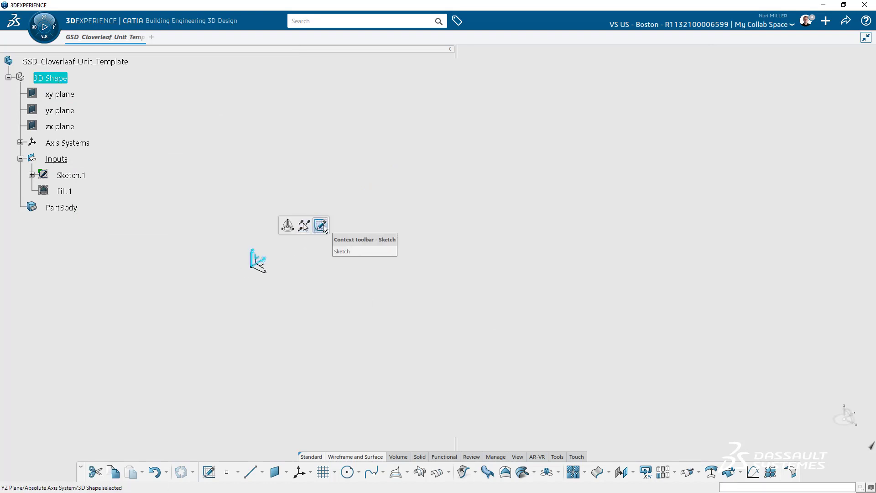
pyautogui.click(322, 226)
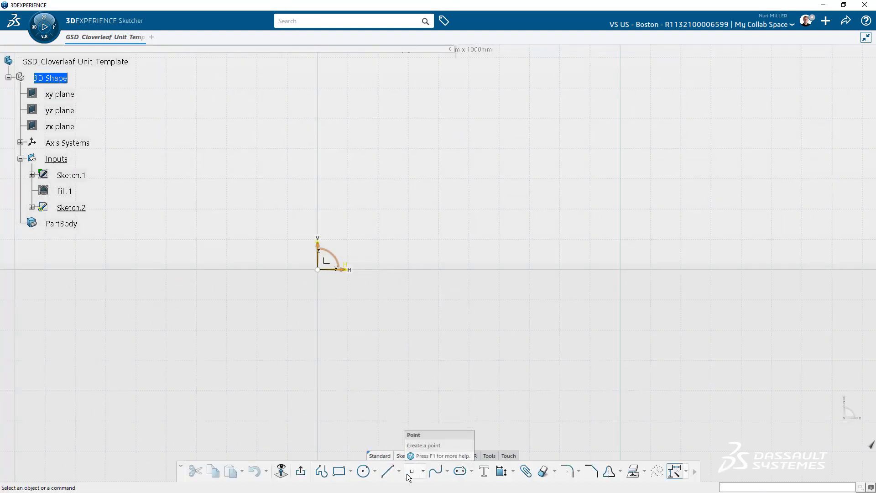
pyautogui.click(437, 472)
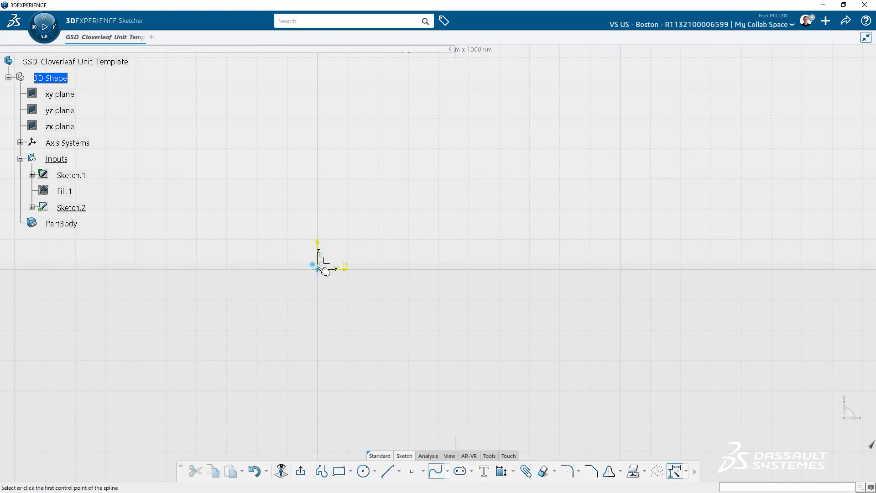
pyautogui.click(322, 269)
pyautogui.click(569, 239)
pyautogui.click(621, 239)
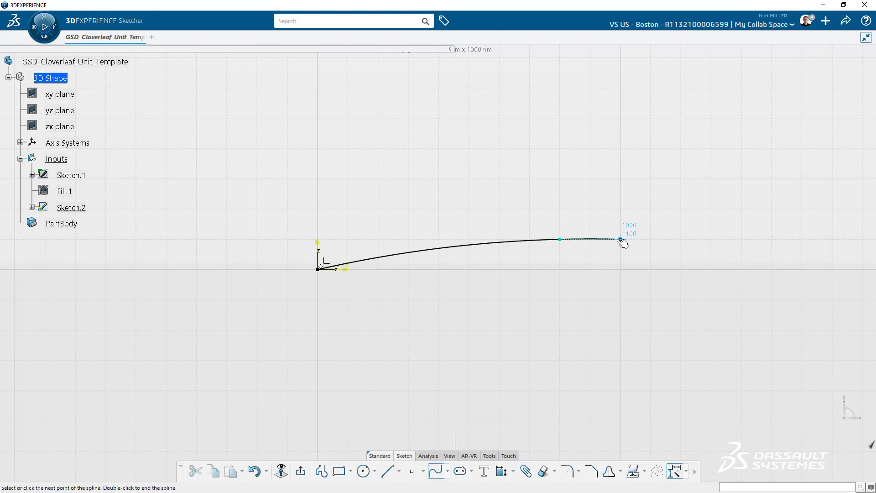
pyautogui.press('Escape')
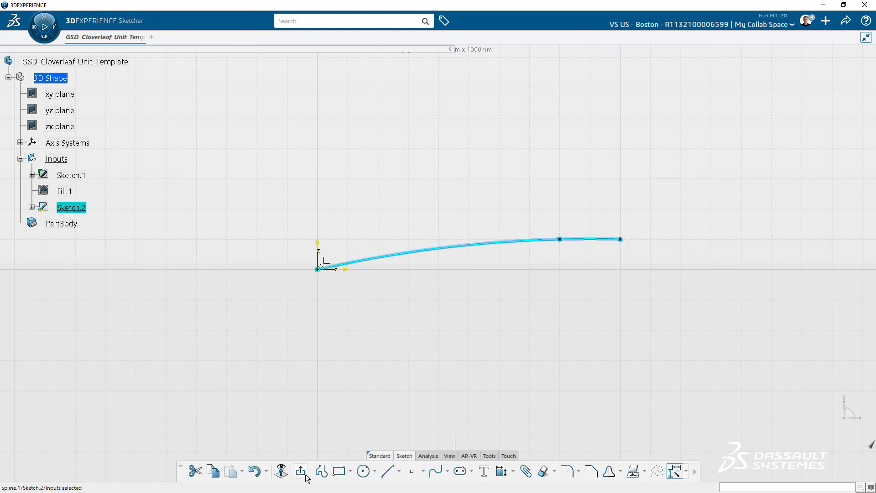
pyautogui.click(303, 473)
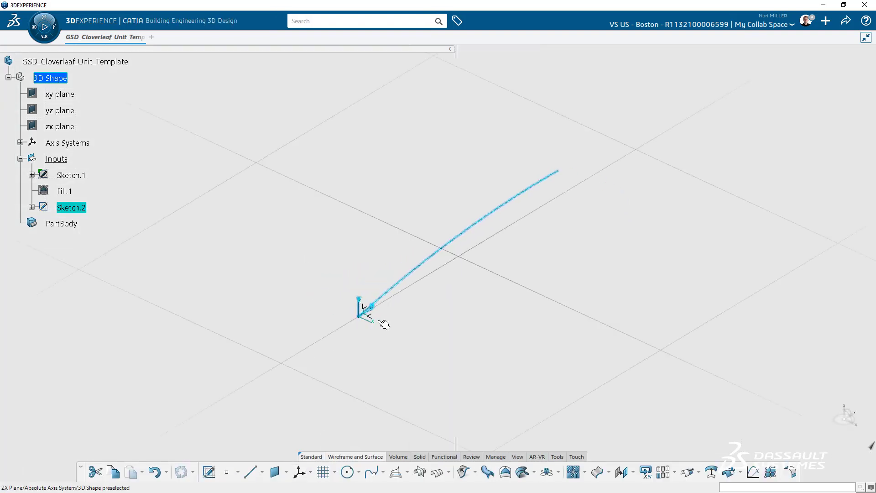
# Step: Sketch a three-point spline on the ZX plane from the origin, passing 100 mm high at about 500 mm and ending at about 800 mm along X
pyautogui.click(345, 253)
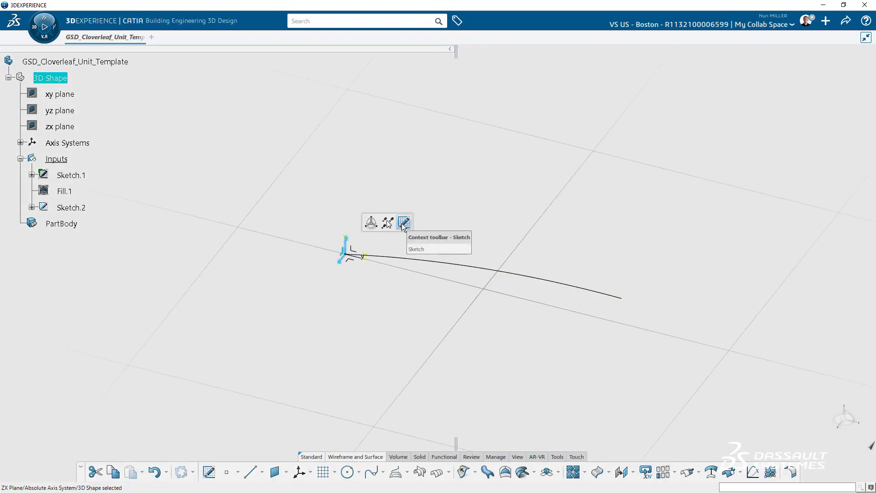
pyautogui.click(404, 223)
pyautogui.click(435, 472)
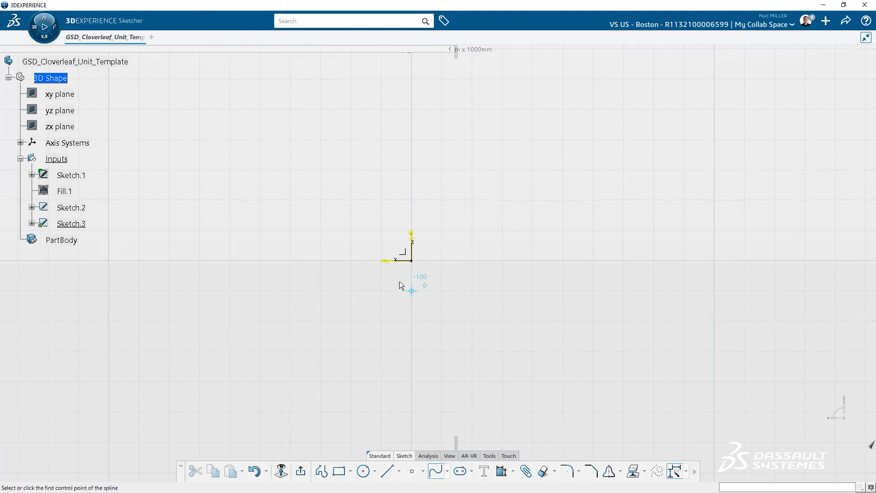
pyautogui.click(411, 261)
pyautogui.click(260, 230)
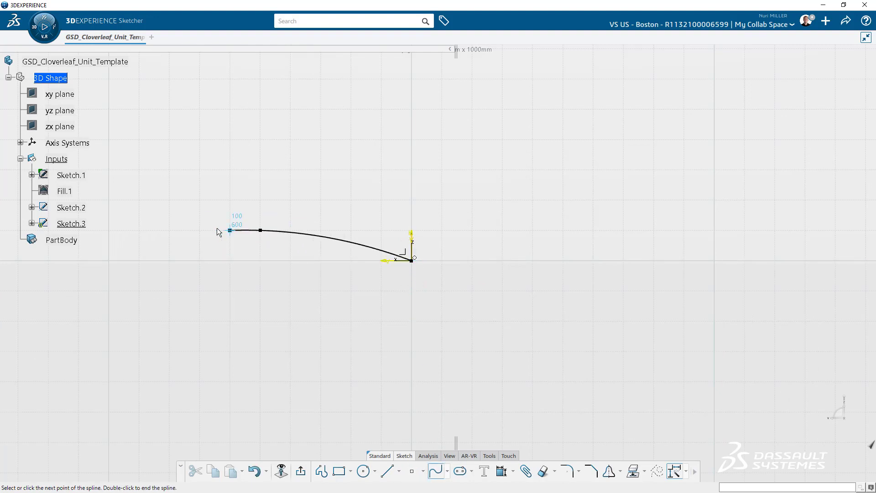
pyautogui.click(175, 230)
pyautogui.press('Escape')
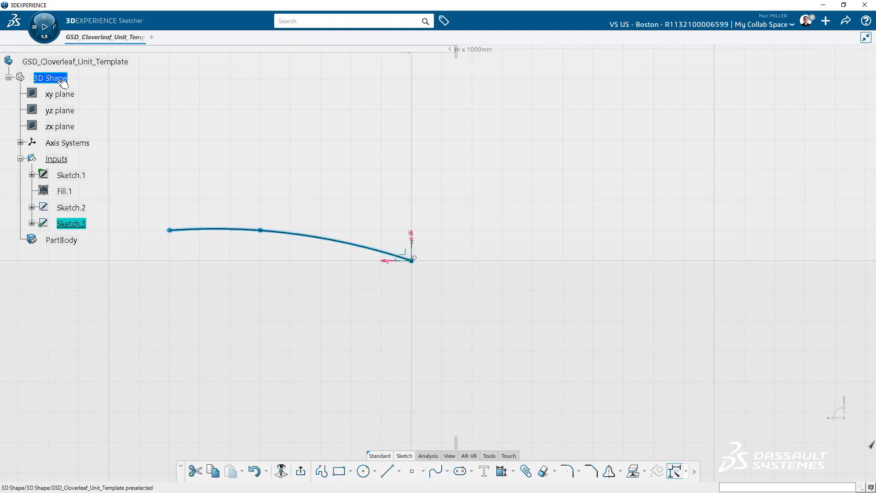
pyautogui.click(278, 474)
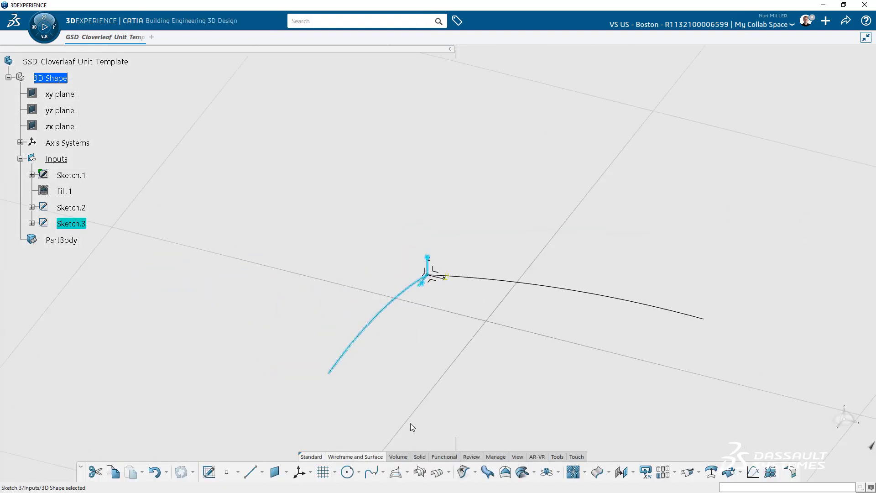
# Step: Sweep the ZX-plane spline as the profile along the YZ-plane spline as the guide curve
pyautogui.click(487, 472)
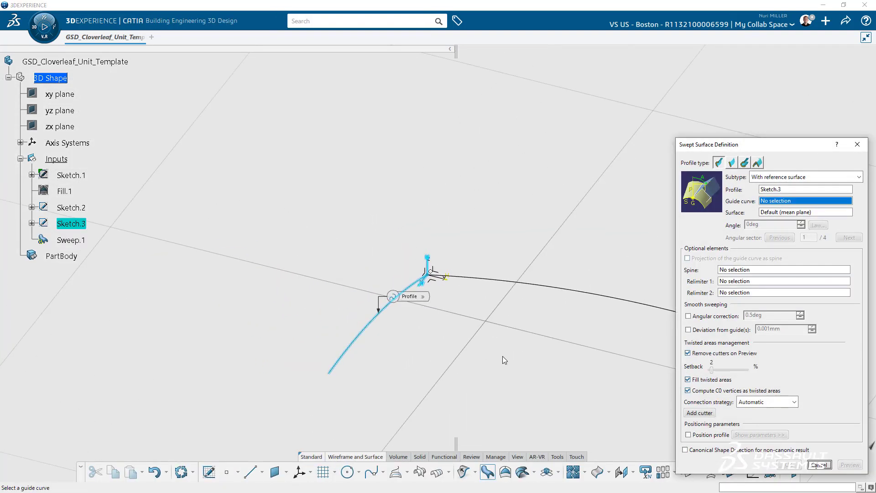
pyautogui.click(509, 286)
pyautogui.click(789, 465)
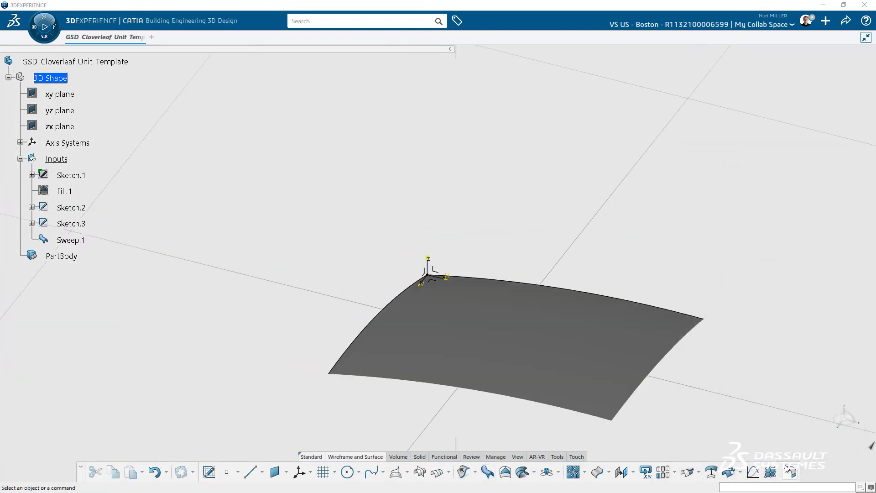
# Step: Invert the orientation of the swept surface
pyautogui.moveTo(571, 356); pyautogui.dragTo(671, 275, button='middle')
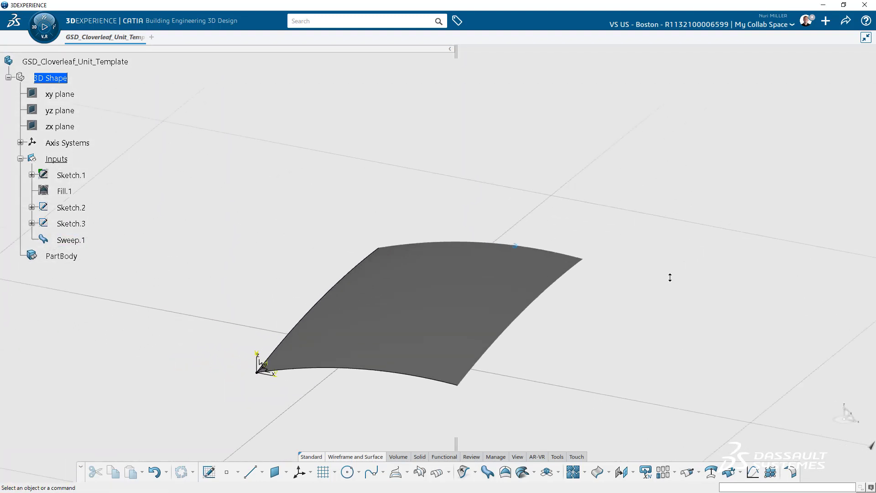
pyautogui.click(460, 245)
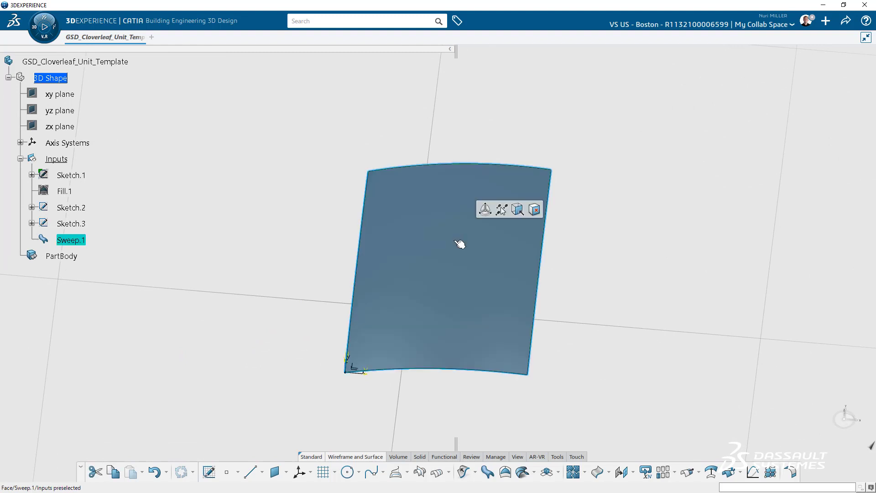
pyautogui.click(686, 444)
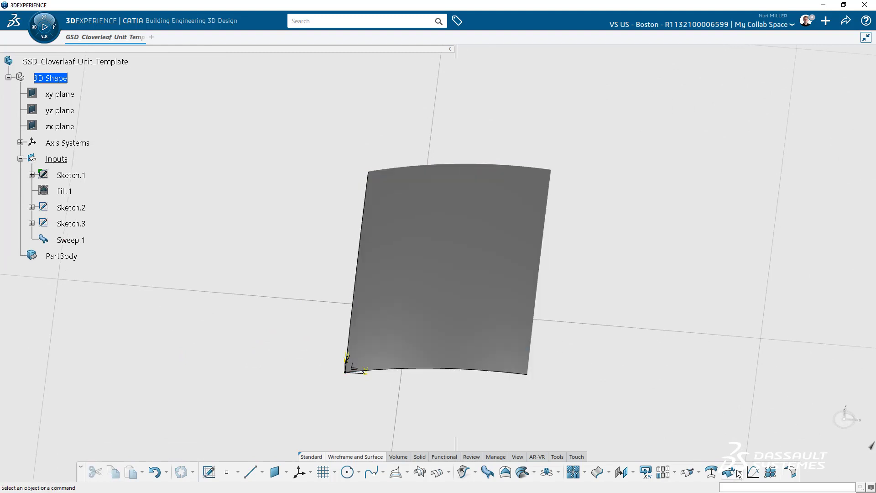
pyautogui.click(698, 472)
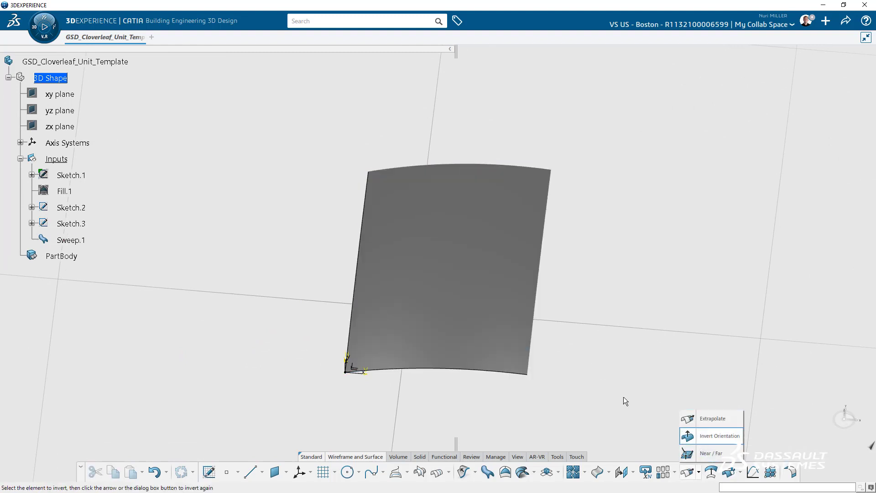
pyautogui.click(720, 436)
pyautogui.click(469, 268)
pyautogui.moveTo(453, 270); pyautogui.dragTo(447, 253, button='middle')
pyautogui.click(797, 474)
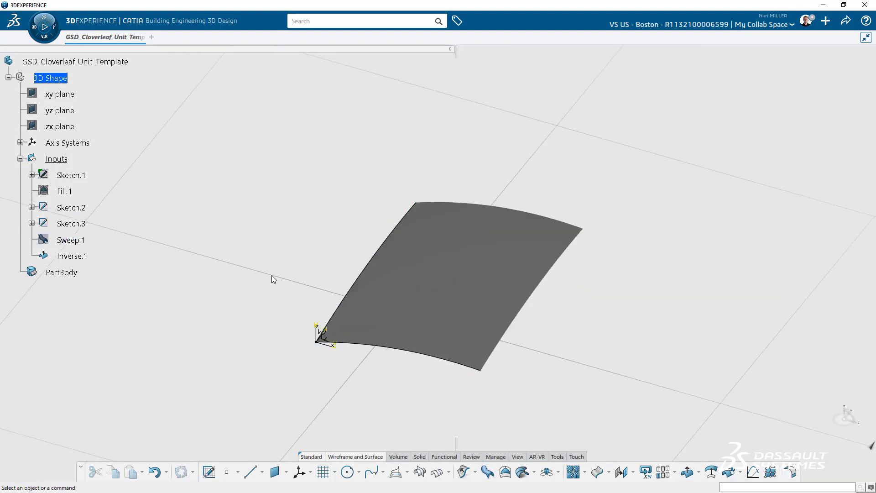
# Step: Create a Boundary curve around all edges of the inverted surface, without limits, and select it
pyautogui.click(391, 316)
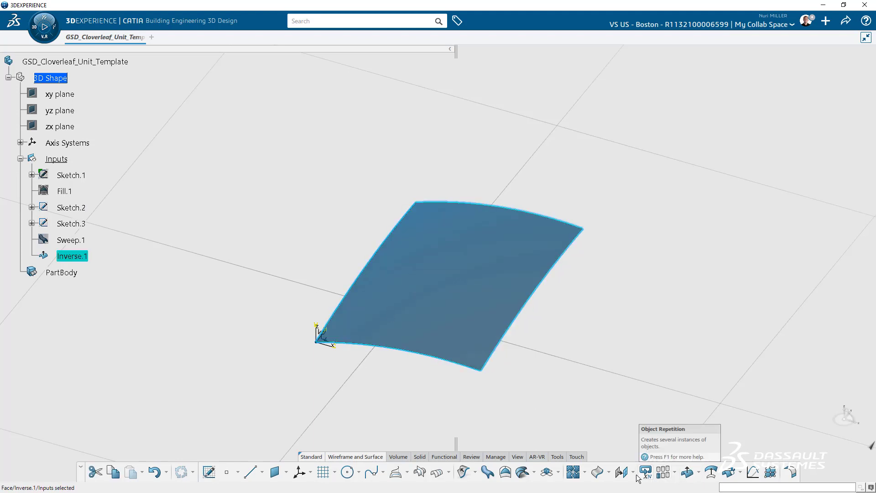
pyautogui.click(599, 473)
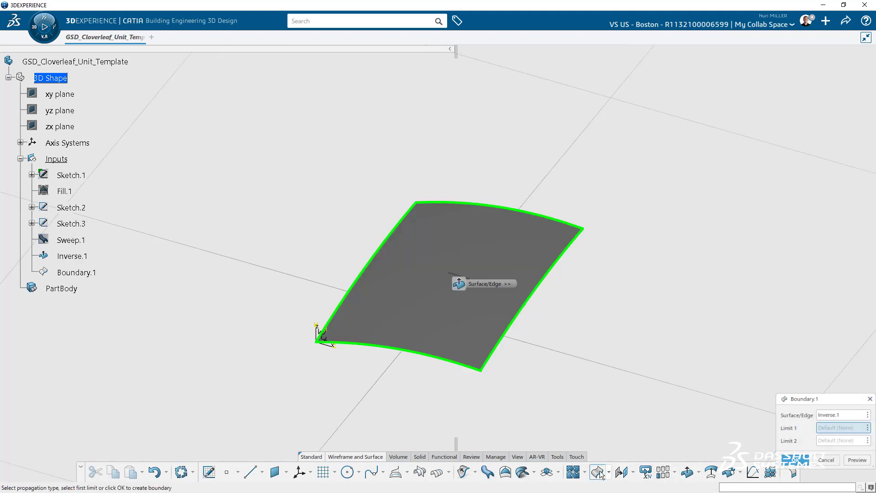
pyautogui.click(794, 464)
pyautogui.click(90, 273)
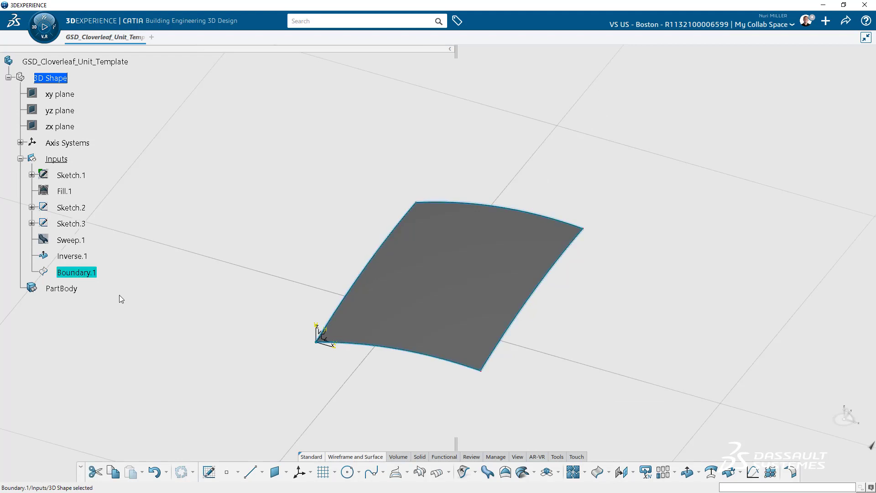
# Step: Disassemble the boundary curve into separate curves for all of its cells
pyautogui.click(586, 475)
pyautogui.click(588, 454)
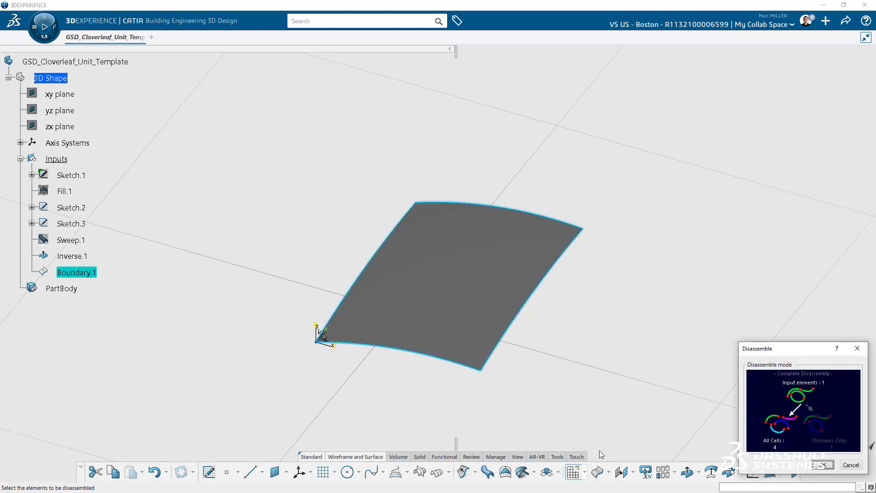
pyautogui.click(823, 464)
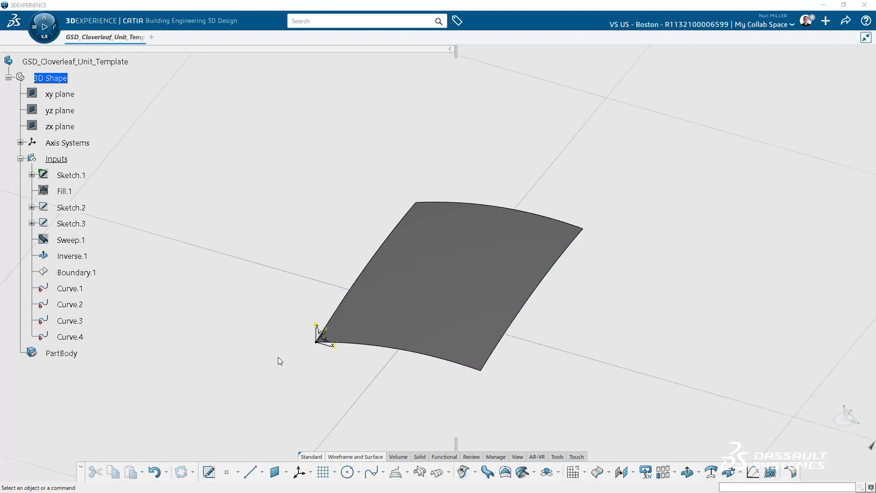
# Step: Create Inverse features for two disassembled curves: Curve.2 with inverted orientation and Curve.1 with its initial orientation
pyautogui.click(69, 304)
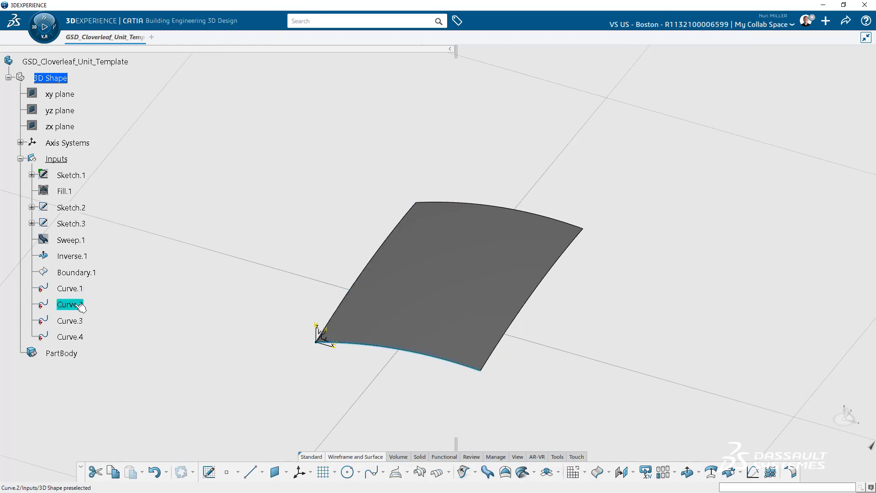
pyautogui.moveTo(216, 313); pyautogui.dragTo(248, 290, button='middle')
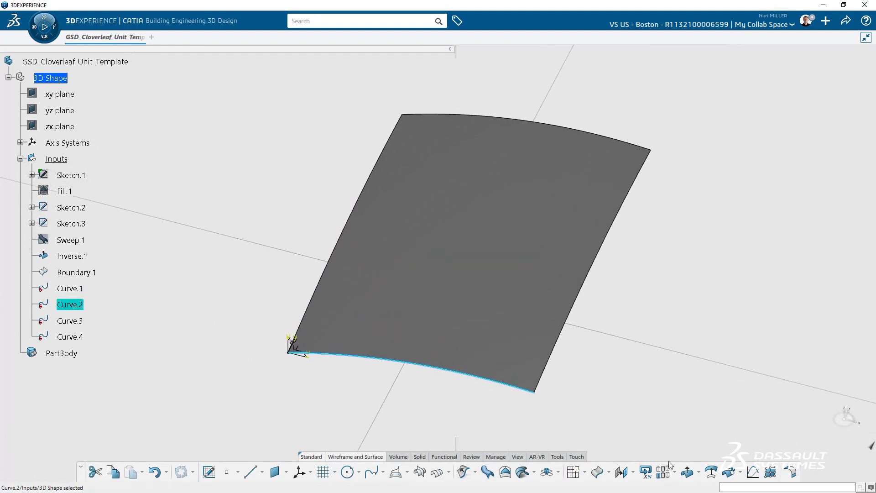
pyautogui.click(690, 473)
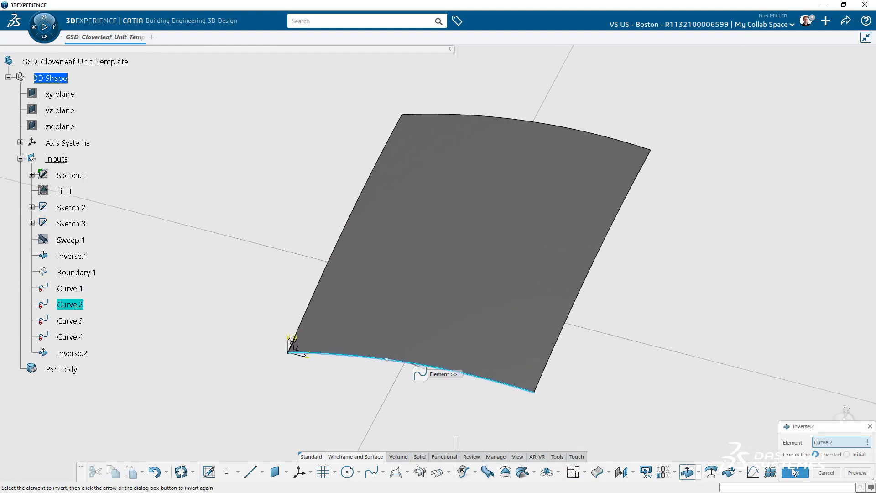
pyautogui.click(794, 472)
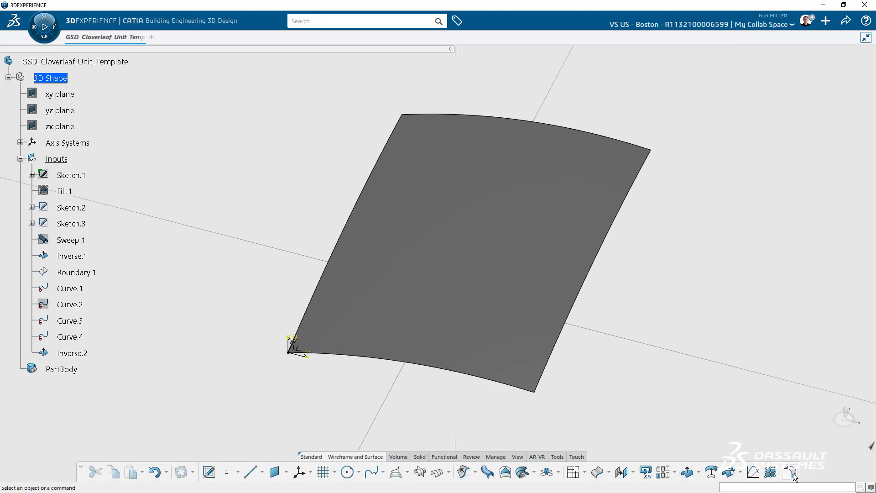
pyautogui.click(70, 289)
pyautogui.click(687, 473)
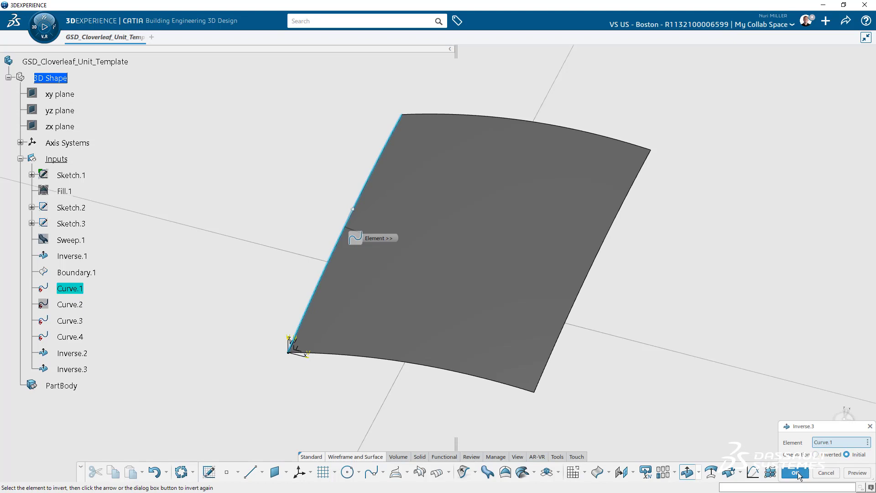
pyautogui.click(796, 472)
# Step: Create an Inverse feature for Curve.4 with its initial orientation, and another Inverse feature for Curve.3
pyautogui.click(70, 321)
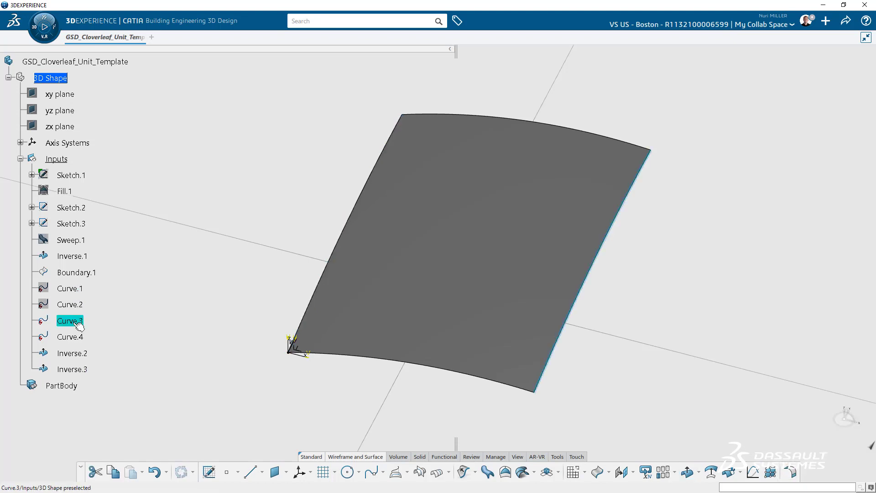
pyautogui.click(70, 337)
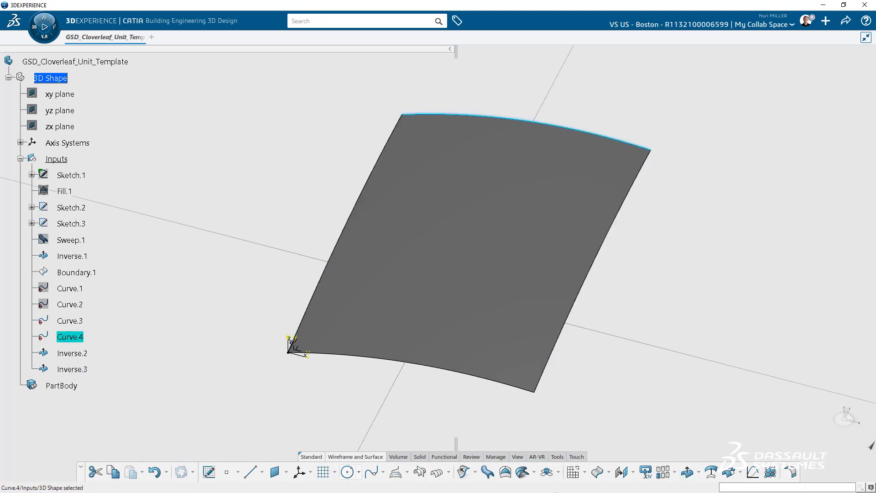
pyautogui.click(685, 476)
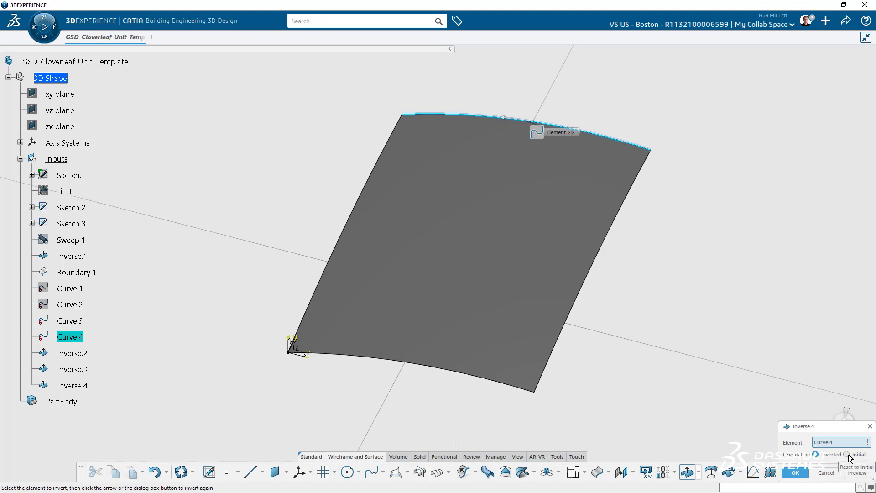
pyautogui.click(847, 454)
pyautogui.click(795, 473)
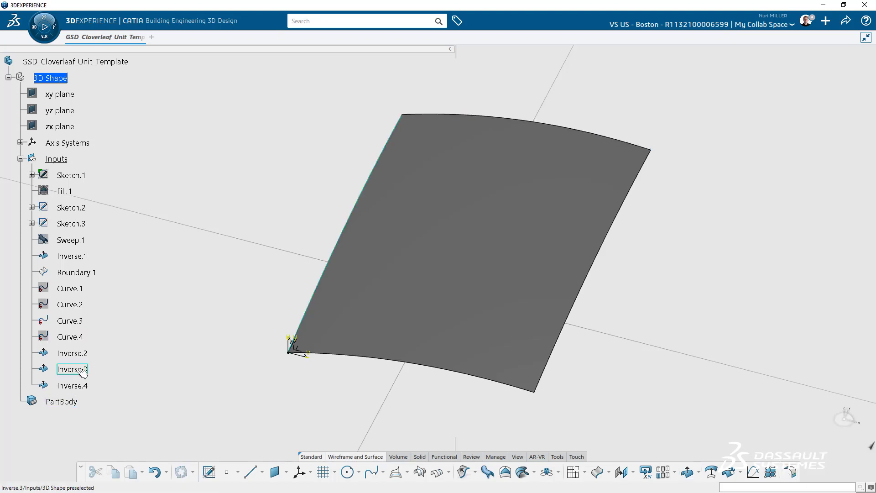
pyautogui.click(70, 321)
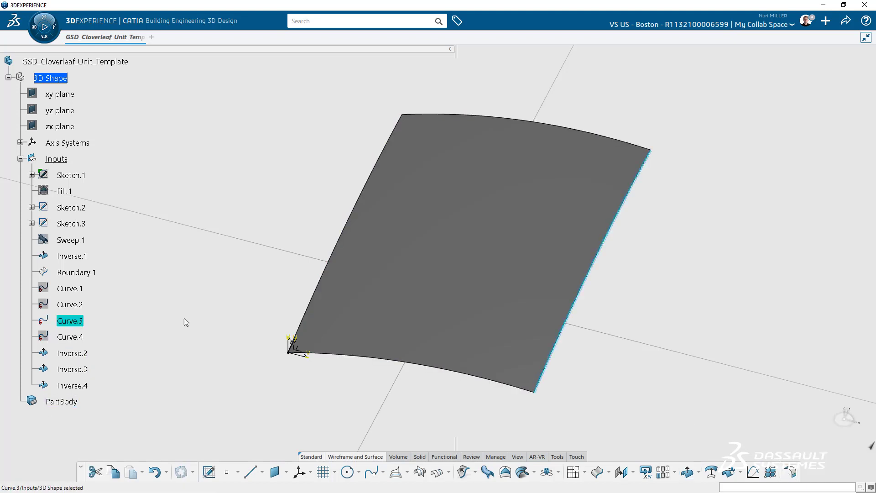
pyautogui.click(687, 473)
pyautogui.click(795, 474)
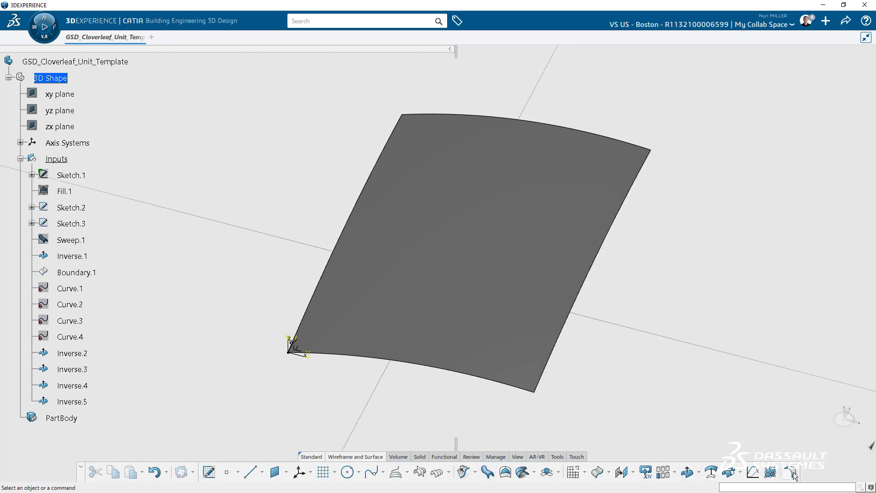
# Step: Group Sketch.1 through Curve.4, excluding Boundary.1, into a new geometrical set named ConGeo under Inputs
pyautogui.click(73, 338)
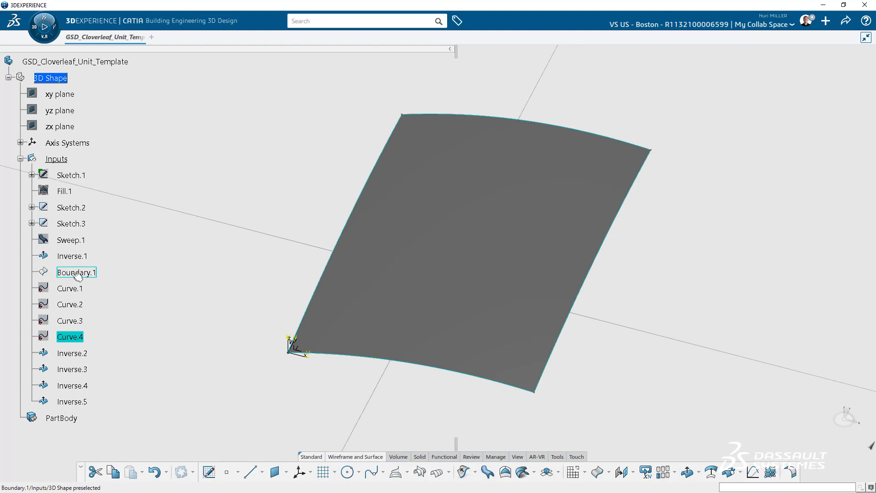
pyautogui.click(71, 175)
pyautogui.keyDown('shift'); pyautogui.click(71, 338); pyautogui.keyUp('shift')
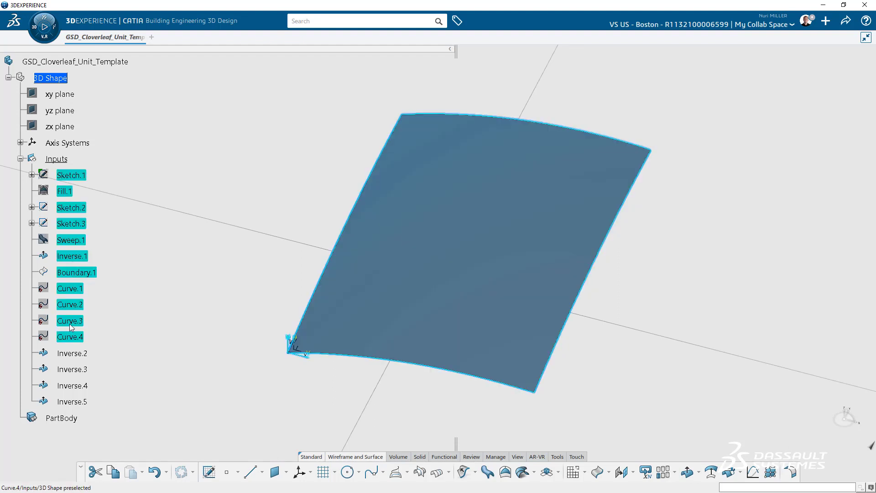
pyautogui.keyDown('ctrl'); pyautogui.click(76, 272); pyautogui.keyUp('ctrl')
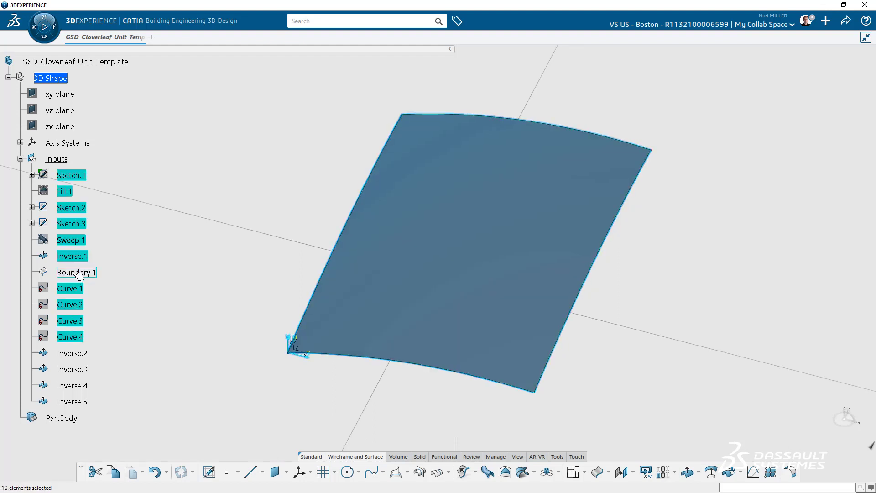
pyautogui.click(496, 456)
pyautogui.click(464, 472)
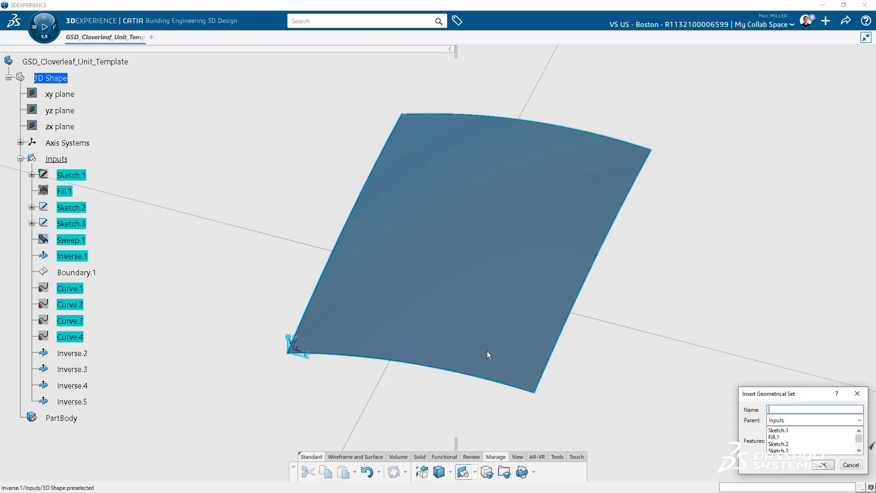
pyautogui.press('Return')
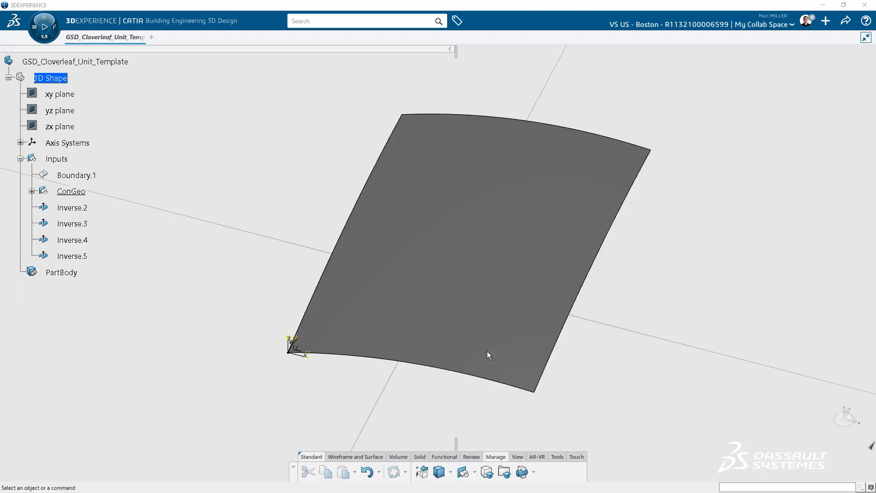
# Step: Move Inverse.1 out of ConGeo to the last position inside the Inputs geometrical set
pyautogui.click(32, 192)
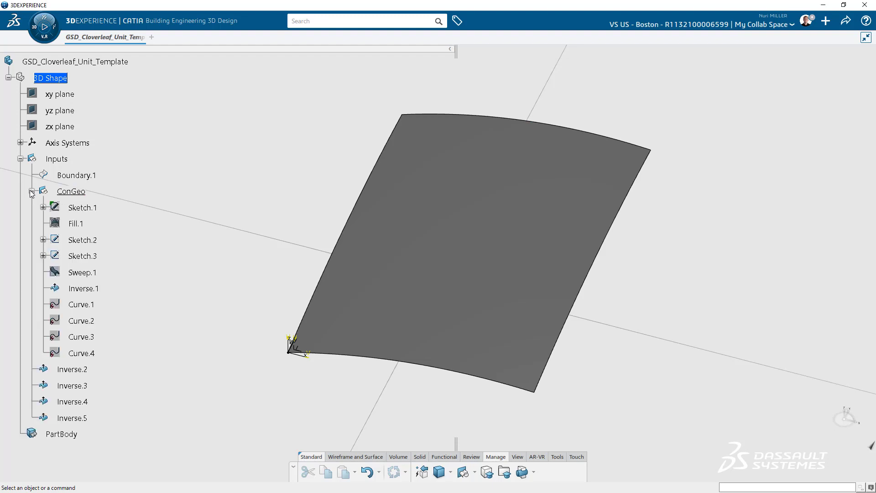
pyautogui.click(84, 288)
pyautogui.rightClick(86, 293)
pyautogui.moveTo(183, 281)
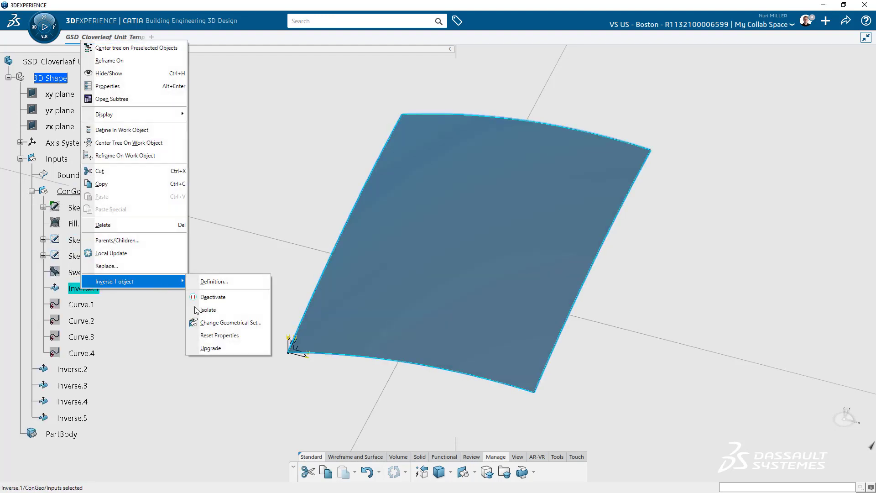
pyautogui.click(248, 321)
pyautogui.click(61, 160)
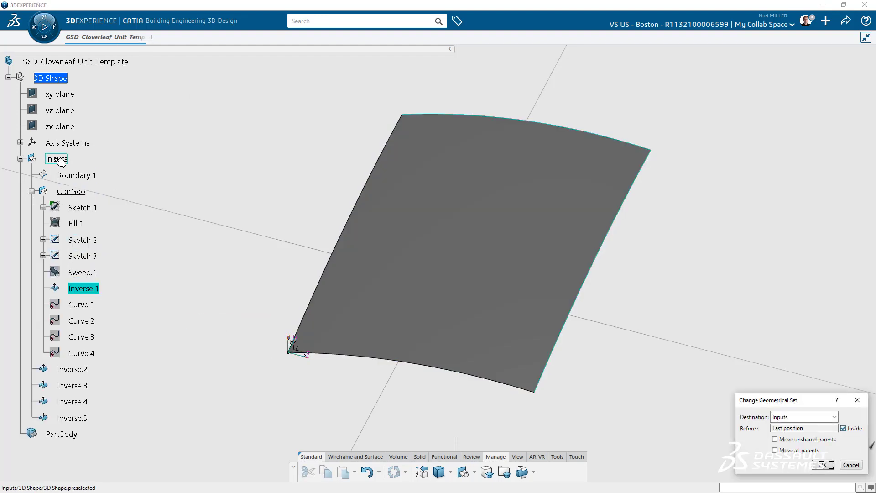
pyautogui.click(820, 468)
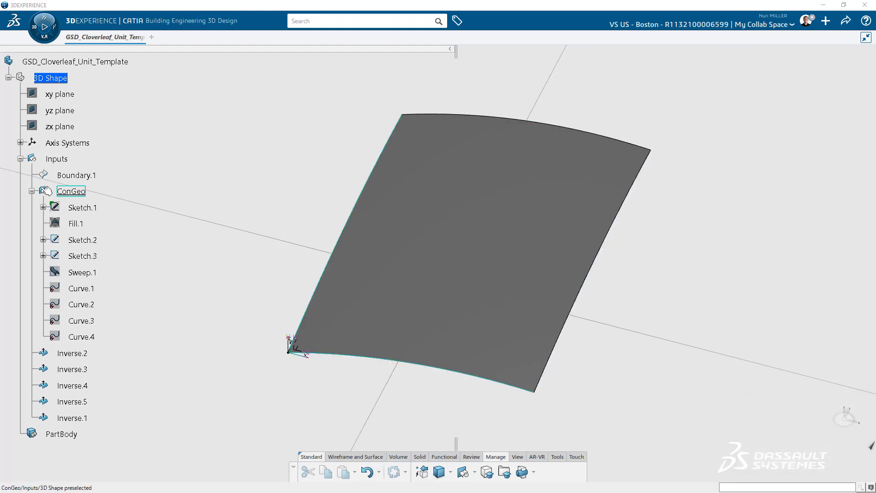
# Step: Move Boundary.1 into the ConGeo geometrical set and hide that set
pyautogui.moveTo(73, 176); pyautogui.dragTo(73, 194)
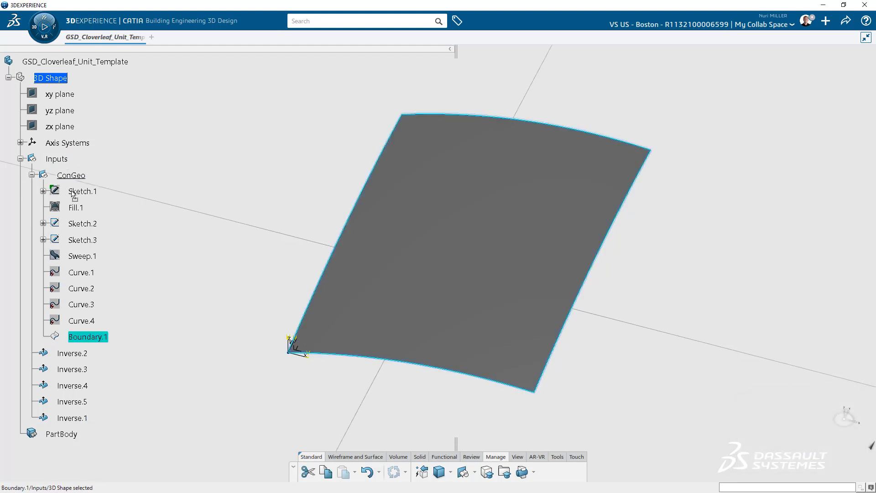
pyautogui.click(31, 175)
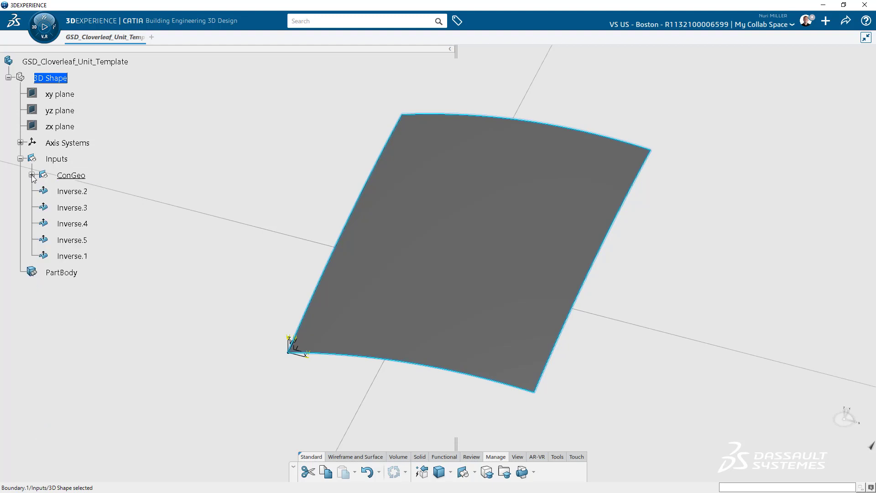
pyautogui.rightClick(73, 176)
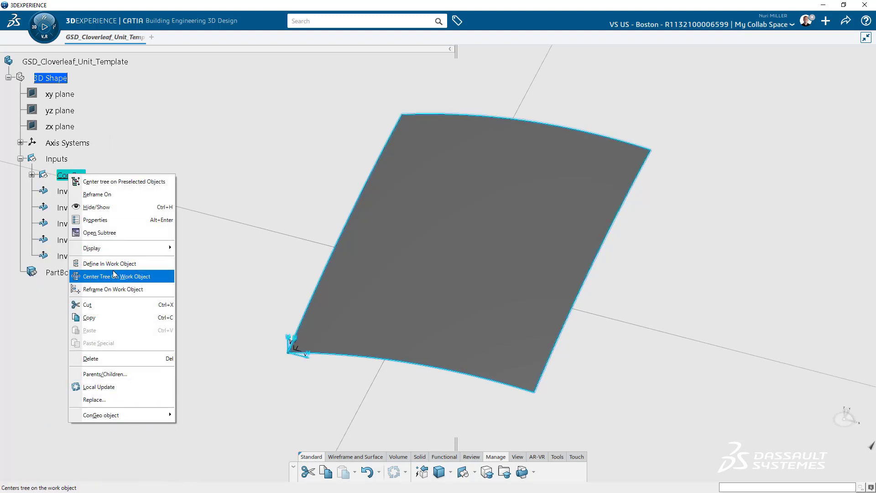
pyautogui.press('Escape')
# Step: Reorder the children of the Inputs set so that Inverse.1 comes directly after ConGeo
pyautogui.click(72, 192)
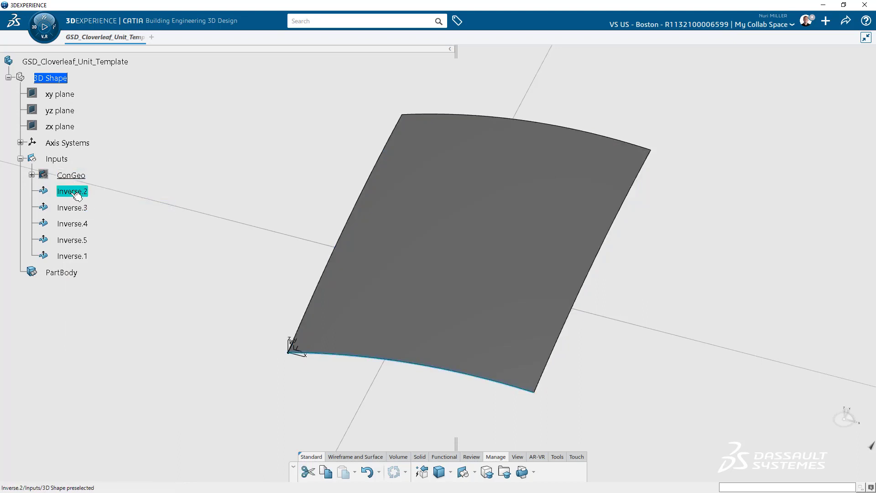
pyautogui.click(73, 256)
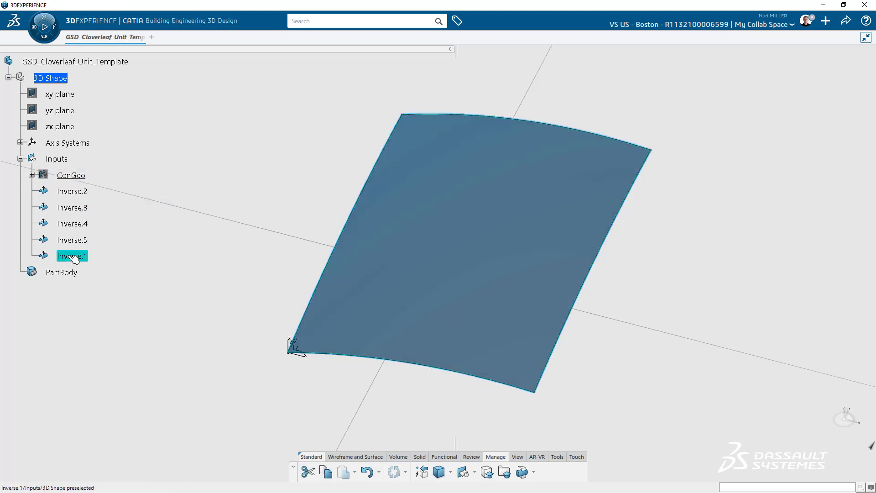
pyautogui.rightClick(57, 159)
pyautogui.moveTo(137, 399)
pyautogui.click(197, 343)
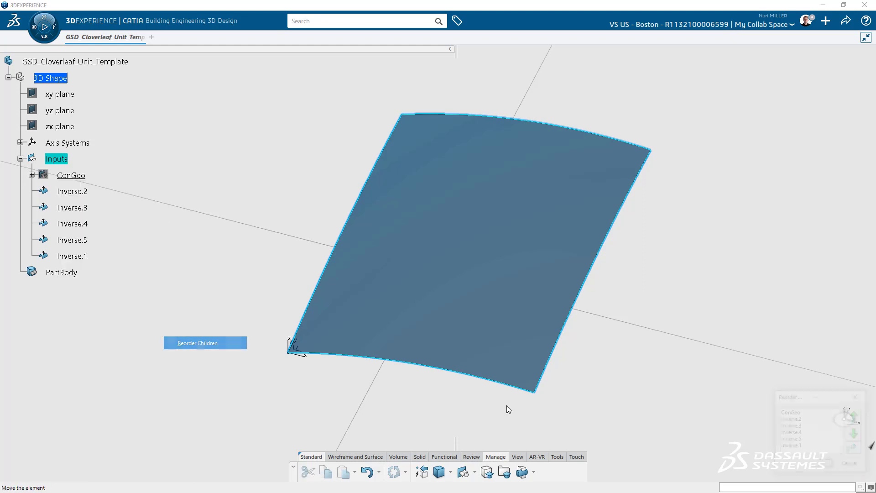
pyautogui.click(856, 416)
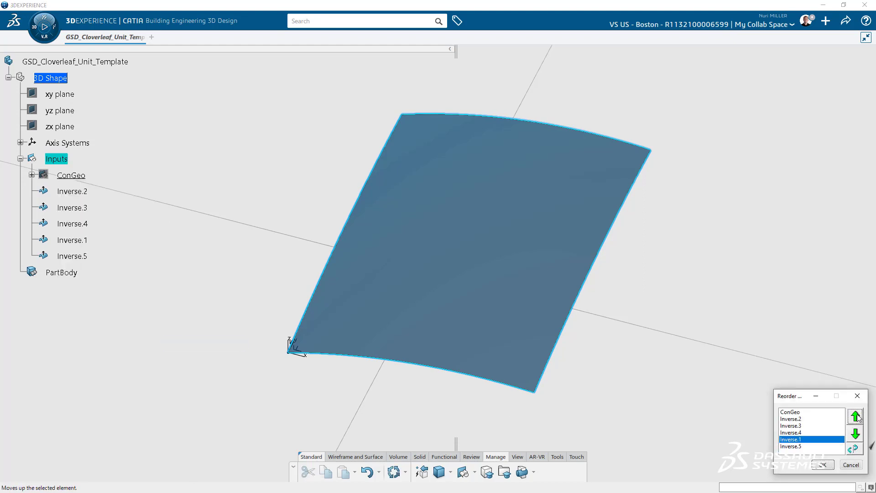
pyautogui.click(856, 416)
pyautogui.click(856, 416)
pyautogui.click(857, 416)
pyautogui.click(822, 465)
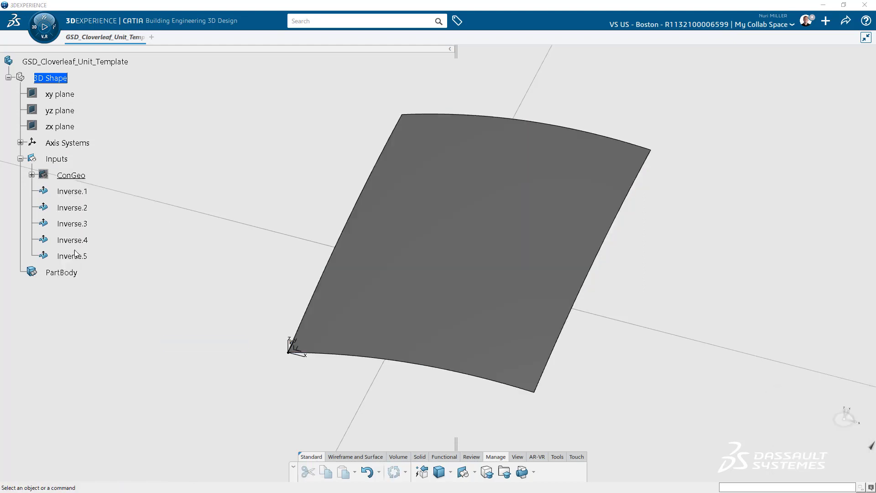
# Step: Rename the inverted surface Inverse.1 as InputSurface
pyautogui.hotkey('alt', 'Return')
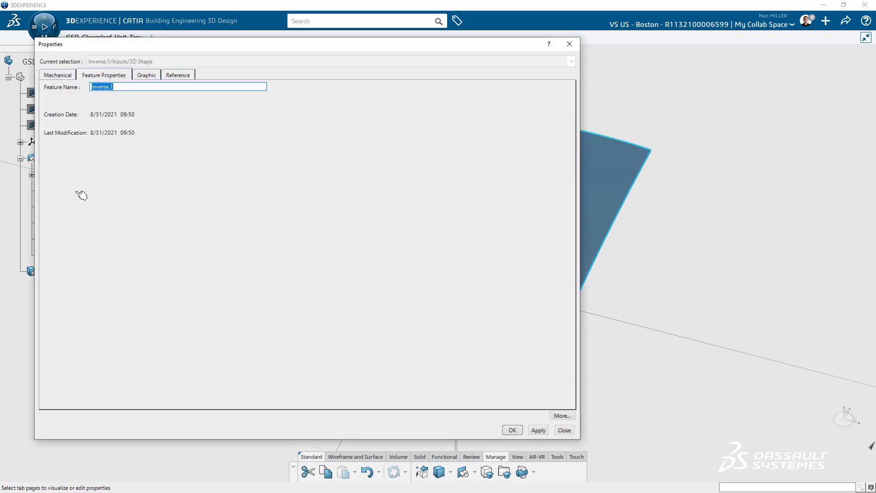
pyautogui.write('InputSurface')
pyautogui.press('Return')
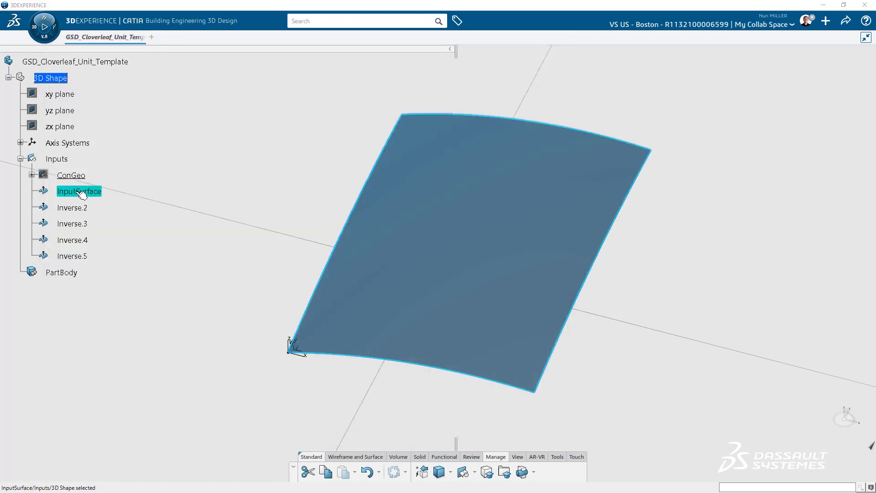
# Step: Rename the curve Inverse.2 as InputCurve1 and Inverse.3 as InputCurve2
pyautogui.click(72, 207)
pyautogui.hotkey('alt', 'Return')
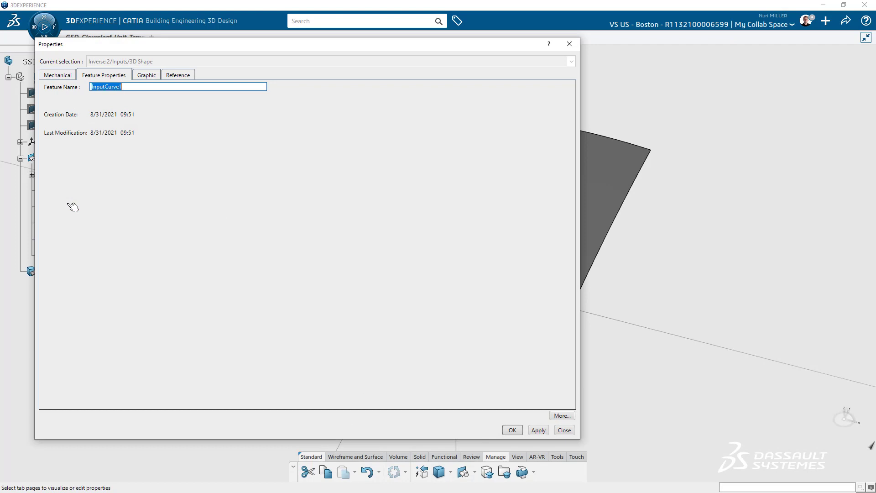
pyautogui.press('Return')
pyautogui.click(73, 225)
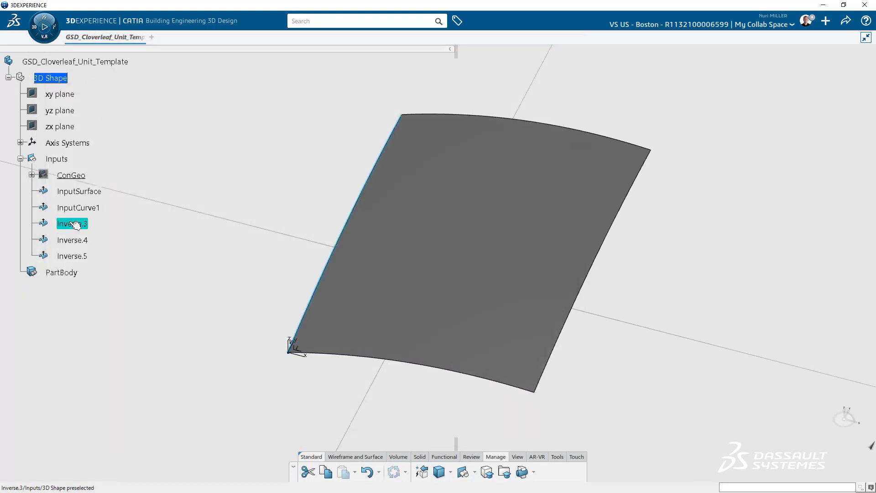
pyautogui.hotkey('alt', 'Return')
pyautogui.press('Return')
# Step: Rename the curve Inverse.4 as InputCurve3 and Inverse.5 as InputCurve4
pyautogui.click(73, 241)
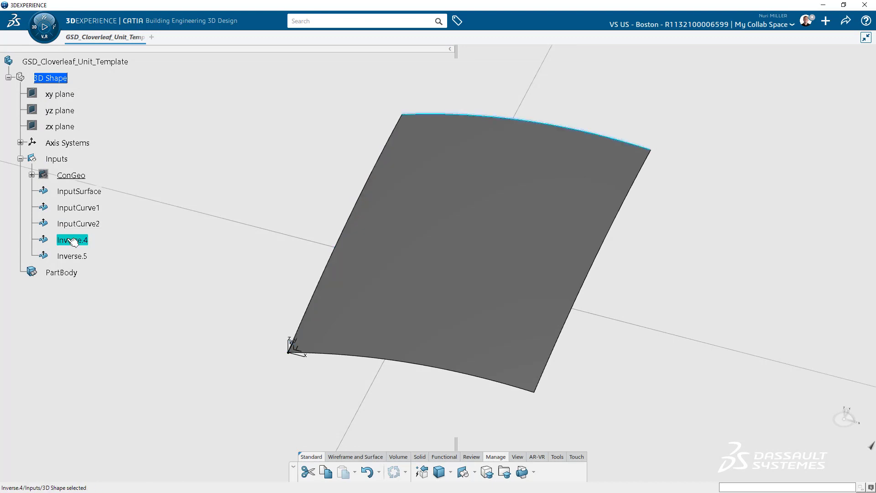
pyautogui.hotkey('alt', 'Return')
pyautogui.write('InputCurve1')
pyautogui.press('Return')
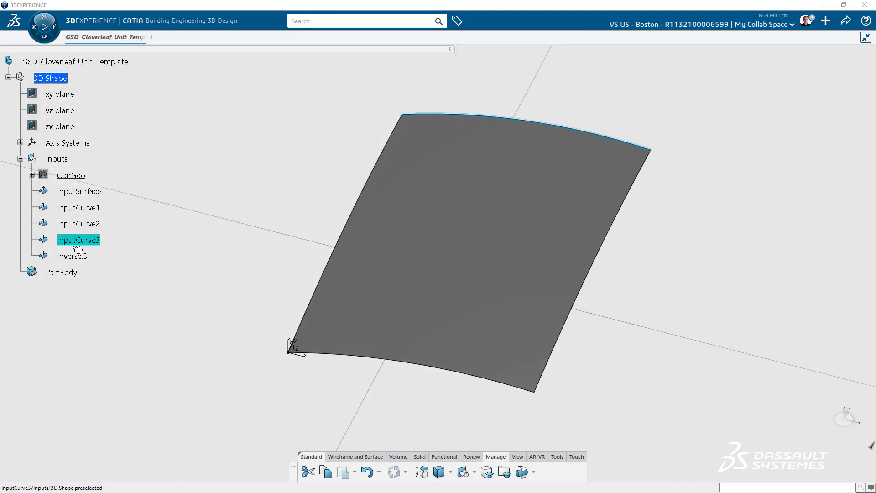
pyautogui.click(74, 256)
pyautogui.hotkey('alt', 'Return')
pyautogui.write('InputCurve1')
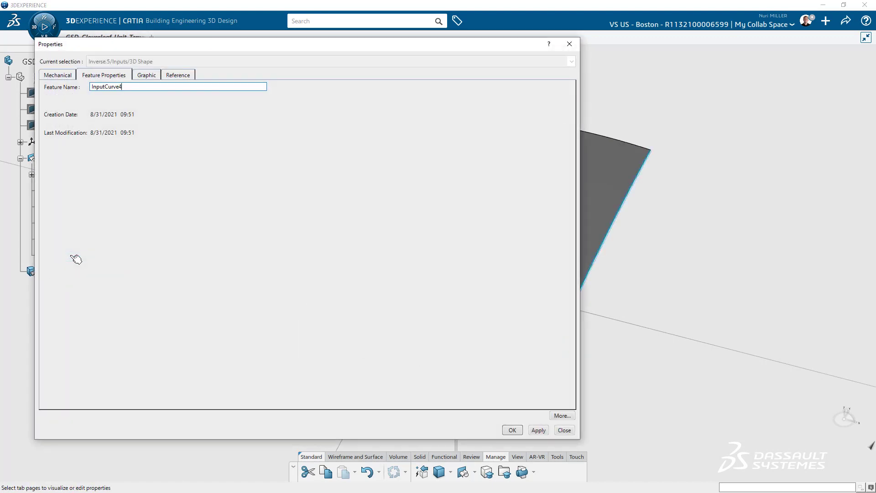
pyautogui.press('Return')
# Step: Review the orientation of InputCurve1 in its Inverse definition and close the definition
pyautogui.click(98, 208)
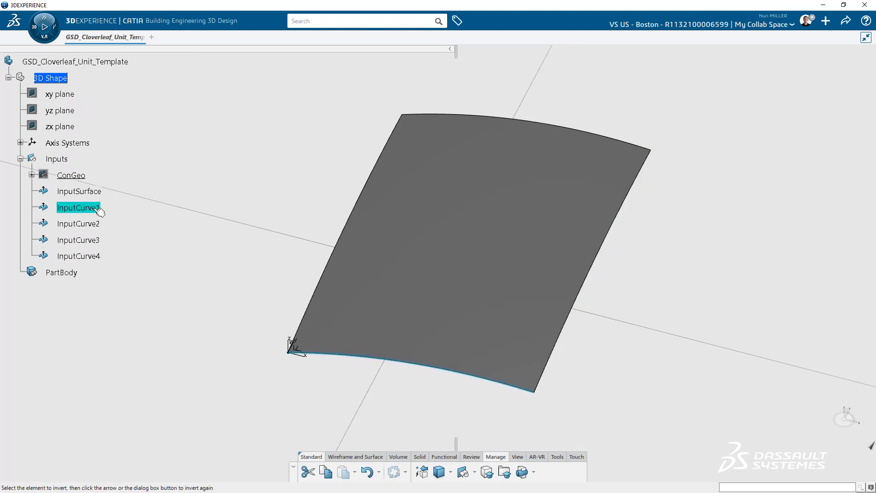
pyautogui.doubleClick(97, 208)
pyautogui.click(833, 474)
pyautogui.moveTo(307, 230); pyautogui.dragTo(208, 202, button='middle')
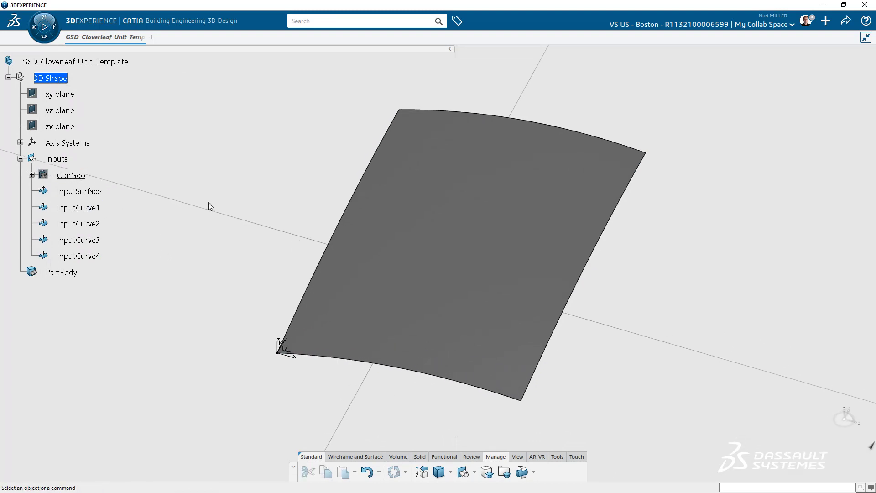
# Step: Insert a new geometrical set under 3D Shape, directly after Inputs, and name it Panel
pyautogui.click(57, 158)
pyautogui.click(88, 127)
pyautogui.click(51, 78)
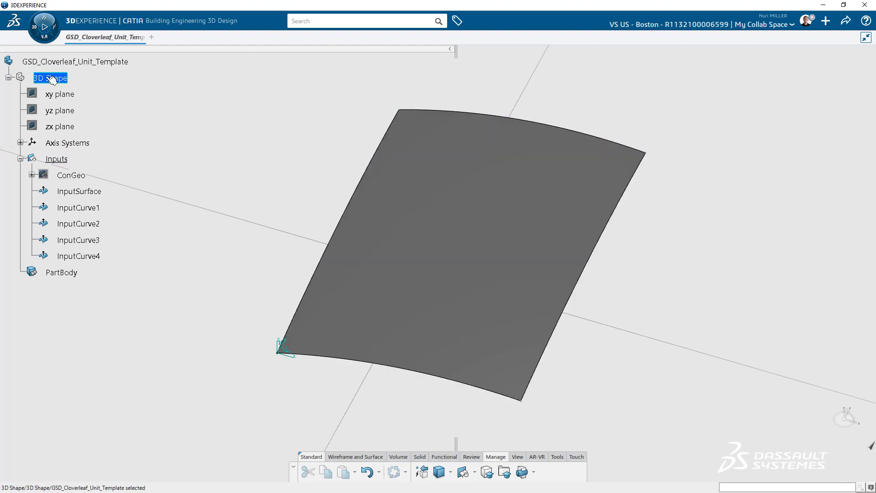
pyautogui.click(93, 56)
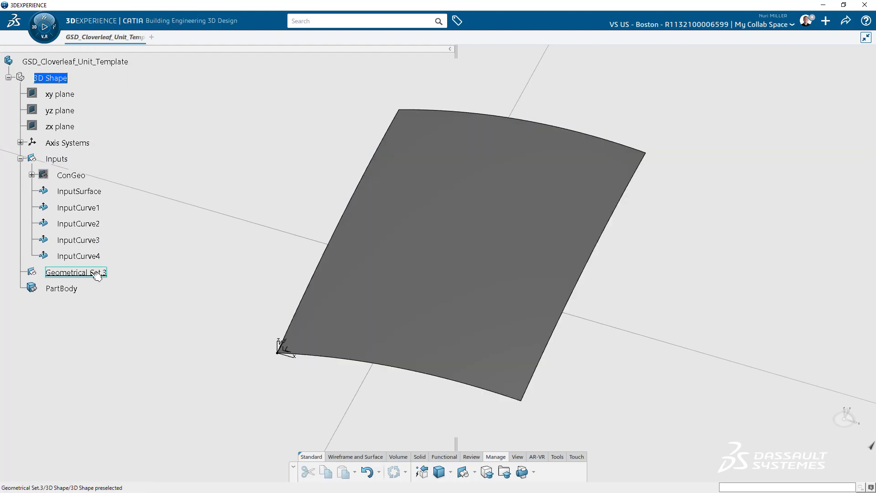
pyautogui.click(96, 274)
pyautogui.hotkey('alt', 'Return')
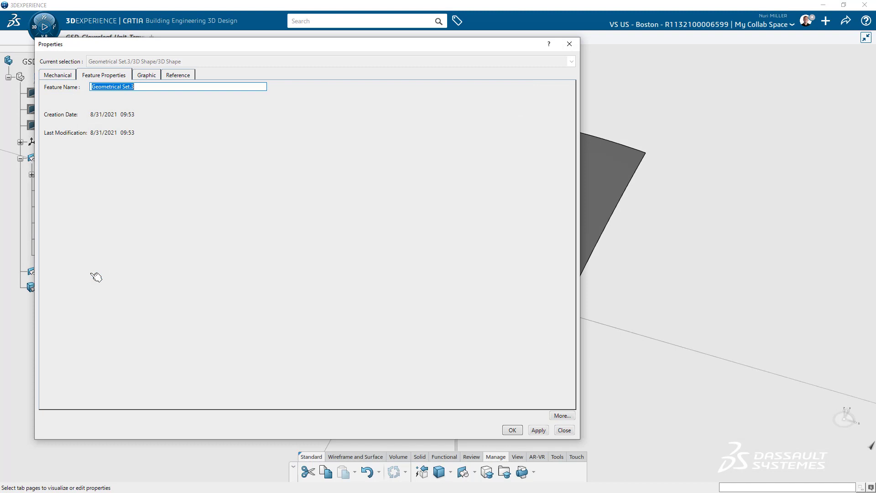
pyautogui.press('Return')
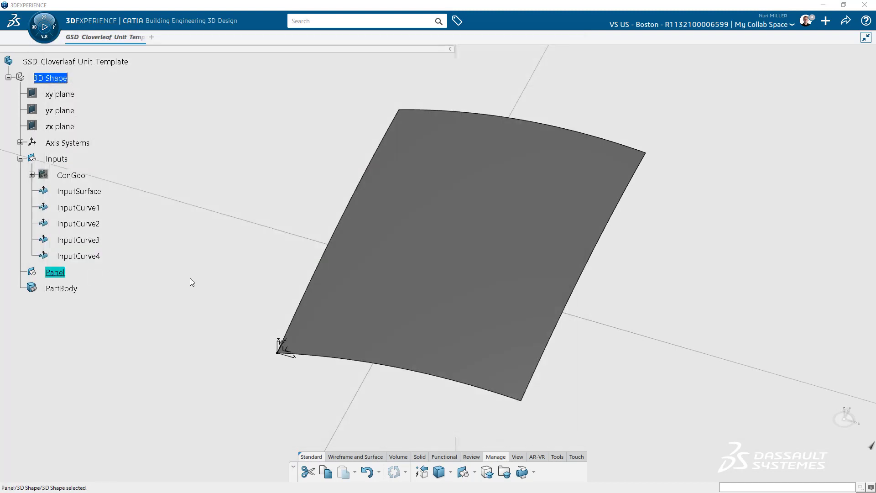
pyautogui.moveTo(190, 277); pyautogui.dragTo(167, 278, button='middle')
pyautogui.click(167, 278)
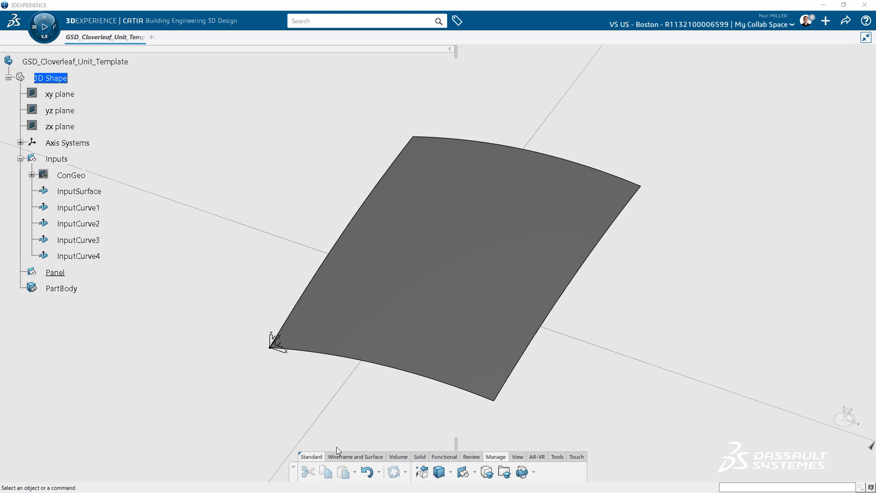
# Step: Create a point on InputCurve1 at a curve length ratio of 1 and expand the Panel set
pyautogui.click(343, 457)
pyautogui.moveTo(207, 342); pyautogui.dragTo(207, 311, button='middle')
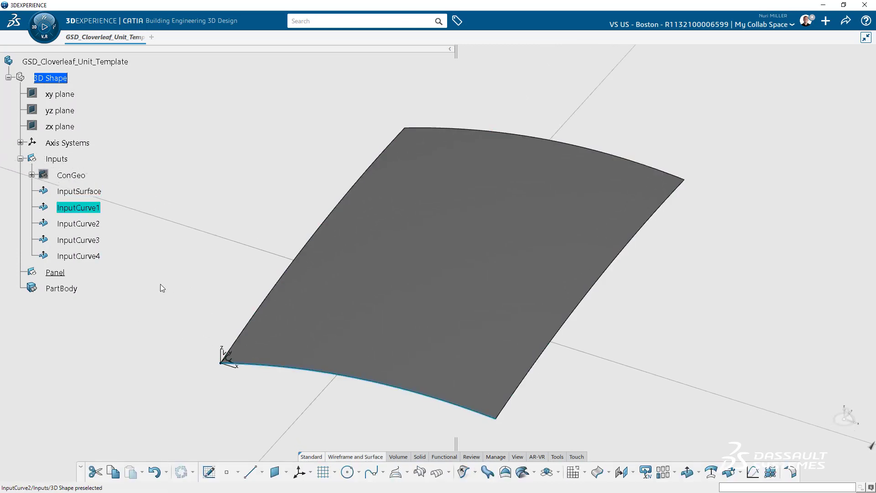
pyautogui.click(226, 472)
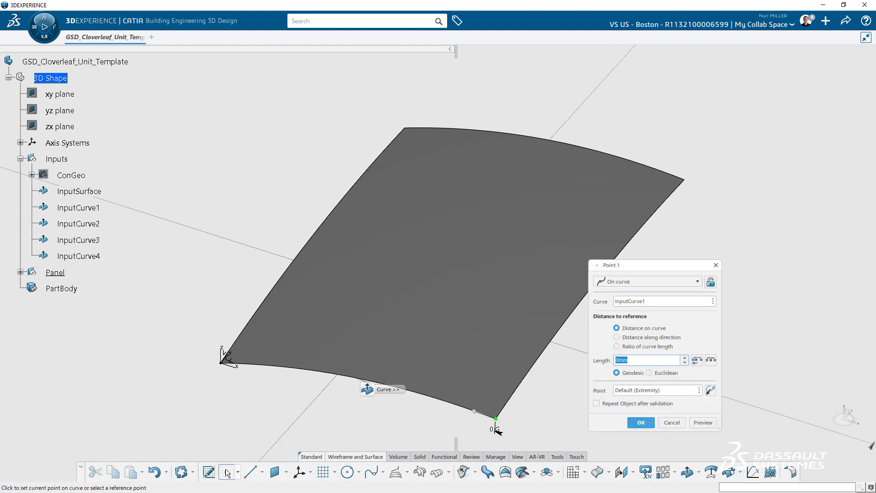
pyautogui.click(653, 346)
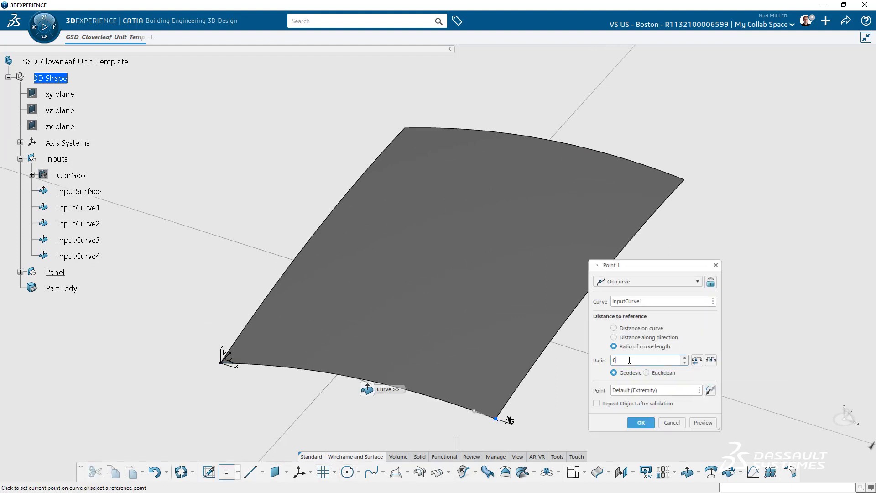
pyautogui.press('Tab')
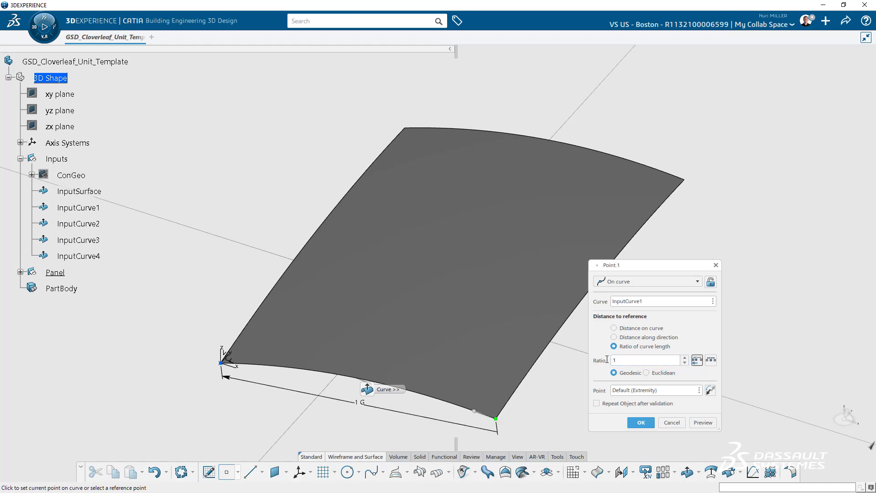
pyautogui.click(642, 422)
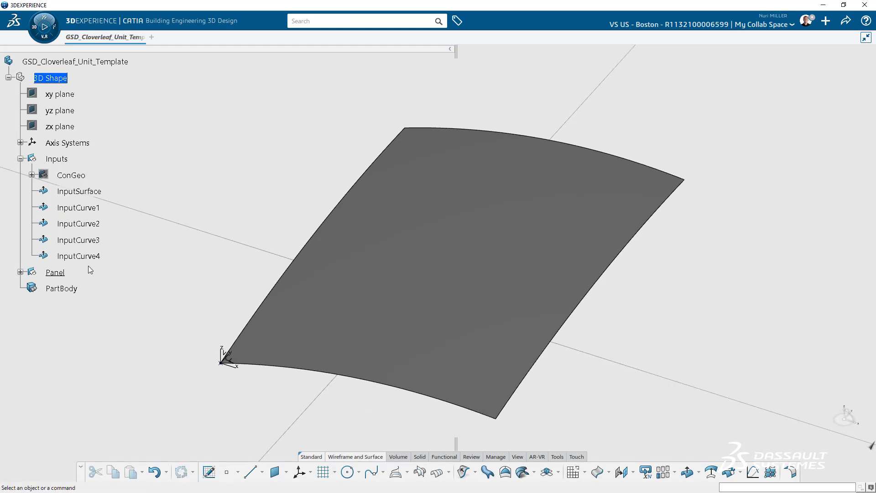
pyautogui.click(21, 272)
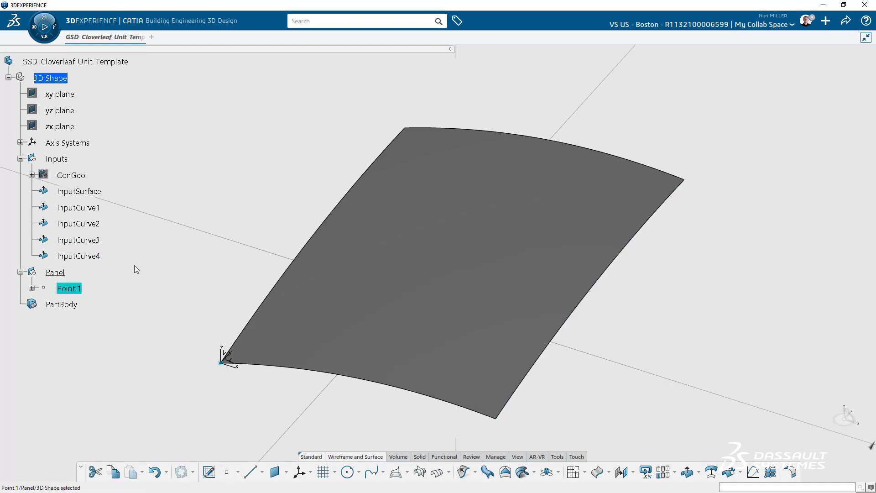
# Step: Create a second point on InputCurve3 at a curve length ratio of 1
pyautogui.click(77, 224)
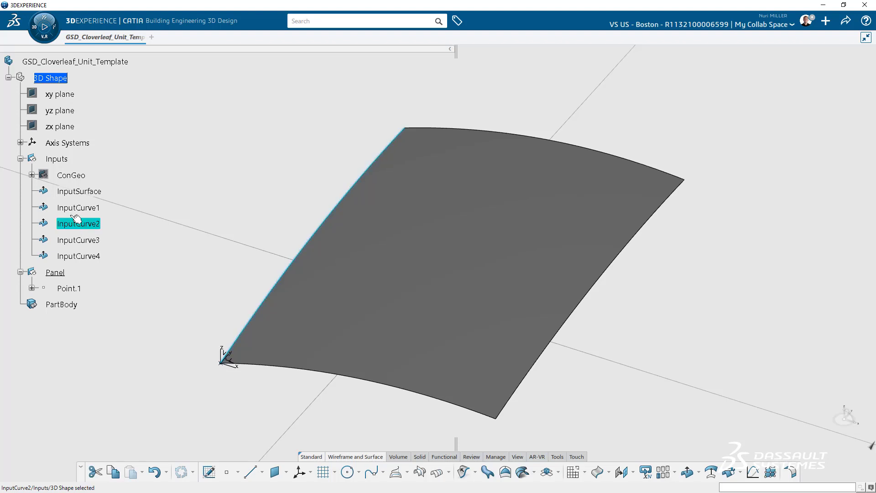
pyautogui.click(78, 240)
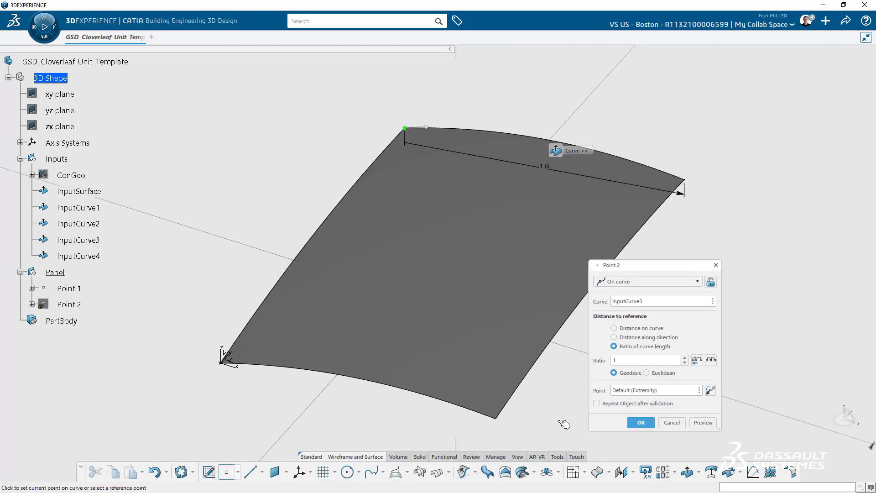
pyautogui.moveTo(631, 360); pyautogui.dragTo(598, 356)
pyautogui.write('1')
pyautogui.press('Tab')
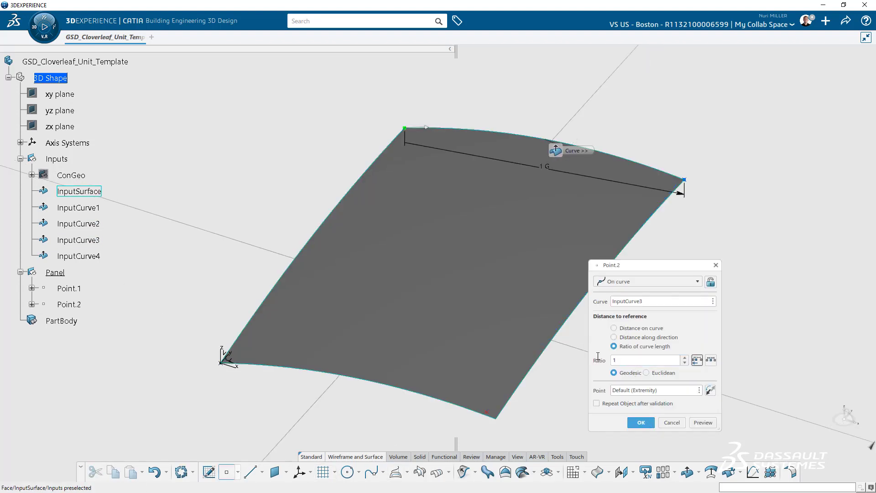
pyautogui.click(640, 423)
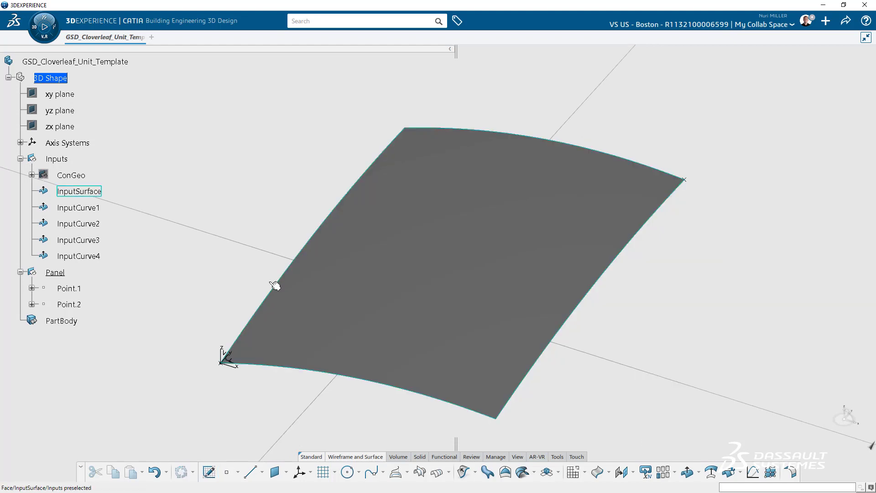
# Step: Create a Point-Point line from Point.1 to Point.2 as the diagonal between opposite surface corners
pyautogui.click(251, 473)
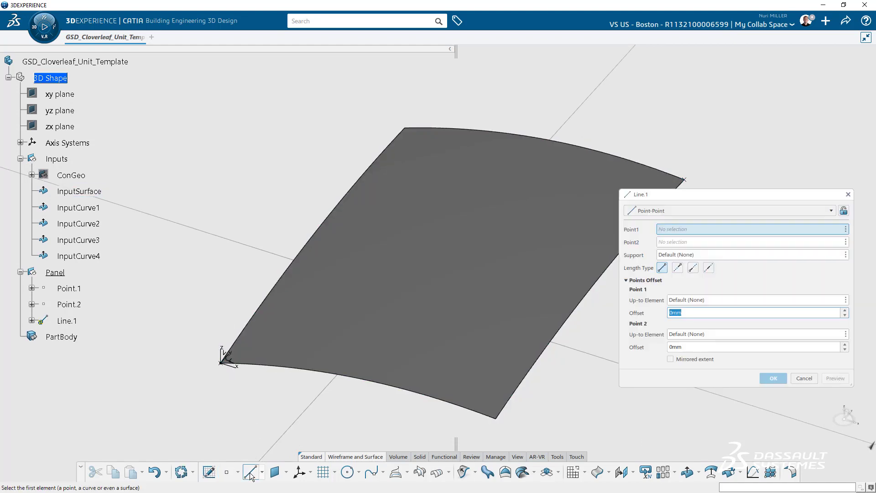
pyautogui.click(69, 292)
pyautogui.click(68, 304)
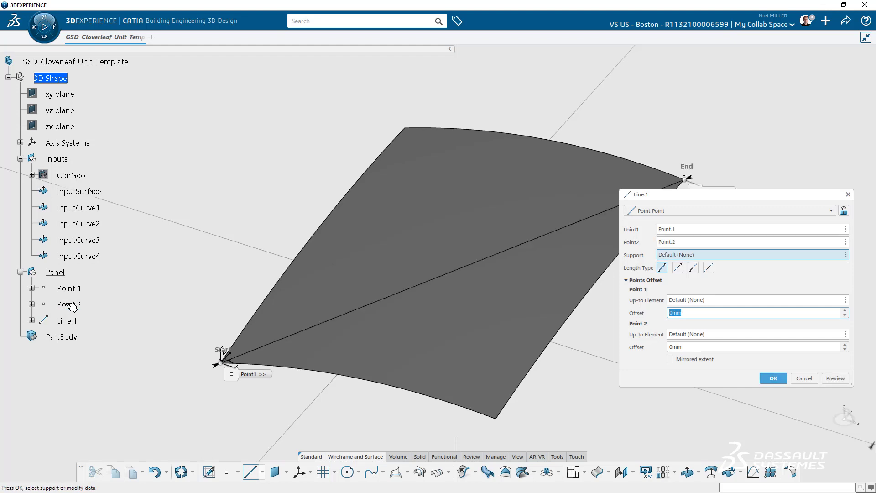
pyautogui.click(773, 378)
# Step: Create a point on the diagonal Line.1 at a curve length ratio of 0.5
pyautogui.moveTo(689, 363); pyautogui.dragTo(744, 338, button='middle')
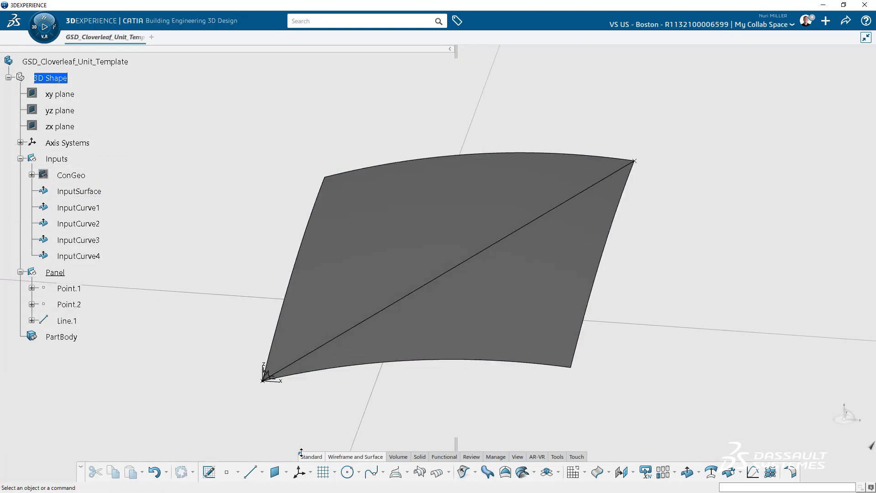
pyautogui.click(227, 473)
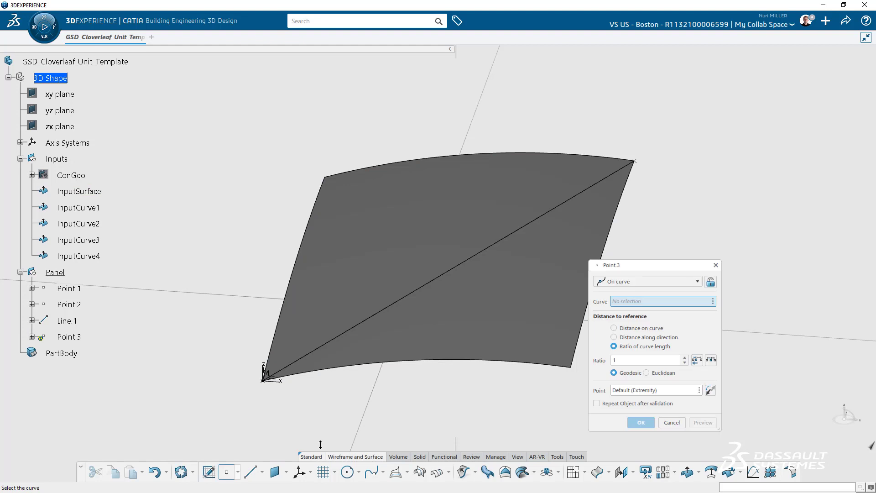
pyautogui.click(480, 256)
pyautogui.moveTo(631, 360); pyautogui.dragTo(603, 359)
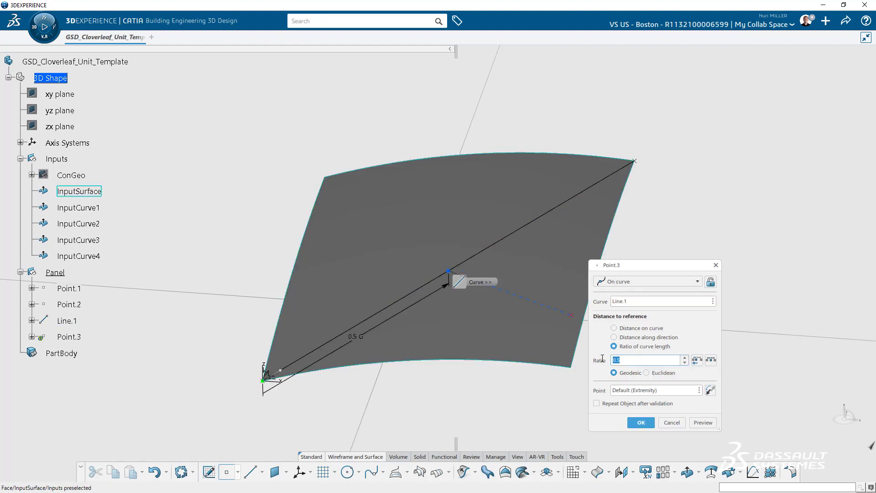
pyautogui.click(641, 424)
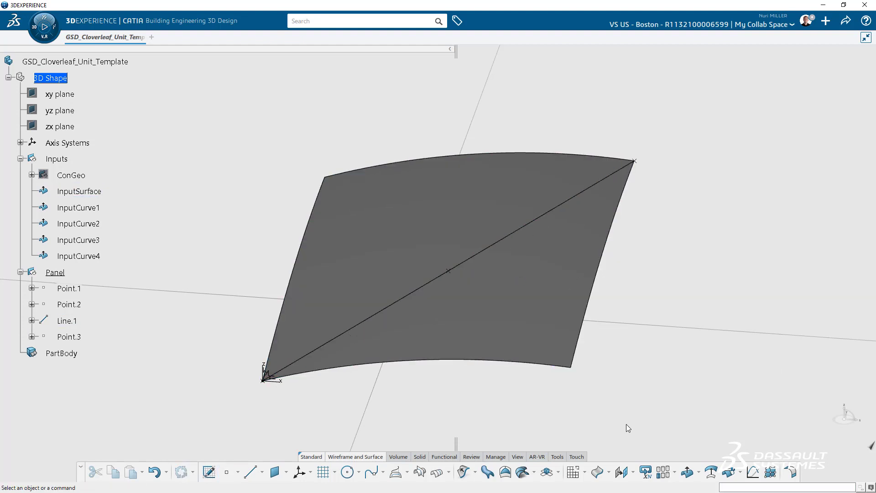
# Step: Project the diagonal's midpoint Point.3 onto InputSurface with a normal projection, using the nearest solution
pyautogui.moveTo(527, 402); pyautogui.dragTo(450, 343, button='middle')
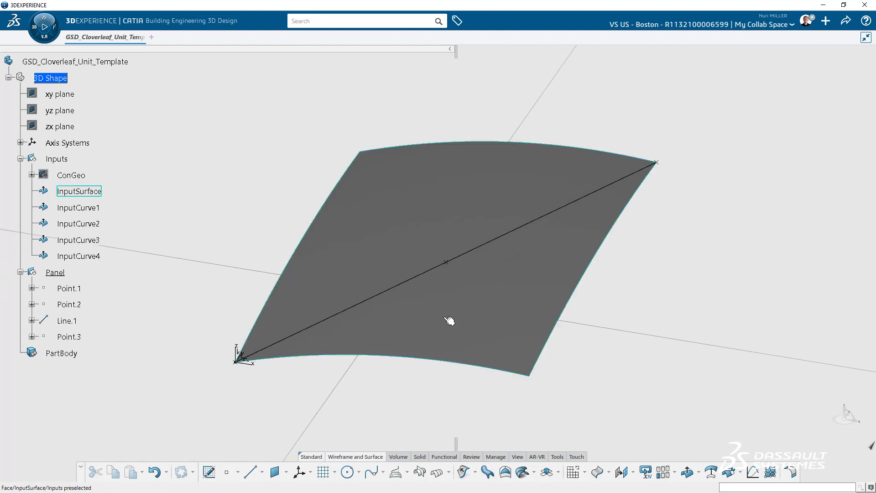
pyautogui.click(448, 263)
pyautogui.click(396, 472)
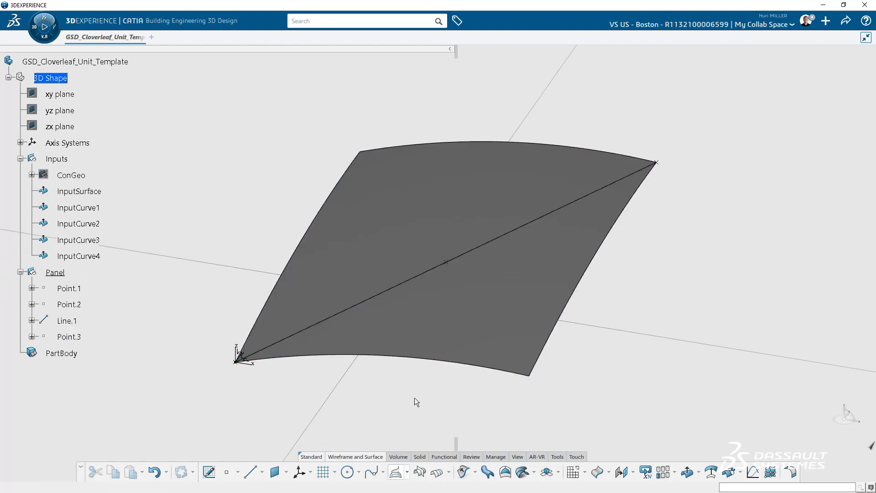
pyautogui.click(449, 265)
pyautogui.click(443, 238)
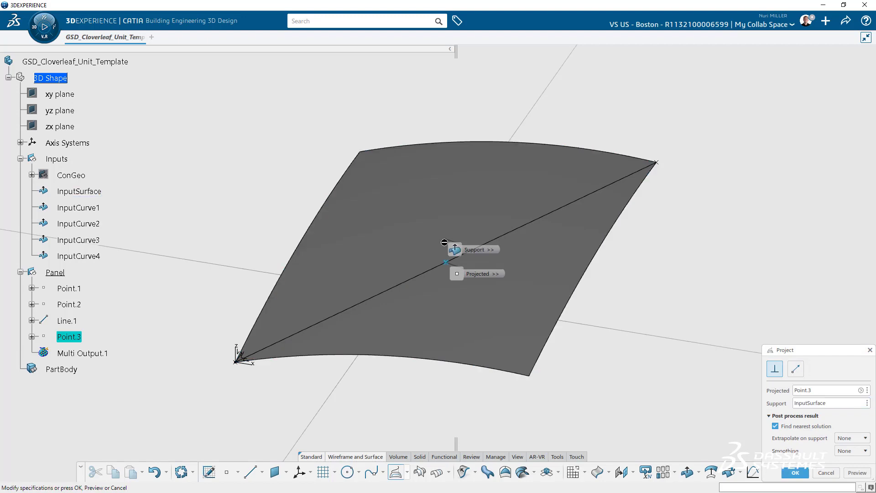
pyautogui.moveTo(618, 354); pyautogui.dragTo(570, 320, button='middle')
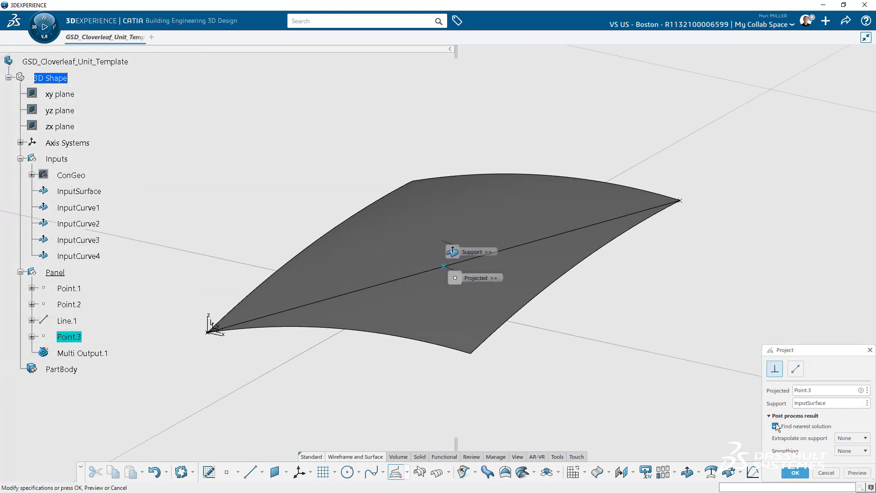
pyautogui.click(794, 470)
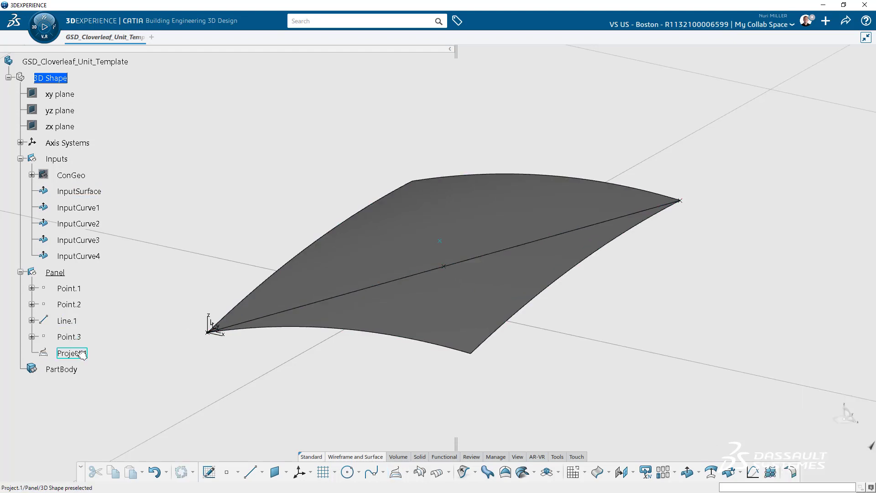
pyautogui.click(72, 358)
pyautogui.moveTo(263, 246); pyautogui.dragTo(372, 249, button='middle')
pyautogui.click(153, 302)
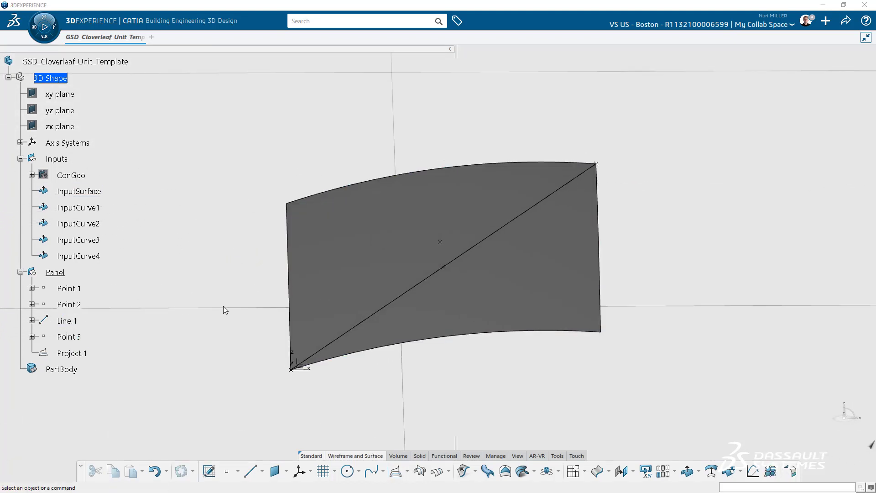
# Step: Create a Normal to Surface line on InputSurface from the projected point Project.1 with an end offset of 100 mm
pyautogui.moveTo(224, 305); pyautogui.dragTo(280, 375, button='middle')
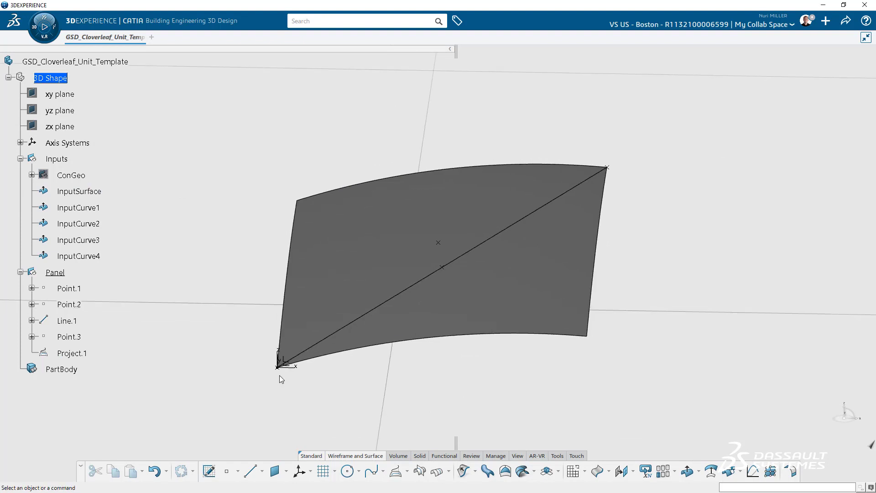
pyautogui.click(251, 472)
pyautogui.click(710, 210)
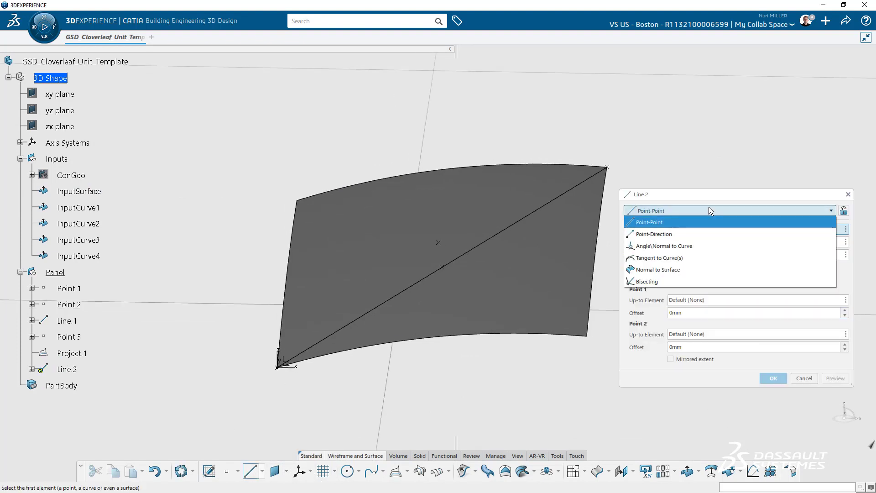
pyautogui.click(657, 269)
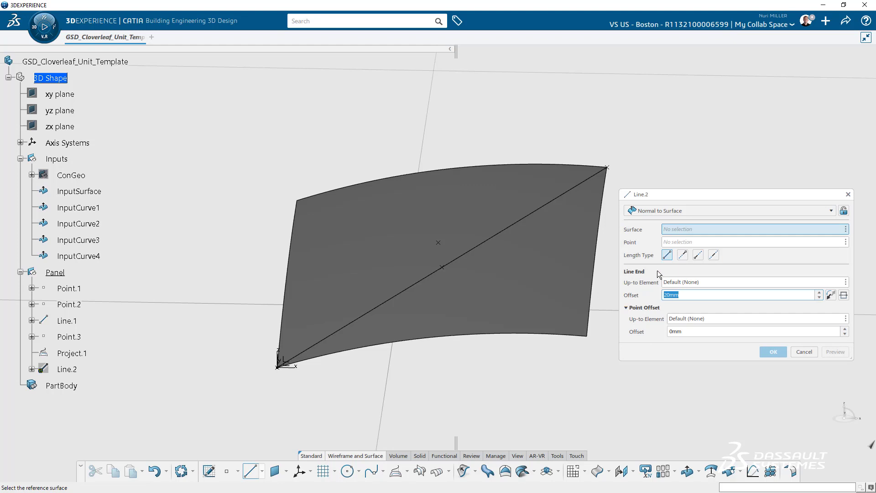
pyautogui.click(463, 270)
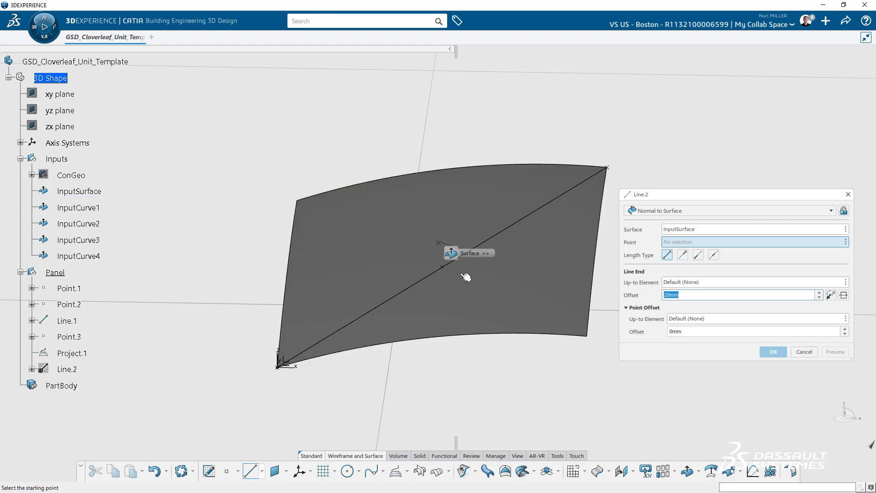
pyautogui.click(441, 244)
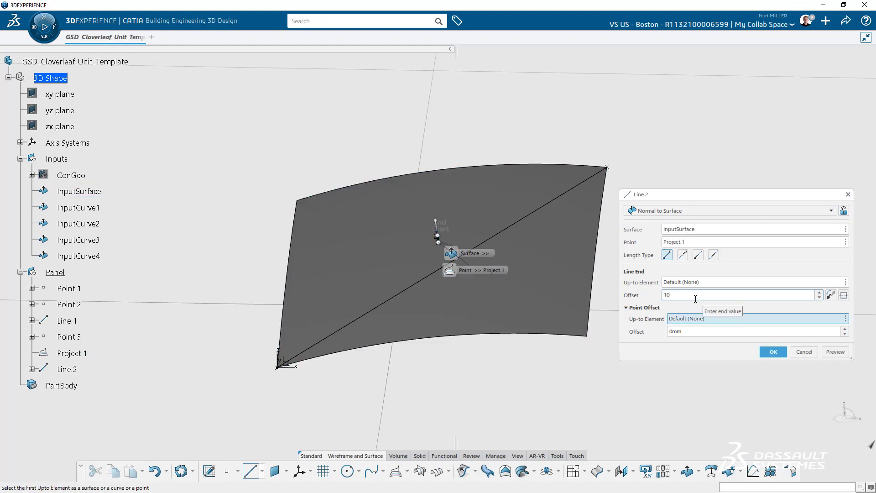
pyautogui.click(773, 351)
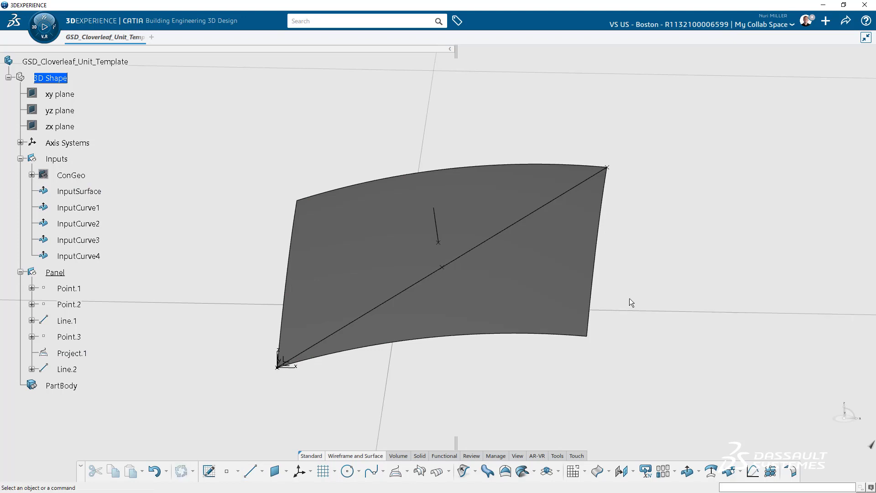
# Step: Create a point on the surface-normal Line.2 at a curve length ratio of 1
pyautogui.moveTo(629, 297); pyautogui.dragTo(655, 247, button='middle')
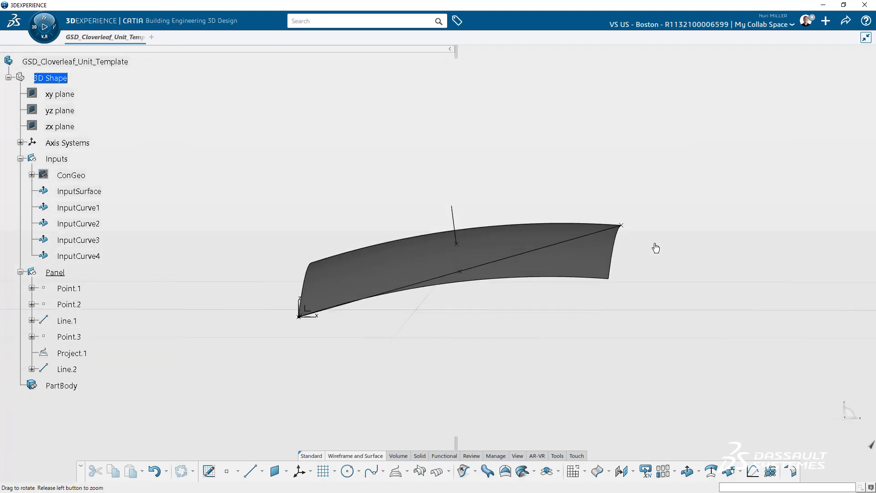
pyautogui.click(453, 212)
pyautogui.scroll(5, 515, 297)
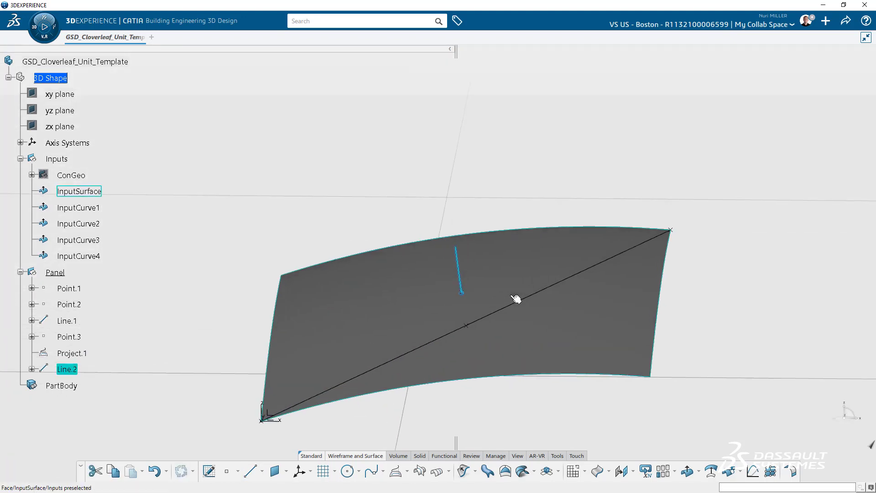
pyautogui.moveTo(511, 295); pyautogui.dragTo(527, 272, button='middle')
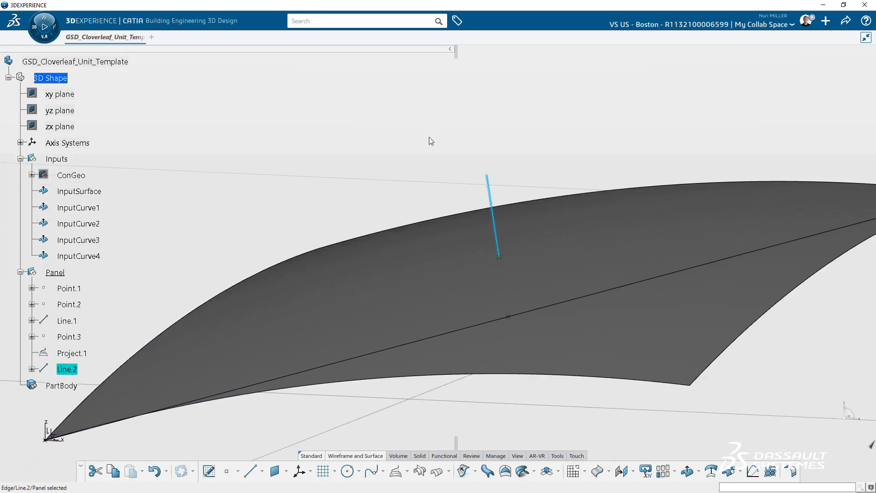
pyautogui.click(429, 138)
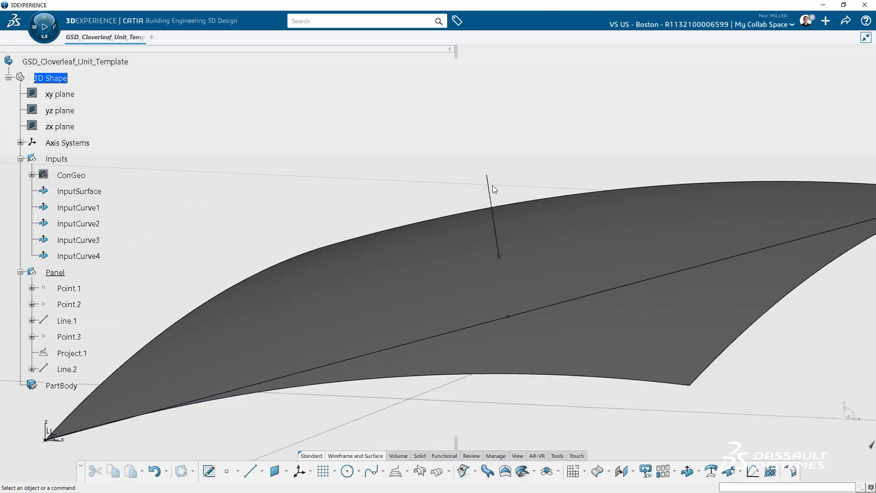
pyautogui.click(227, 472)
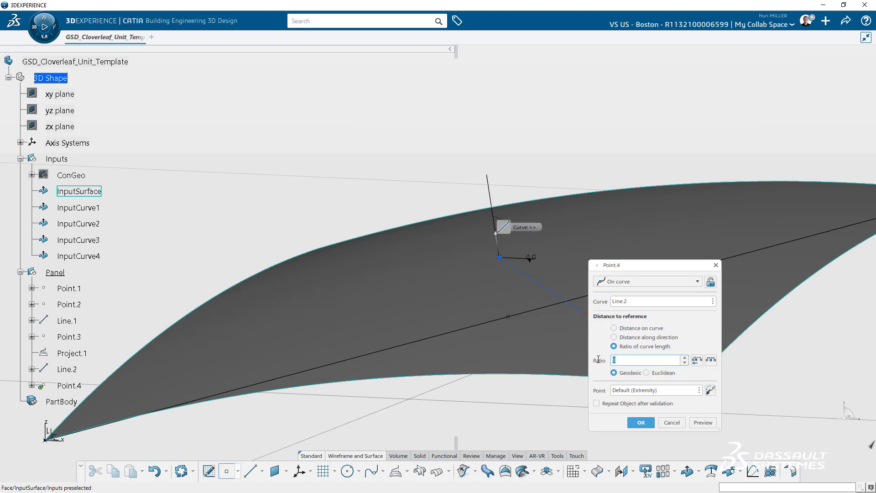
pyautogui.write('1')
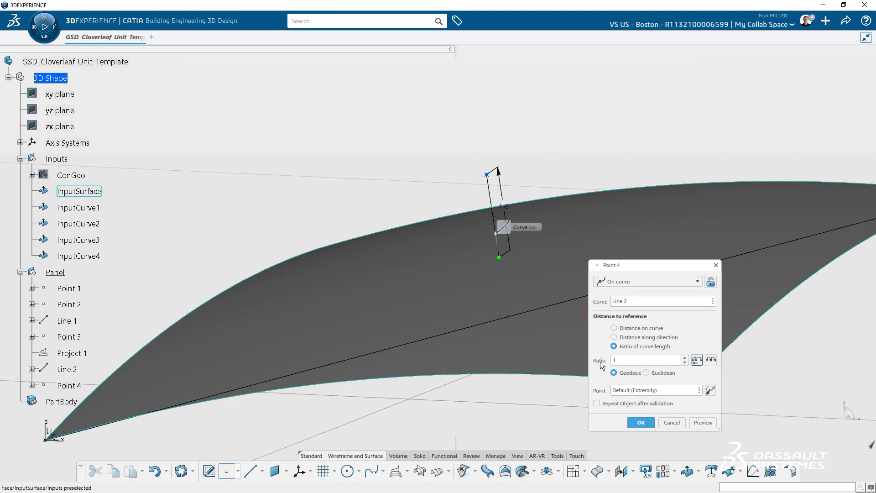
pyautogui.click(641, 422)
# Step: Create a plane through two lines, using the diagonal Line.1 and the surface-normal Line.2
pyautogui.scroll(-3, 573, 274)
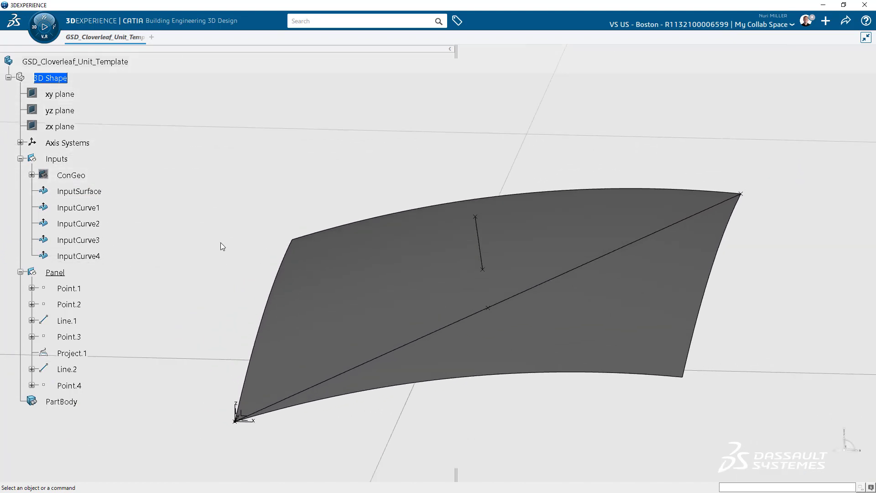
pyautogui.moveTo(223, 245)
pyautogui.mouseDown(button='middle')
pyautogui.moveTo(233, 254)
pyautogui.moveTo(219, 256)
pyautogui.mouseUp(button='middle')
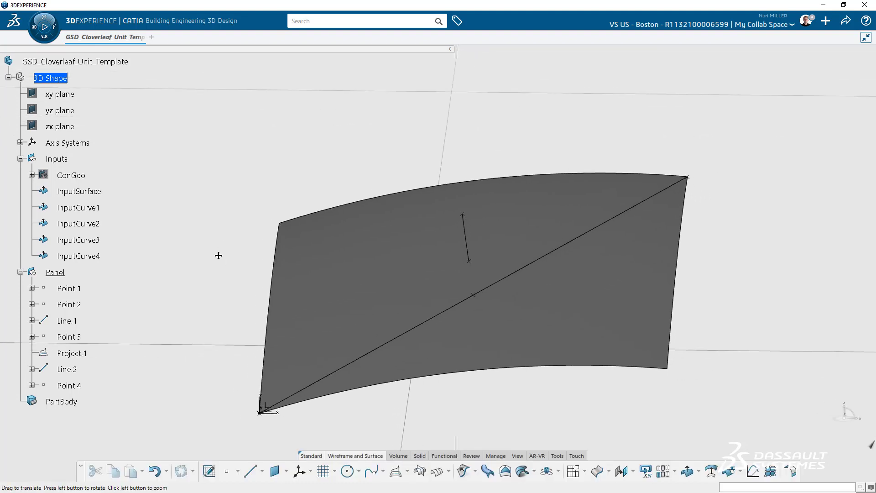
pyautogui.click(274, 471)
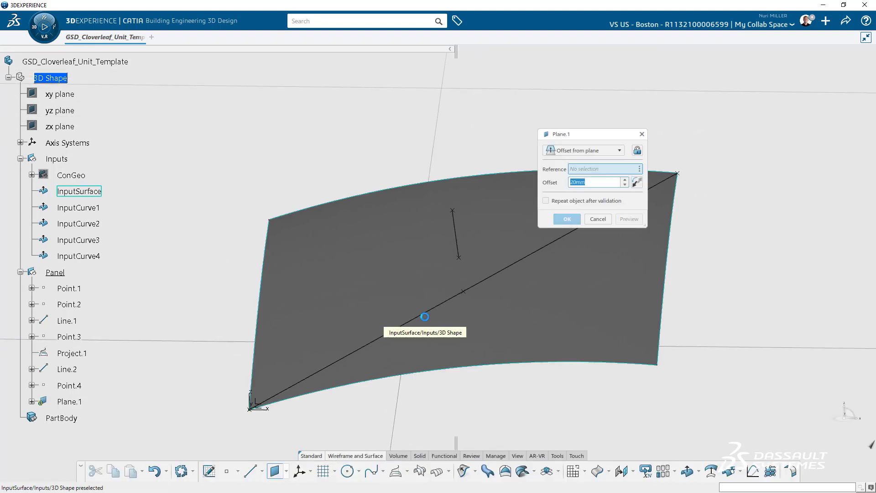
pyautogui.click(576, 150)
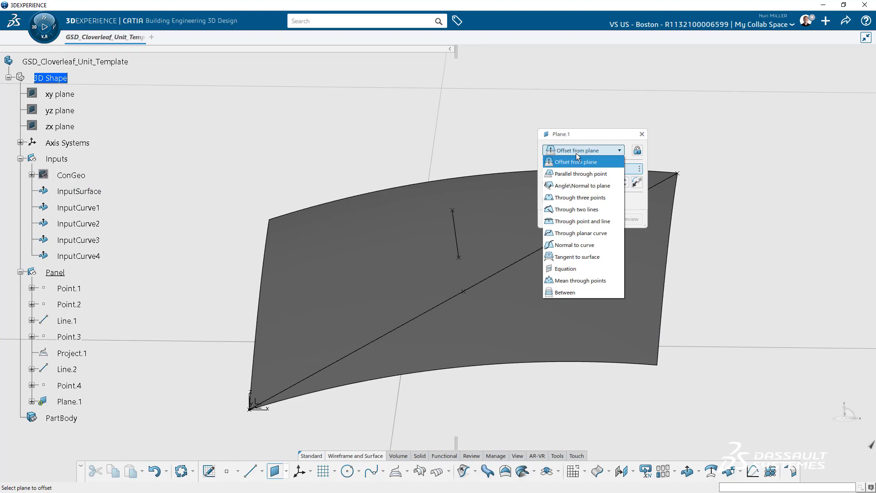
pyautogui.click(576, 209)
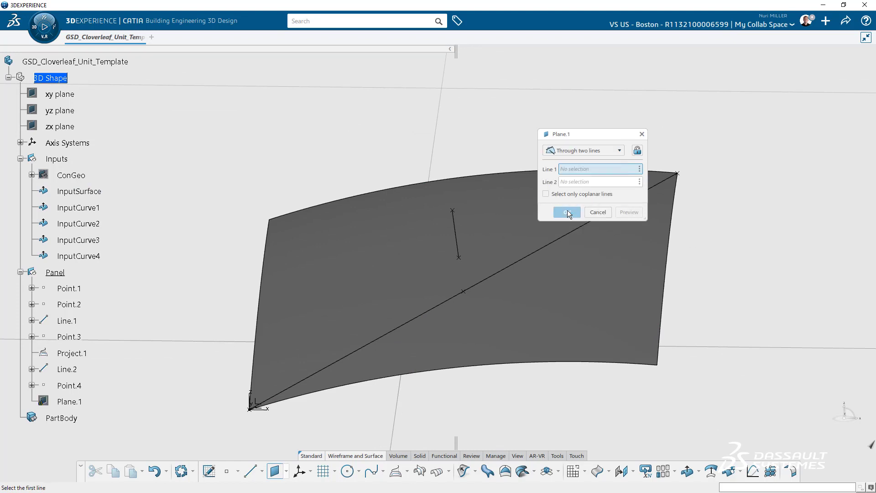
pyautogui.click(491, 285)
pyautogui.click(462, 238)
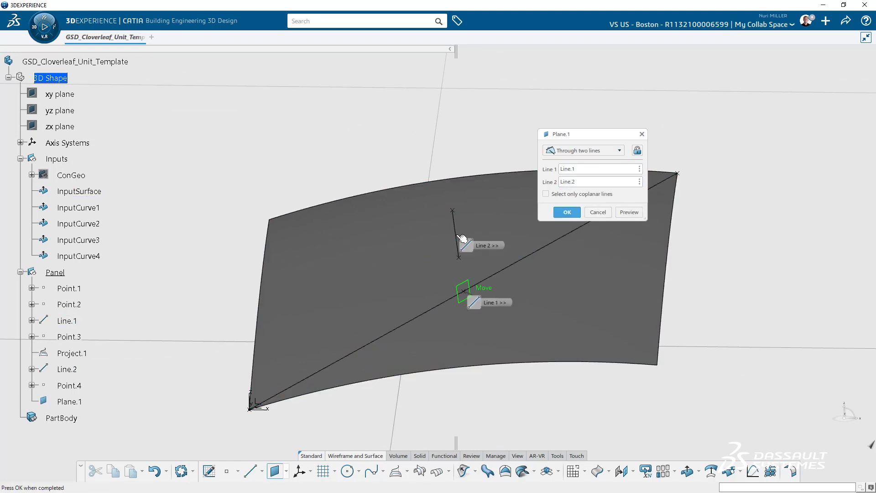
pyautogui.click(567, 212)
# Step: Create a Point-Direction line through Point.4 with Plane.1 as direction and a 50 mm offset mirrored to both sides
pyautogui.scroll(4, 498, 246)
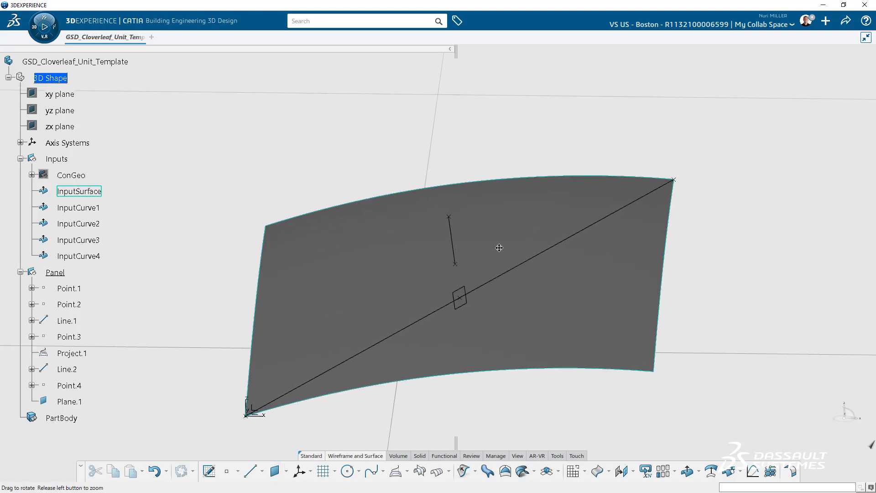
pyautogui.click(251, 471)
pyautogui.click(659, 211)
pyautogui.click(651, 234)
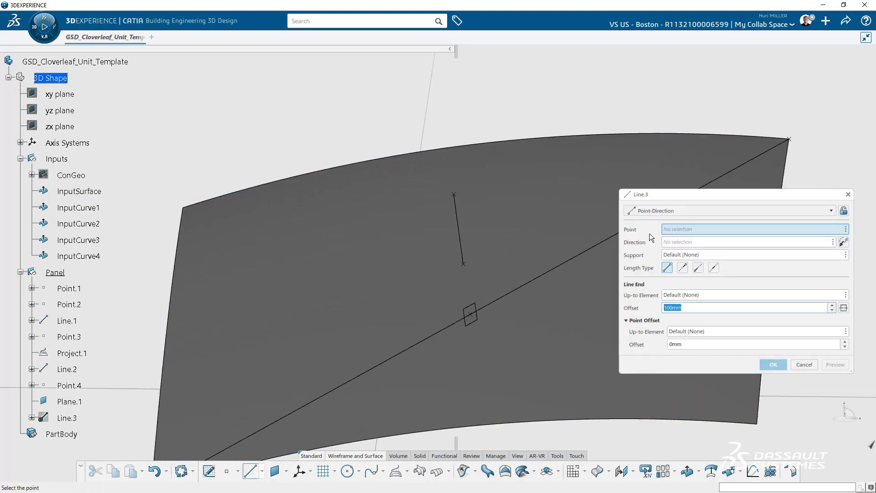
pyautogui.click(455, 194)
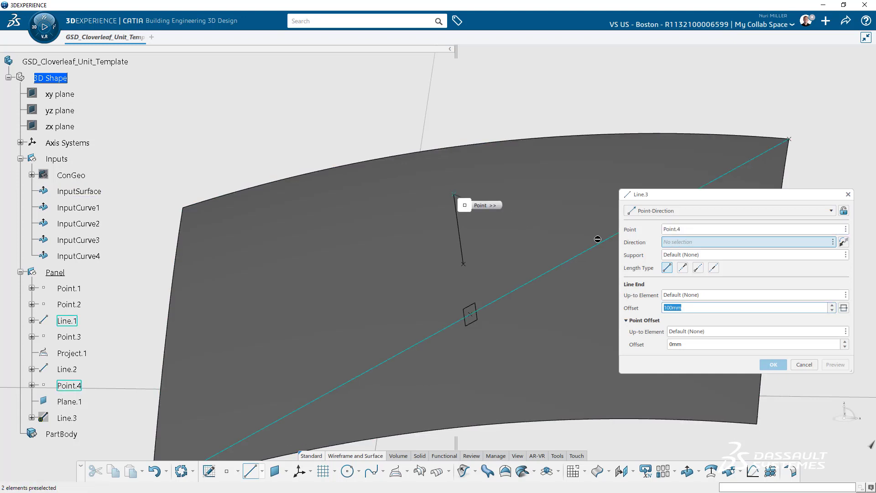
pyautogui.click(474, 310)
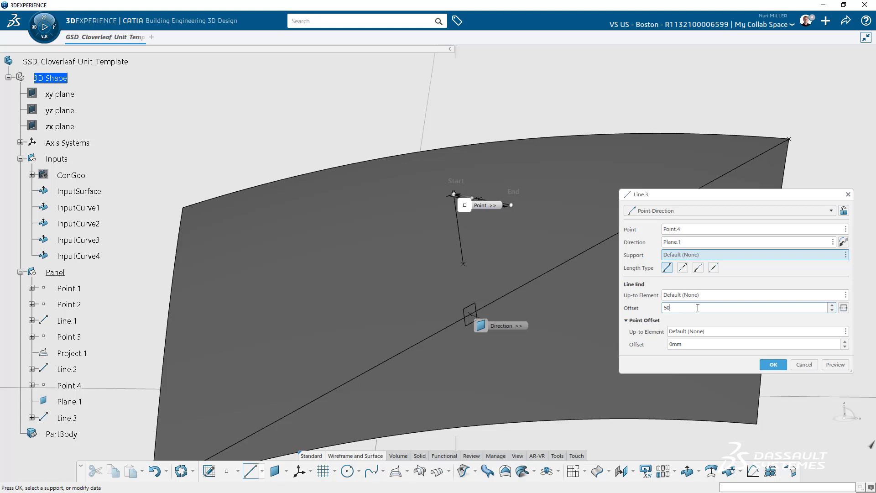
pyautogui.click(843, 308)
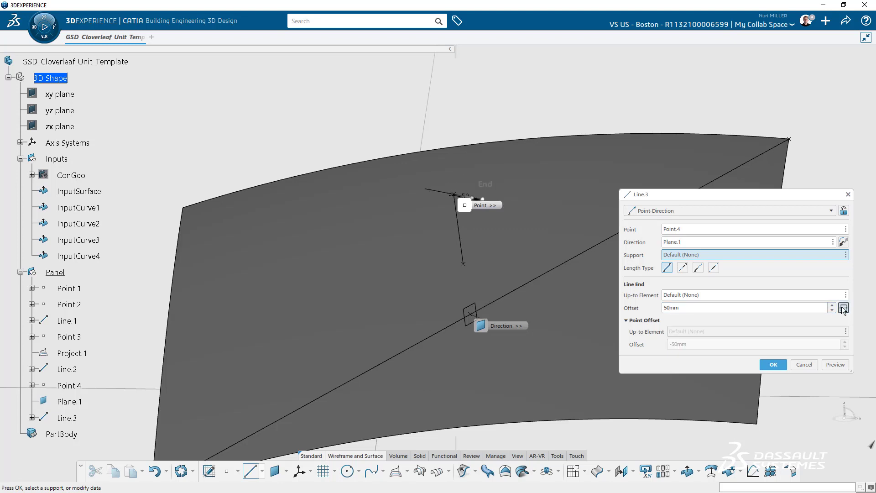
pyautogui.click(774, 365)
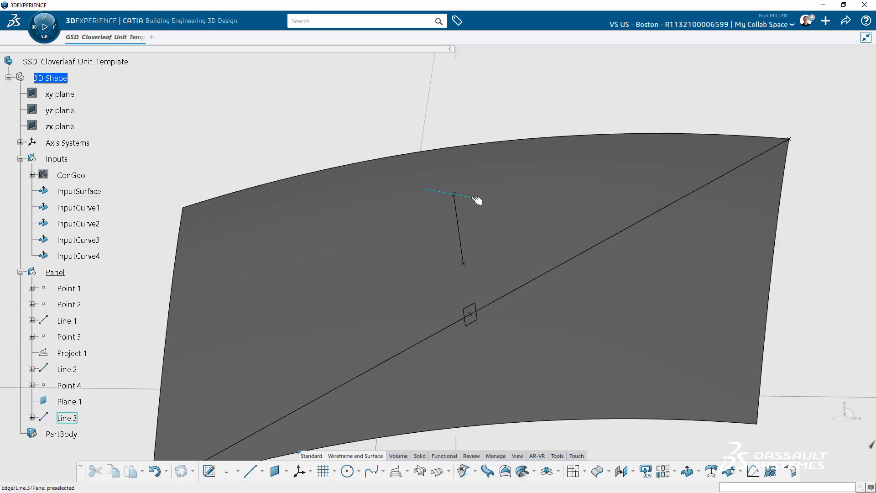
# Step: Create a second plane through two lines, using the mirrored Line.3 and the surface-normal Line.2
pyautogui.moveTo(475, 197); pyautogui.dragTo(472, 197, button='middle')
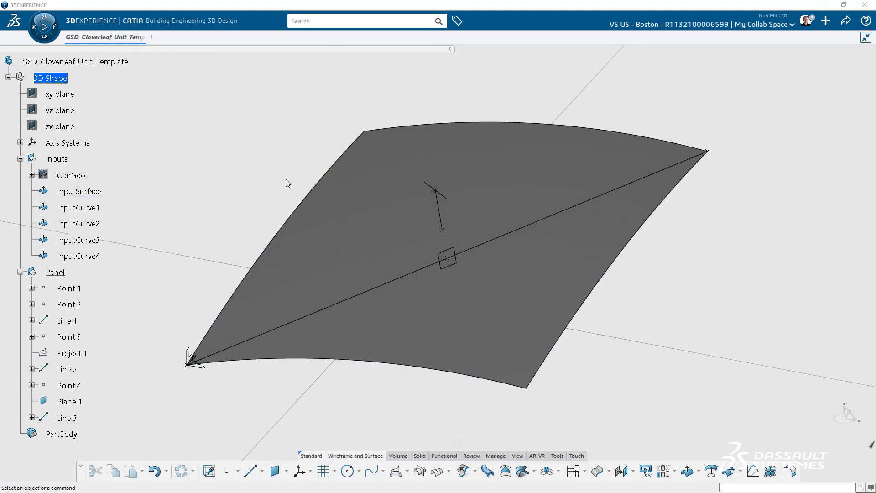
pyautogui.click(433, 186)
pyautogui.press('Escape')
pyautogui.click(274, 471)
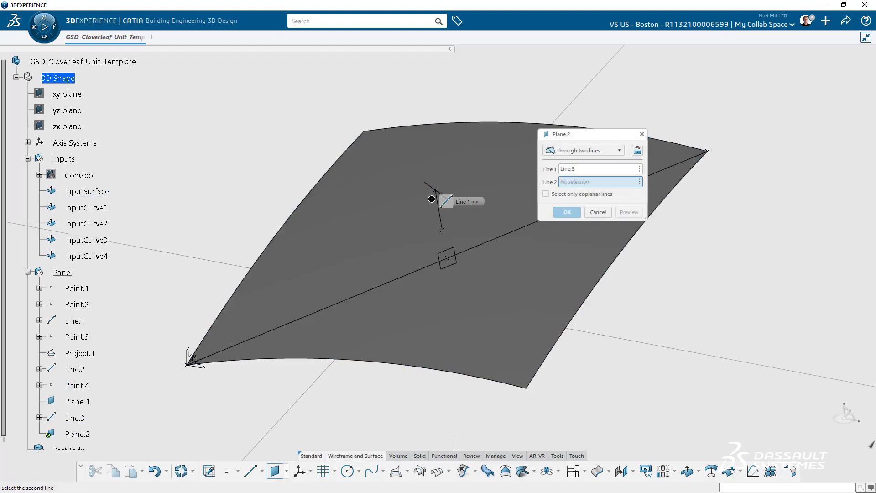
pyautogui.scroll(5, 397, 234)
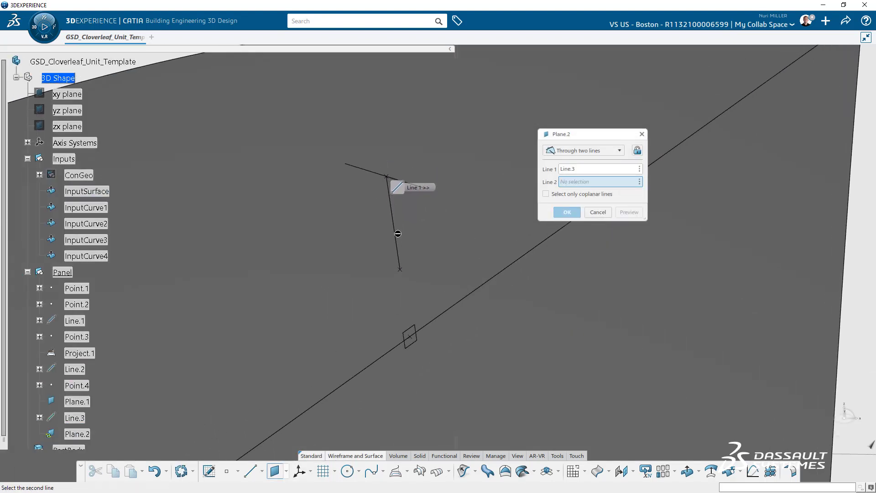
pyautogui.click(399, 236)
pyautogui.click(568, 212)
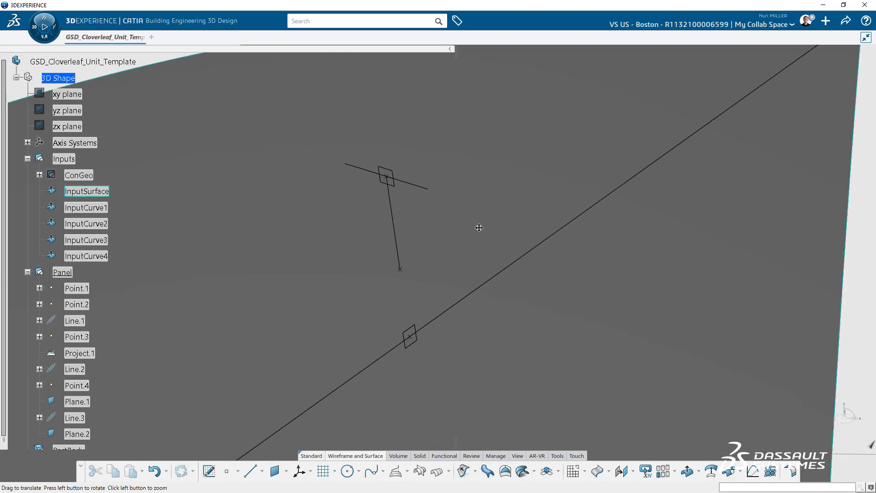
# Step: Create a point on InputCurve1 at a curve length ratio of 0.5
pyautogui.moveTo(568, 212); pyautogui.dragTo(441, 267, button='middle')
pyautogui.scroll(-3, 111, 313)
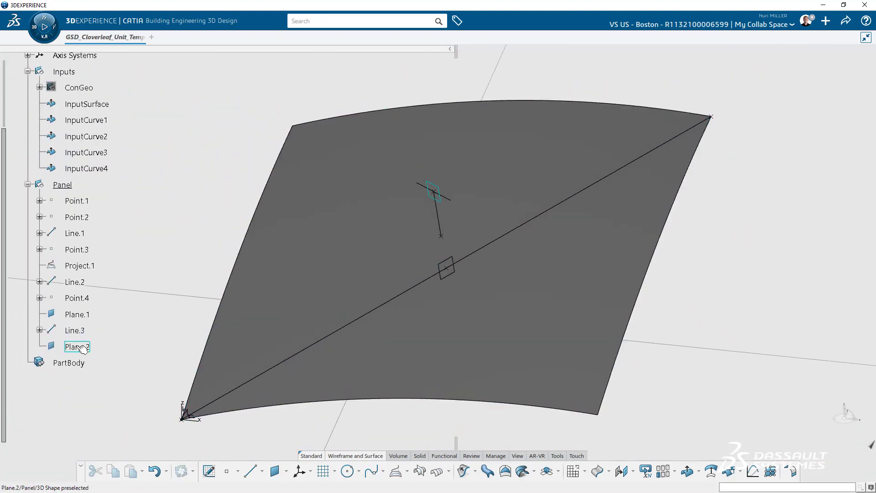
pyautogui.moveTo(229, 297)
pyautogui.mouseDown(button='middle')
pyautogui.moveTo(254, 293)
pyautogui.moveTo(233, 309)
pyautogui.moveTo(223, 299)
pyautogui.mouseUp(button='middle')
pyautogui.click(229, 474)
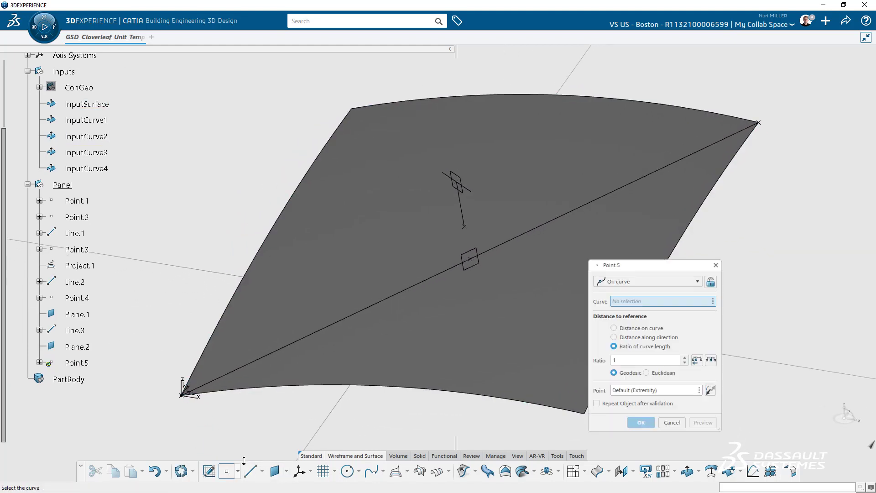
pyautogui.click(87, 120)
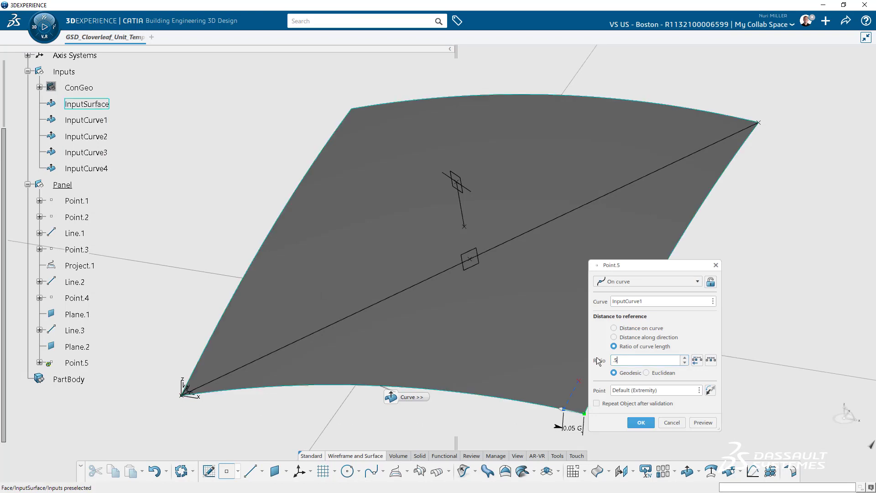
pyautogui.press('Return')
pyautogui.click(641, 422)
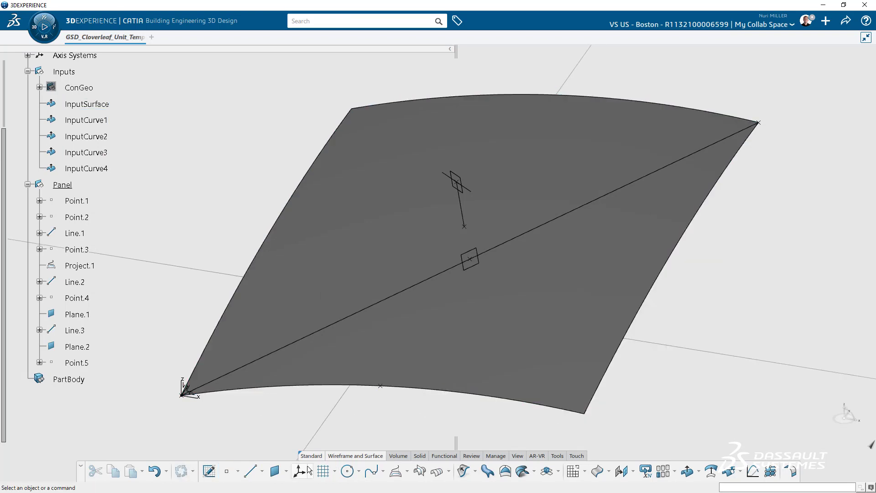
# Step: Create a plane normal to InputCurve1 that passes through Point.5
pyautogui.click(274, 471)
pyautogui.click(582, 151)
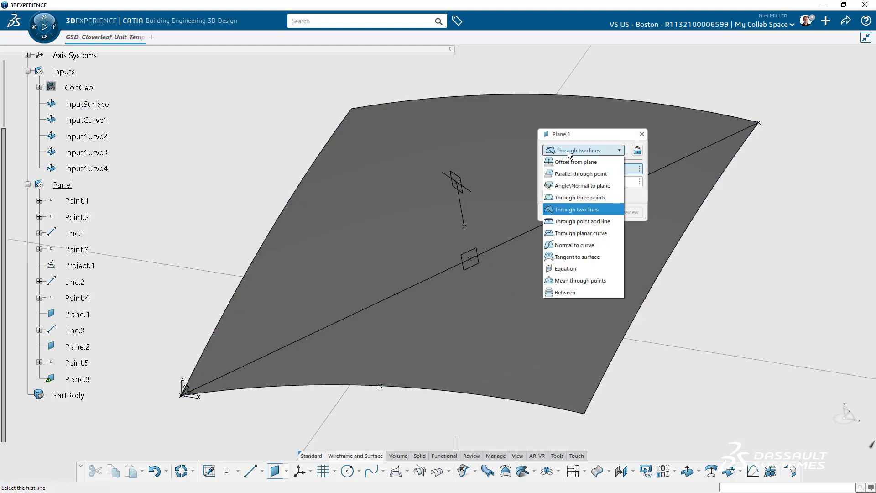
pyautogui.click(574, 245)
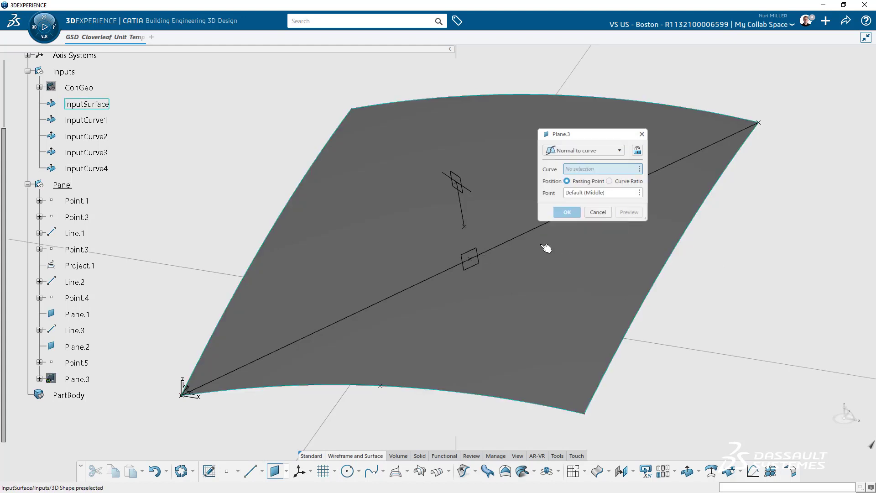
pyautogui.click(89, 121)
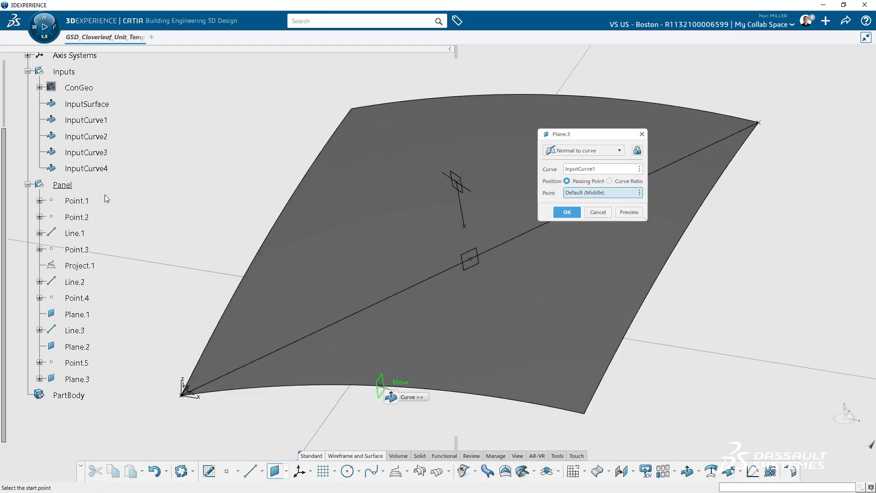
pyautogui.click(83, 363)
pyautogui.click(568, 212)
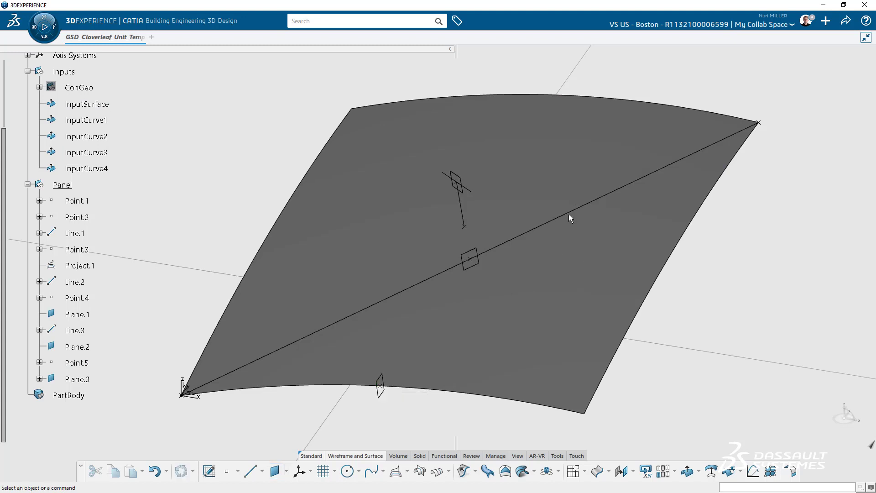
# Step: Intersect InputSurface with Plane.3, the plane normal to InputCurve1, to get a curve across the surface
pyautogui.click(421, 472)
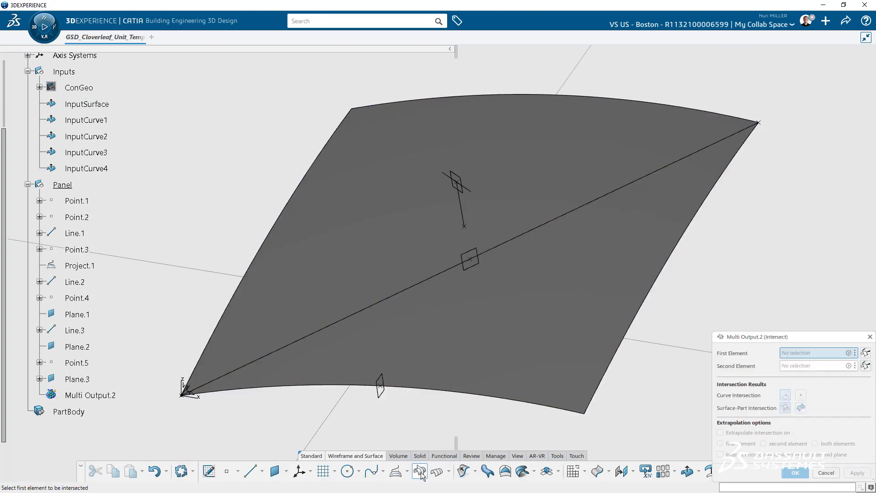
pyautogui.click(425, 369)
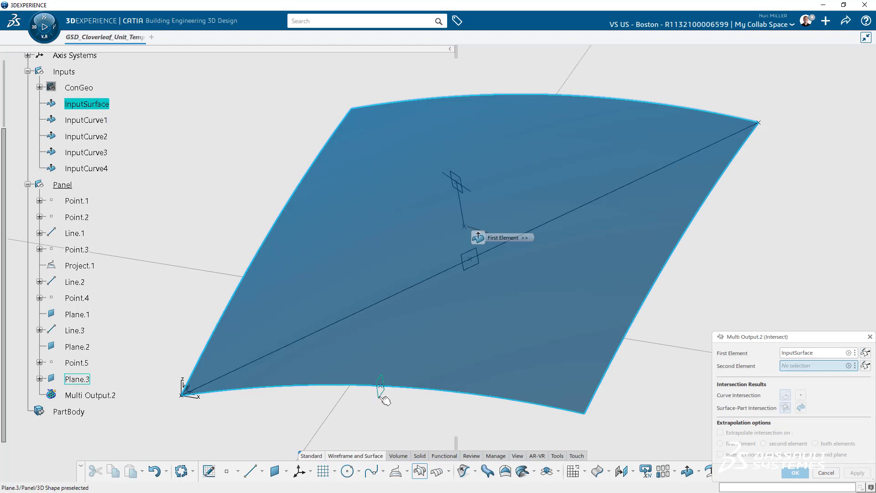
pyautogui.click(381, 393)
pyautogui.click(794, 473)
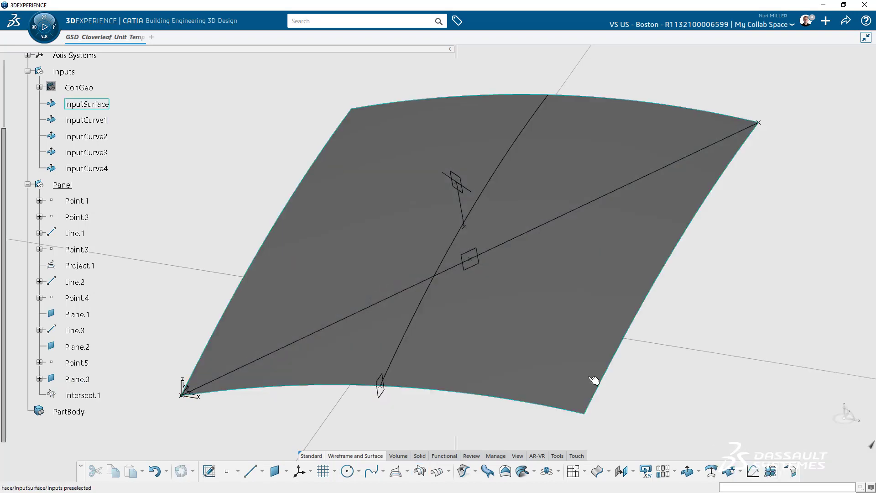
# Step: Create a mono-tangent line to Intersect.1 at Point.5 with a 50 mm offset mirrored to both sides
pyautogui.click(423, 298)
pyautogui.moveTo(432, 319); pyautogui.dragTo(421, 355, button='middle')
pyautogui.click(386, 430)
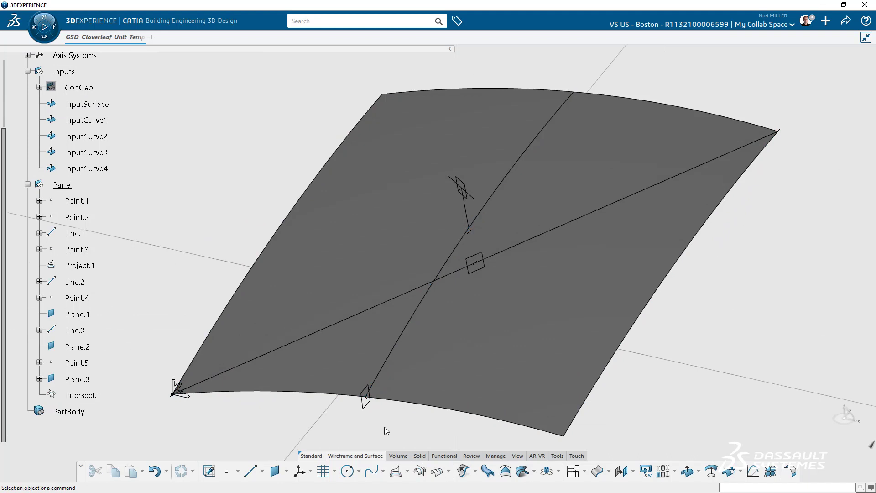
pyautogui.click(250, 471)
pyautogui.click(673, 210)
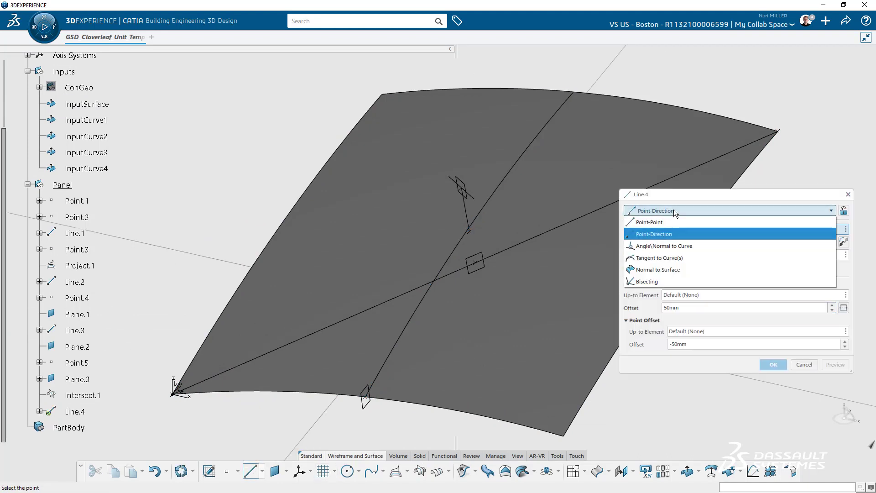
pyautogui.click(659, 257)
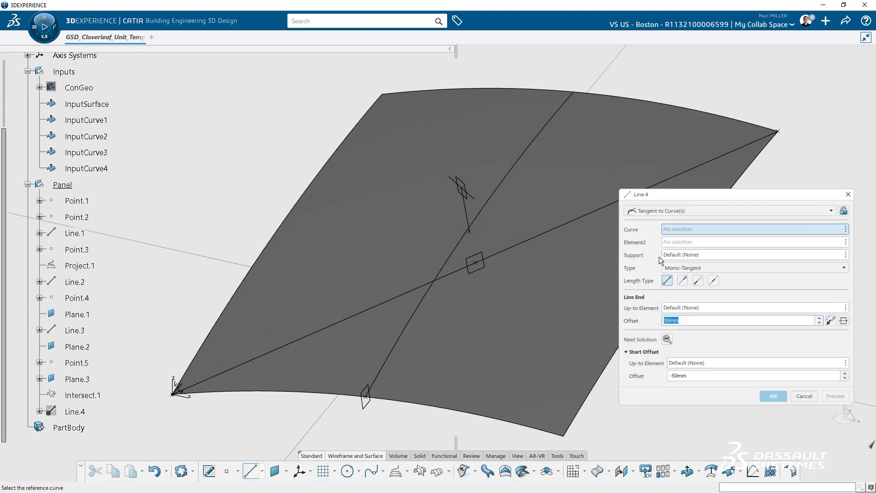
pyautogui.click(397, 352)
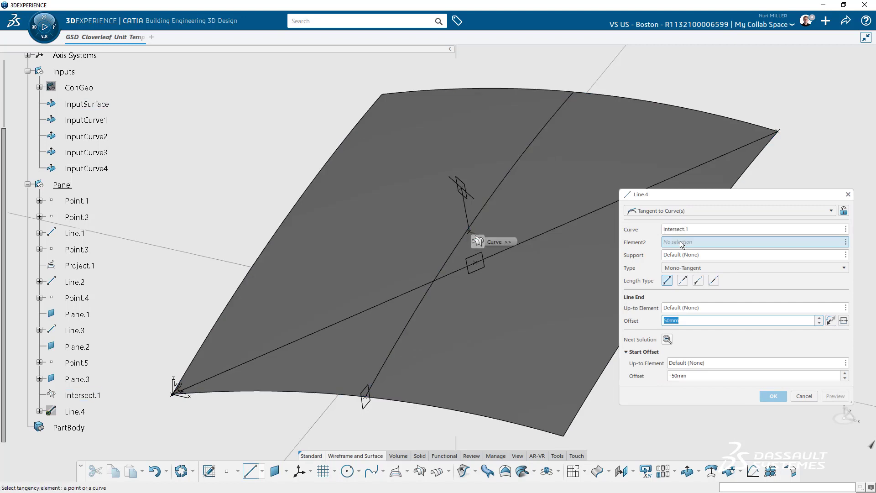
pyautogui.click(365, 397)
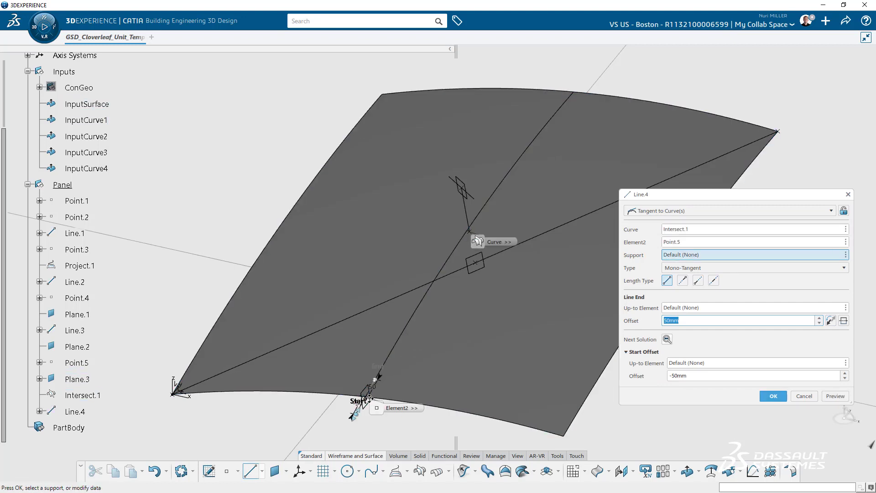
pyautogui.click(844, 321)
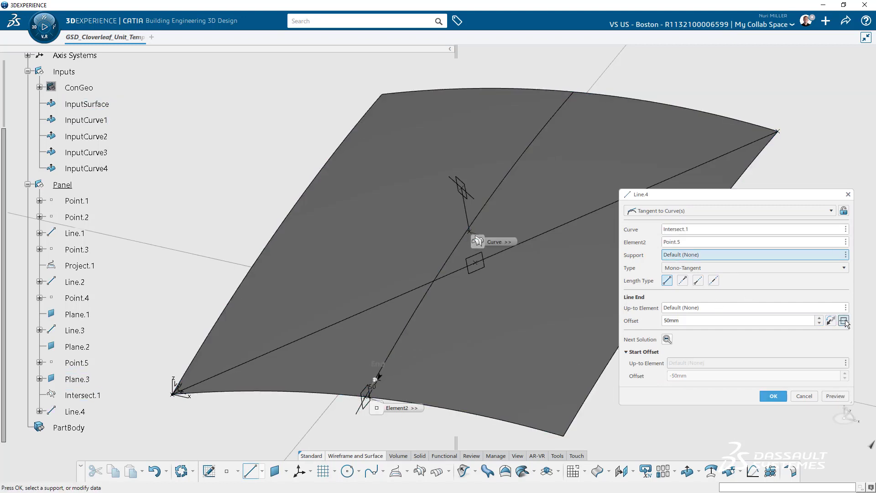
pyautogui.click(774, 396)
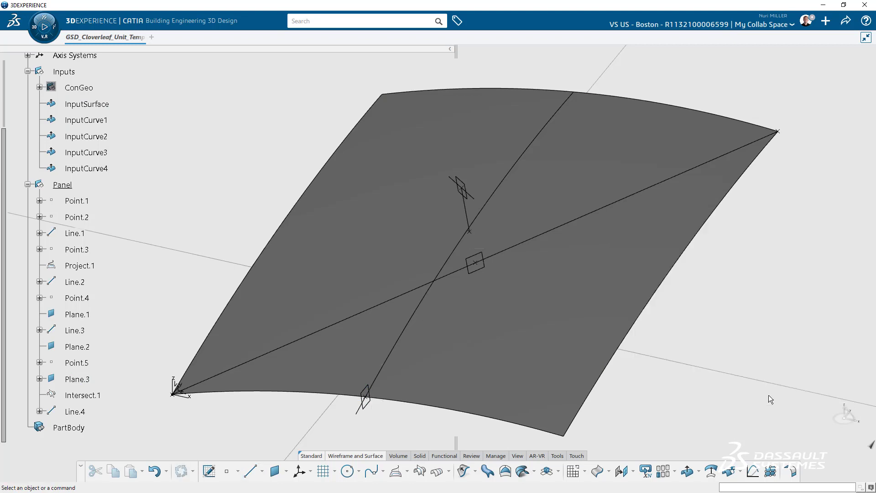
# Step: Edit the tangent Line.4 to switch off its mirrored extent and start it at 0 mm
pyautogui.doubleClick(81, 413)
pyautogui.click(843, 321)
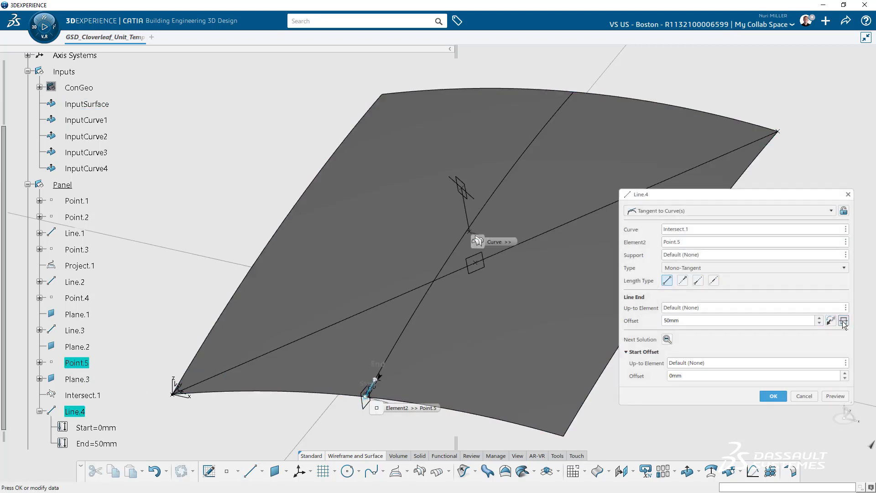
pyautogui.click(776, 397)
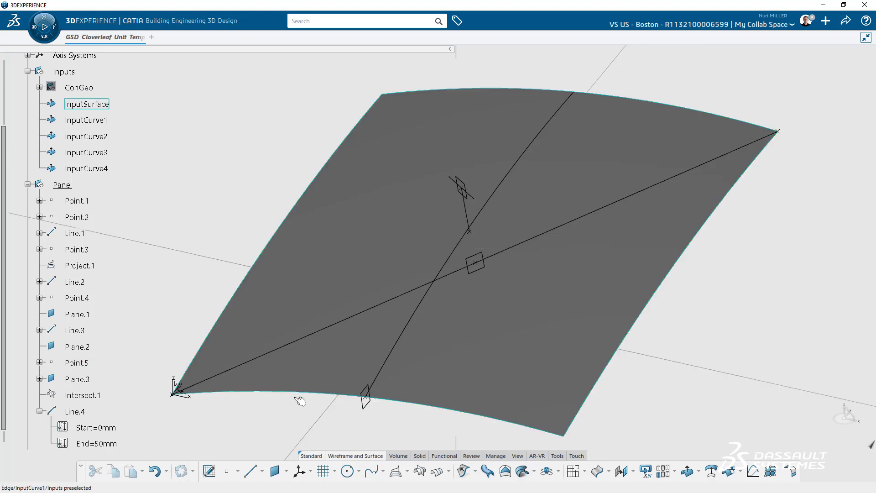
# Step: Group Point.5, Plane.3, Intersect.1 and Line.4 into a new geometrical set under Panel
pyautogui.click(82, 412)
pyautogui.moveTo(290, 382); pyautogui.dragTo(286, 380, button='middle')
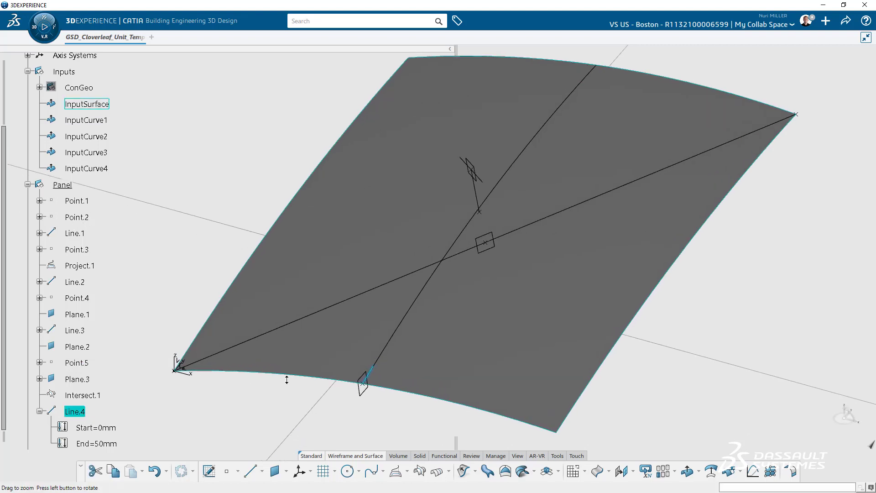
pyautogui.click(39, 412)
pyautogui.moveTo(159, 298); pyautogui.dragTo(167, 315, button='middle')
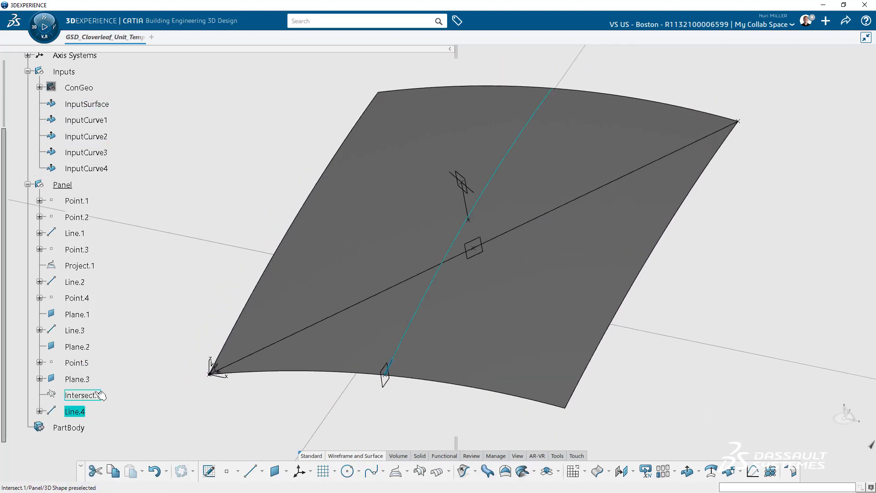
pyautogui.keyDown('shift'); pyautogui.click(78, 411); pyautogui.keyUp('shift')
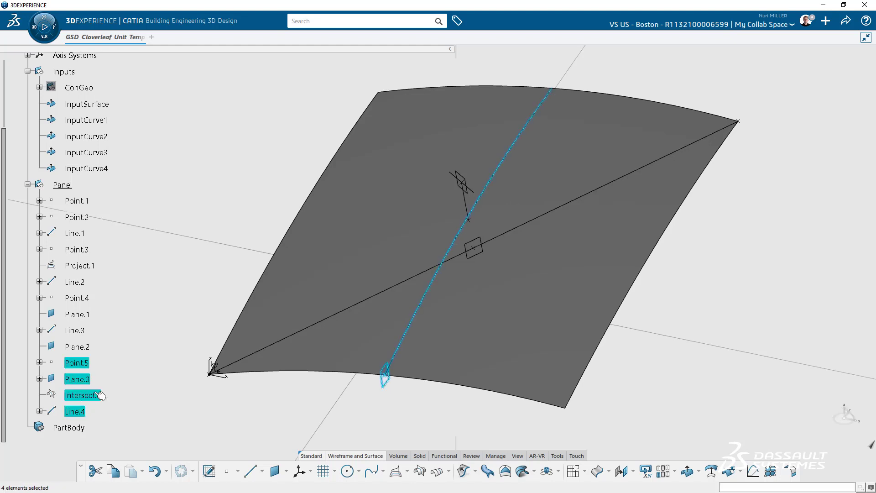
pyautogui.click(494, 456)
pyautogui.click(462, 472)
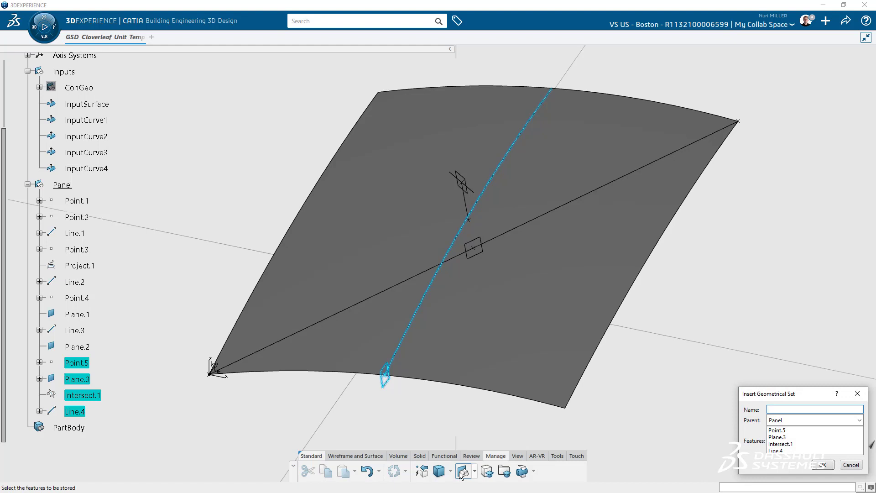
pyautogui.click(821, 464)
pyautogui.click(118, 362)
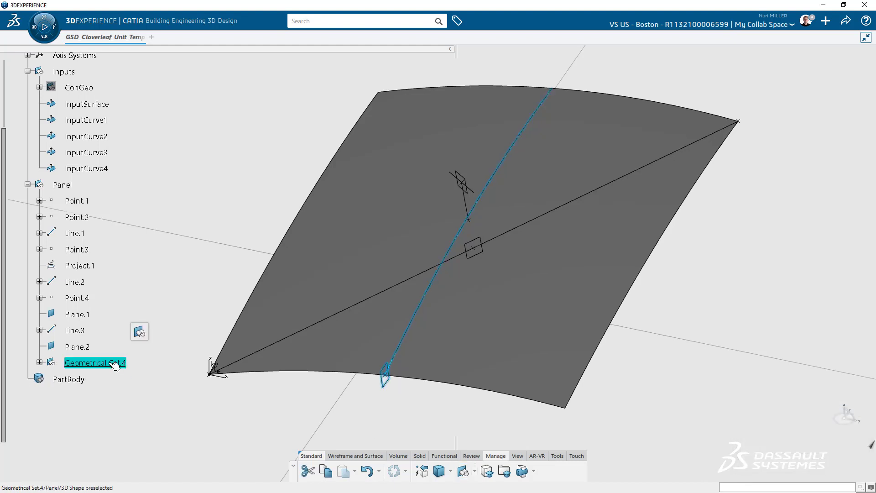
# Step: Hide Point.5 and Intersect.1 inside Geometrical Set.4
pyautogui.click(40, 363)
pyautogui.click(88, 380)
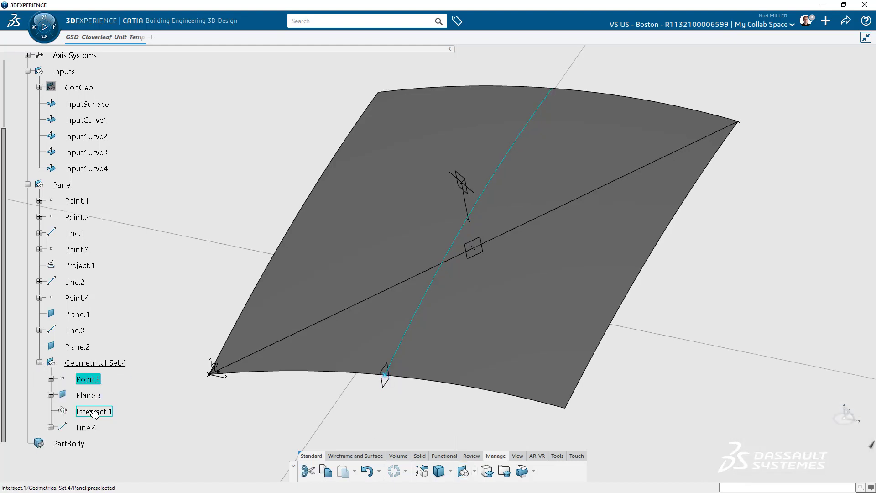
pyautogui.keyDown('ctrl'); pyautogui.click(94, 414); pyautogui.keyUp('ctrl')
pyautogui.press('space')
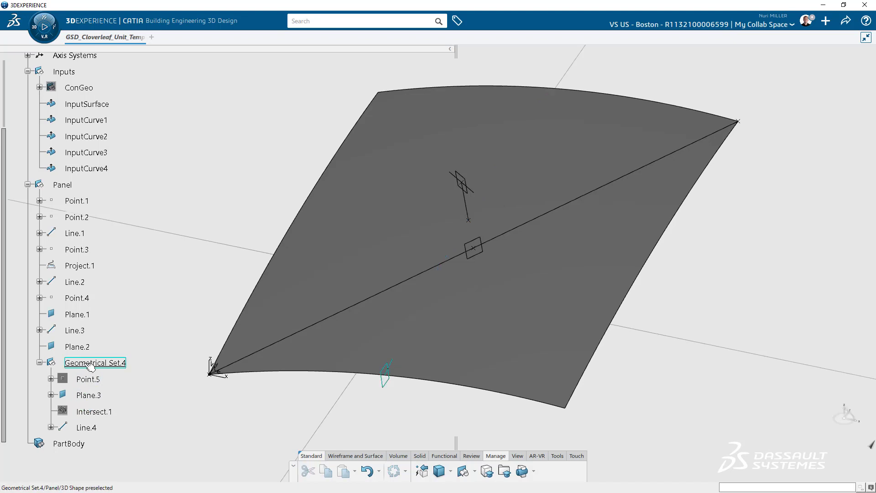
pyautogui.moveTo(228, 430); pyautogui.dragTo(197, 429, button='middle')
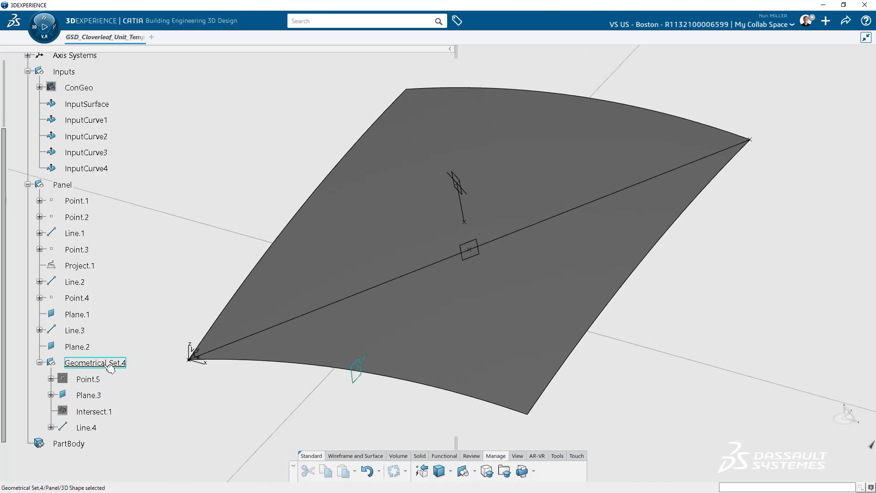
# Step: Review the input definition of Geometrical Set.4, checking each listed input, and close it without changes
pyautogui.click(109, 365)
pyautogui.rightClick(104, 364)
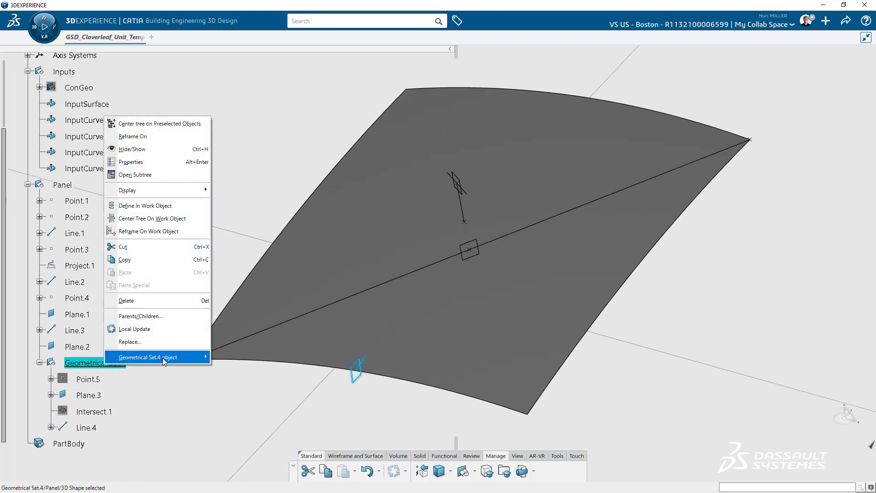
pyautogui.moveTo(164, 358)
pyautogui.click(268, 222)
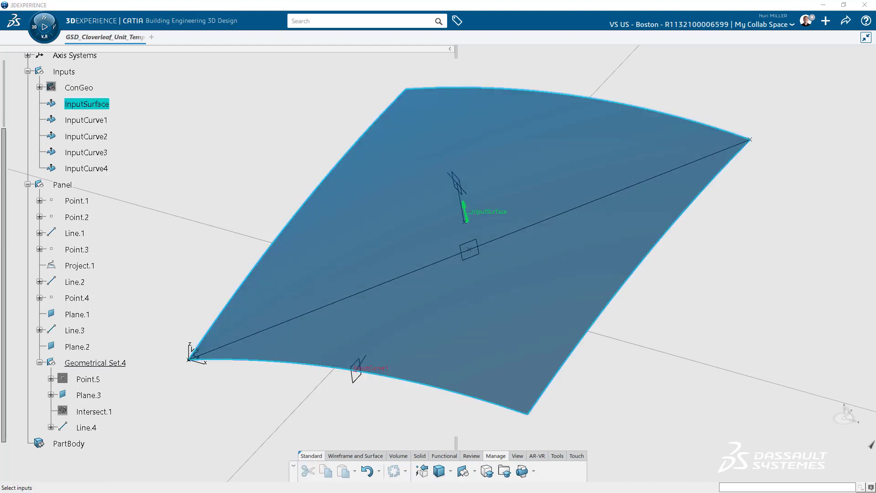
pyautogui.moveTo(456, 119); pyautogui.dragTo(634, 172)
pyautogui.click(647, 239)
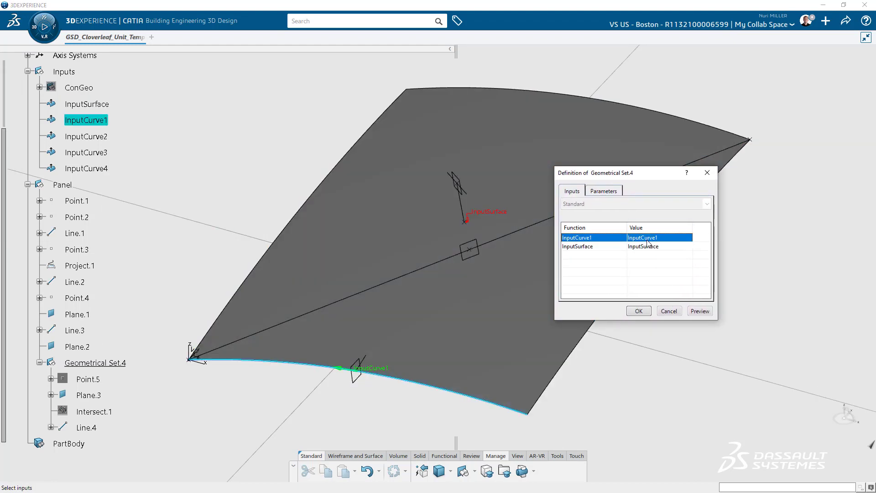
pyautogui.click(647, 248)
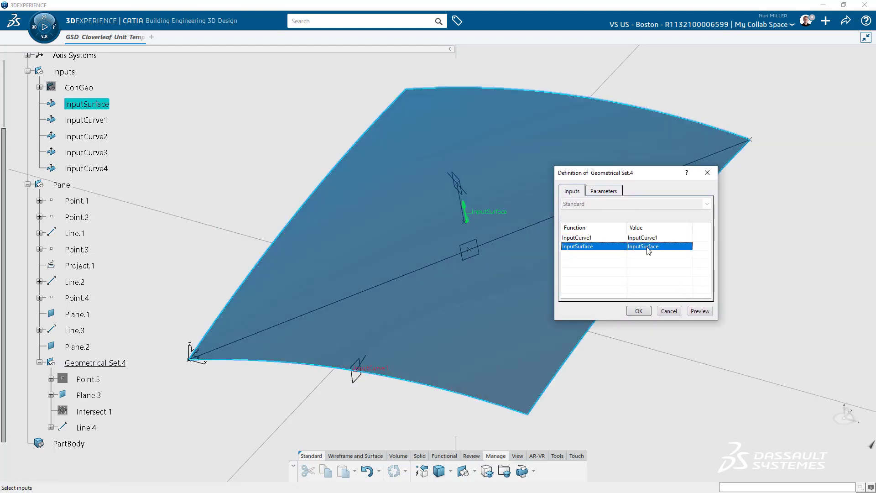
pyautogui.click(669, 311)
# Step: Copy Geometrical Set.4 and paste the duplicate into the Panel set
pyautogui.click(101, 366)
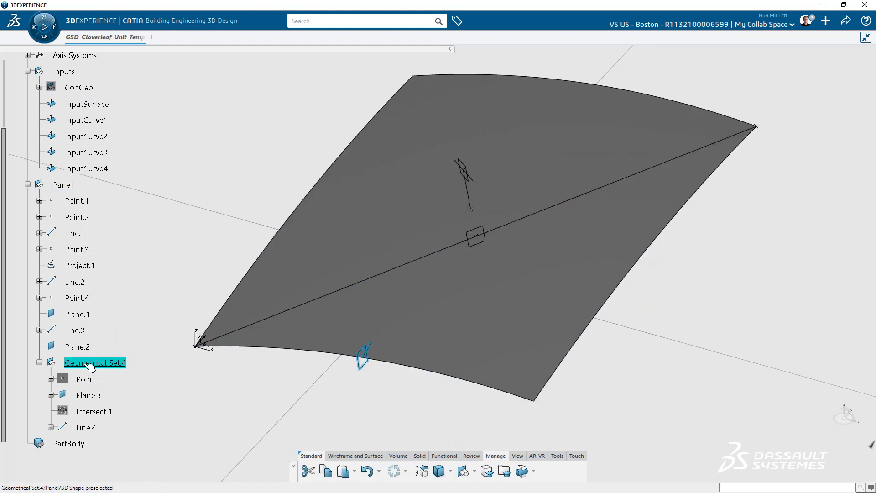
pyautogui.rightClick(90, 367)
pyautogui.click(103, 256)
pyautogui.click(66, 186)
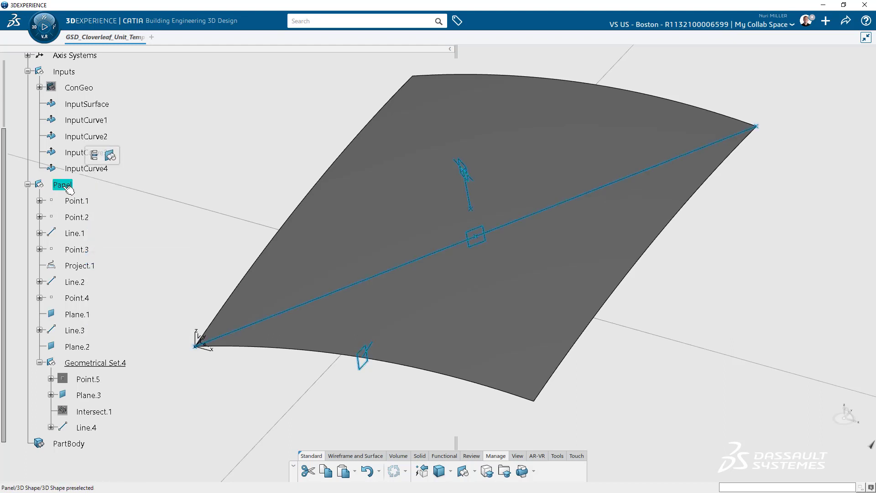
pyautogui.rightClick(68, 189)
pyautogui.click(82, 345)
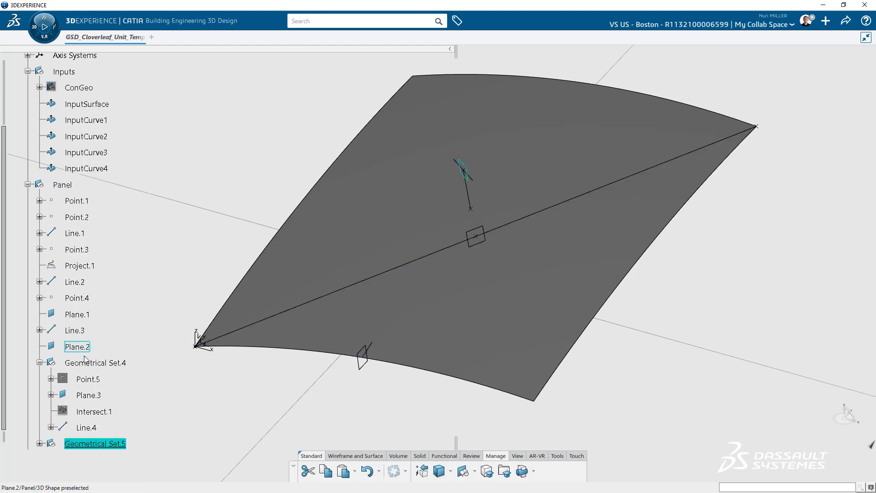
# Step: Replace InputCurve1 with InputCurve2 in the inputs of Geometrical Set.5, leaving InputSurface as the surface
pyautogui.click(90, 448)
pyautogui.moveTo(89, 449); pyautogui.dragTo(73, 398, button='middle')
pyautogui.scroll(-3, 74, 397)
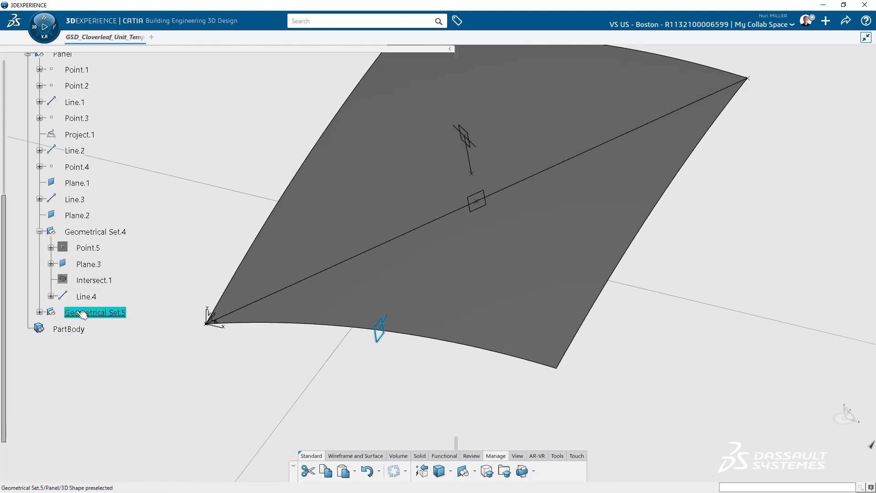
pyautogui.click(39, 312)
pyautogui.rightClick(102, 315)
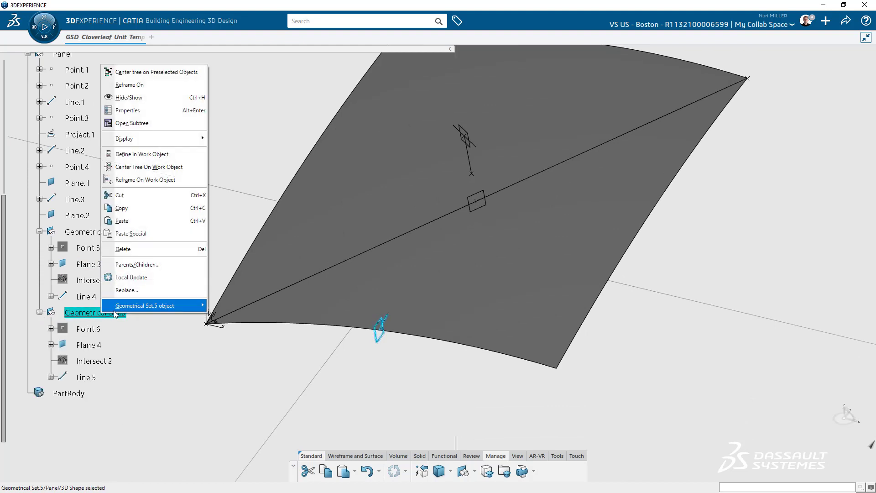
pyautogui.moveTo(125, 306)
pyautogui.click(234, 305)
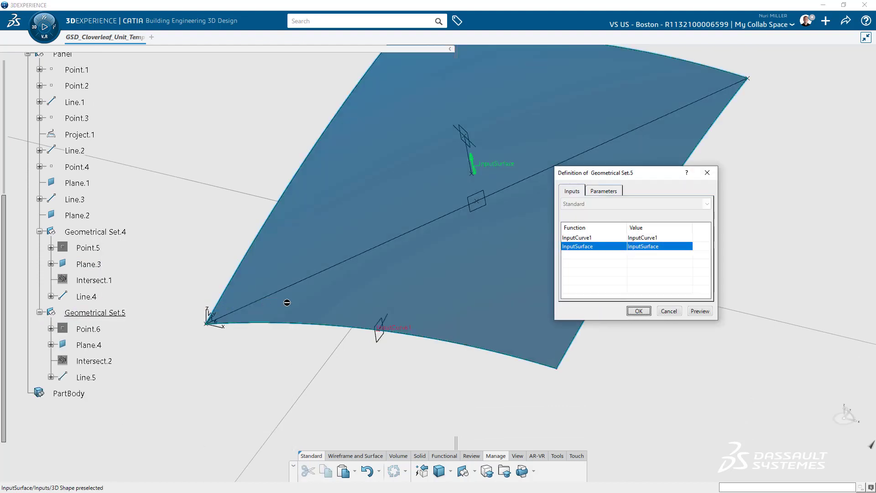
pyautogui.scroll(1, 80, 120)
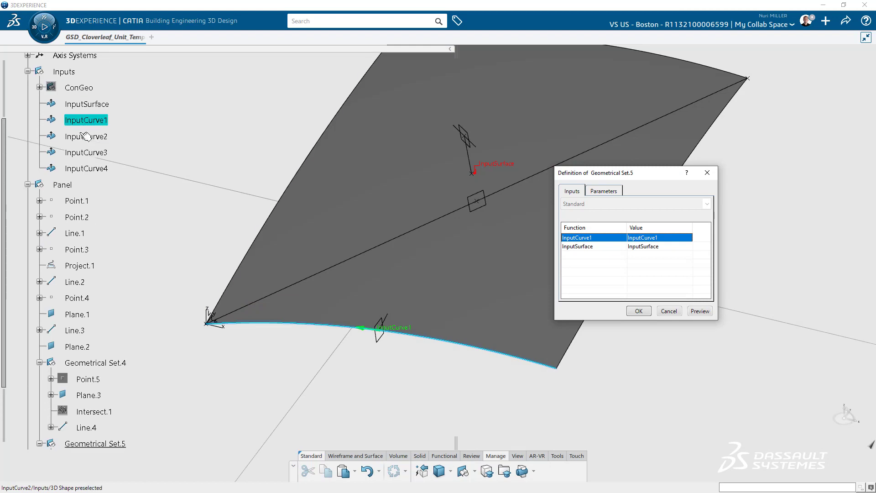
pyautogui.click(85, 136)
pyautogui.click(639, 311)
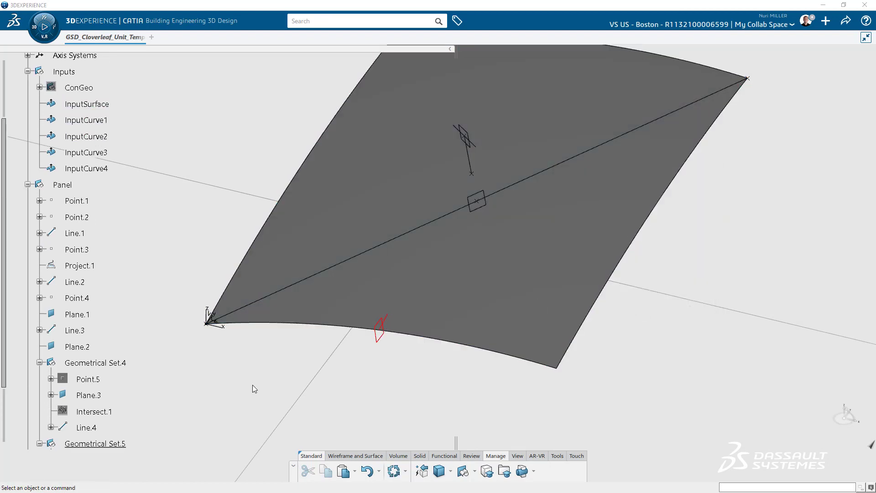
pyautogui.moveTo(337, 368); pyautogui.dragTo(371, 227, button='middle')
# Step: Copy Geometrical Set.5 and paste two duplicates of it into the Panel set
pyautogui.scroll(-2, 125, 380)
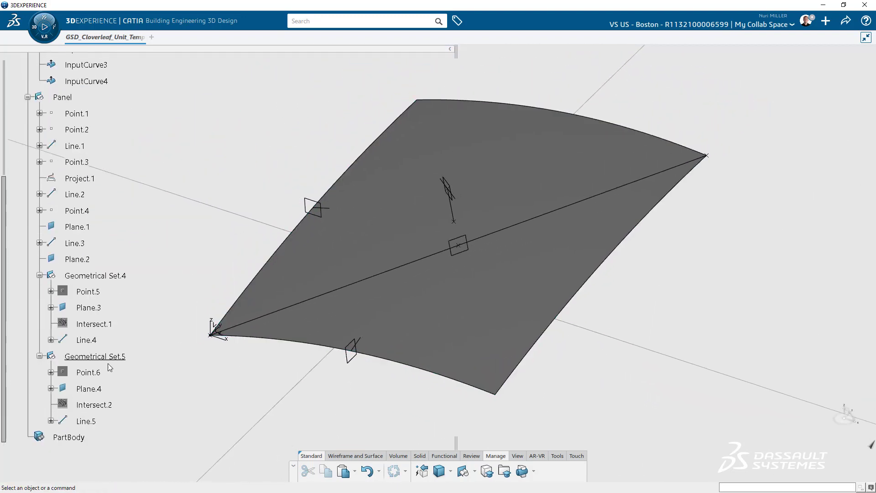
pyautogui.scroll(-3, 108, 364)
pyautogui.scroll(6, 152, 221)
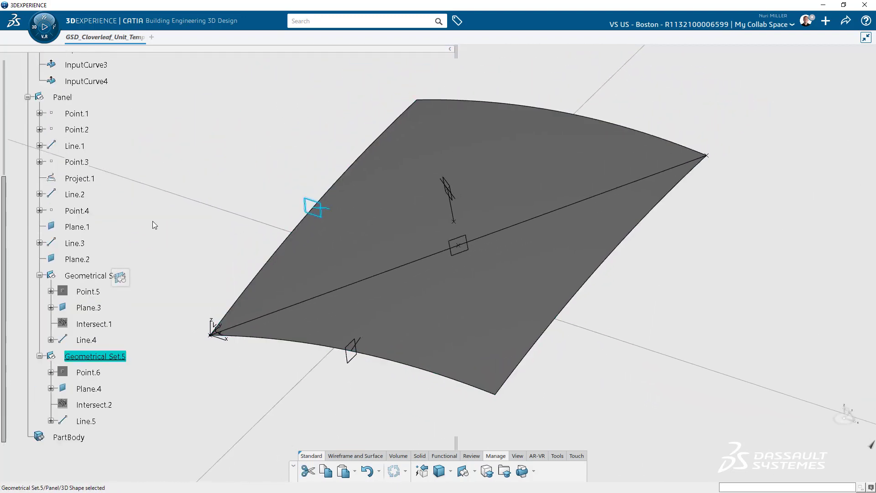
pyautogui.scroll(-6, 147, 390)
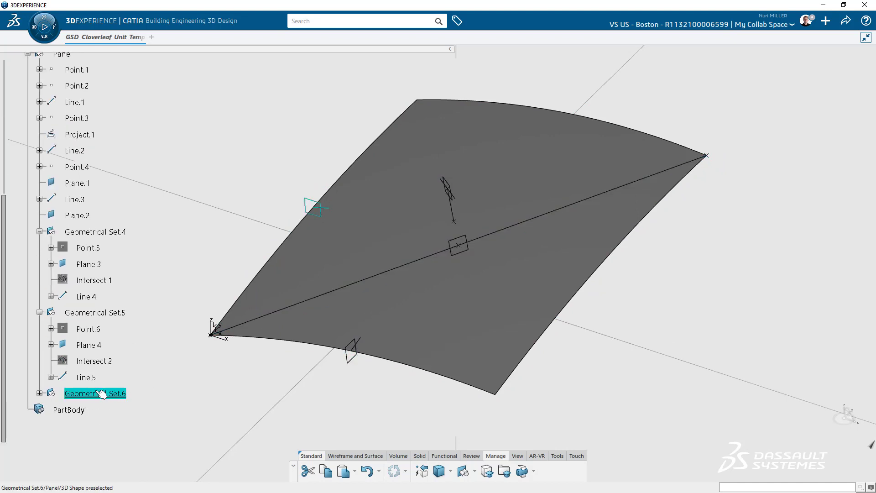
pyautogui.scroll(3, 104, 291)
pyautogui.click(64, 101)
pyautogui.hotkey('ctrl', 'v')
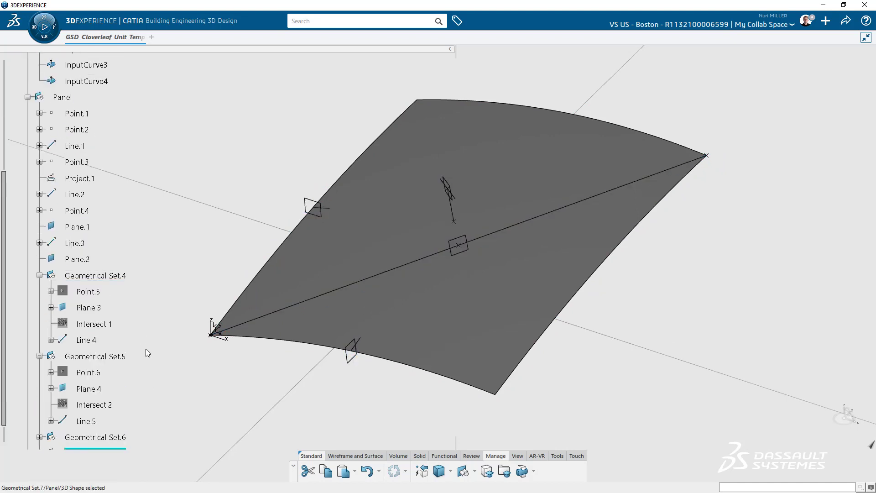
pyautogui.scroll(-9, 146, 348)
# Step: Collapse the edge construction sets and replace InputCurve2 with InputCurve3 in the inputs of Geometrical Set.6
pyautogui.click(40, 225)
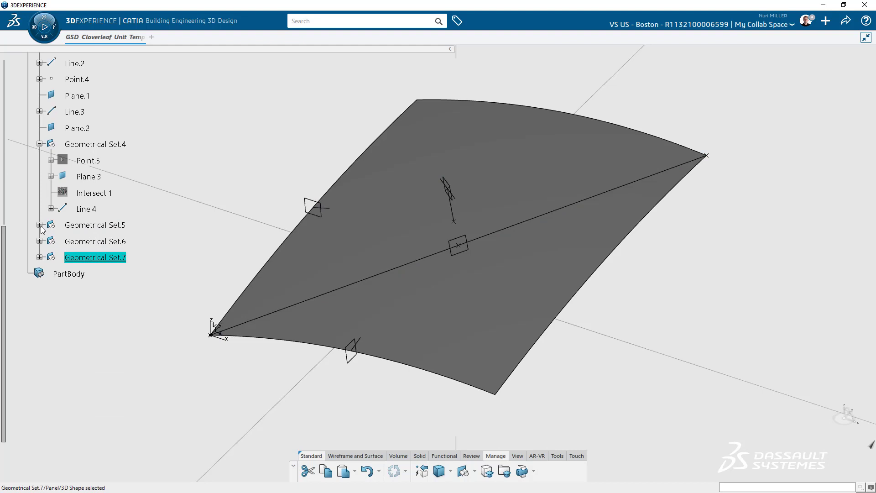
pyautogui.click(40, 144)
pyautogui.rightClick(95, 180)
pyautogui.moveTo(146, 417)
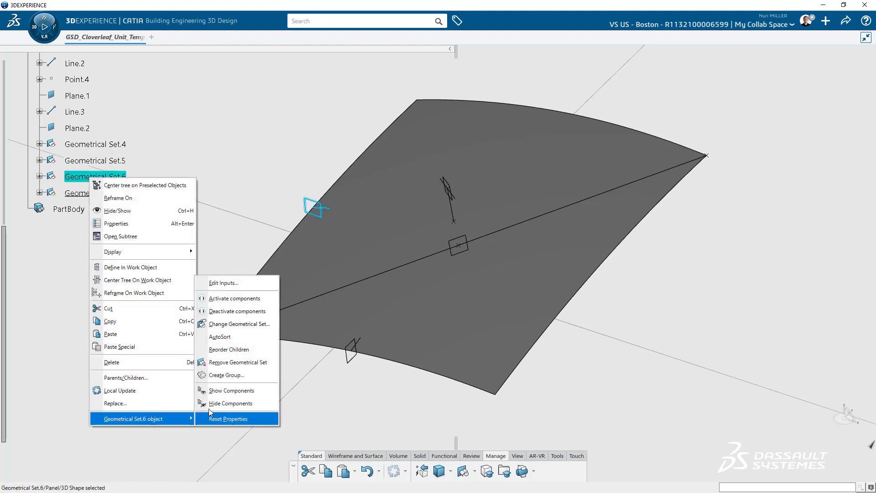
pyautogui.click(217, 286)
pyautogui.click(622, 237)
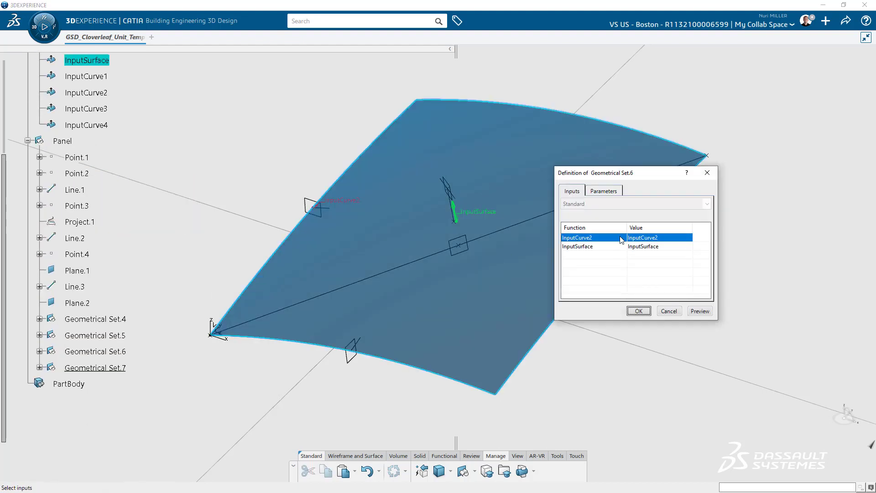
pyautogui.click(98, 109)
pyautogui.click(639, 311)
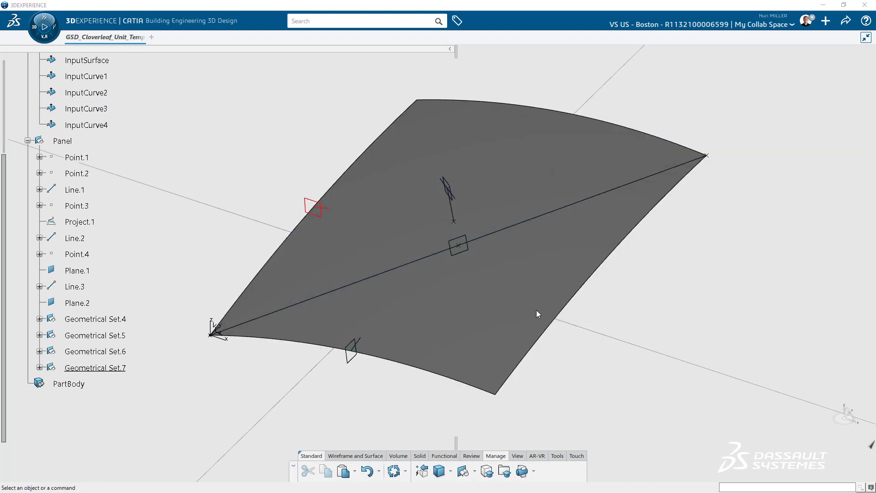
# Step: Replace InputCurve2 with InputCurve4 in the inputs of Geometrical Set.7
pyautogui.rightClick(120, 372)
pyautogui.moveTo(149, 362)
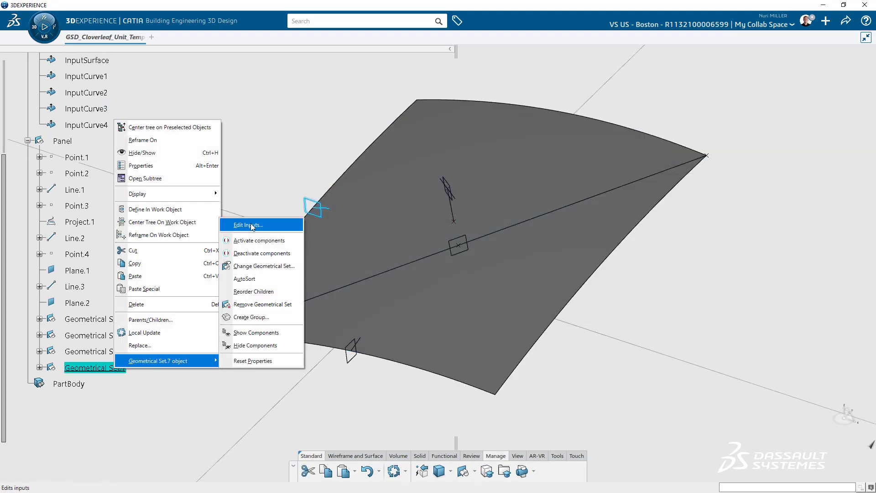
pyautogui.click(251, 223)
pyautogui.scroll(1, 90, 122)
pyautogui.click(607, 237)
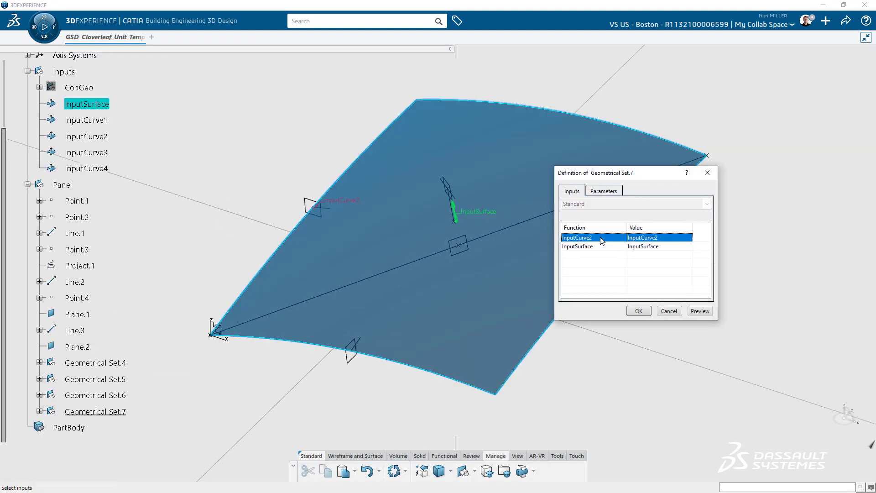
pyautogui.click(98, 169)
pyautogui.click(639, 311)
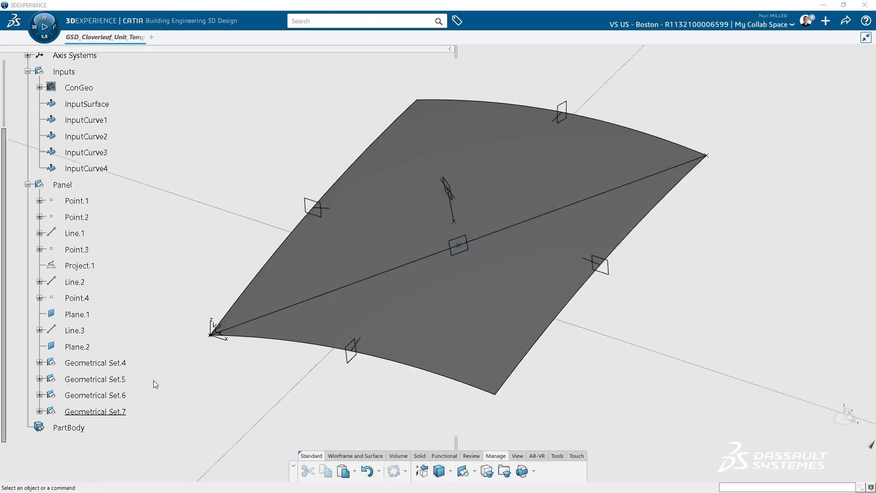
# Step: Define the Panel geometrical set as the current work object
pyautogui.scroll(-1, 155, 385)
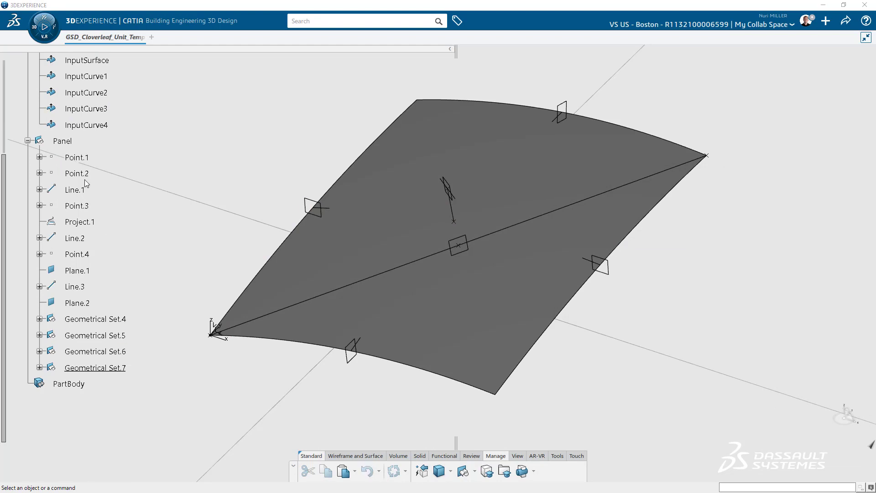
pyautogui.click(62, 141)
pyautogui.click(96, 112)
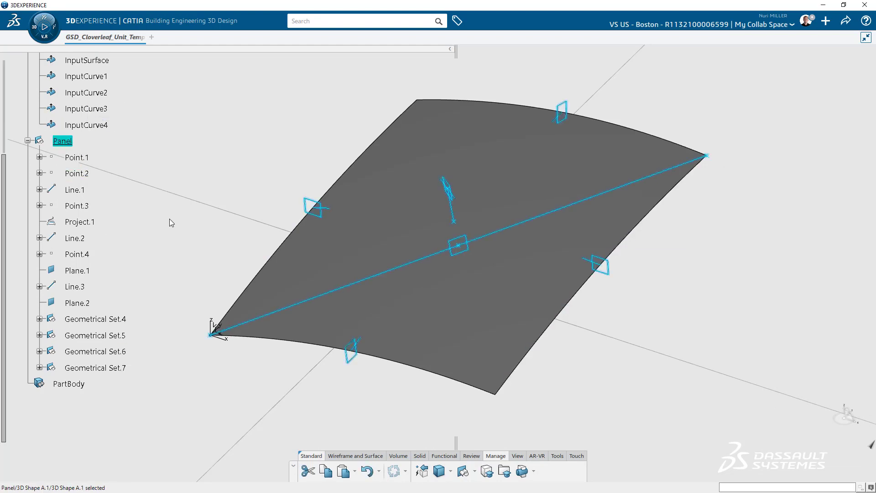
pyautogui.scroll(-1, 173, 297)
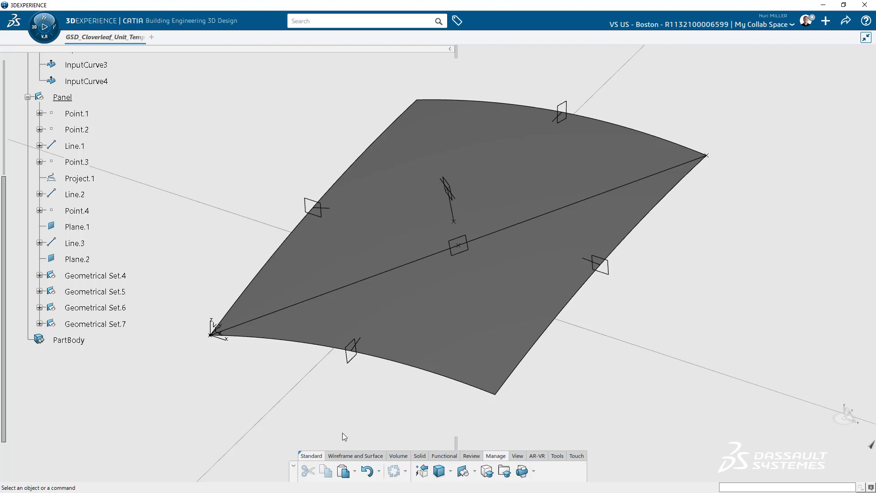
# Step: Start a spline through the free end vertices of Line.4, Line.3 and Line.7, in that order
pyautogui.click(366, 456)
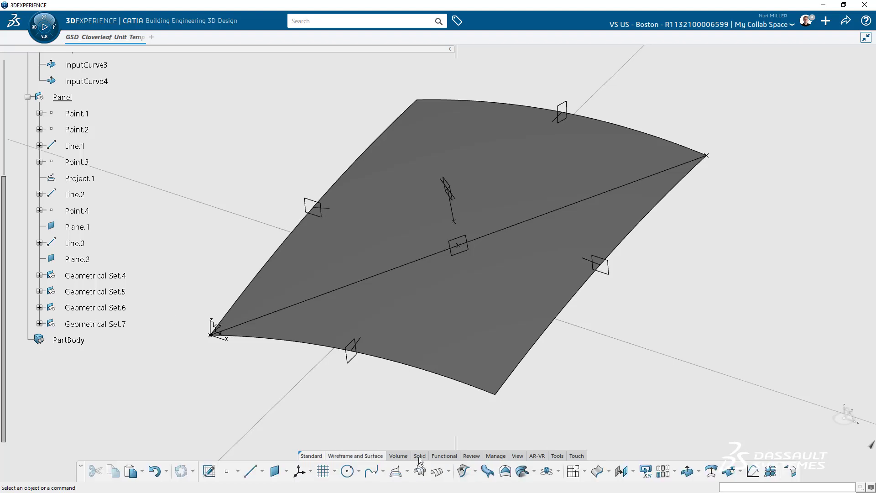
pyautogui.click(372, 471)
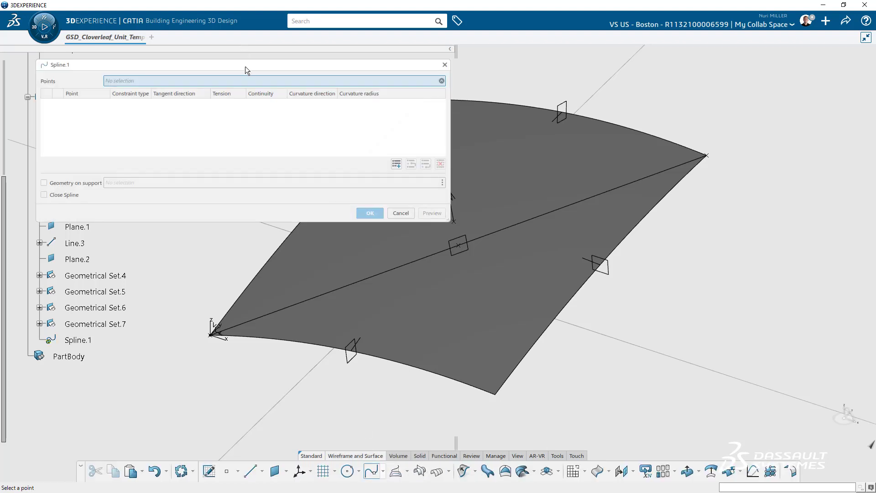
pyautogui.moveTo(245, 66); pyautogui.dragTo(653, 70)
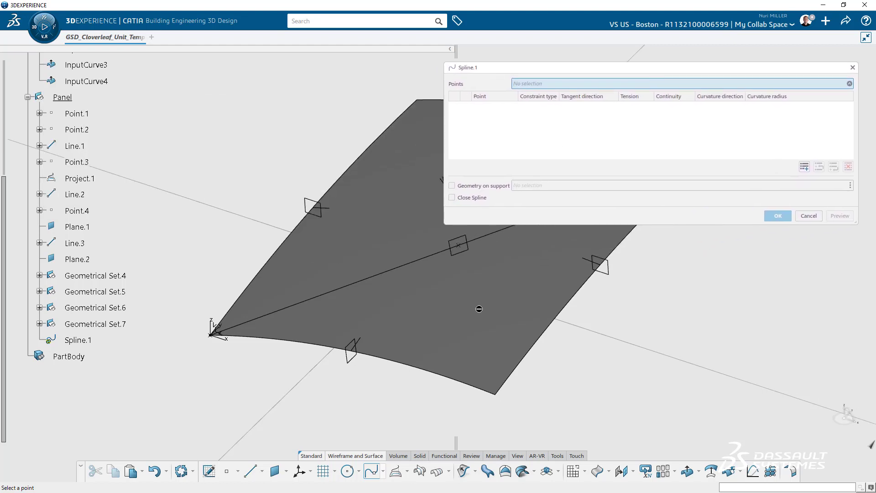
pyautogui.moveTo(479, 309); pyautogui.dragTo(318, 410, button='middle')
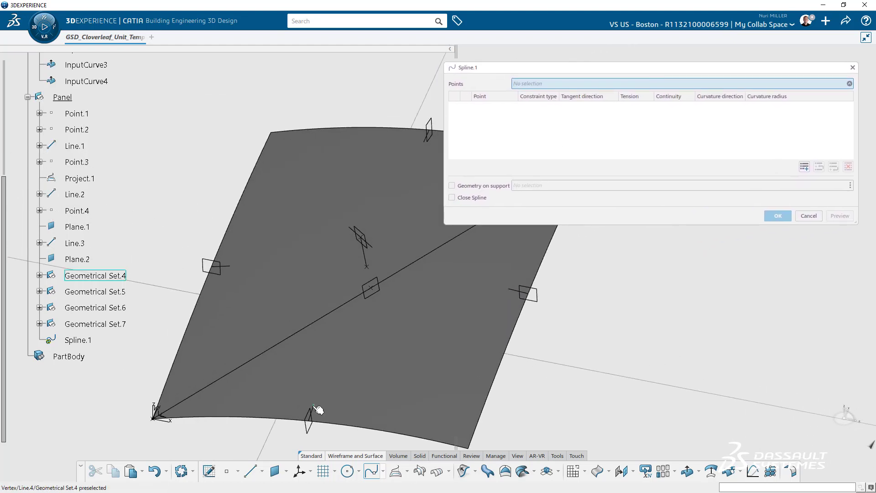
pyautogui.click(314, 407)
pyautogui.click(373, 248)
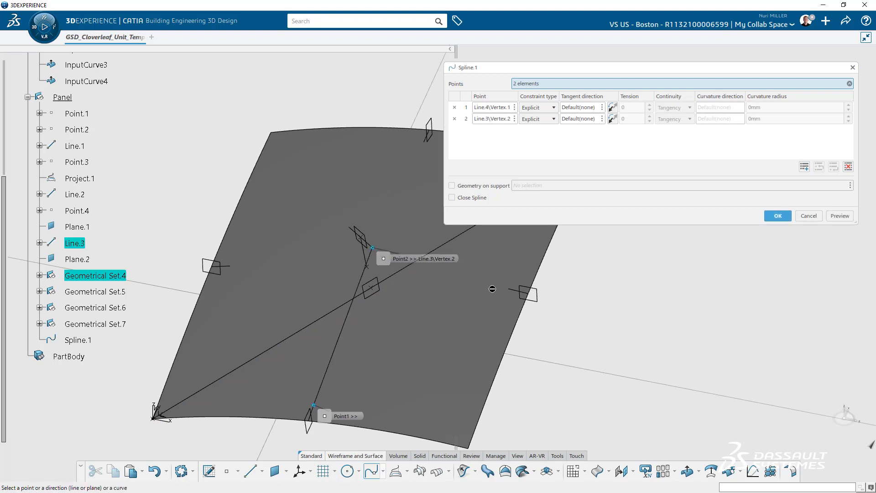
pyautogui.click(514, 292)
pyautogui.moveTo(433, 331); pyautogui.dragTo(369, 336, button='middle')
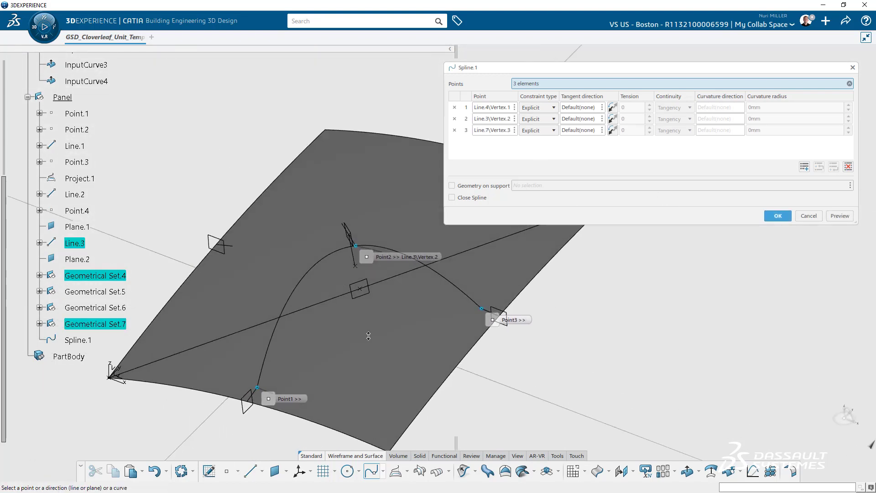
# Step: Set the spline's tangent direction to Plane.3 at the first point and Plane.2 at the second, reversing the second direction
pyautogui.click(580, 108)
pyautogui.click(251, 413)
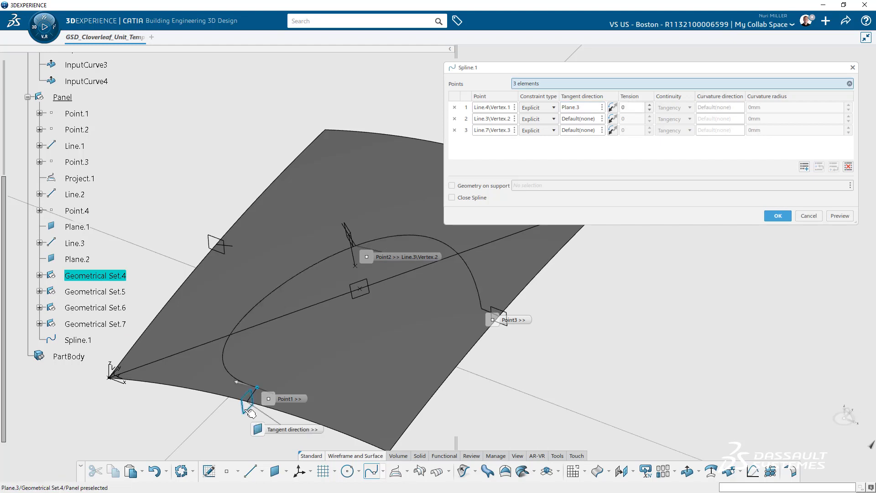
pyautogui.moveTo(302, 256); pyautogui.dragTo(366, 258, button='middle')
pyautogui.moveTo(305, 333); pyautogui.dragTo(330, 272, button='middle')
pyautogui.click(580, 122)
pyautogui.click(352, 255)
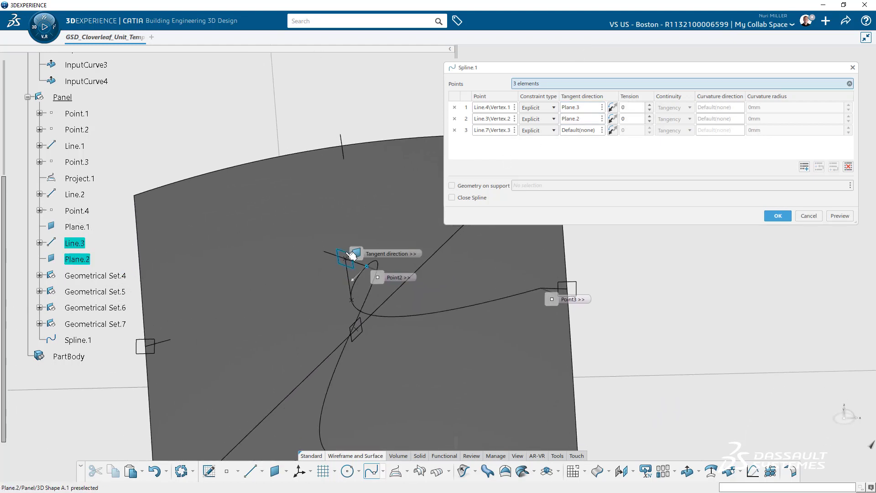
pyautogui.click(611, 119)
# Step: Set the tangent direction at the spline's third point to Plane.6
pyautogui.moveTo(483, 308); pyautogui.dragTo(219, 375, button='middle')
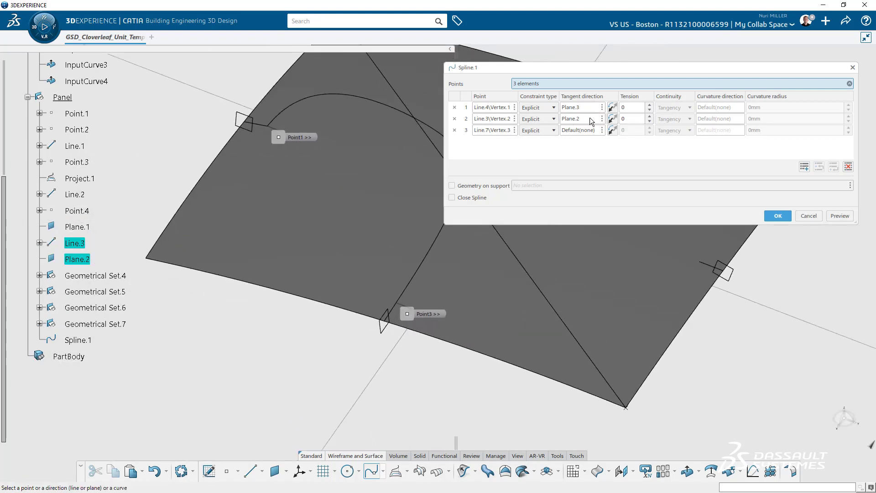
pyautogui.click(578, 131)
pyautogui.click(389, 335)
pyautogui.moveTo(389, 335); pyautogui.dragTo(479, 320, button='middle')
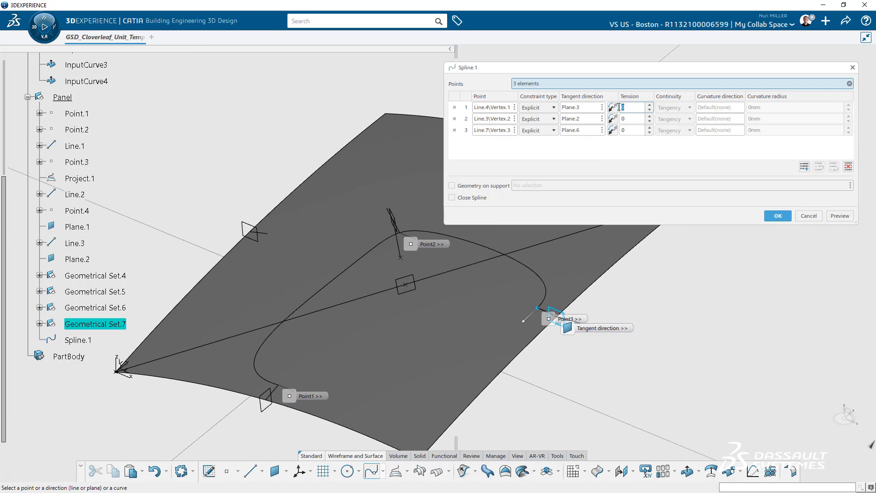
# Step: Set the tangent tension to 1 at all three spline points
pyautogui.press('Tab')
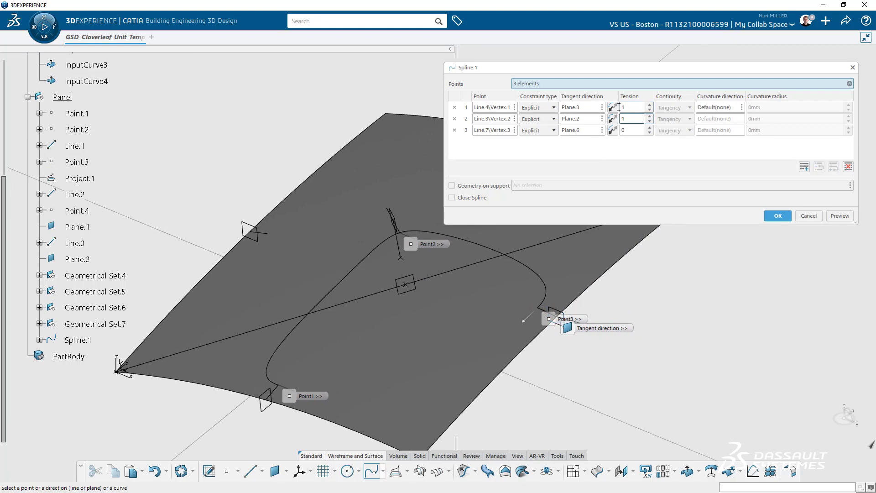
pyautogui.press('Tab')
pyautogui.write('1')
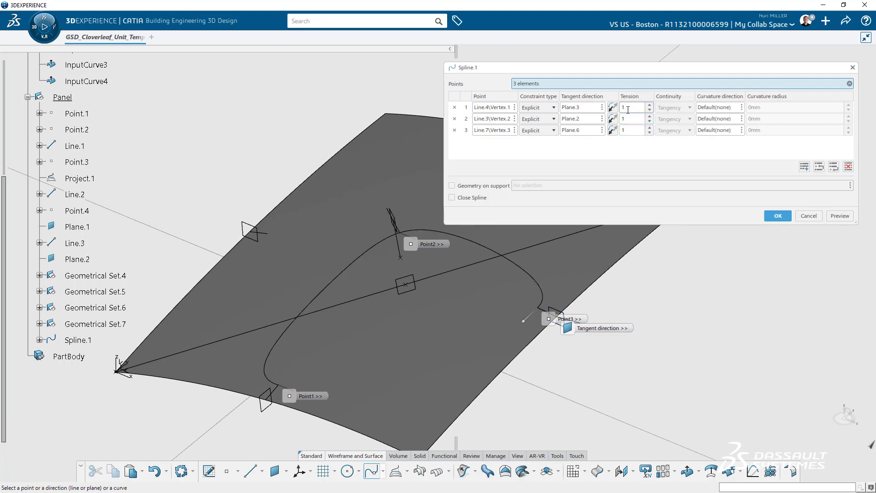
pyautogui.moveTo(524, 250); pyautogui.dragTo(483, 268, button='middle')
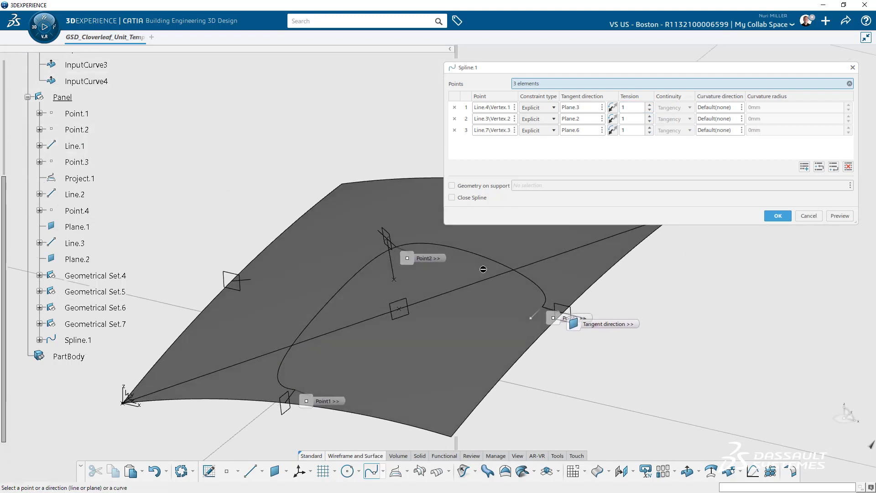
# Step: Raise the tension at the spline's middle point to 1.5 and create the spline
pyautogui.click(632, 107)
pyautogui.moveTo(440, 279); pyautogui.dragTo(496, 320, button='middle')
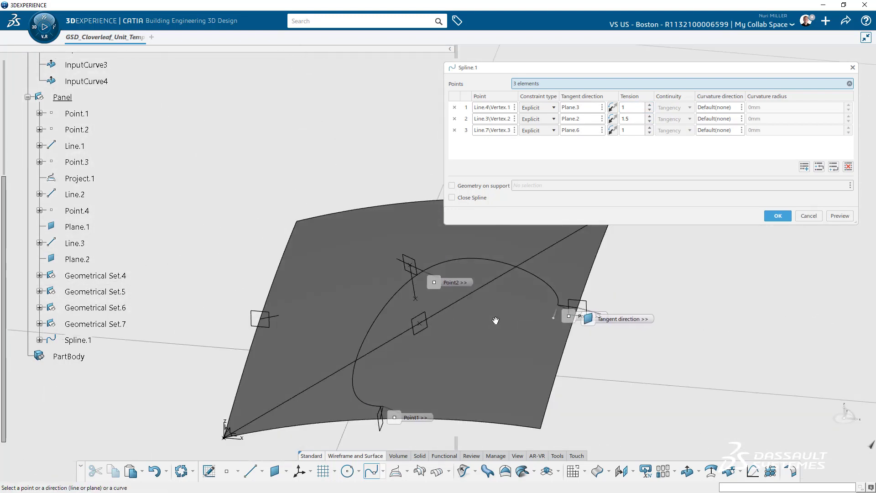
pyautogui.click(778, 216)
# Step: Start a second spline through the inner endpoints of Line.5, Line.3 and Line.6, in that order
pyautogui.moveTo(779, 215); pyautogui.dragTo(607, 309, button='middle')
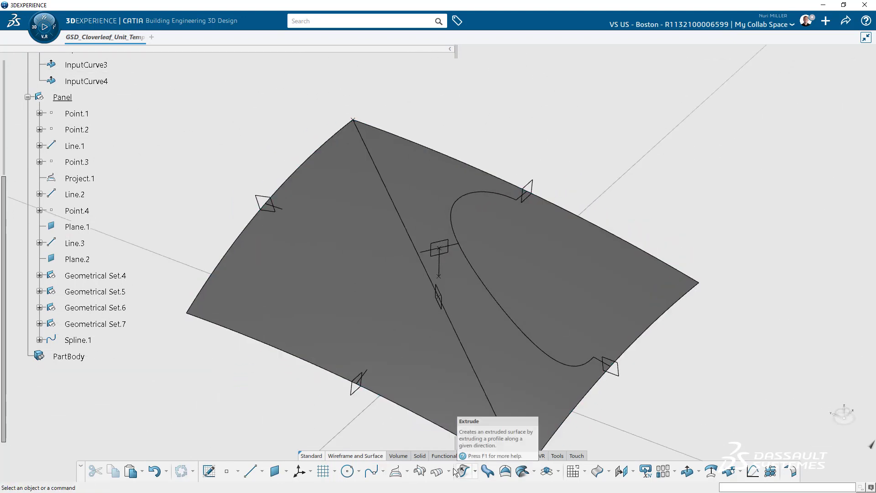
pyautogui.click(372, 471)
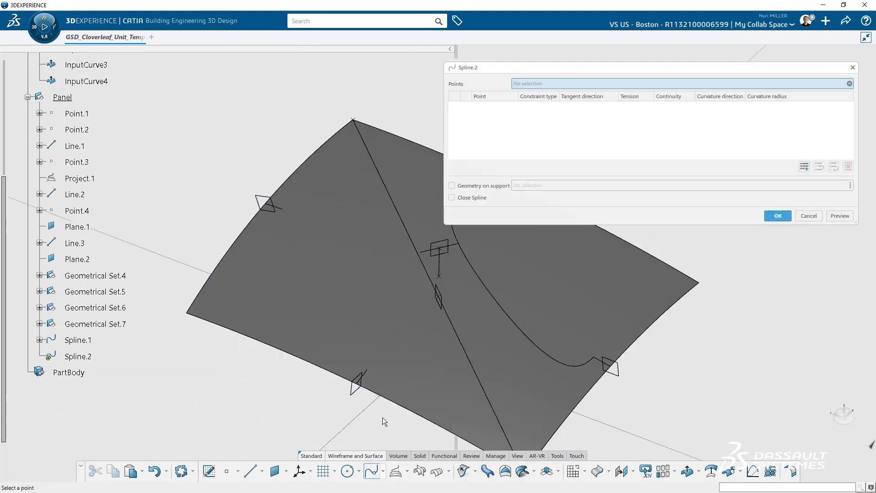
pyautogui.click(367, 370)
pyautogui.click(421, 251)
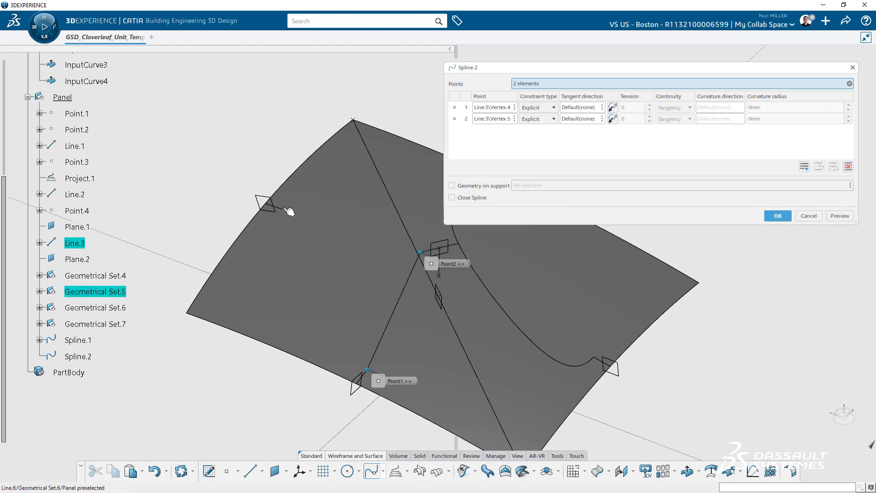
pyautogui.click(283, 209)
# Step: Set the spline's tangent direction to Plane.4 at the first point and Plane.2 at the second, reversing the second direction
pyautogui.click(579, 107)
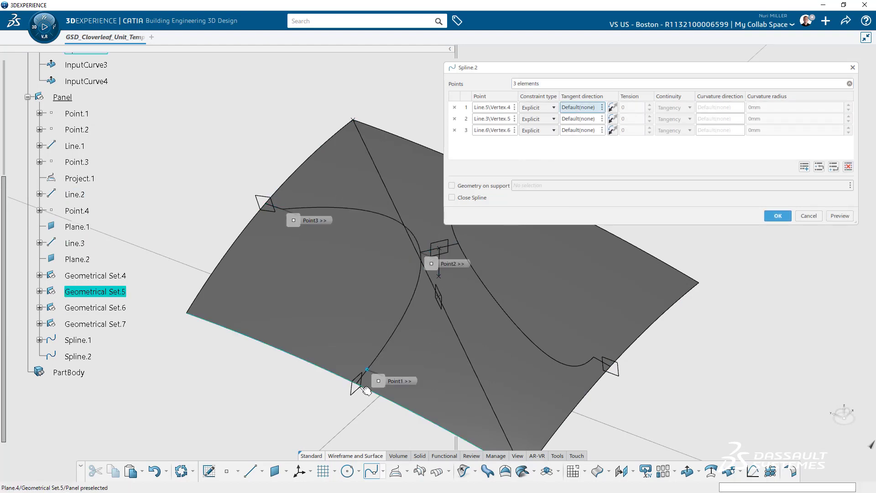
pyautogui.click(358, 393)
pyautogui.click(347, 361)
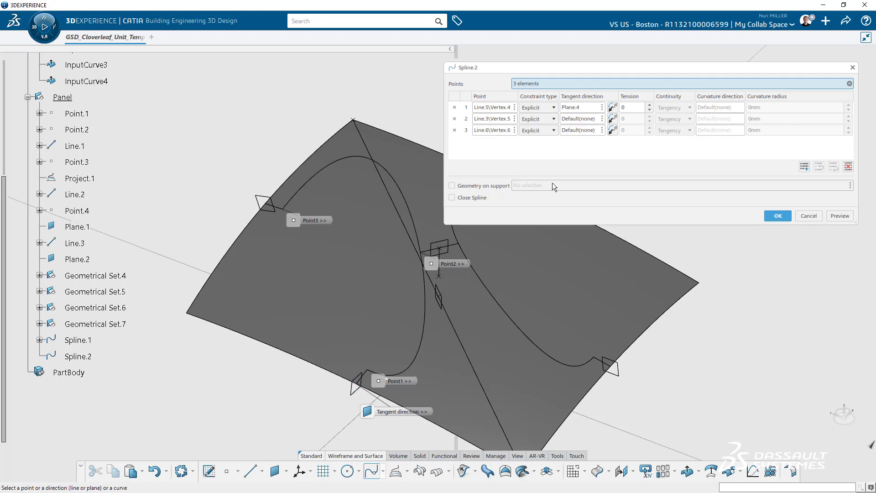
pyautogui.click(573, 120)
pyautogui.click(441, 246)
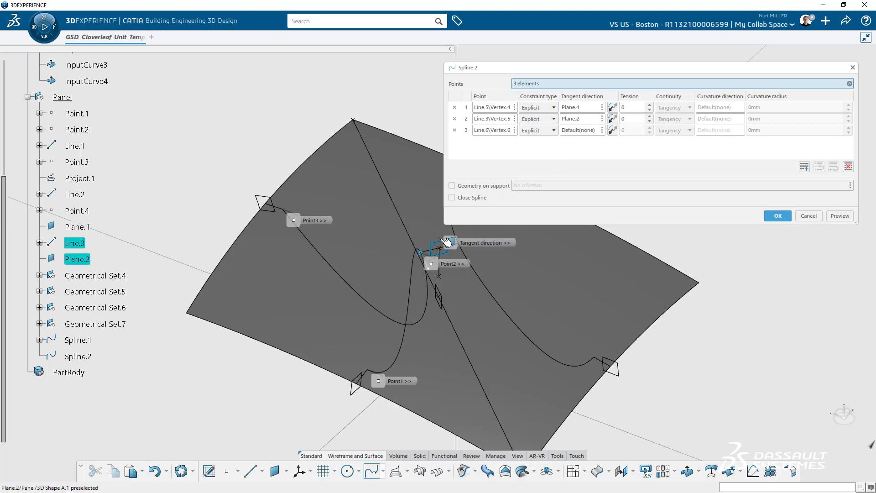
pyautogui.click(613, 119)
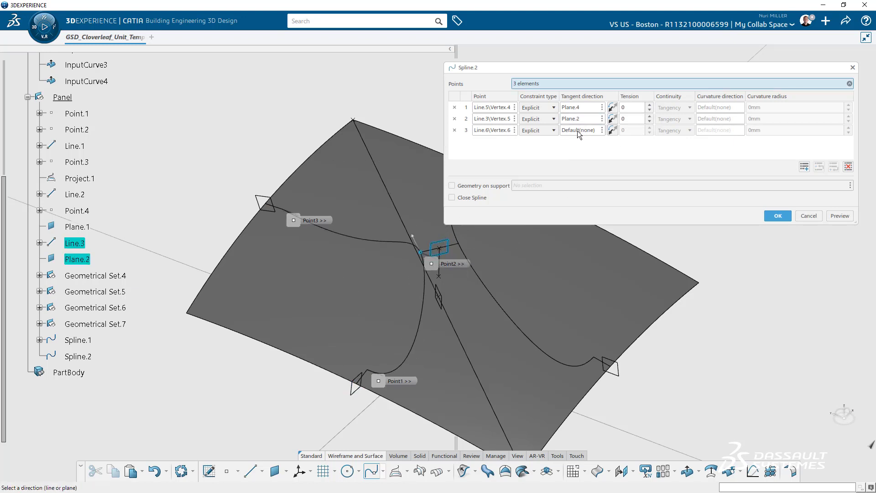
# Step: Set the tangent direction at the spline's third point to Plane.5 and reverse it
pyautogui.click(578, 130)
pyautogui.click(270, 201)
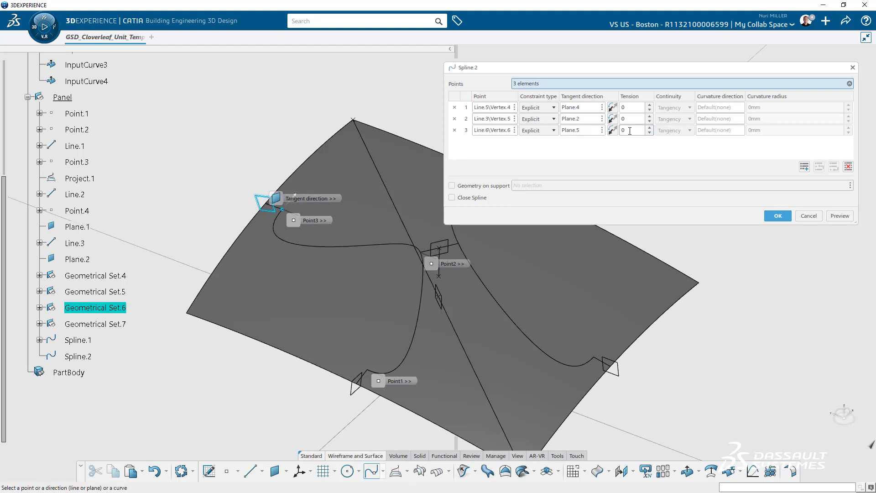
pyautogui.click(613, 130)
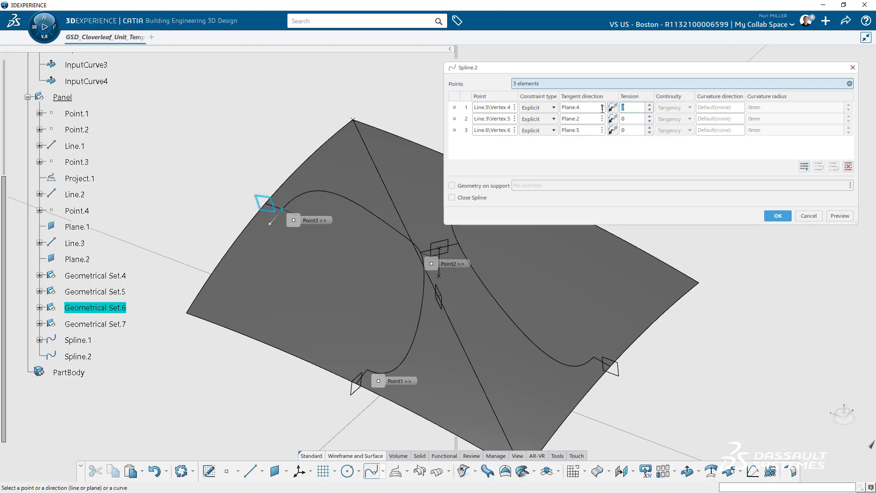
# Step: Set the tangent tension to 1 at the first and third points and 1.5 at the second, and create the spline
pyautogui.write('1')
pyautogui.press('Return')
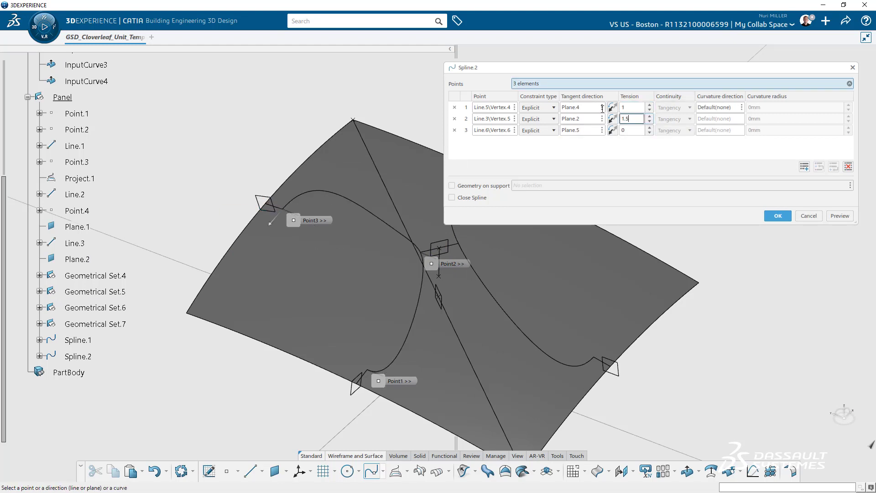
pyautogui.press('Return')
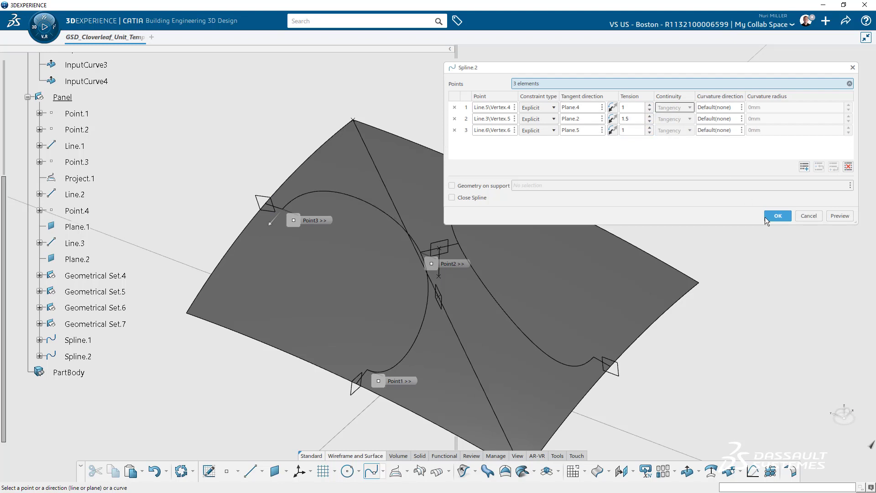
pyautogui.click(778, 215)
# Step: Hide the input surface so only the panel wireframe is displayed
pyautogui.moveTo(588, 259); pyautogui.dragTo(574, 223, button='middle')
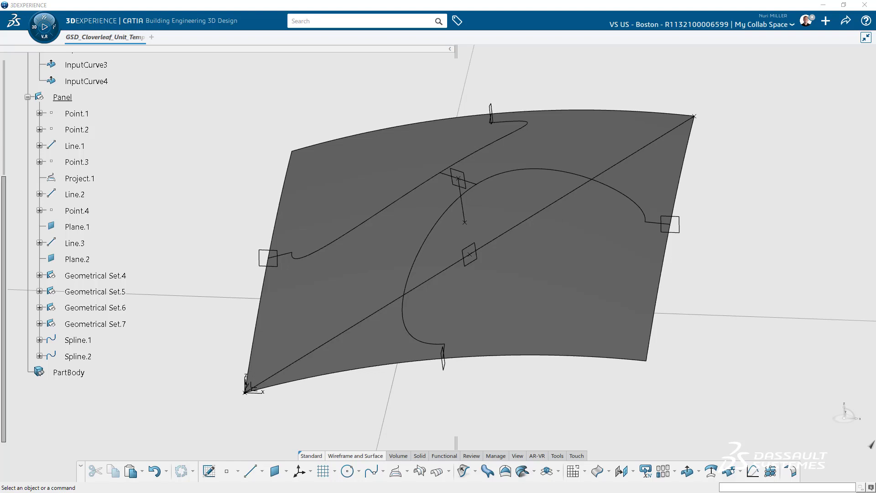
pyautogui.click(518, 288)
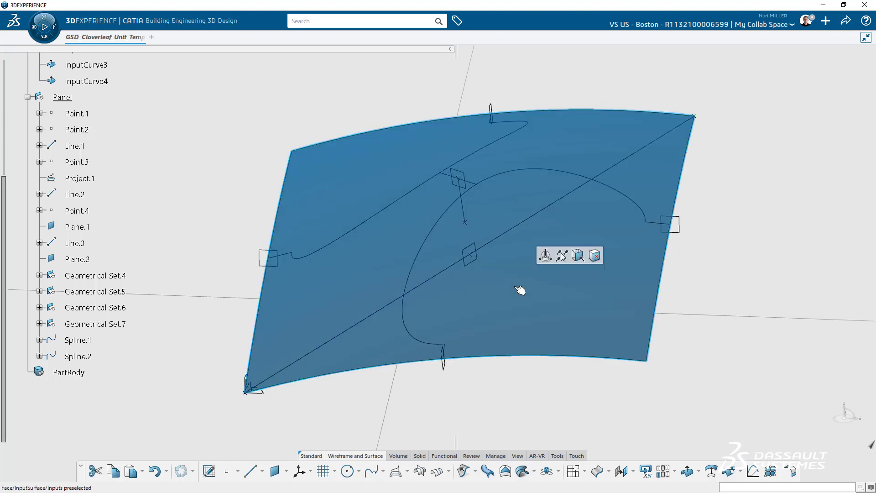
pyautogui.press('space')
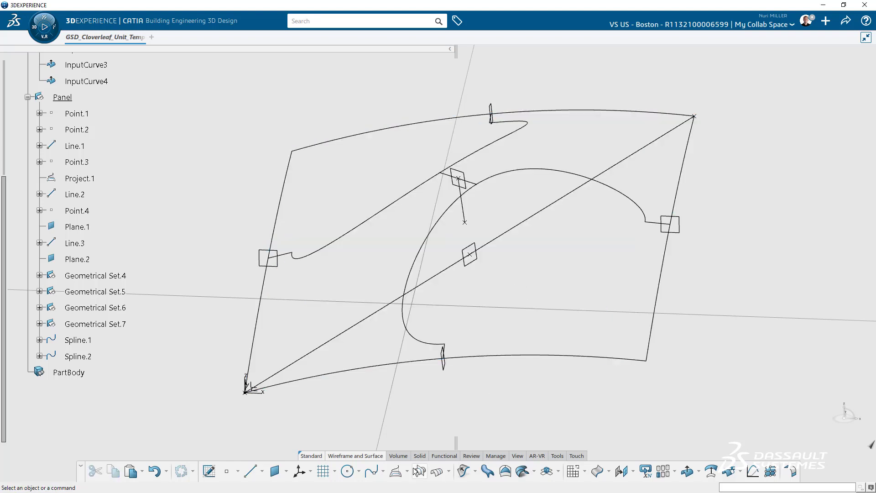
# Step: Start a Fill surface with InputCurve1, InputCurve2, Line.5 and Spline.2 as its first outer boundaries
pyautogui.click(505, 472)
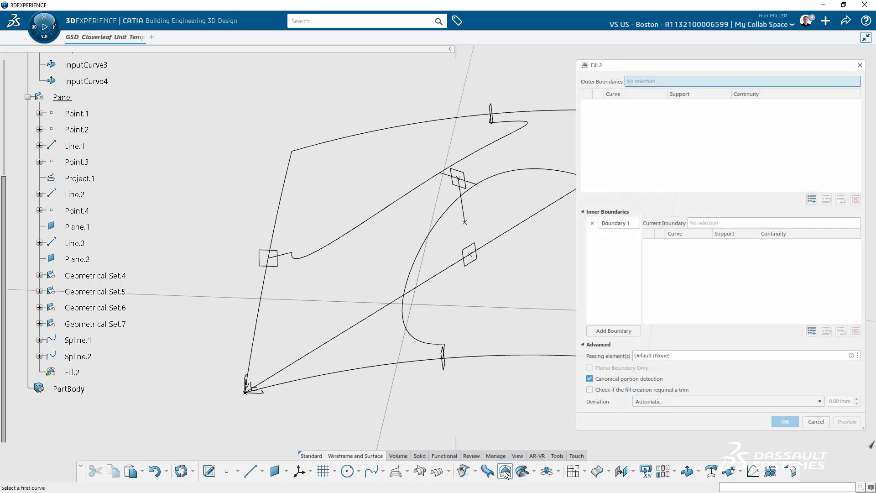
pyautogui.click(420, 363)
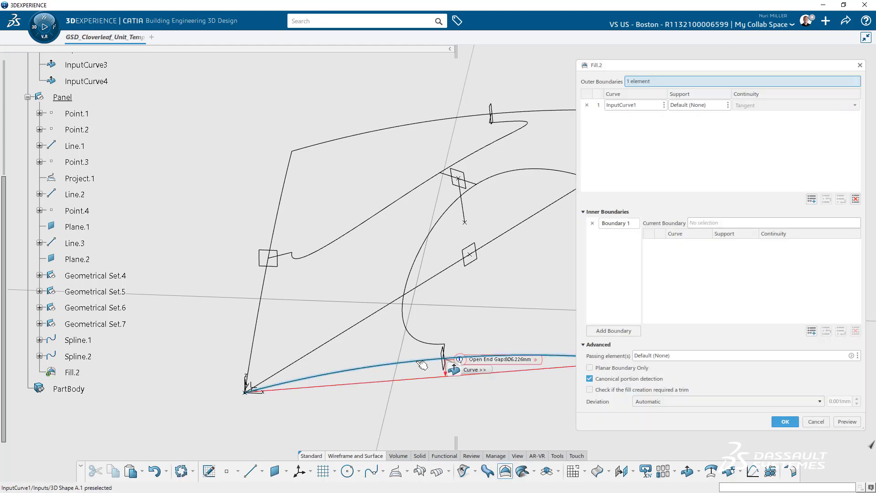
pyautogui.click(264, 316)
pyautogui.scroll(5, 269, 309)
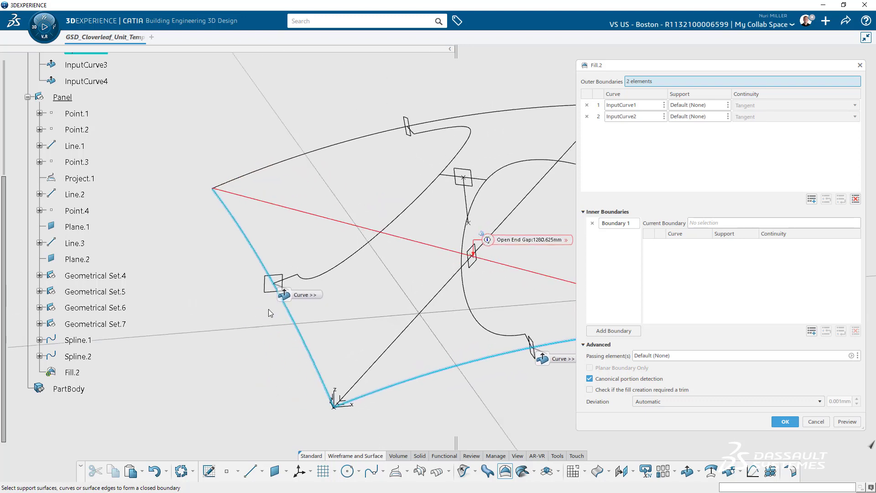
pyautogui.click(207, 301)
pyautogui.click(294, 279)
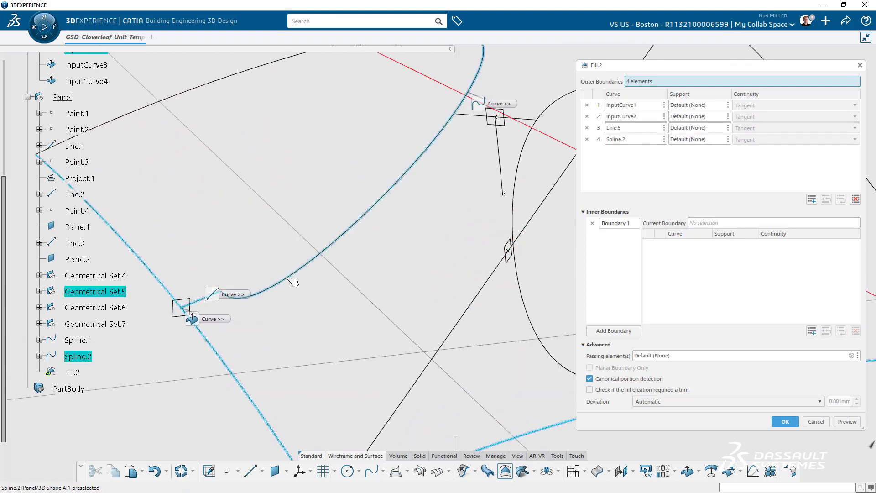
# Step: Add Line.6, InputCurve3 and InputCurve4 to the fill's outer boundaries
pyautogui.scroll(3, 293, 281)
pyautogui.moveTo(288, 278); pyautogui.dragTo(231, 187, button='middle')
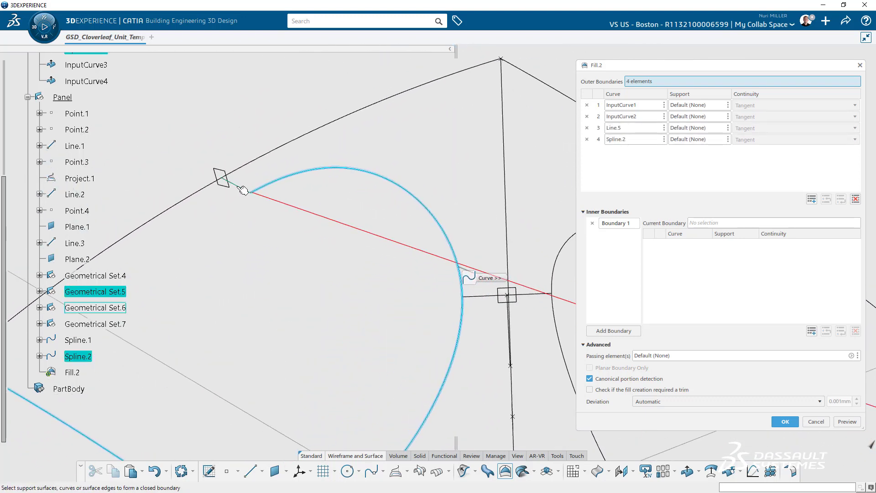
pyautogui.click(238, 187)
pyautogui.click(259, 158)
pyautogui.moveTo(260, 158); pyautogui.dragTo(476, 249, button='middle')
pyautogui.click(475, 249)
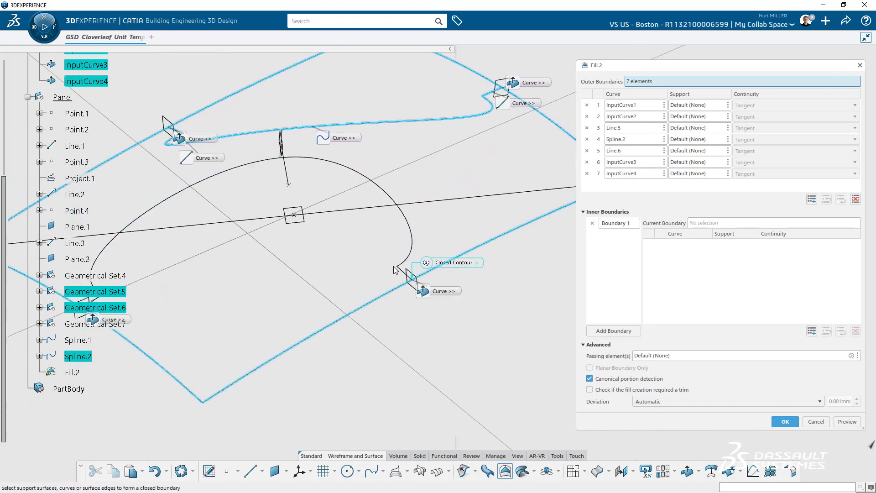
# Step: Complete the fill's outer boundary with Line.7, Spline.1 and Line.4, and preview the surface
pyautogui.click(407, 273)
pyautogui.click(407, 222)
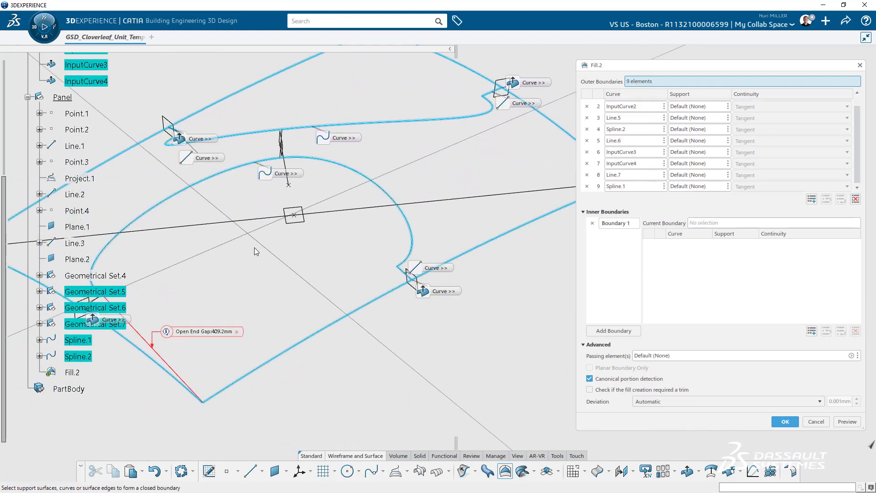
pyautogui.scroll(5, 254, 248)
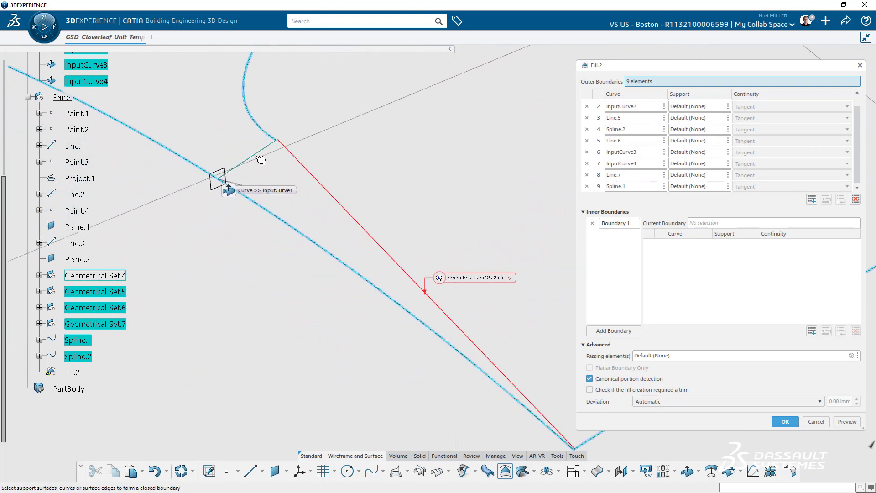
pyautogui.click(255, 158)
pyautogui.scroll(-5, 338, 207)
pyautogui.moveTo(338, 205); pyautogui.dragTo(385, 200, button='middle')
pyautogui.click(848, 422)
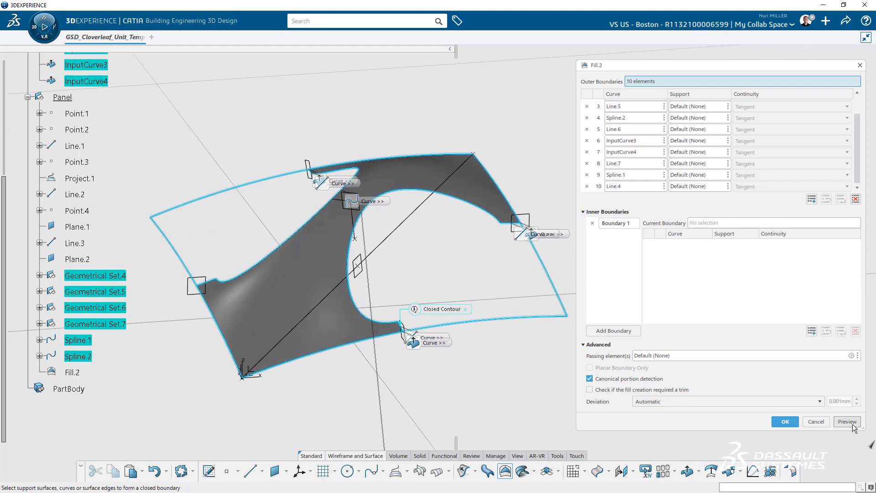
# Step: Assign InputSurface as the fill's support for the InputCurve1 and InputCurve2 boundaries
pyautogui.moveTo(521, 256); pyautogui.dragTo(516, 253, button='middle')
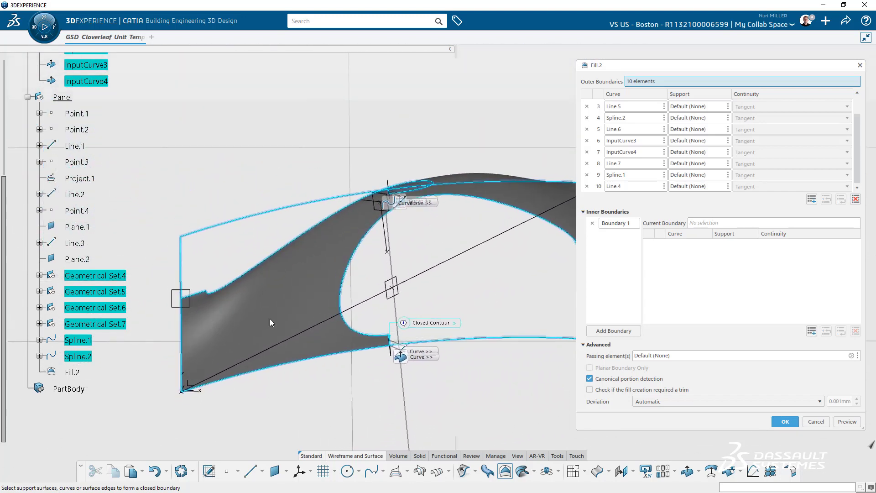
pyautogui.scroll(2, 855, 128)
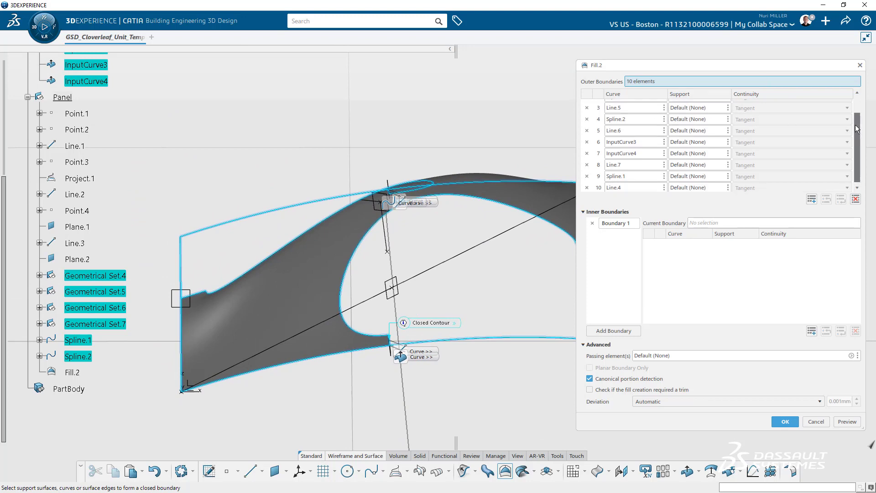
pyautogui.click(699, 105)
pyautogui.scroll(3, 119, 113)
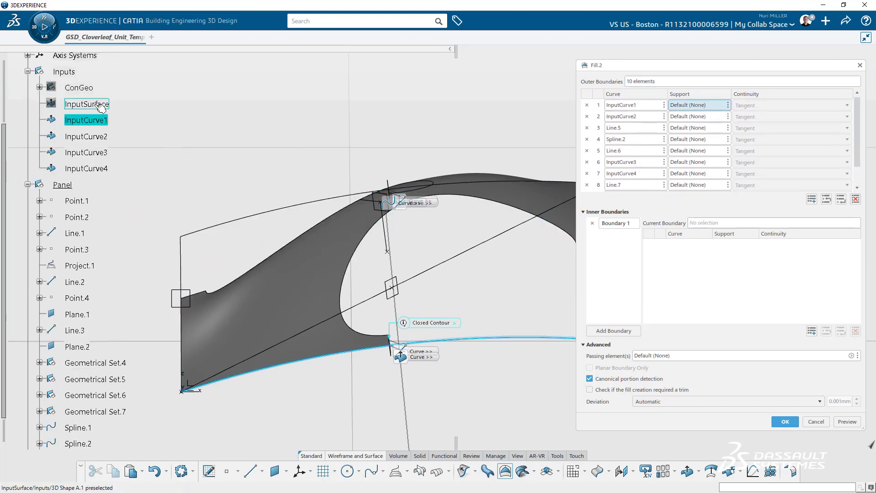
pyautogui.click(100, 105)
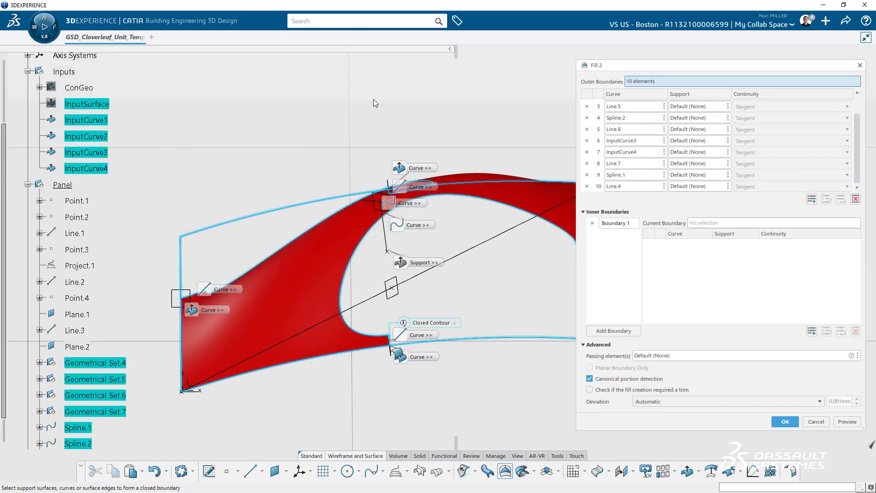
pyautogui.click(705, 114)
pyautogui.click(83, 107)
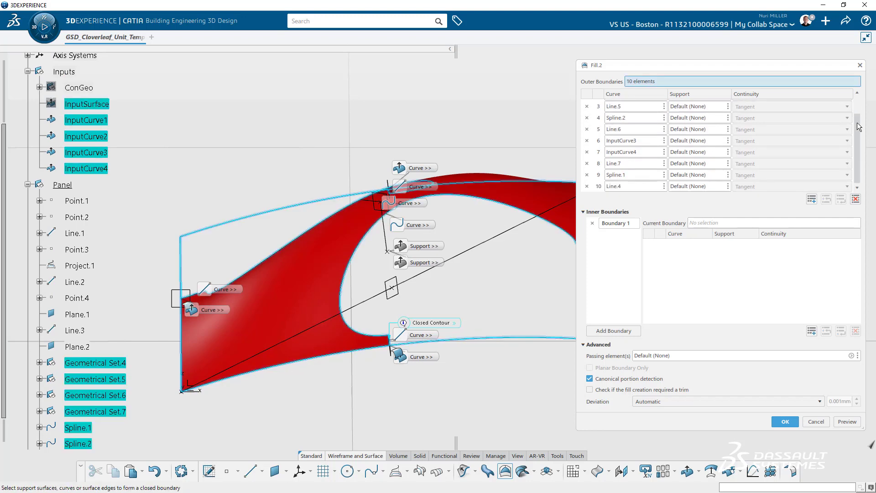
# Step: Assign InputSurface as support for the InputCurve3 and InputCurve4 boundaries, preview the result and create the fill surface
pyautogui.click(688, 143)
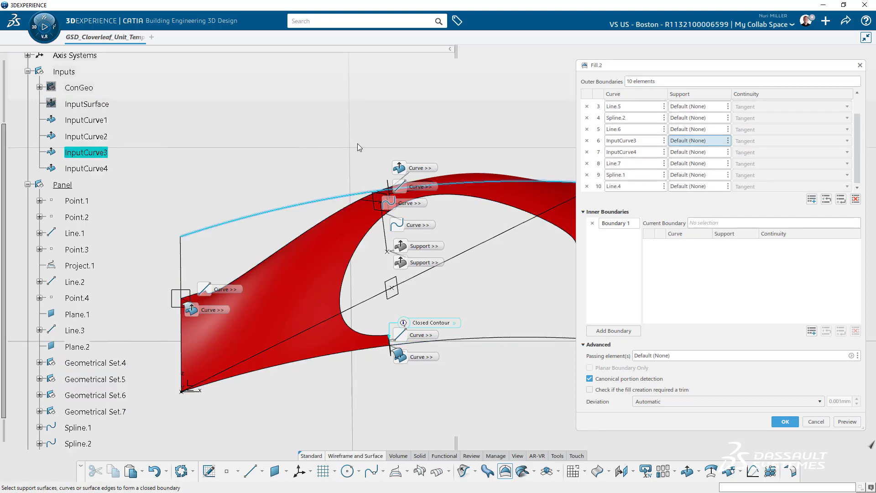
pyautogui.click(698, 153)
pyautogui.click(87, 105)
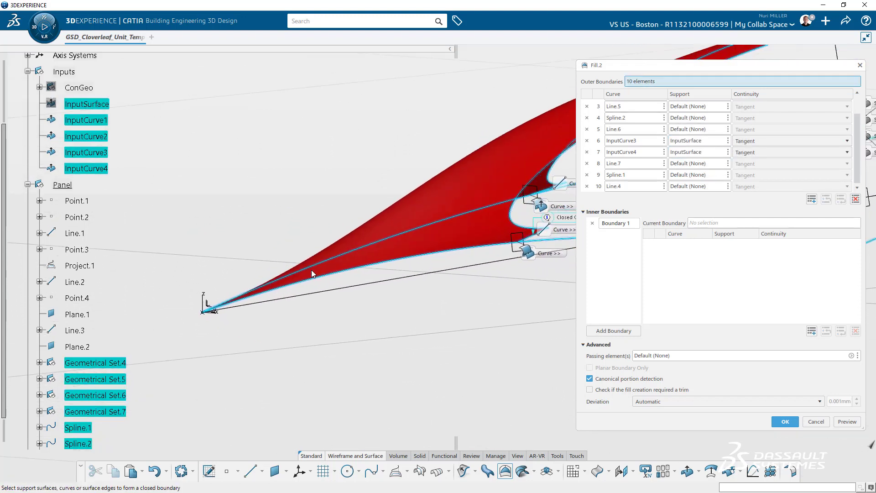
pyautogui.click(842, 423)
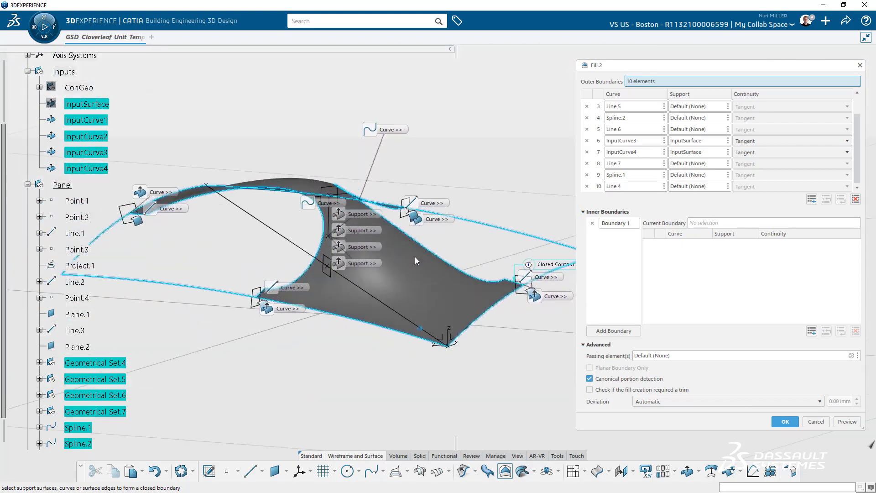
pyautogui.click(785, 422)
pyautogui.click(449, 173)
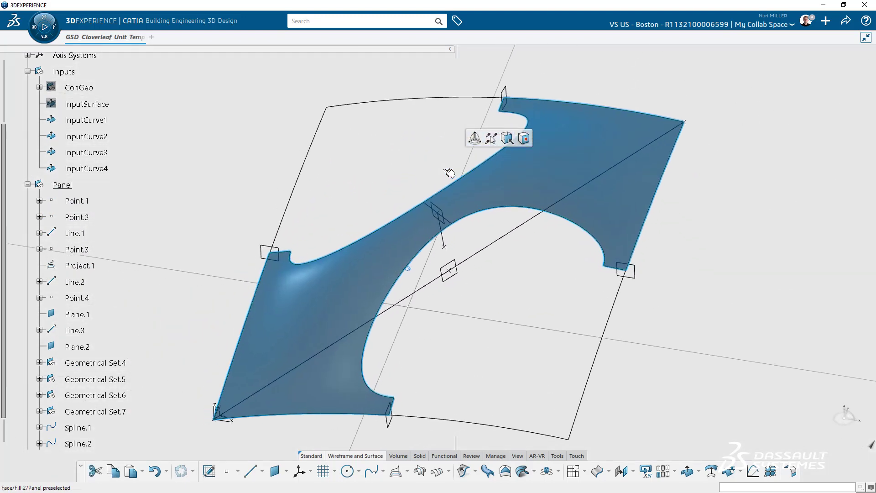
pyautogui.click(407, 174)
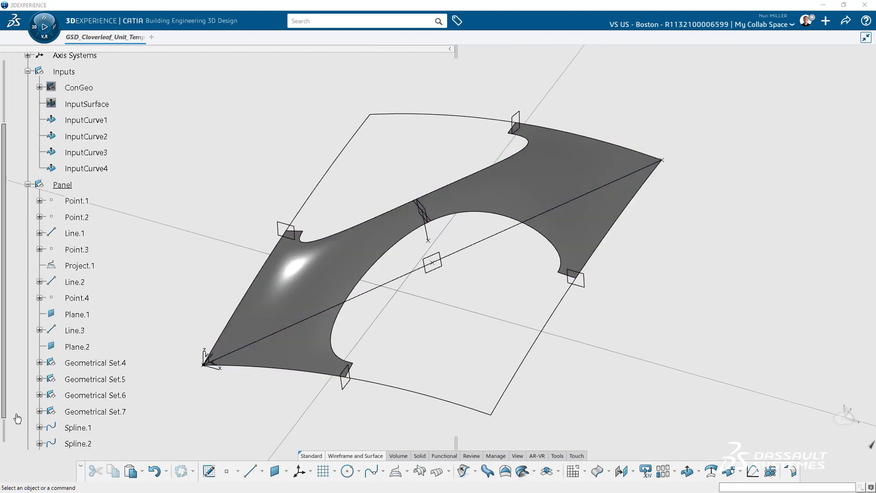
# Step: Thicken the Fill.2 surface into a volume with a 10 mm first offset and 0 mm second offset, and hide the fill
pyautogui.scroll(-2, 160, 245)
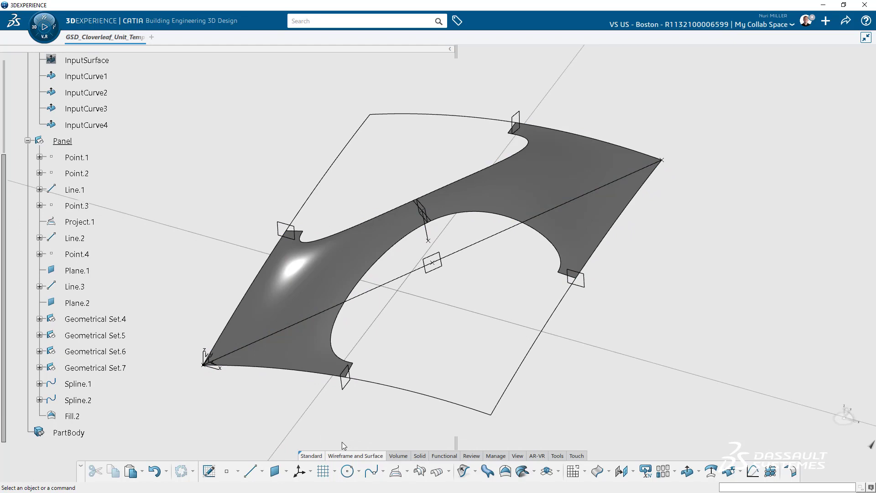
pyautogui.click(395, 456)
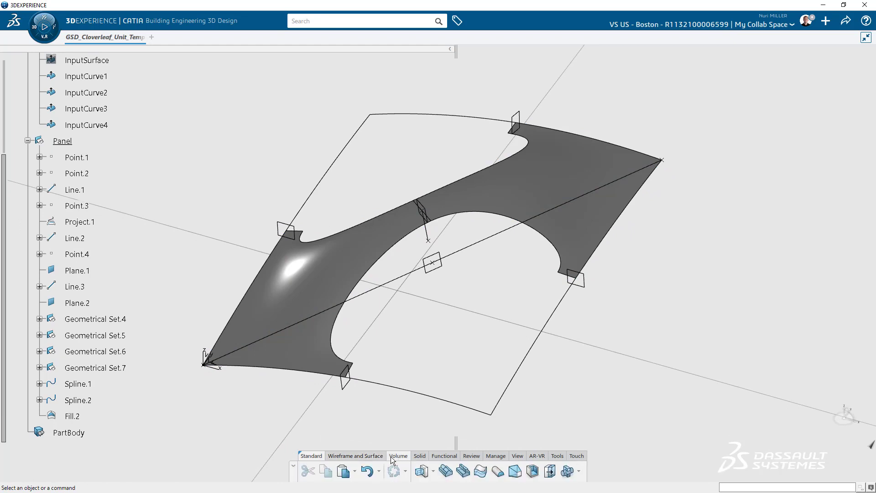
pyautogui.click(481, 472)
pyautogui.click(286, 346)
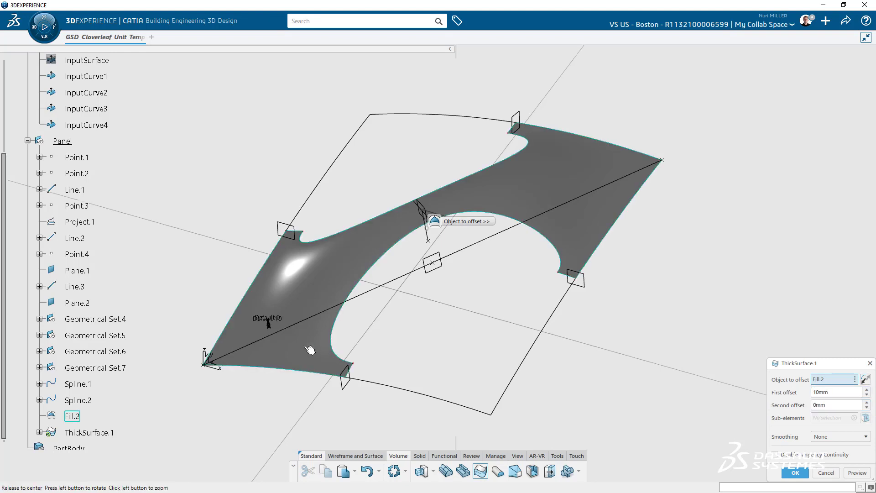
pyautogui.scroll(5, 304, 346)
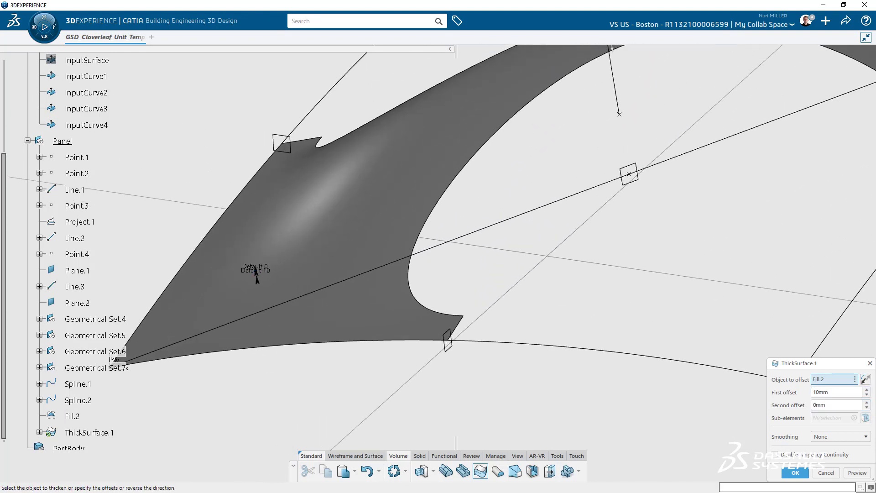
pyautogui.click(864, 475)
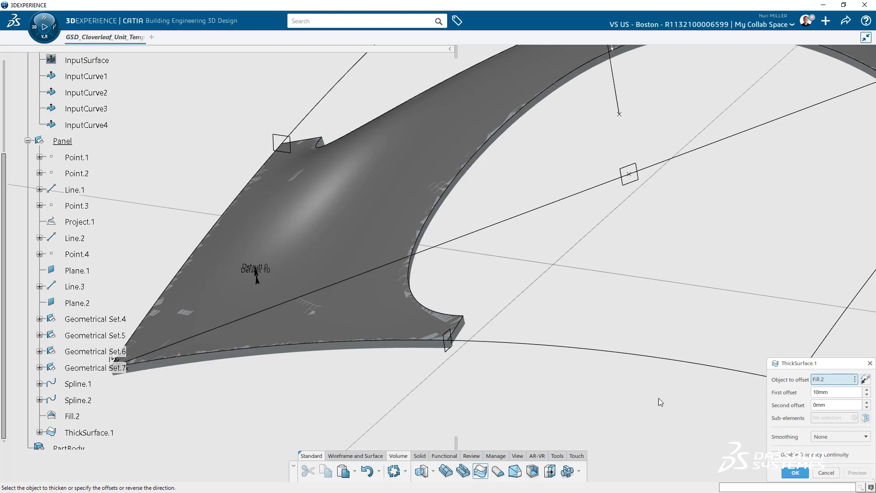
pyautogui.click(797, 474)
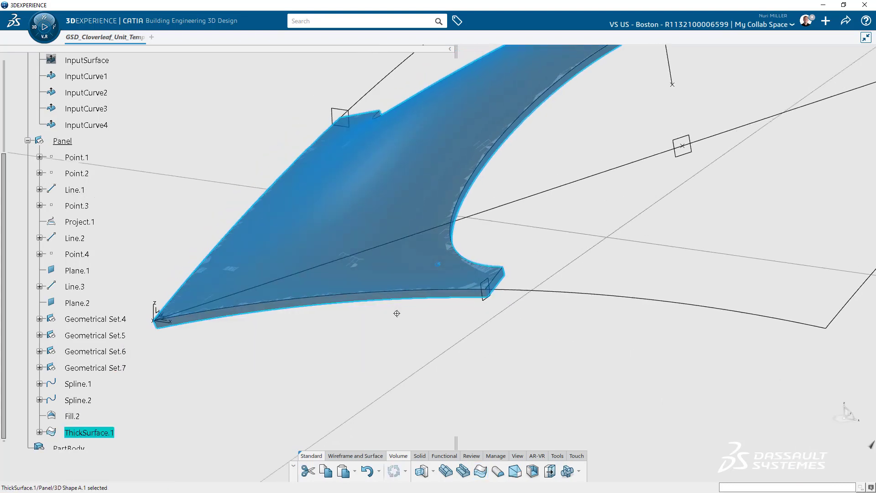
pyautogui.click(80, 418)
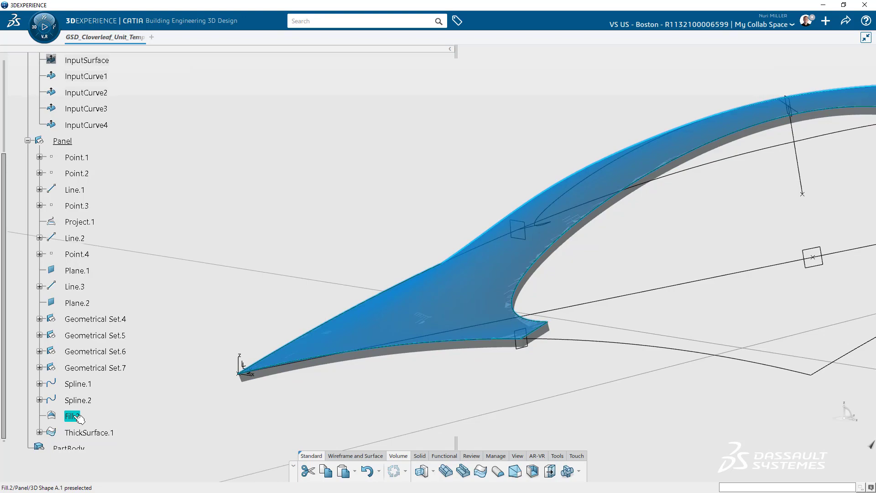
pyautogui.press('space')
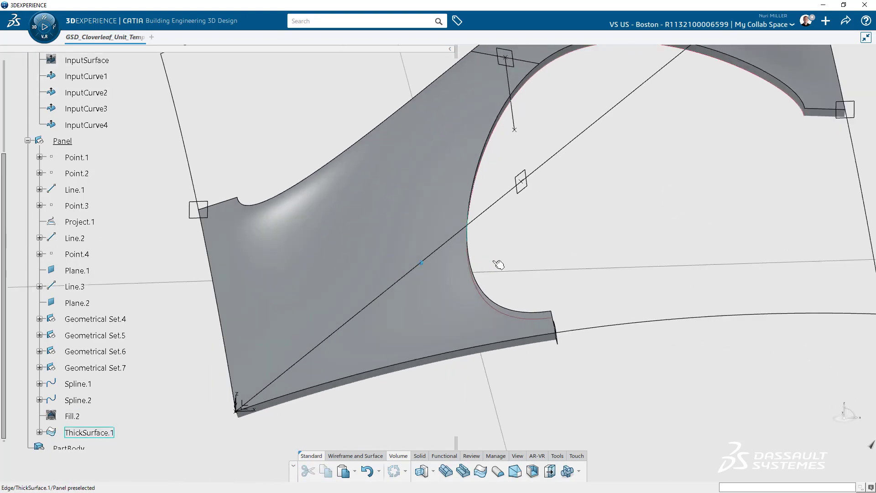
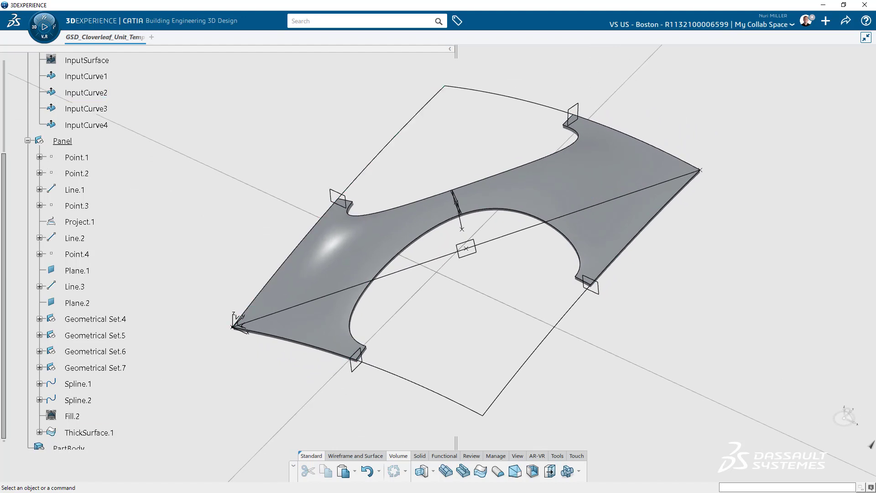
# Step: Group the panel's construction elements from Point.1 through Spline.2 in a new geometrical set named ConGeo under Panel
pyautogui.click(78, 158)
pyautogui.keyDown('shift'); pyautogui.click(77, 401); pyautogui.keyUp('shift')
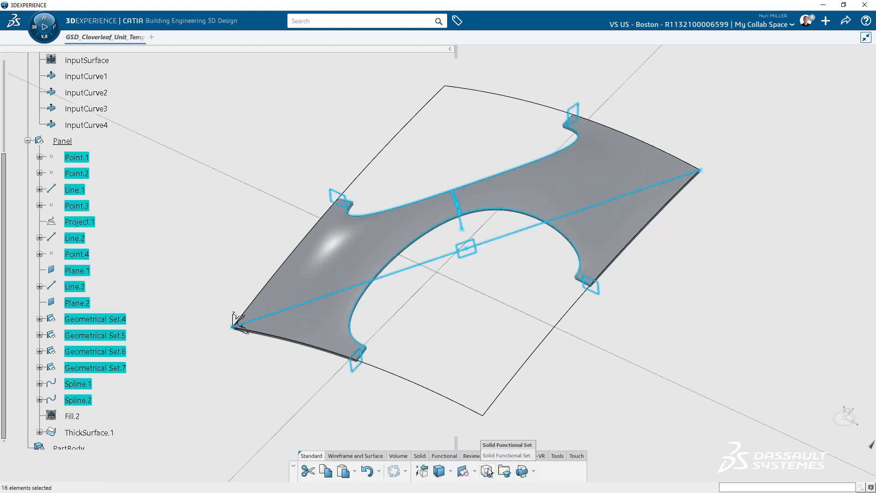
pyautogui.click(496, 456)
pyautogui.click(462, 475)
pyautogui.write('ConGeo')
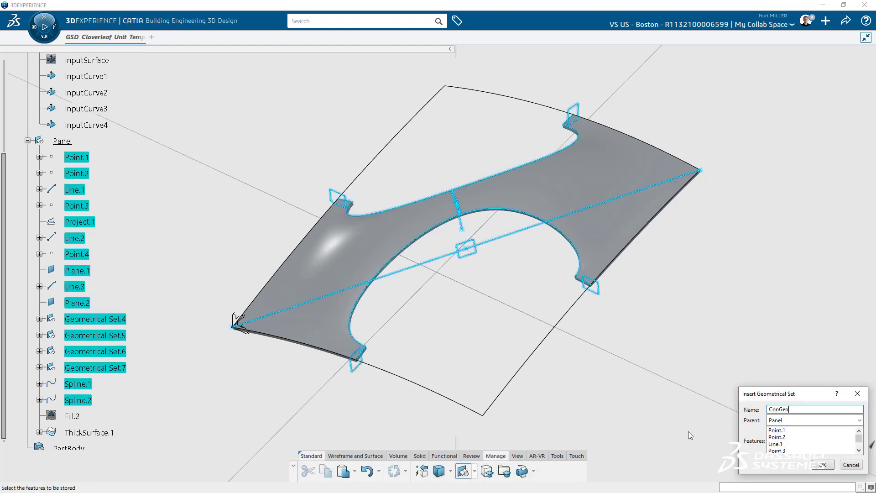
pyautogui.press('Return')
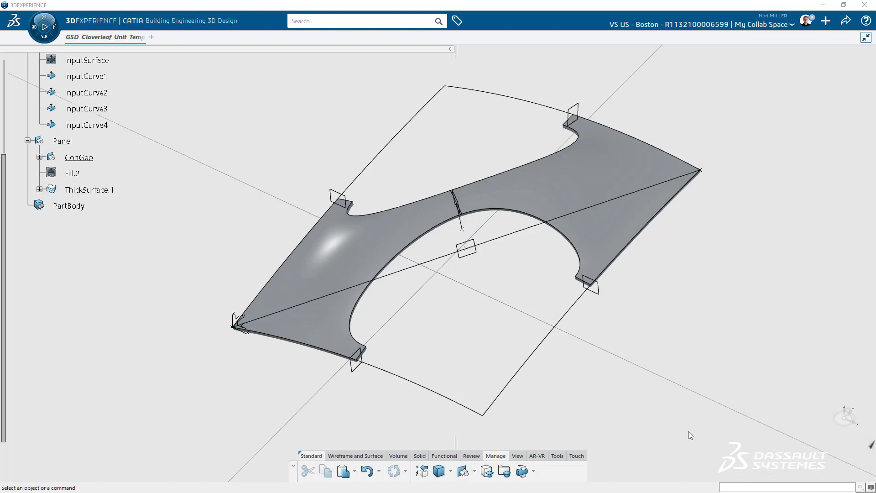
# Step: Hide the Panel's ConGeo set to inspect the thickened volume, and show the set again
pyautogui.click(77, 157)
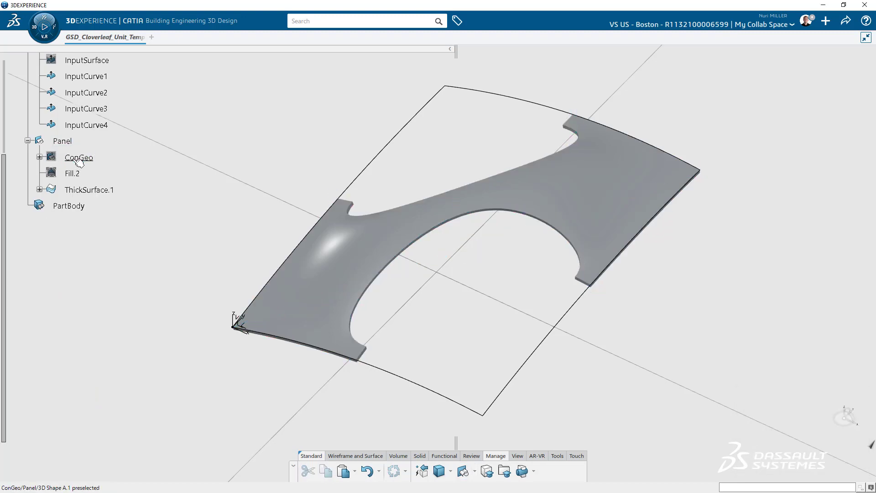
pyautogui.moveTo(170, 218); pyautogui.dragTo(242, 189, button='middle')
pyautogui.click(78, 158)
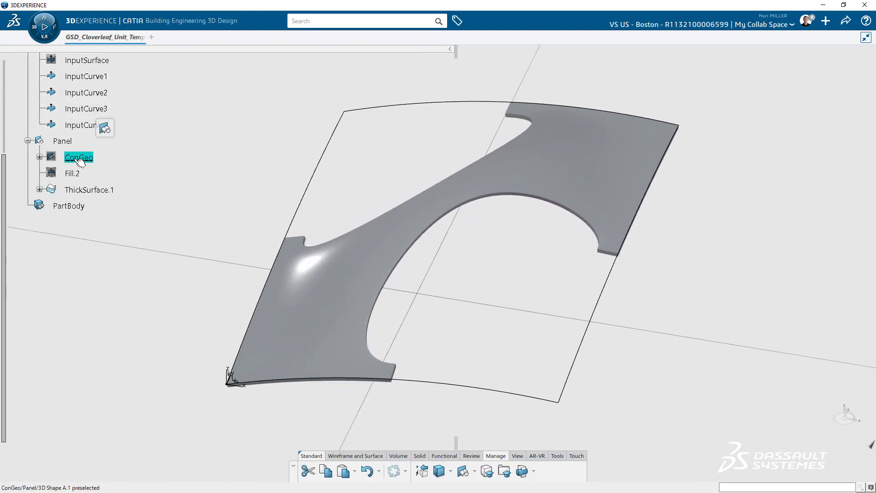
pyautogui.press('space')
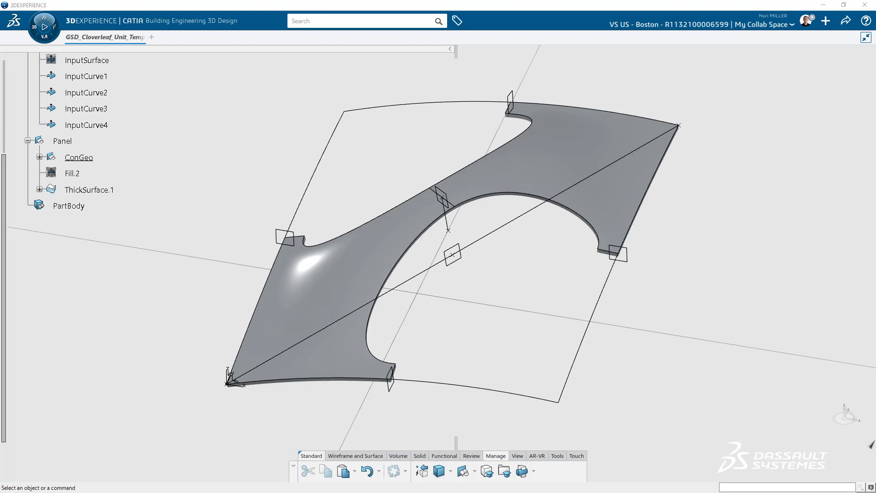
# Step: Group ConGeo, Fill.2 and ThickSurface.1 in a new geometrical set named Half1 under Panel
pyautogui.click(78, 157)
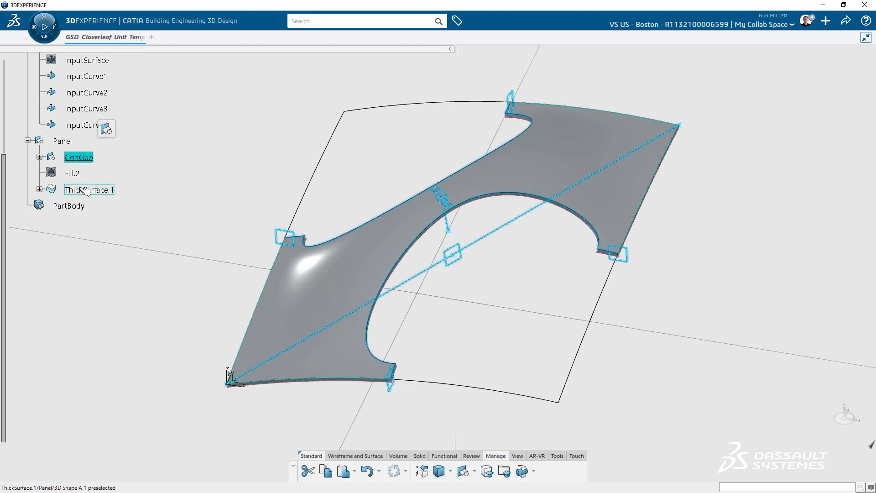
pyautogui.keyDown('shift'); pyautogui.click(85, 190); pyautogui.keyUp('shift')
pyautogui.click(463, 471)
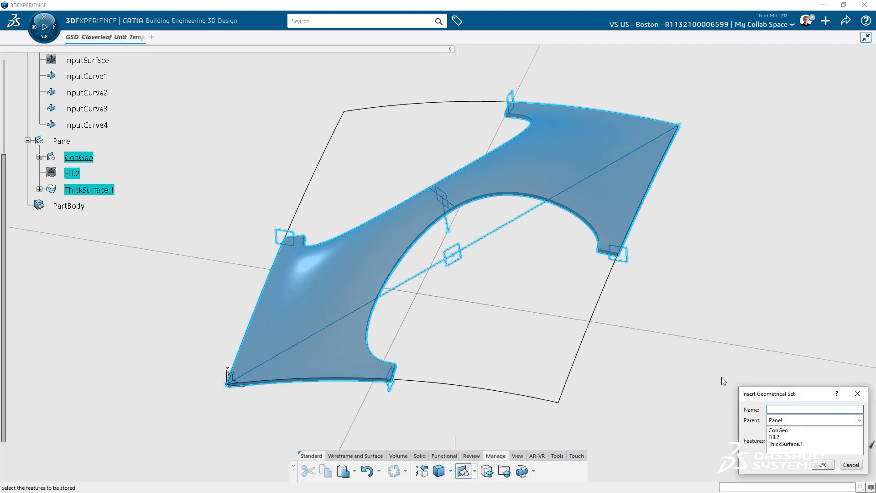
pyautogui.write('Half1')
pyautogui.press('Return')
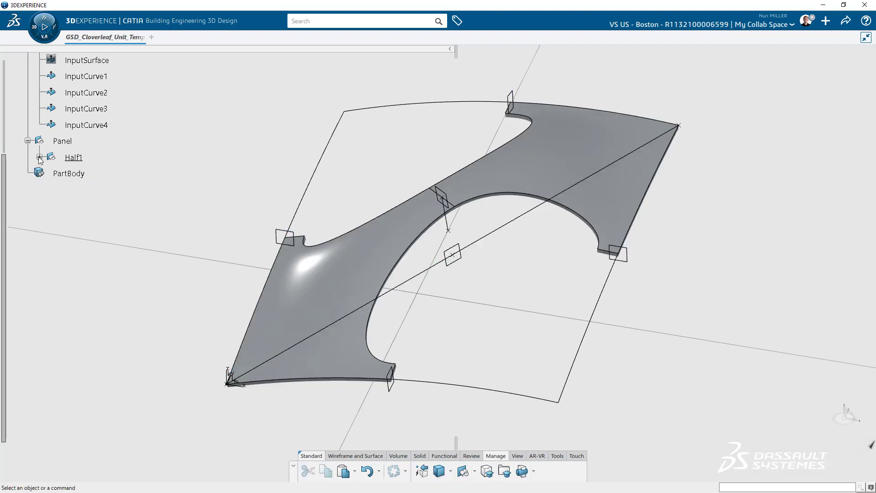
# Step: Expand the Half1 set and rename Fill.2 as Panel-Half1-Surface
pyautogui.click(39, 157)
pyautogui.click(85, 190)
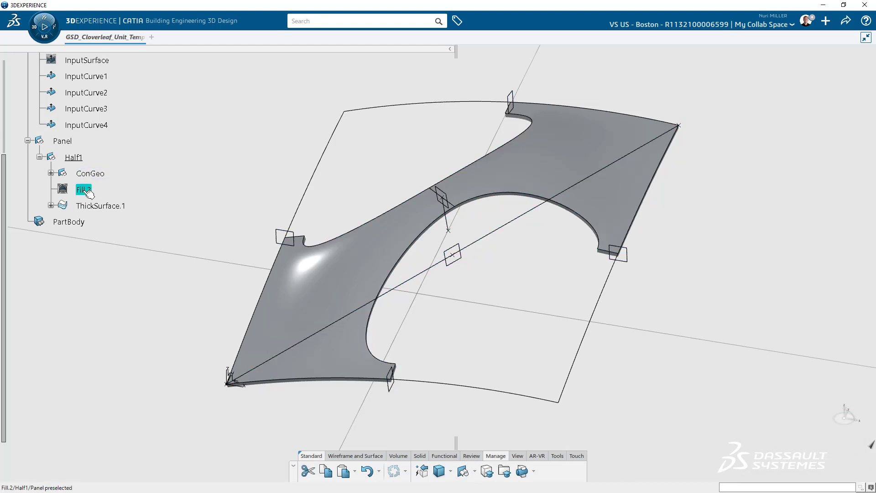
pyautogui.hotkey('alt', 'Return')
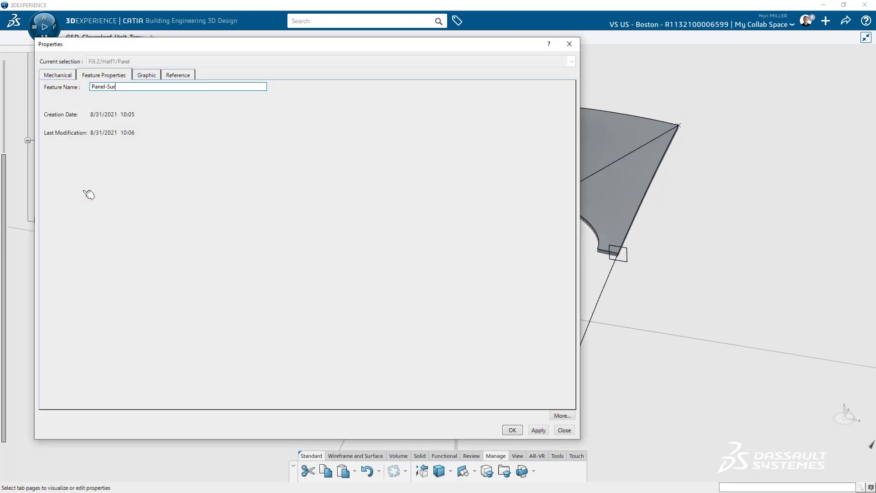
pyautogui.write('Panel-Half1-Surface')
pyautogui.press('Return')
# Step: Rename ThickSurface.1 in the Half1 set as Panel-Half1-Volume
pyautogui.click(100, 206)
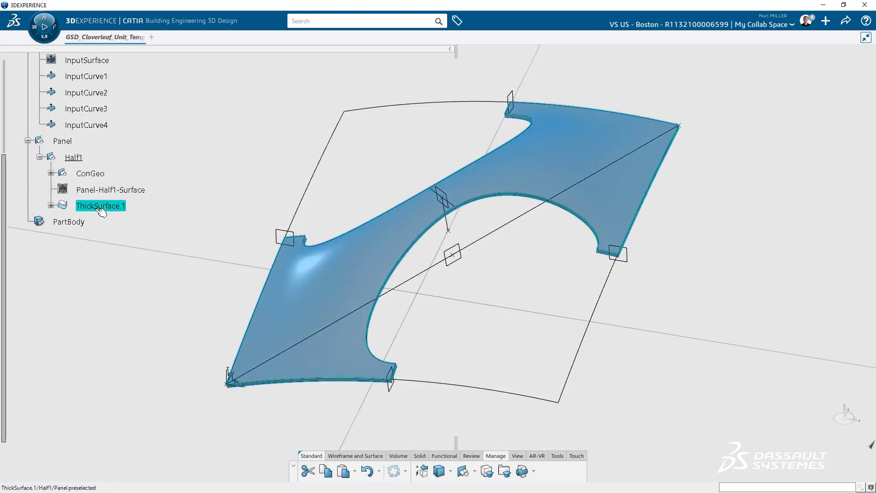
pyautogui.hotkey('alt', 'Return')
pyautogui.write('Panel-Half1-Volume')
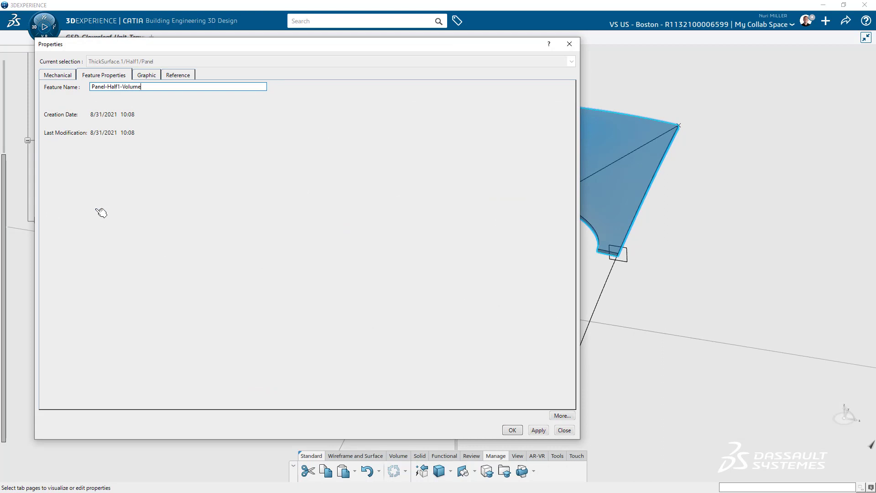
pyautogui.press('Return')
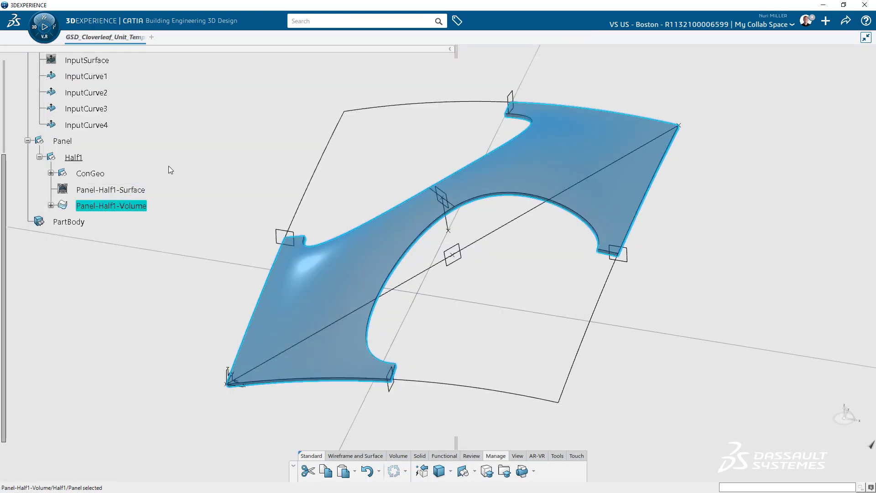
pyautogui.press('Escape')
pyautogui.moveTo(163, 283); pyautogui.dragTo(167, 247, button='middle')
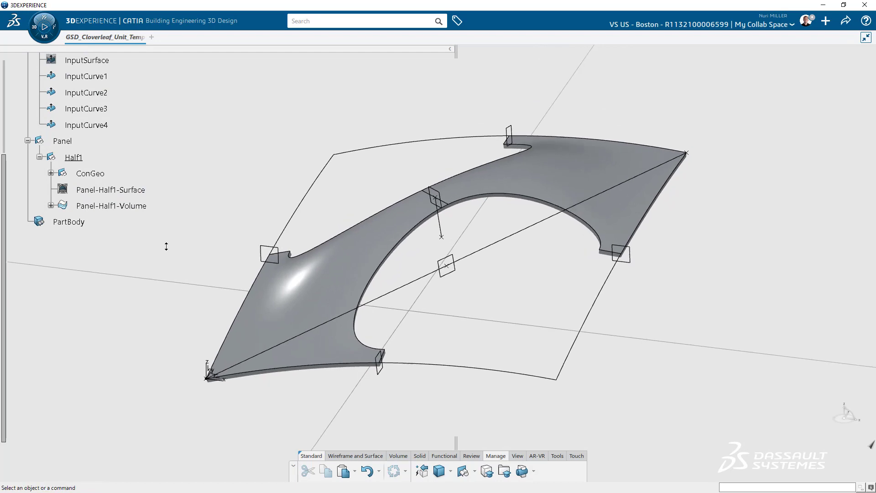
# Step: Define the Panel geometrical set as the in-work object and switch to the Engineering Rules Capture app
pyautogui.click(63, 141)
pyautogui.click(94, 110)
pyautogui.scroll(3, 138, 165)
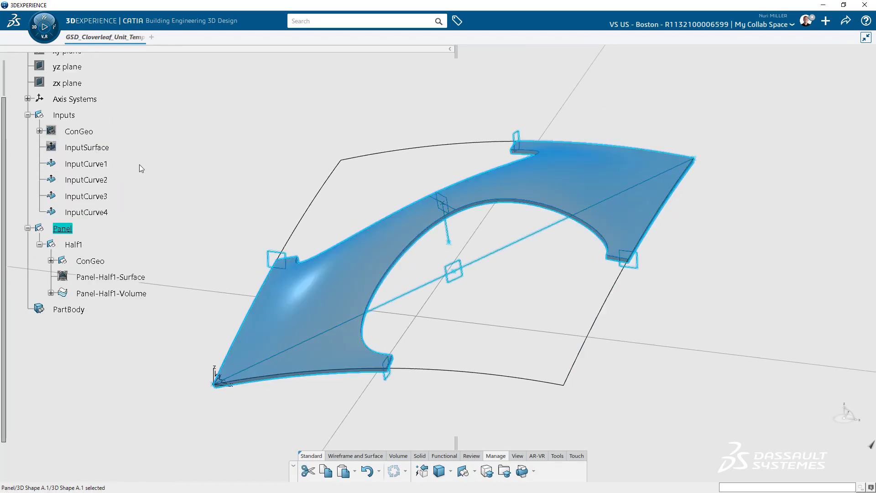
pyautogui.click(154, 222)
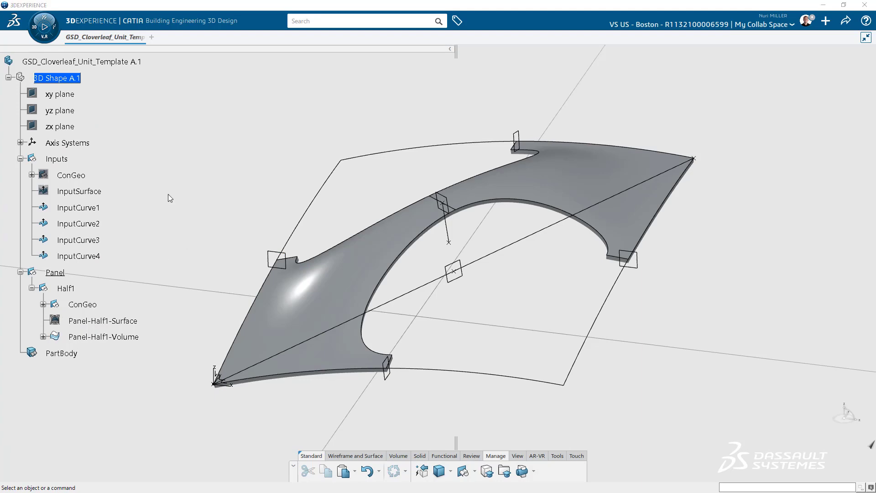
pyautogui.click(34, 29)
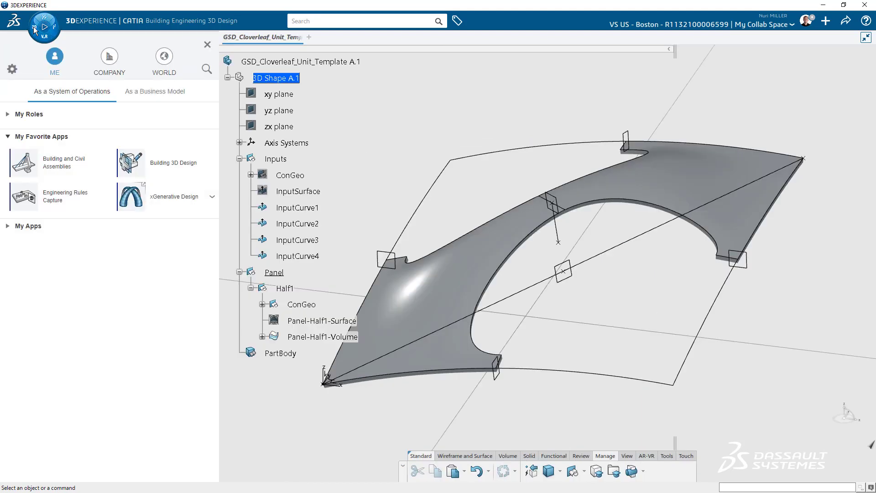
pyautogui.click(35, 201)
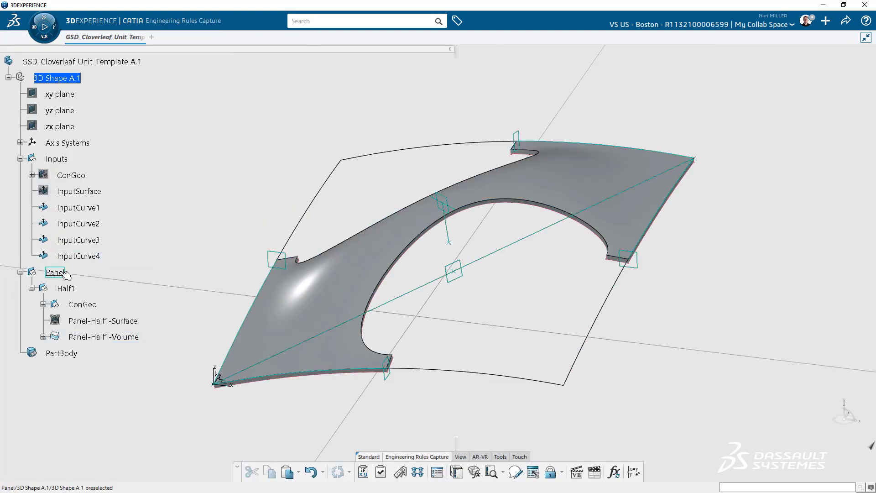
# Step: Add a parameter set and a relation set under the Panel geometrical set
pyautogui.click(62, 273)
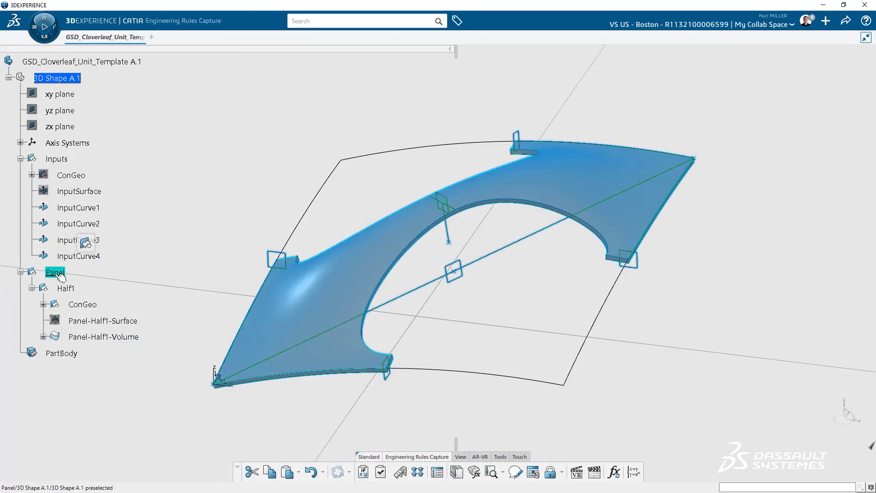
pyautogui.click(470, 427)
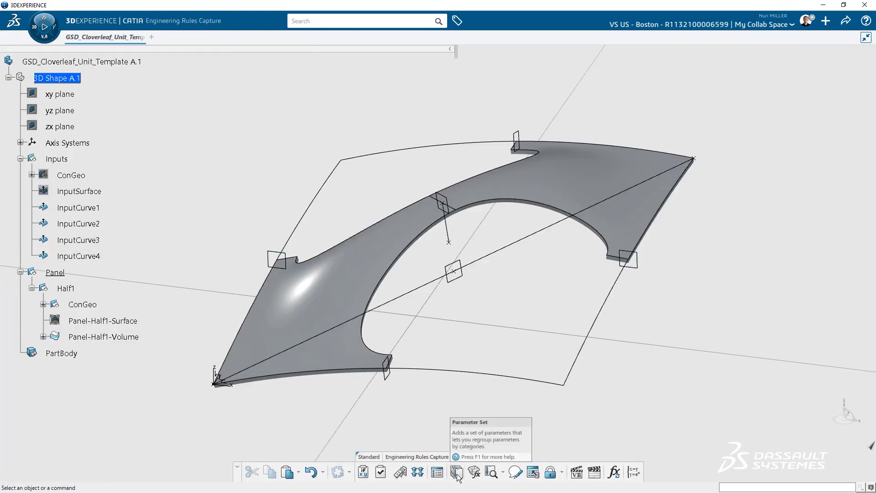
pyautogui.click(457, 475)
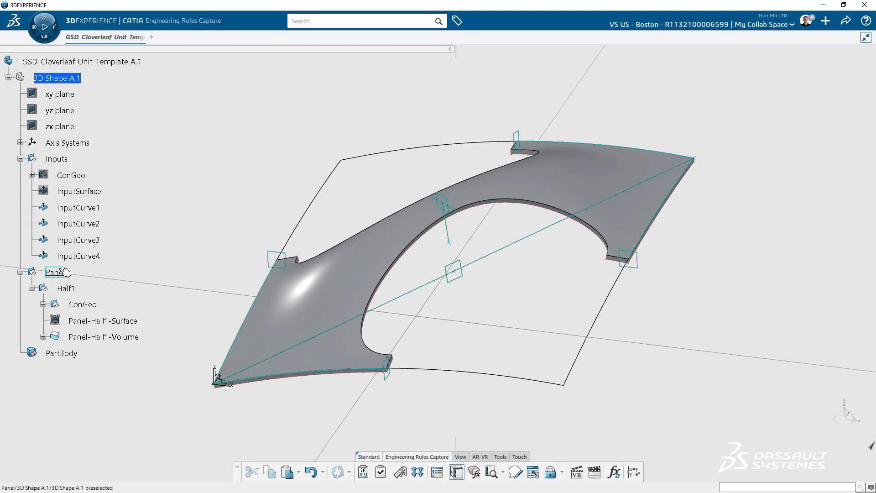
pyautogui.click(280, 377)
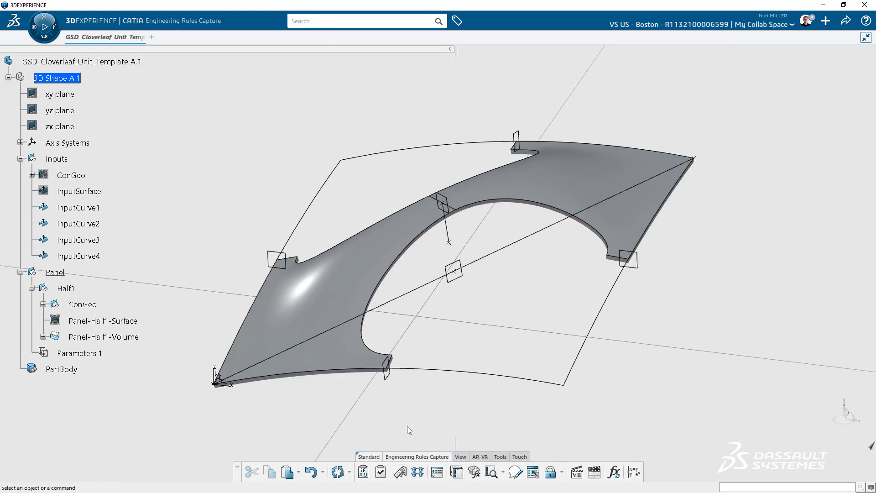
pyautogui.click(475, 476)
pyautogui.click(54, 288)
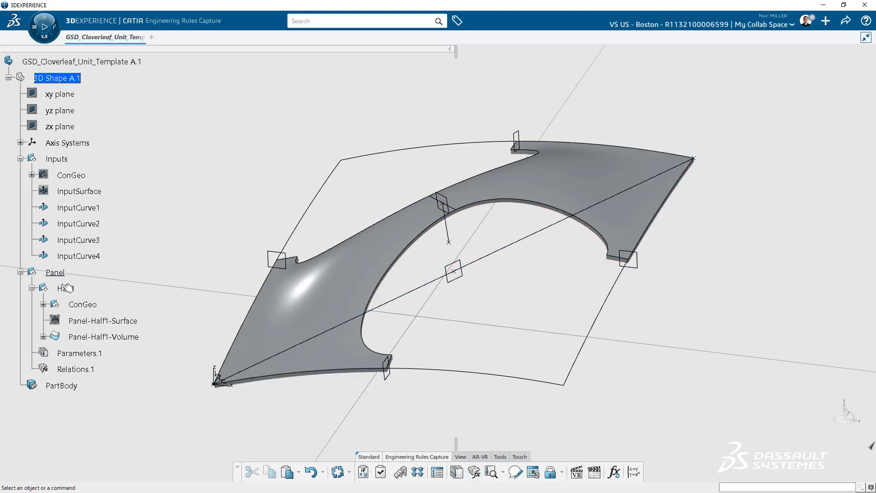
# Step: Reorder the children of the Panel set so that Half1 comes after Parameters.1 and Relations.1
pyautogui.click(31, 288)
pyautogui.rightClick(55, 272)
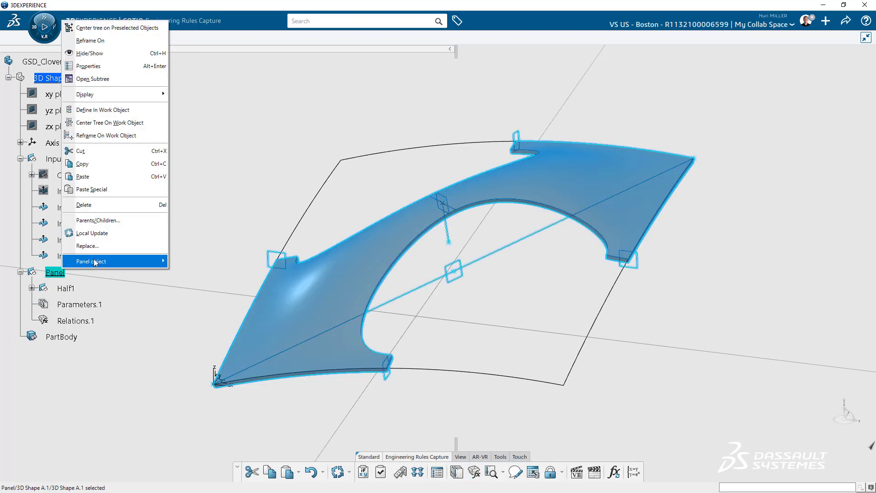
pyautogui.moveTo(114, 265)
pyautogui.click(201, 328)
pyautogui.click(788, 412)
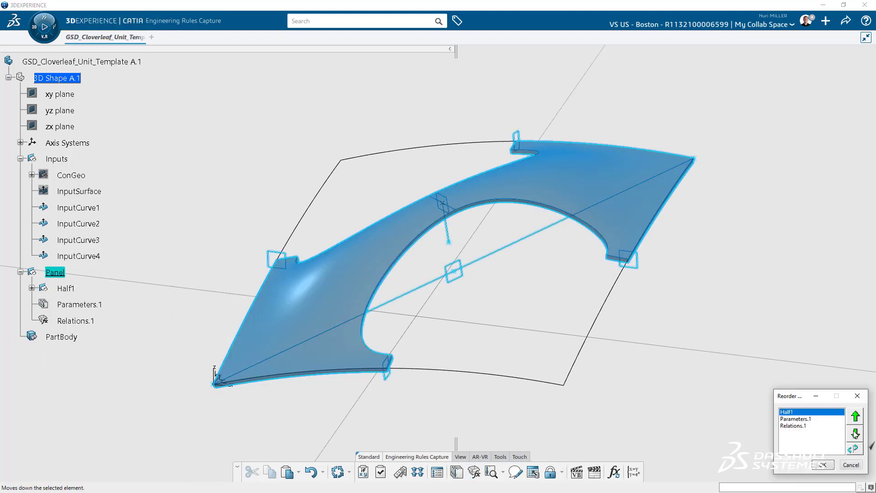
pyautogui.click(855, 433)
pyautogui.click(855, 433)
pyautogui.click(827, 465)
# Step: Rename Parameters.1 and Relations.1 under the Panel set as Parameters and Relations
pyautogui.click(92, 289)
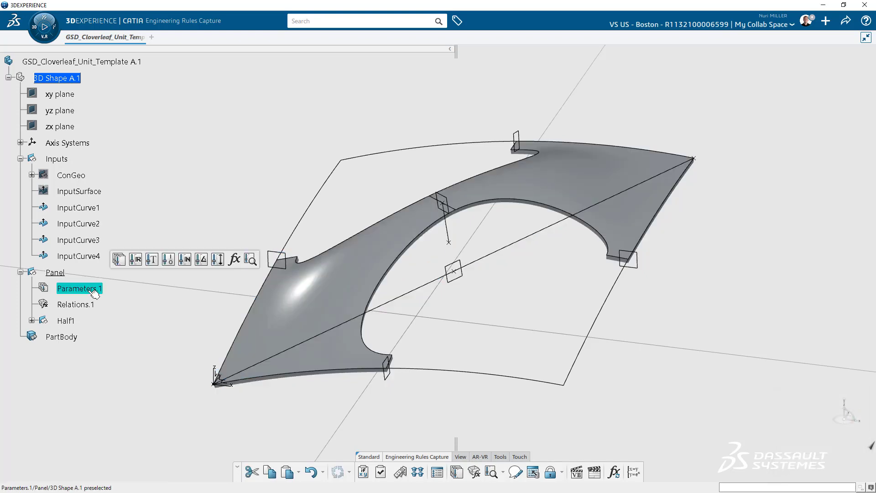
pyautogui.hotkey('alt', 'Return')
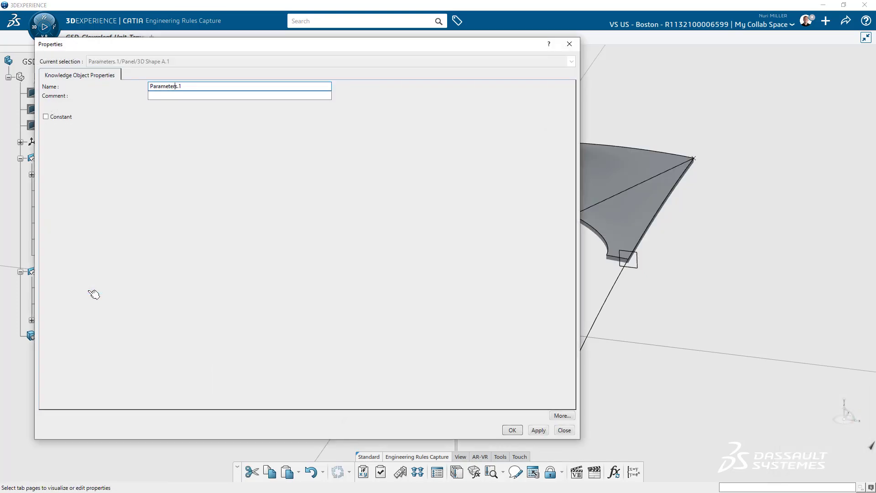
pyautogui.press('Return')
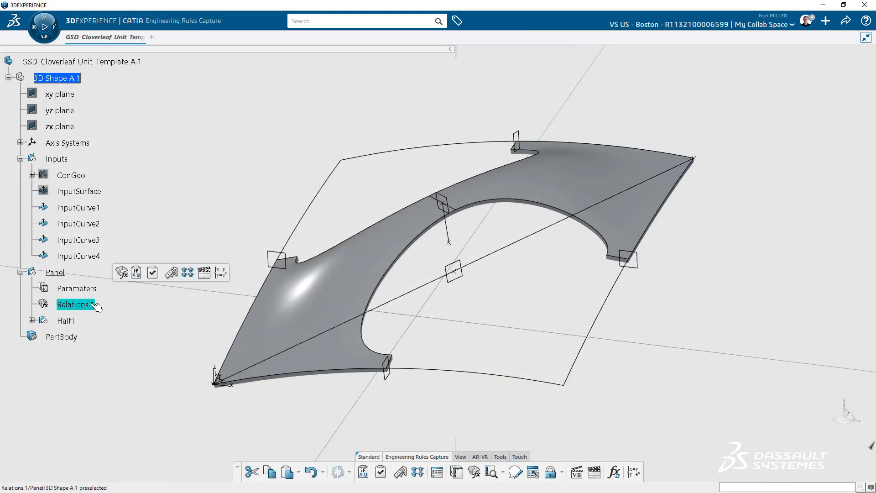
pyautogui.click(93, 305)
pyautogui.hotkey('alt', 'Return')
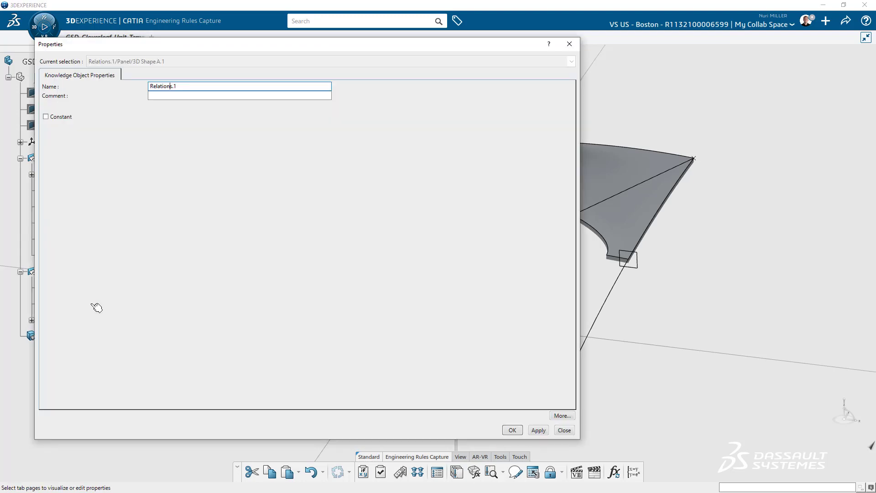
pyautogui.press('Return')
# Step: Add a length parameter named PanelWidth with the value 50 mm to the Panel's Parameters set
pyautogui.click(92, 288)
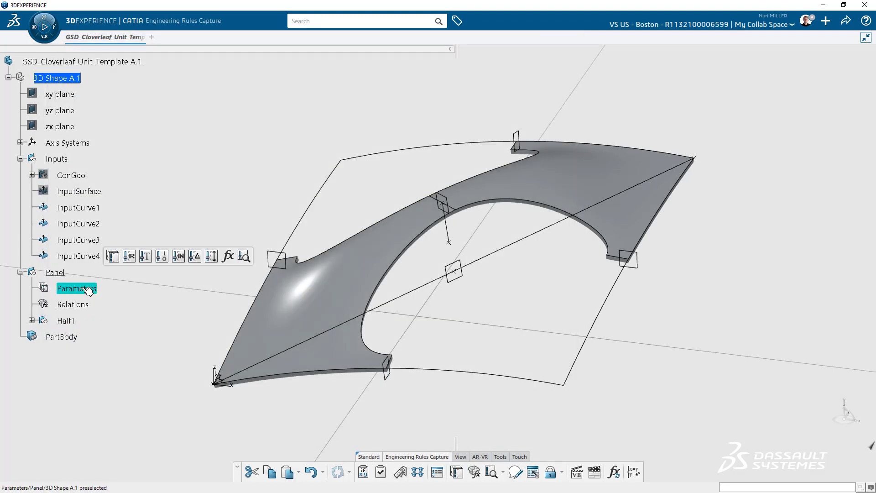
pyautogui.click(211, 259)
pyautogui.click(209, 202)
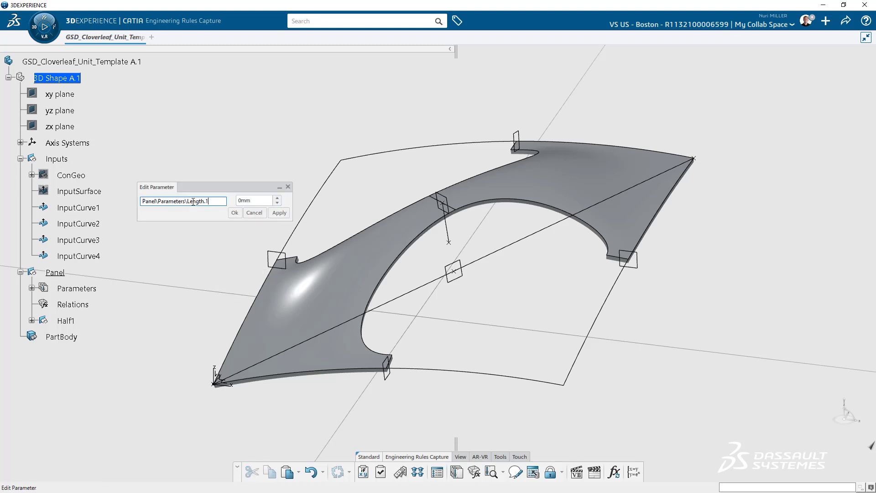
pyautogui.hotkey('ctrl', 'a')
pyautogui.write('Pane')
pyautogui.press('Tab')
pyautogui.write('5')
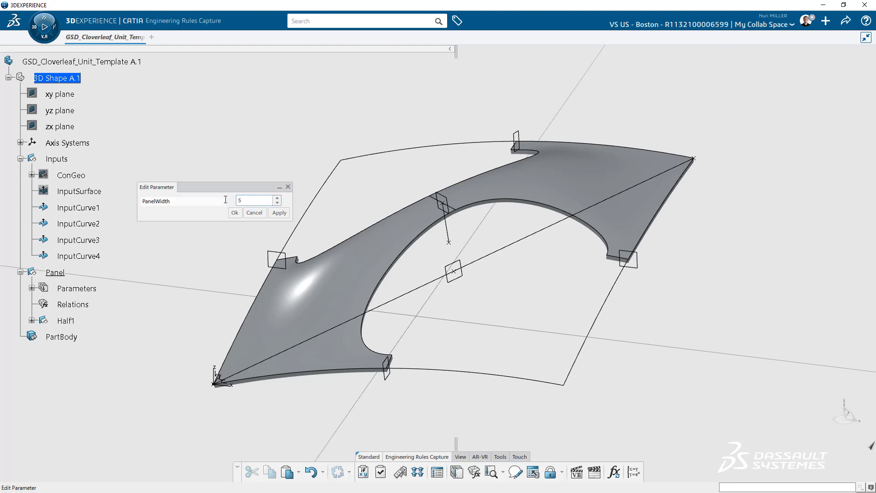
pyautogui.write('0')
pyautogui.press('Tab')
pyautogui.click(236, 213)
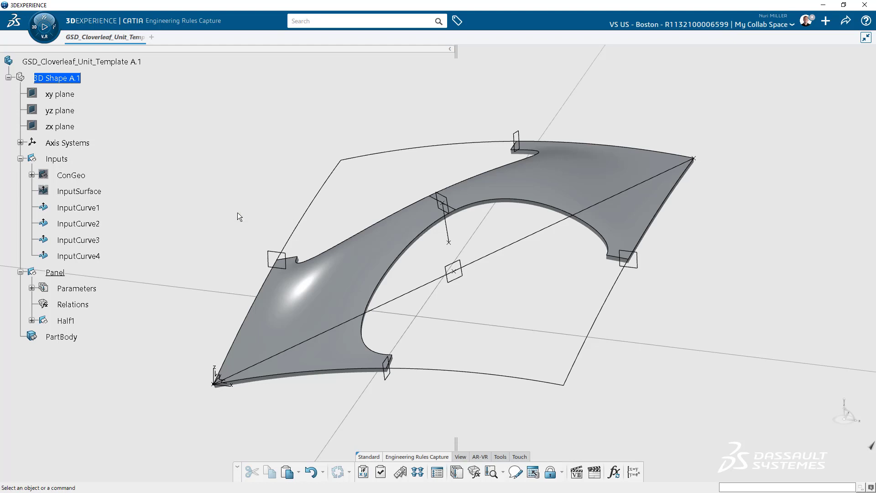
# Step: Expand the Parameters set and add a length parameter named PanelDepth with the value 100 mm
pyautogui.click(31, 288)
pyautogui.click(77, 288)
pyautogui.click(216, 254)
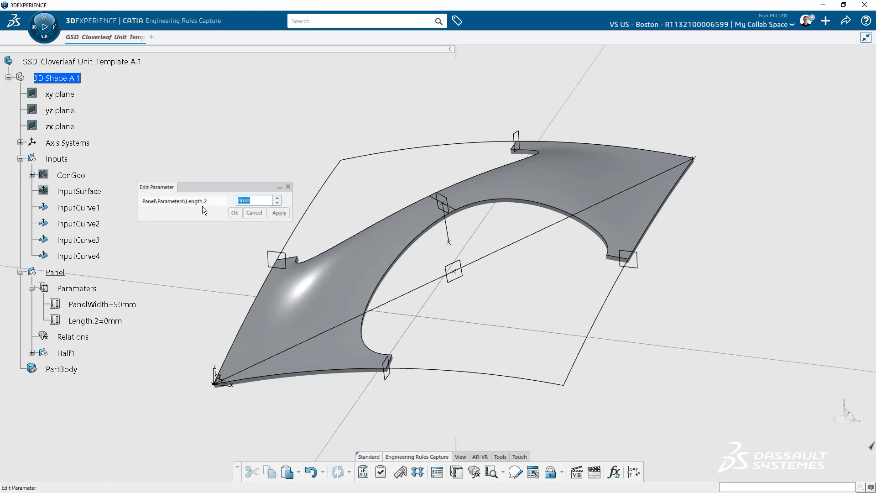
pyautogui.click(214, 200)
pyautogui.hotkey('ctrl', 'a')
pyautogui.write('Panel')
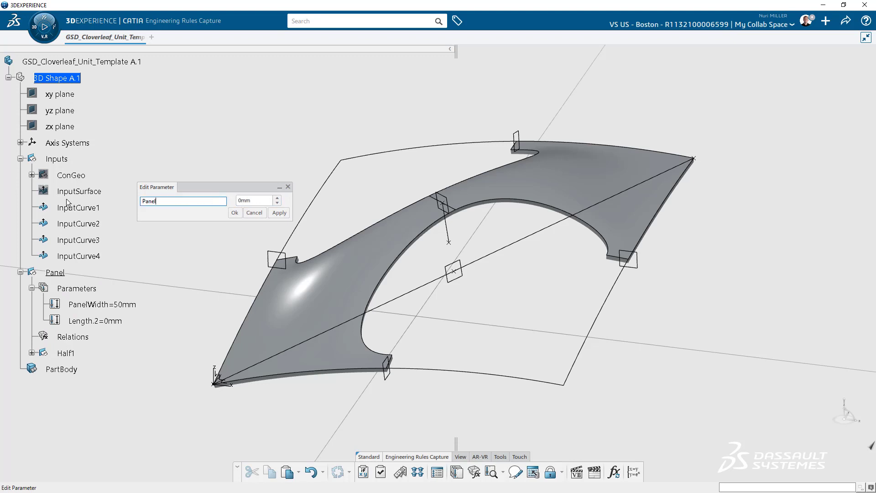
pyautogui.write('Det')
pyautogui.write('pth')
pyautogui.press('Tab')
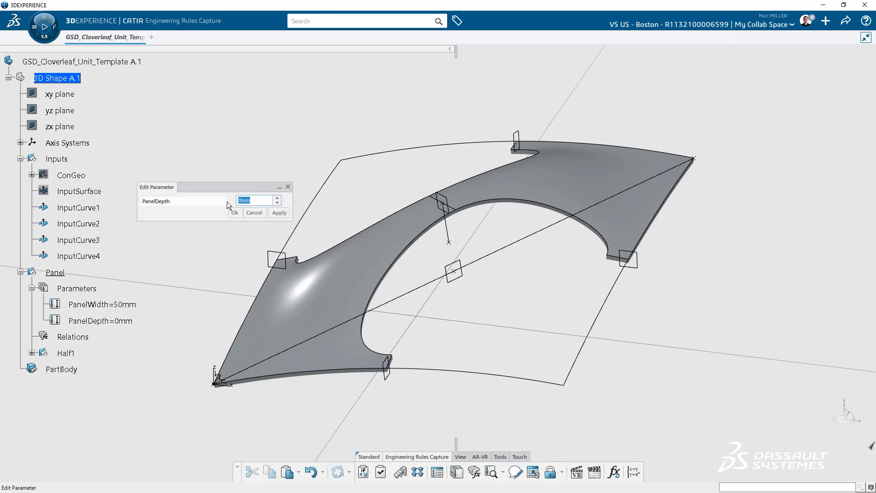
pyautogui.write('100')
pyautogui.click(235, 213)
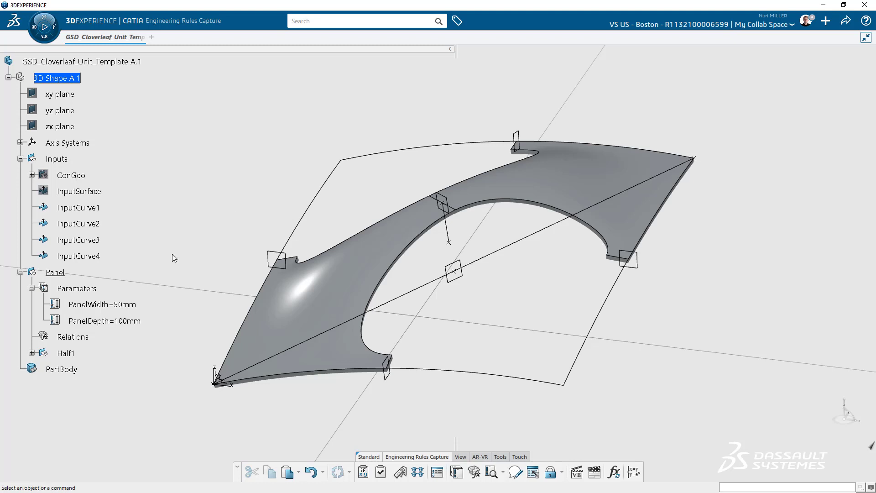
# Step: Add a length parameter named PanelThickness with the value 10 mm to the Parameters set
pyautogui.click(86, 292)
pyautogui.click(209, 261)
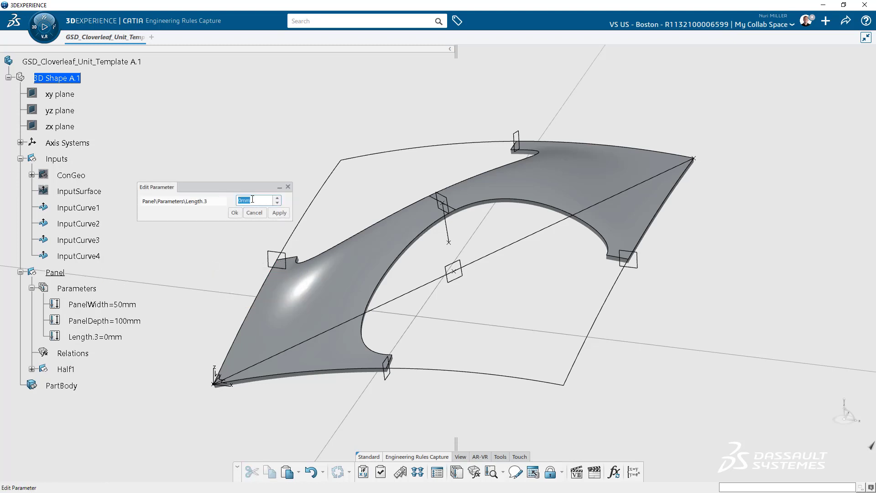
pyautogui.click(210, 201)
pyautogui.moveTo(210, 201); pyautogui.dragTo(132, 200)
pyautogui.write('PanelThickness')
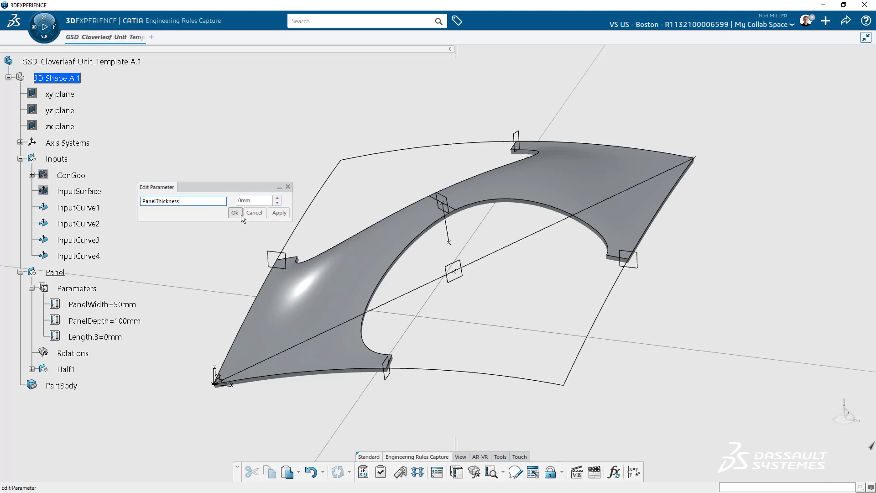
pyautogui.press('Tab')
pyautogui.write('10')
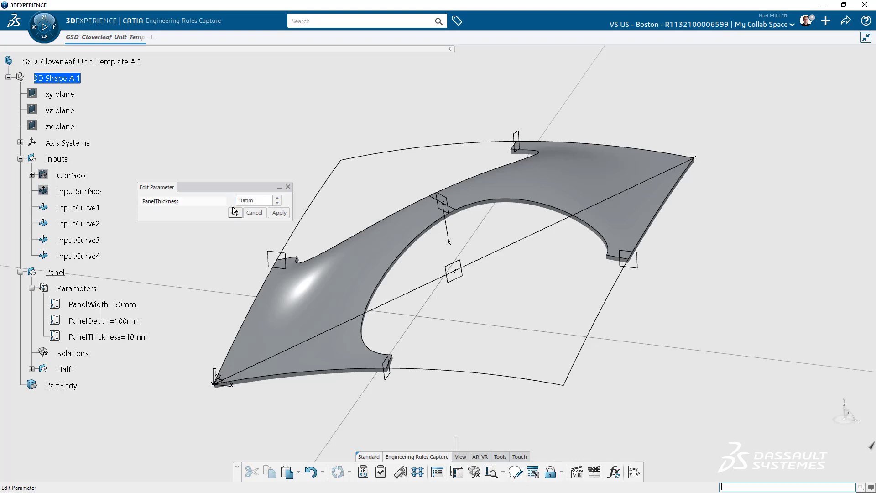
pyautogui.click(235, 212)
# Step: Drive the End length of Line.2 in Half1's ConGeo set with a formula equal to PanelDepth
pyautogui.scroll(-3, 199, 278)
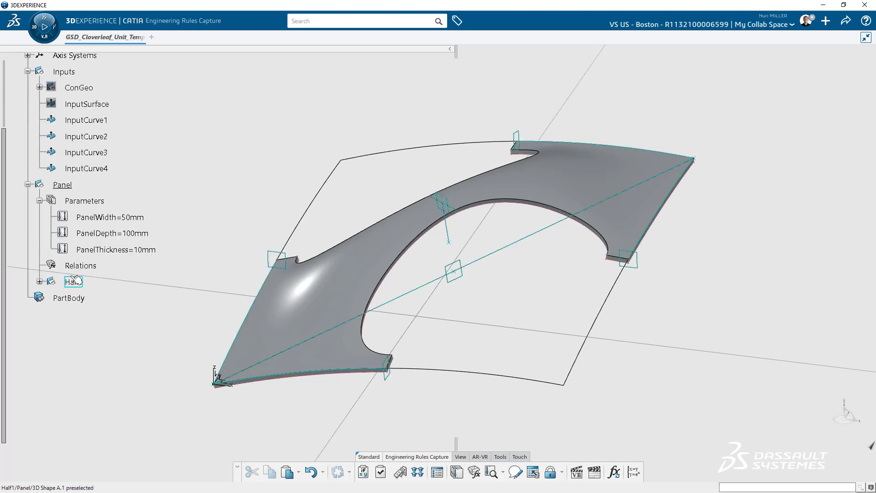
pyautogui.click(40, 282)
pyautogui.click(51, 297)
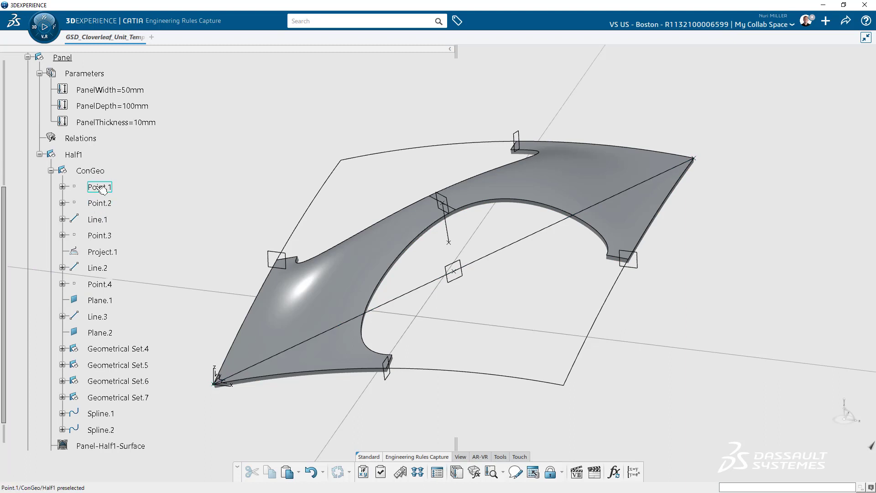
pyautogui.click(97, 267)
pyautogui.click(63, 268)
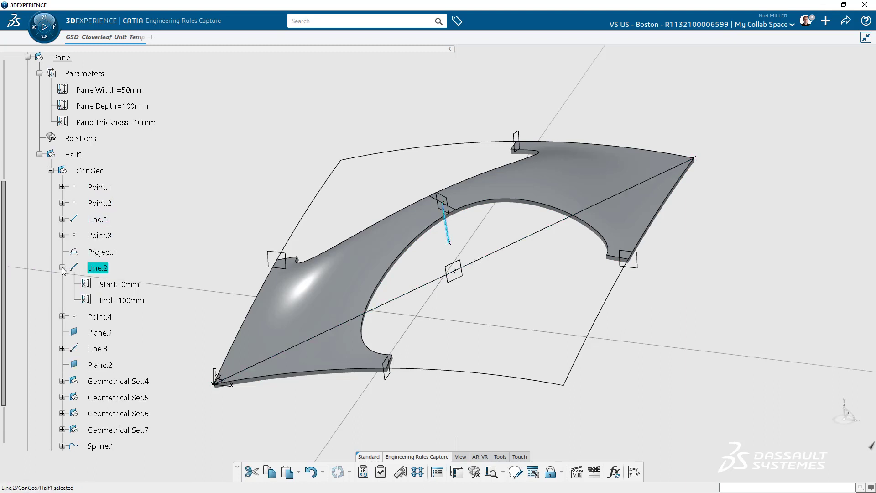
pyautogui.doubleClick(120, 300)
pyautogui.rightClick(259, 199)
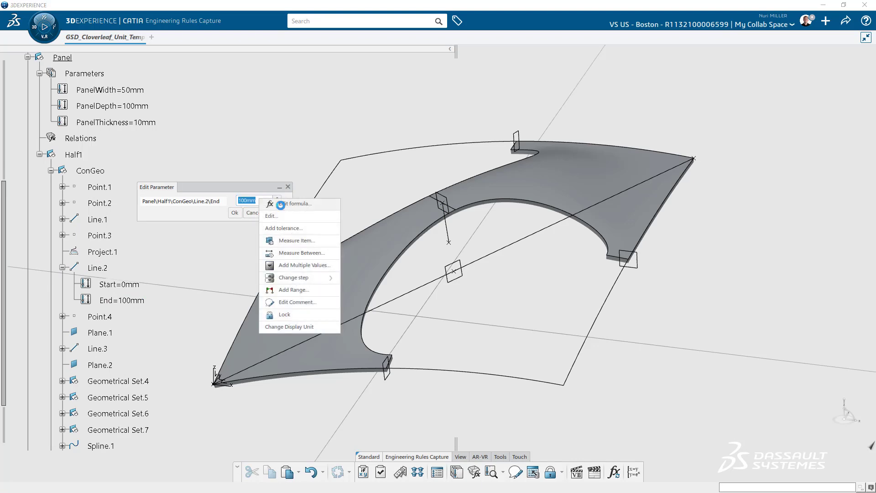
pyautogui.click(280, 204)
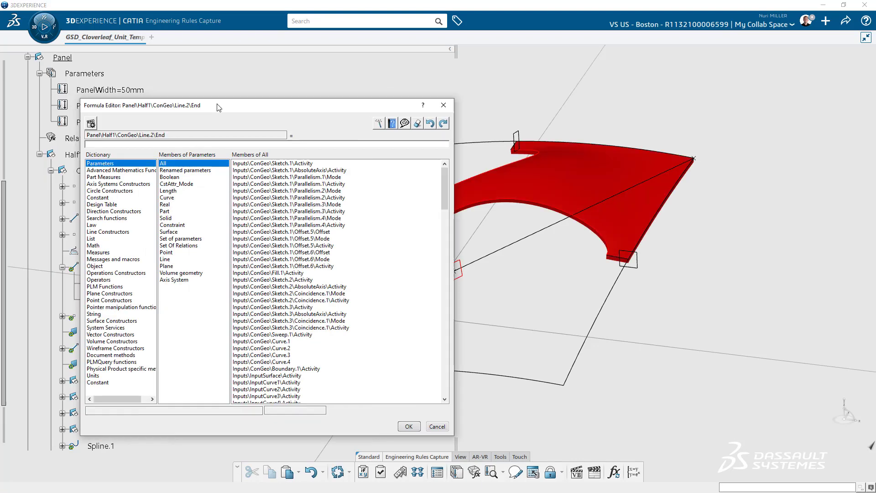
pyautogui.moveTo(176, 98); pyautogui.dragTo(466, 98)
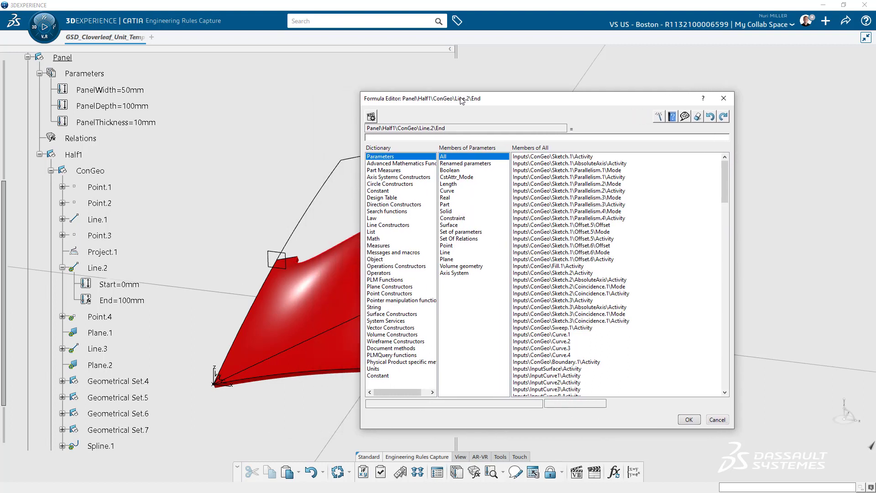
pyautogui.click(127, 107)
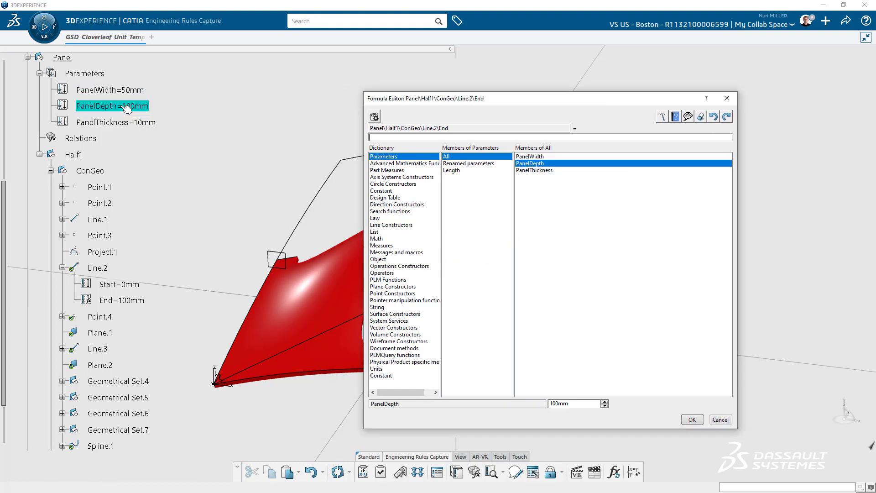
pyautogui.click(694, 422)
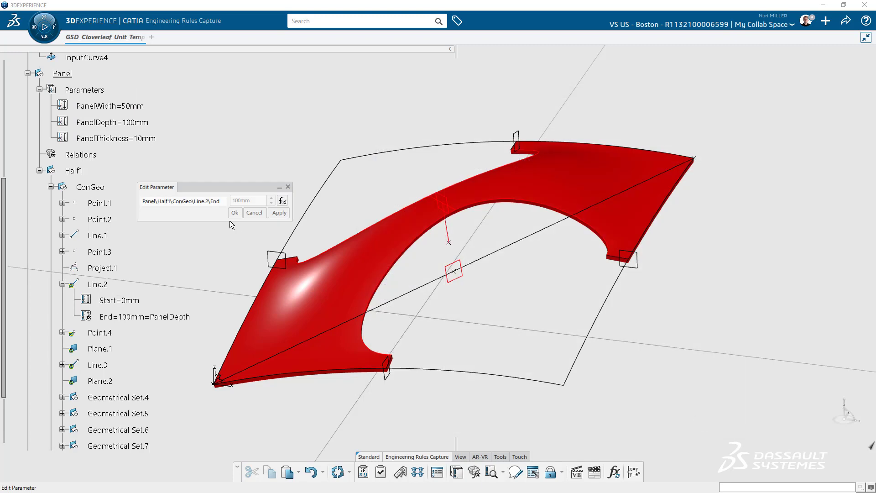
pyautogui.click(233, 211)
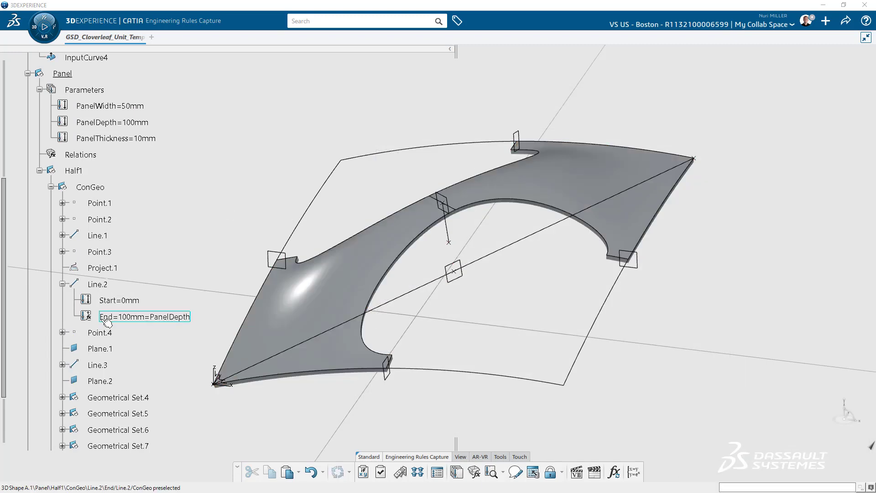
# Step: Expand Geometrical Set.4 in ConGeo and examine its elements' parameters, leaving only Line.4's parameters expanded
pyautogui.scroll(-1, 69, 339)
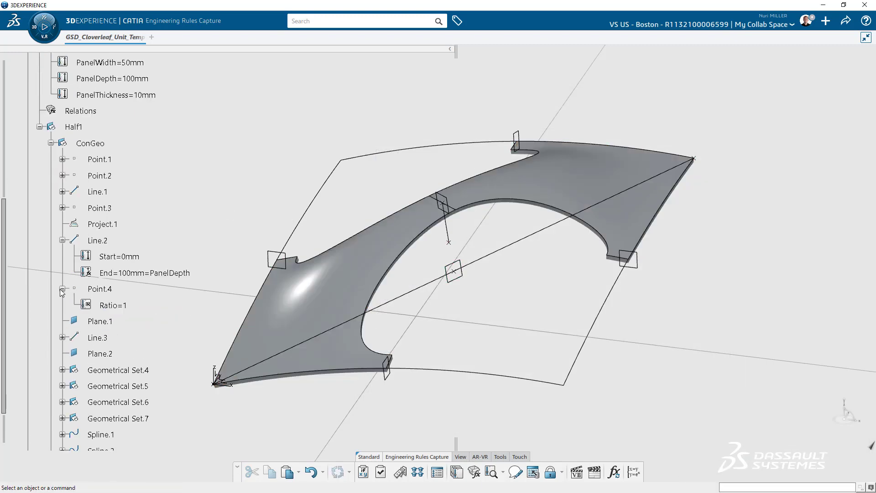
pyautogui.scroll(-1, 66, 350)
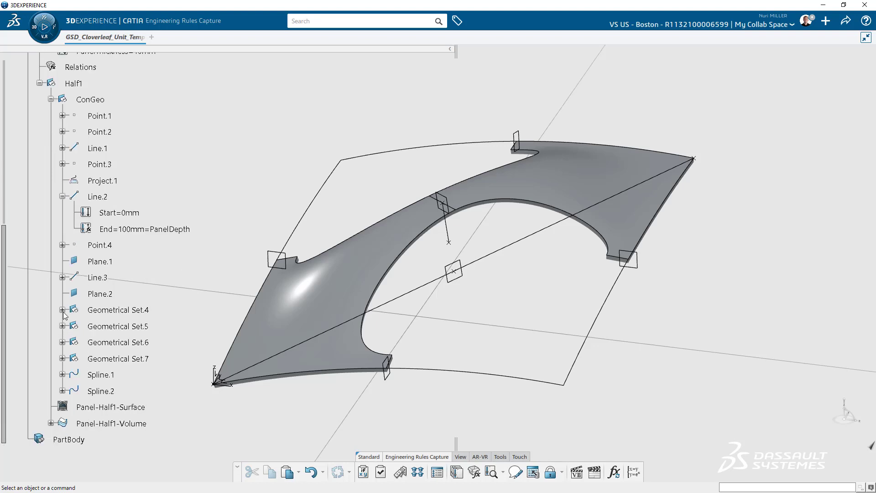
pyautogui.click(63, 310)
pyautogui.click(74, 342)
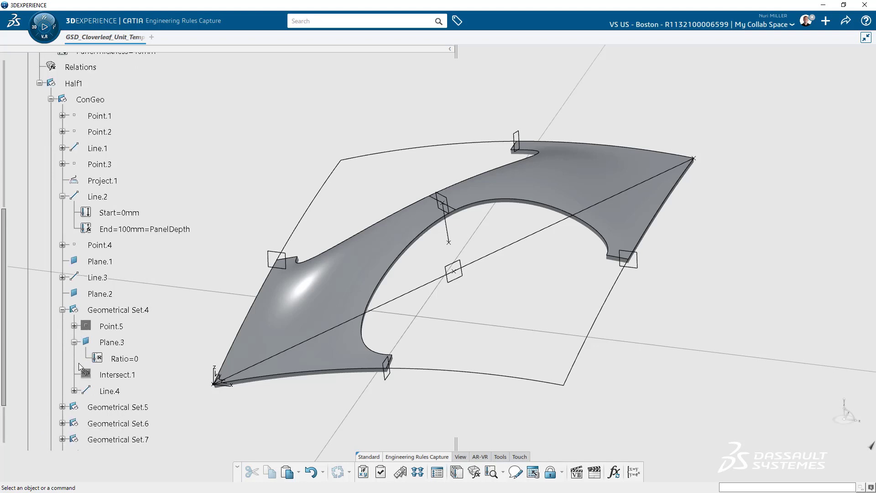
pyautogui.click(74, 325)
pyautogui.scroll(-1, 76, 361)
pyautogui.click(74, 362)
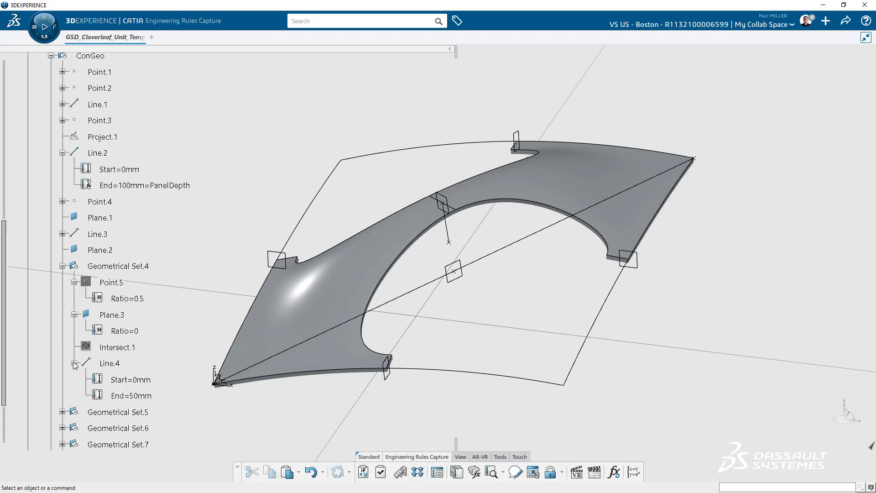
pyautogui.scroll(-1, 120, 361)
pyautogui.click(73, 238)
pyautogui.click(74, 255)
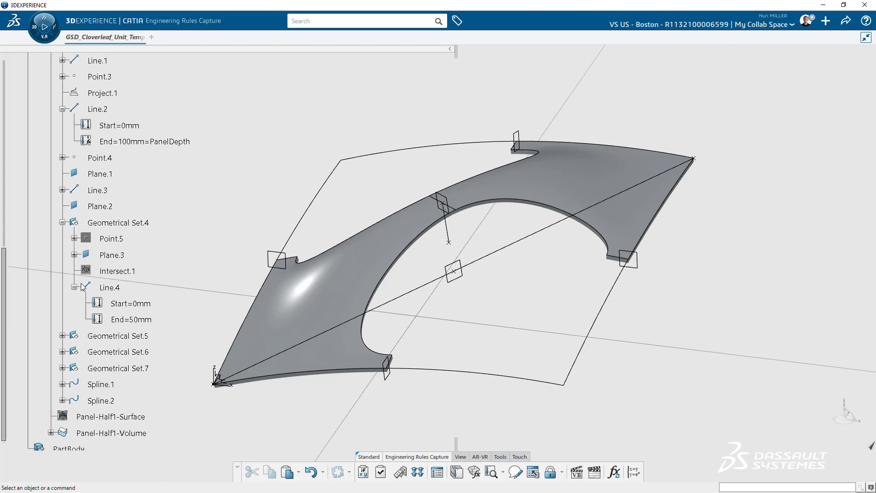
# Step: Drive the End length of Line.4 in Geometrical Set.4 with a formula equal to PanelWidth
pyautogui.doubleClick(135, 319)
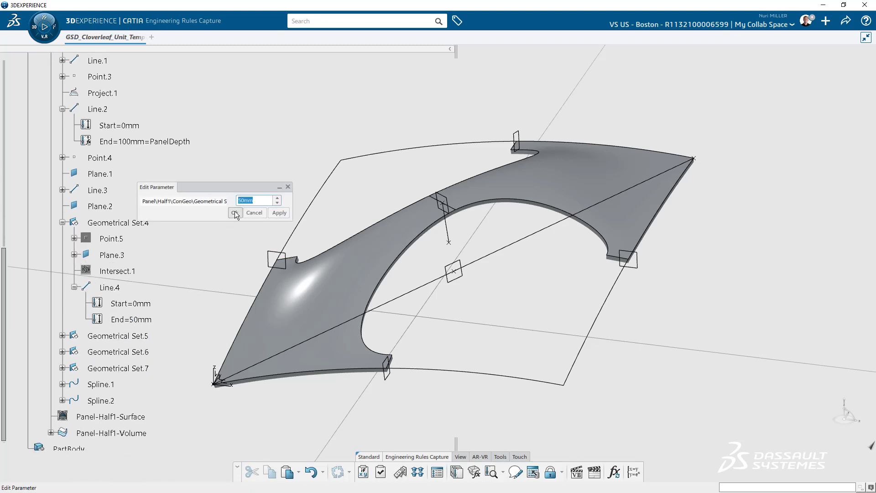
pyautogui.write('=')
pyautogui.scroll(3, 110, 111)
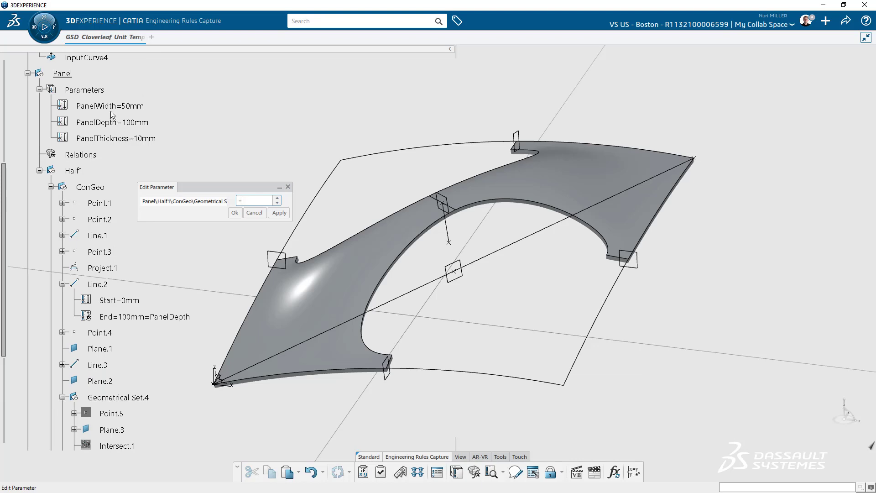
pyautogui.click(110, 111)
pyautogui.press('Return')
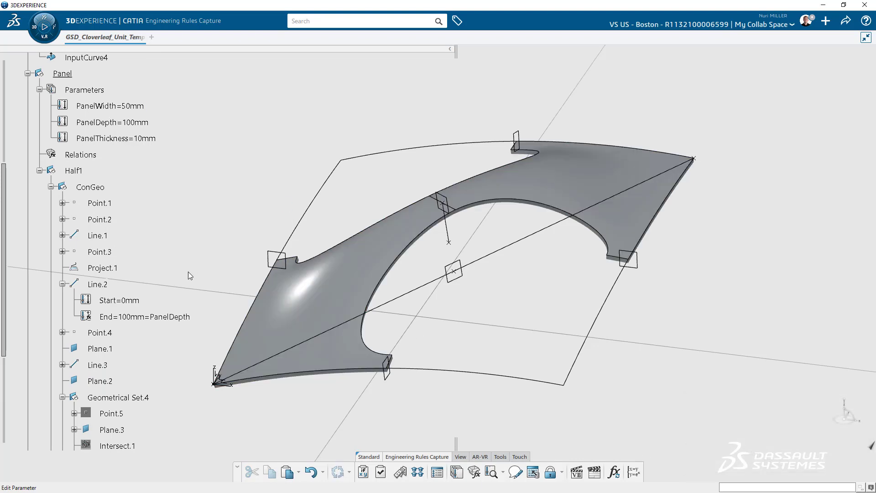
pyautogui.scroll(-3, 186, 279)
pyautogui.click(236, 212)
# Step: Drive the End length of Line.5 in Geometrical Set.5 with a formula equal to PanelWidth
pyautogui.scroll(-2, 137, 256)
pyautogui.click(62, 292)
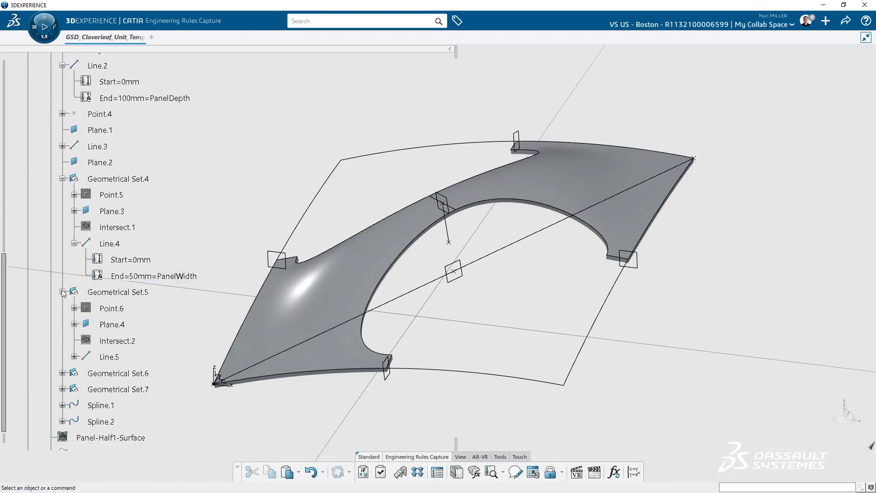
pyautogui.click(74, 357)
pyautogui.doubleClick(127, 389)
pyautogui.write('=')
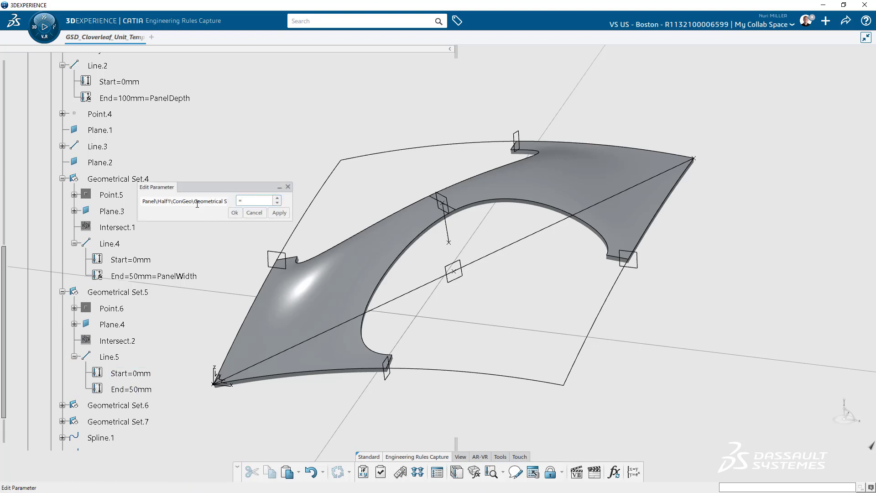
pyautogui.scroll(10, 143, 163)
pyautogui.click(112, 149)
pyautogui.press('Return')
pyautogui.scroll(-10, 194, 310)
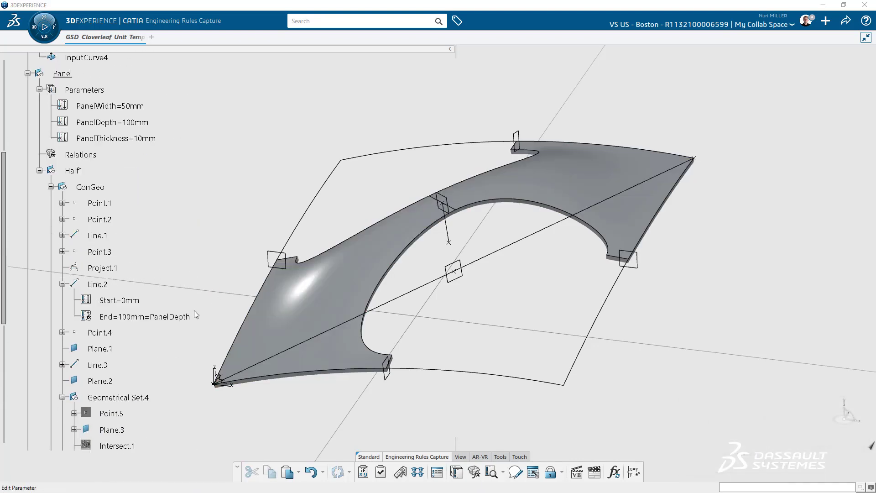
pyautogui.scroll(-4, 163, 324)
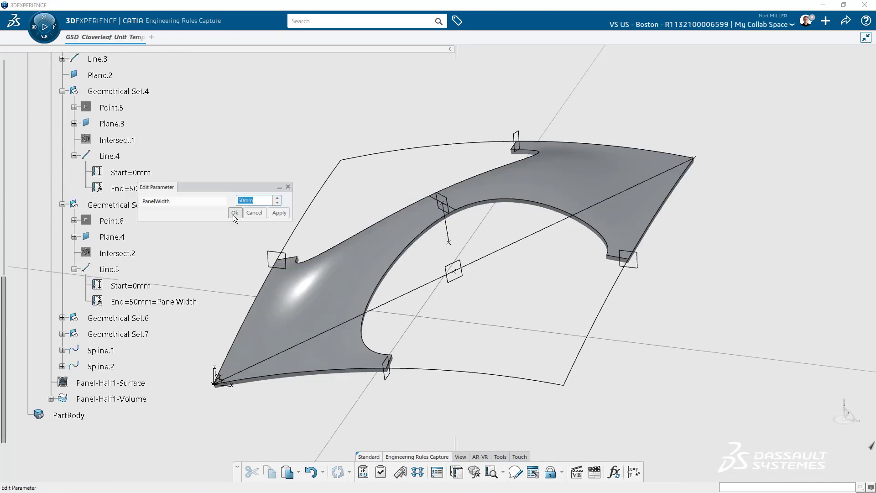
pyautogui.click(235, 212)
# Step: Drive the End length of Line.6 in Geometrical Set.6 with a formula equal to PanelWidth
pyautogui.click(62, 318)
pyautogui.click(74, 383)
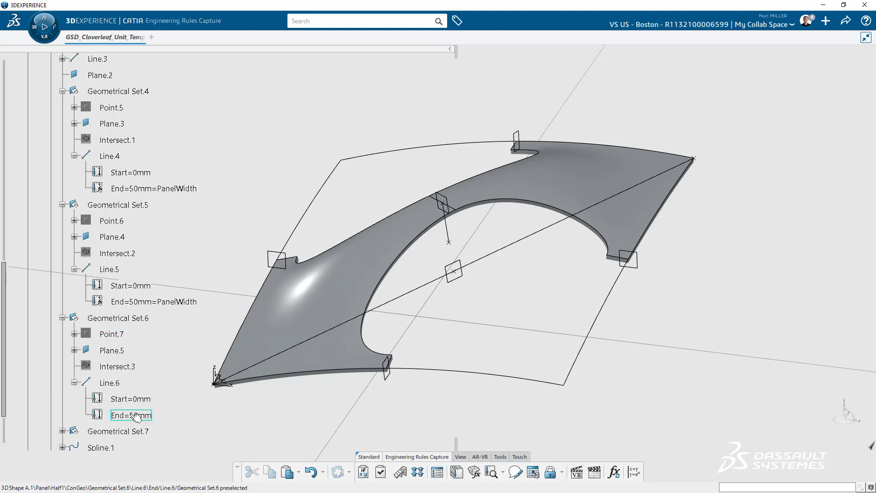
pyautogui.doubleClick(136, 417)
pyautogui.write('=')
pyautogui.scroll(8, 116, 142)
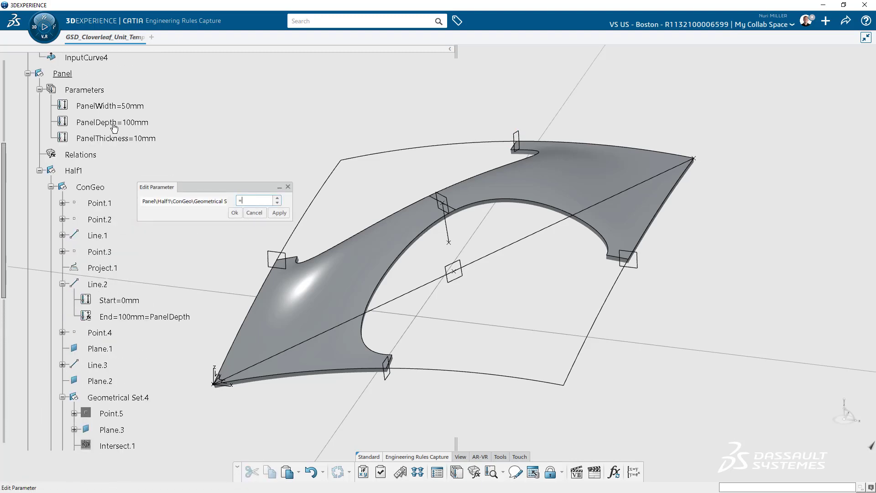
pyautogui.click(114, 111)
pyautogui.click(235, 213)
pyautogui.scroll(-8, 158, 347)
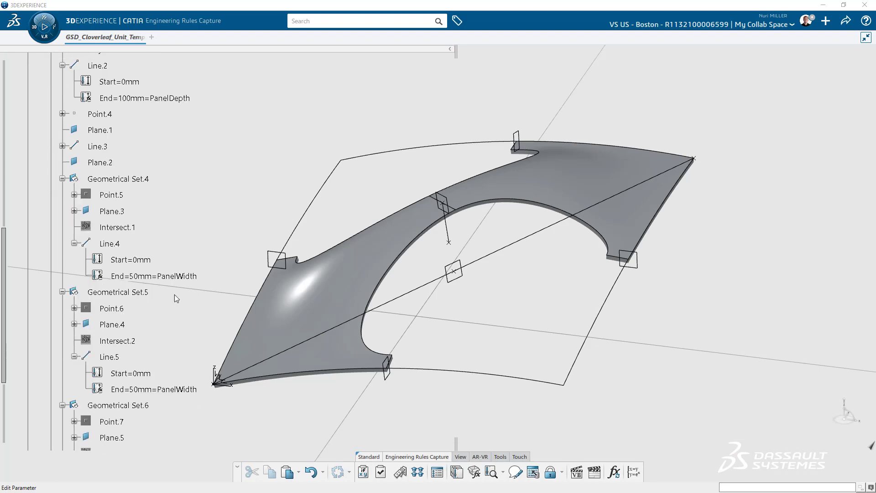
pyautogui.click(235, 214)
# Step: Drive the End length of Line.7 in Geometrical Set.7 with a formula equal to PanelWidth
pyautogui.scroll(-5, 192, 264)
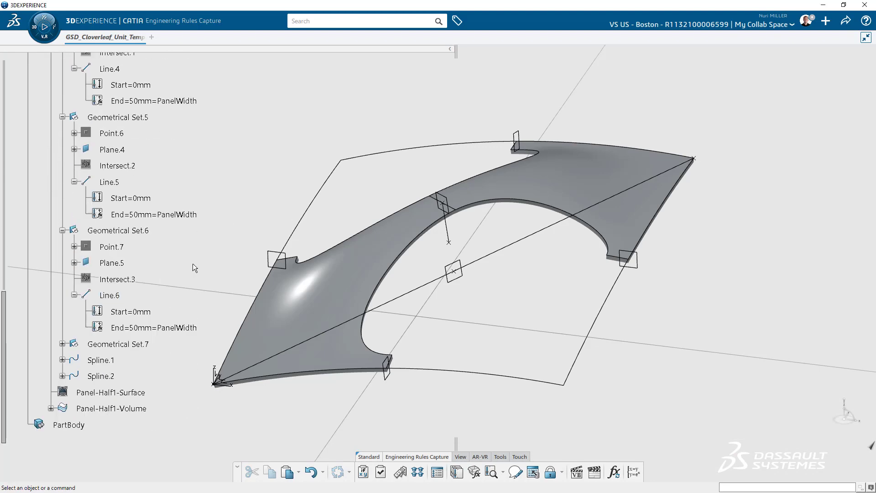
pyautogui.click(62, 344)
pyautogui.click(74, 408)
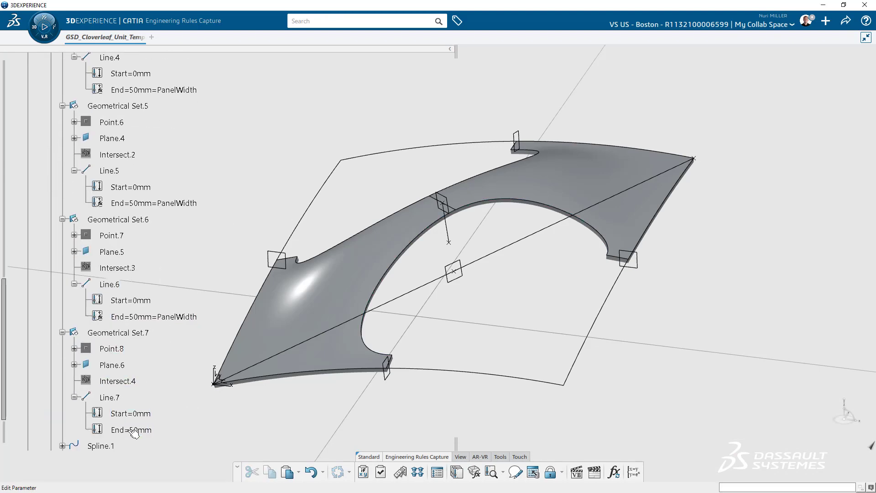
pyautogui.doubleClick(132, 430)
pyautogui.scroll(8, 124, 124)
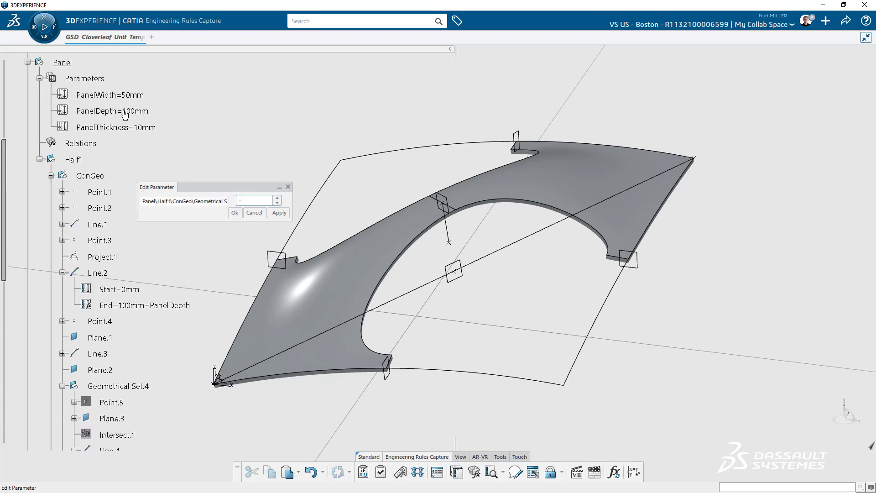
pyautogui.click(122, 95)
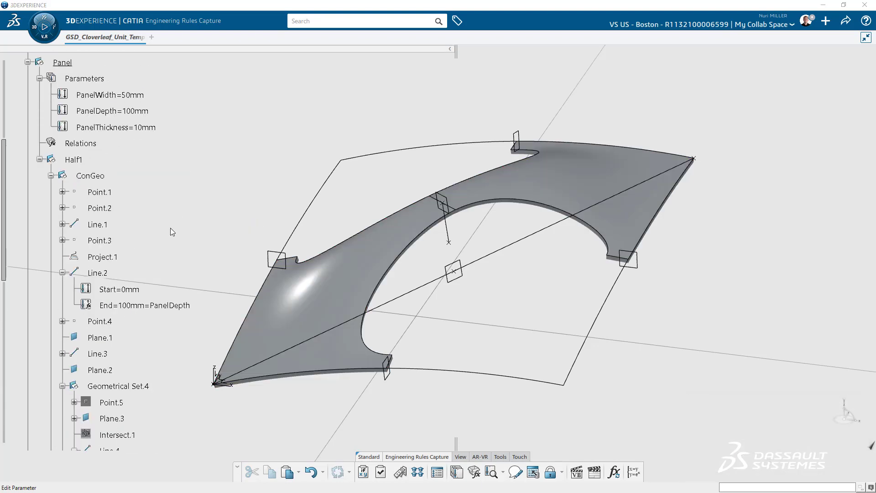
pyautogui.scroll(-6, 171, 228)
pyautogui.click(238, 210)
# Step: Drive the First Offset of Panel-Half1-Volume with a formula equal to PanelThickness
pyautogui.scroll(-3, 157, 291)
pyautogui.scroll(-3, 157, 291)
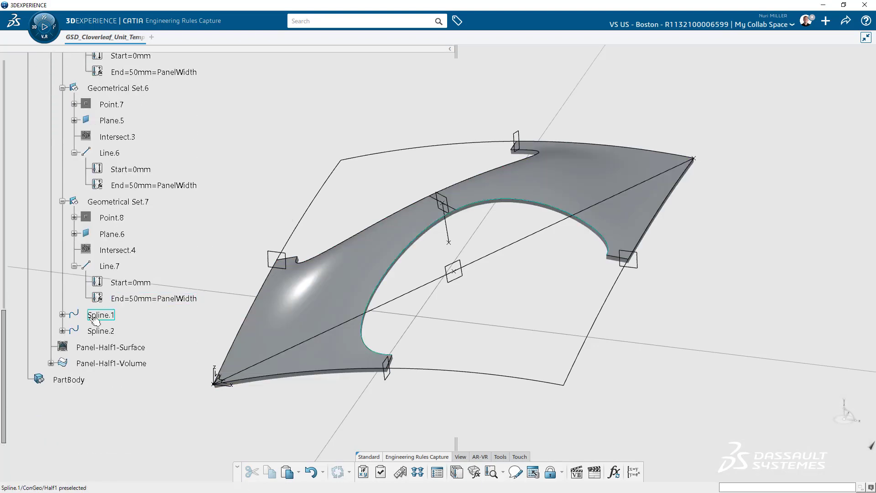
pyautogui.click(50, 364)
pyautogui.doubleClick(122, 380)
pyautogui.scroll(10, 132, 221)
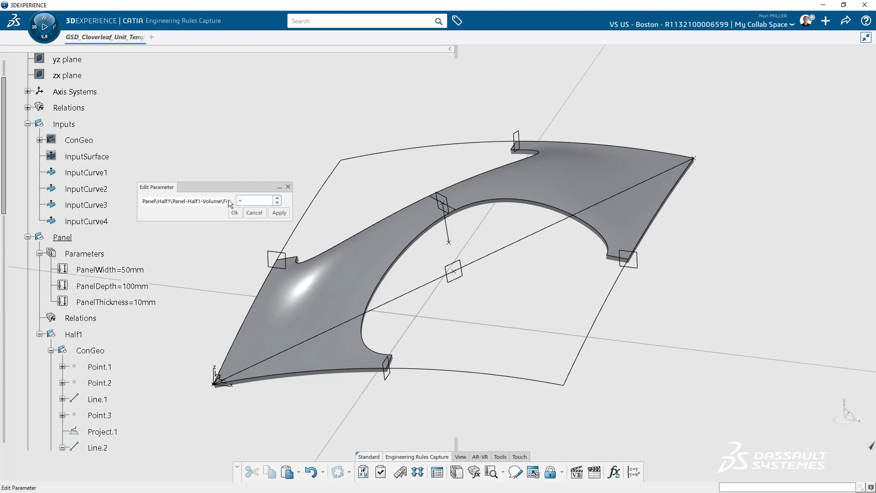
pyautogui.click(110, 302)
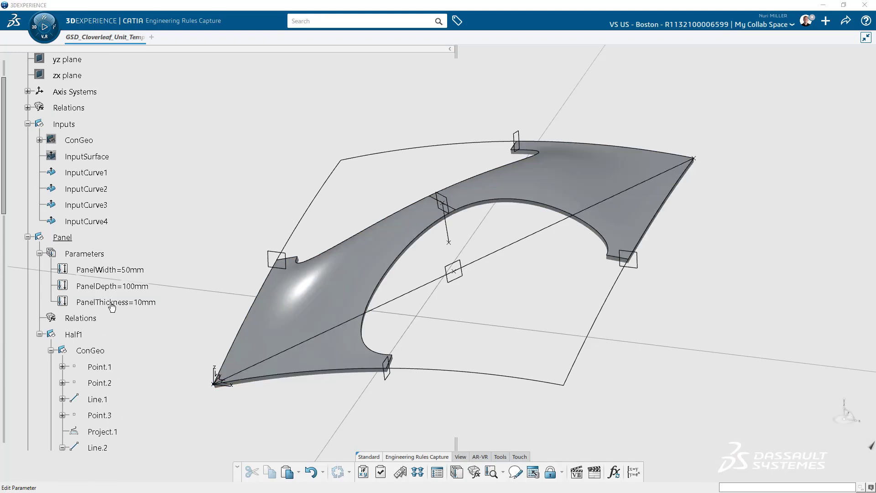
pyautogui.scroll(-5, 151, 260)
pyautogui.click(225, 212)
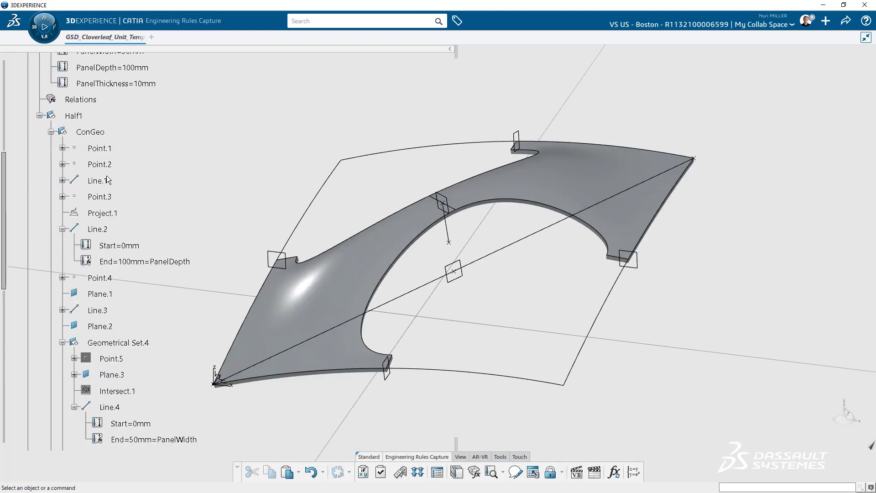
# Step: Collapse Half1's ConGeo set and set the PanelWidth parameter to 150 mm
pyautogui.click(52, 132)
pyautogui.scroll(3, 149, 133)
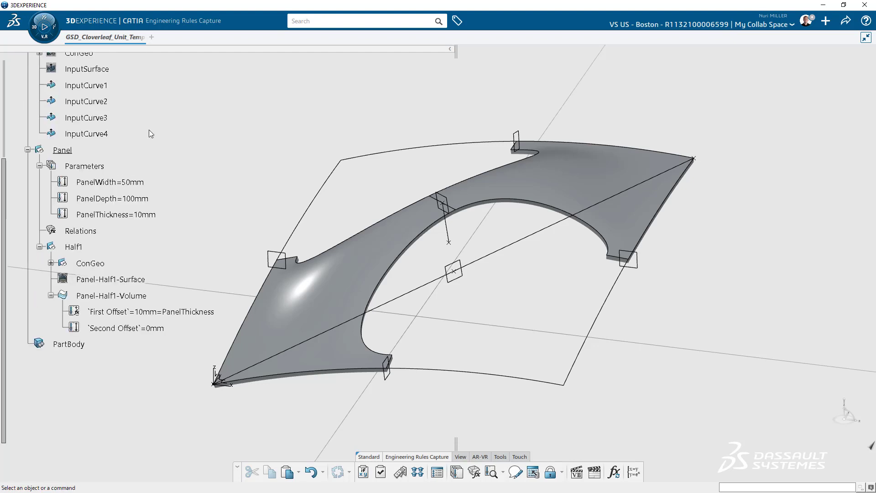
pyautogui.doubleClick(140, 183)
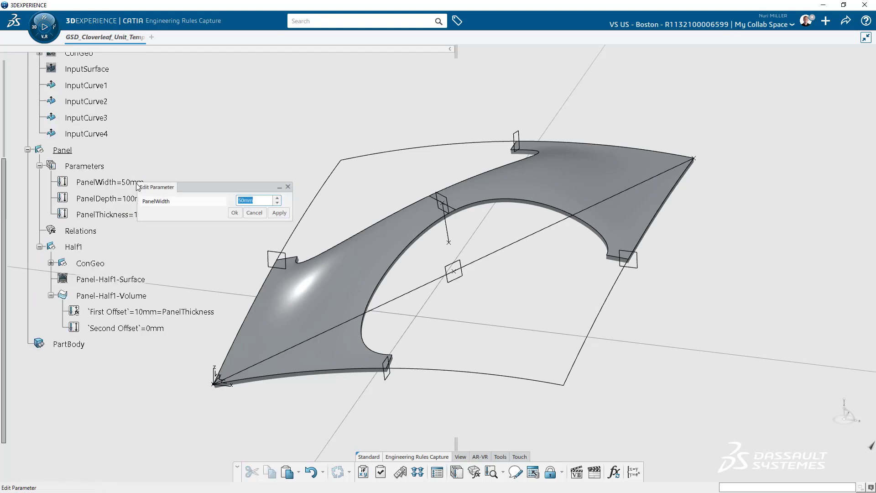
pyautogui.write('150')
pyautogui.press('Return')
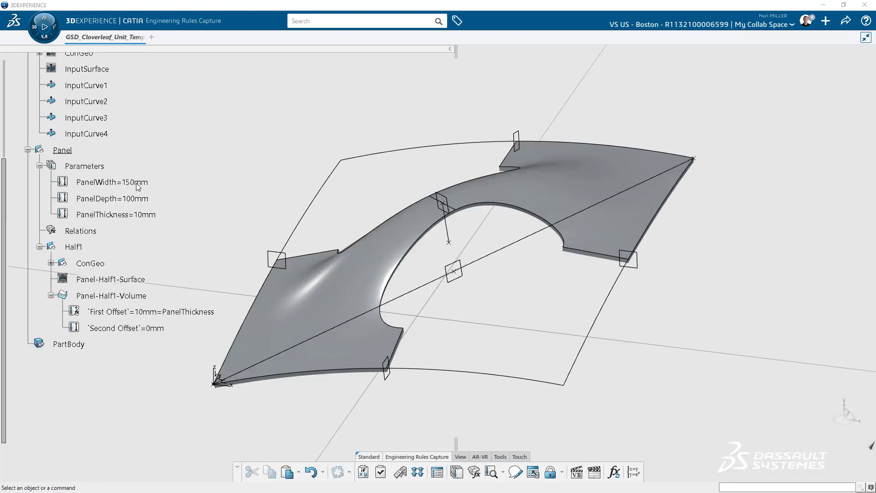
# Step: Drive the end offset of Line.3, the point-direction line through Point.4, with a formula equal to PanelWidth
pyautogui.moveTo(157, 166); pyautogui.dragTo(214, 186, button='middle')
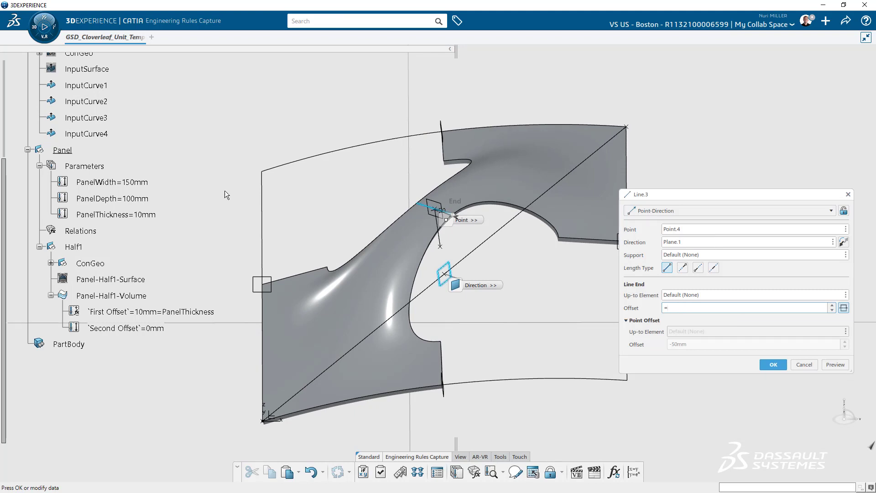
pyautogui.click(116, 184)
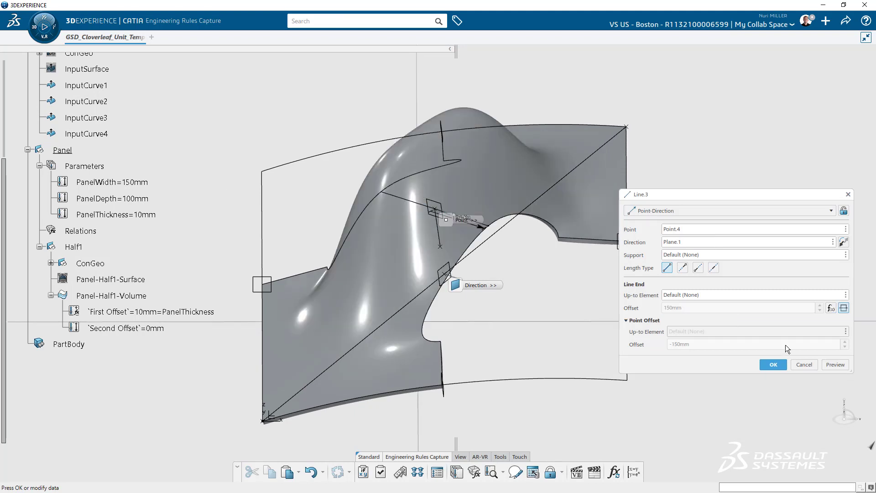
pyautogui.click(774, 365)
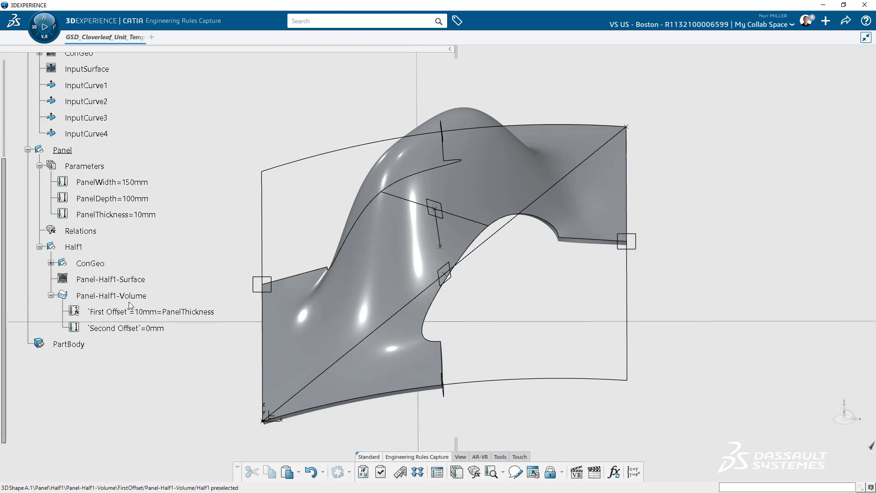
# Step: Set the PanelWidth parameter to 50 mm
pyautogui.moveTo(156, 252); pyautogui.dragTo(228, 247, button='middle')
pyautogui.scroll(2, 117, 166)
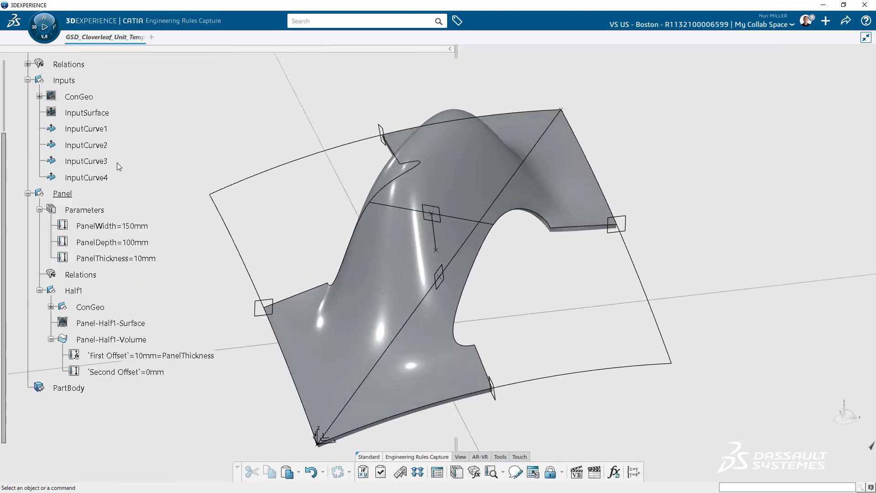
pyautogui.doubleClick(137, 228)
pyautogui.write('50mm')
pyautogui.press('Return')
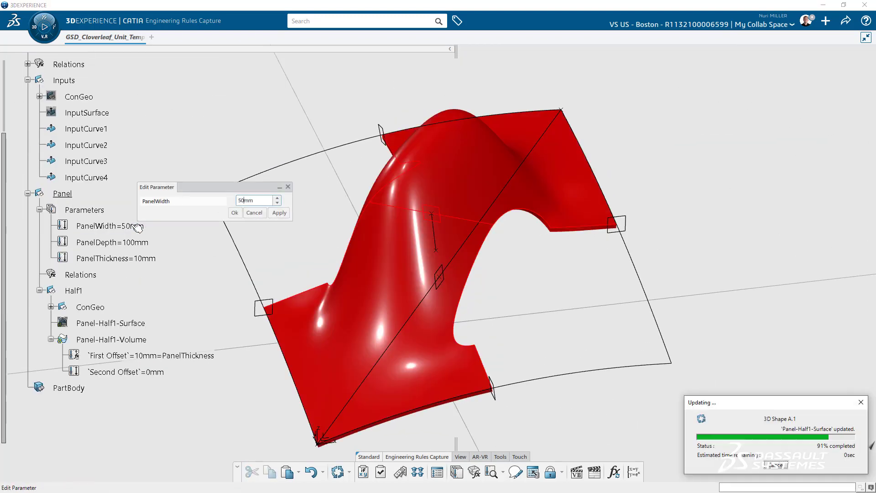
# Step: Set the PanelDepth parameter to 200 mm and the PanelThickness parameter to 25 mm
pyautogui.doubleClick(128, 245)
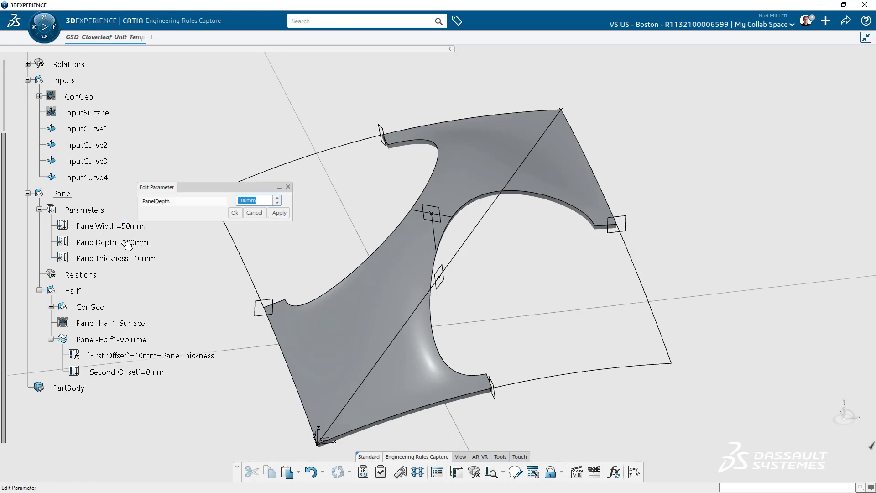
pyautogui.press('Return')
pyautogui.moveTo(502, 349); pyautogui.dragTo(327, 289, button='middle')
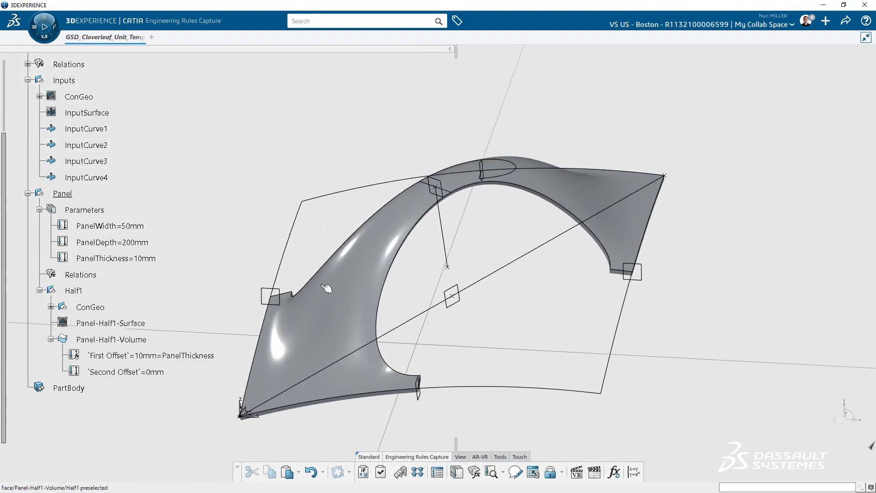
pyautogui.doubleClick(139, 259)
pyautogui.write('25')
pyautogui.press('Return')
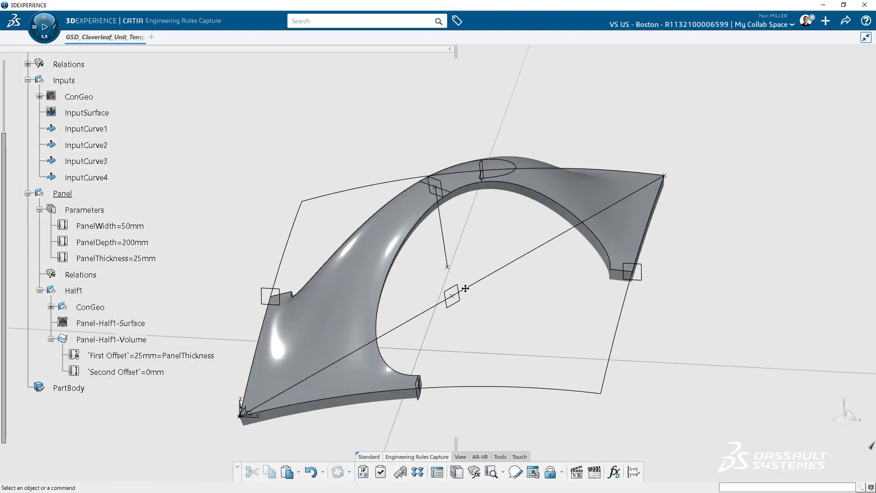
# Step: Set the PanelDepth parameter to 100 mm and the PanelThickness parameter to 10 mm
pyautogui.moveTo(456, 150); pyautogui.dragTo(146, 259, button='middle')
pyautogui.click(136, 243)
pyautogui.doubleClick(136, 247)
pyautogui.write('10')
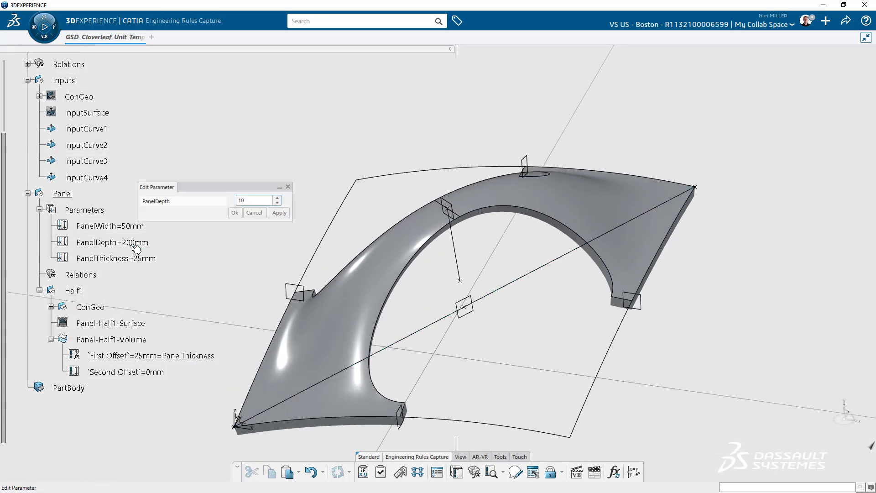
pyautogui.write('0')
pyautogui.press('Return')
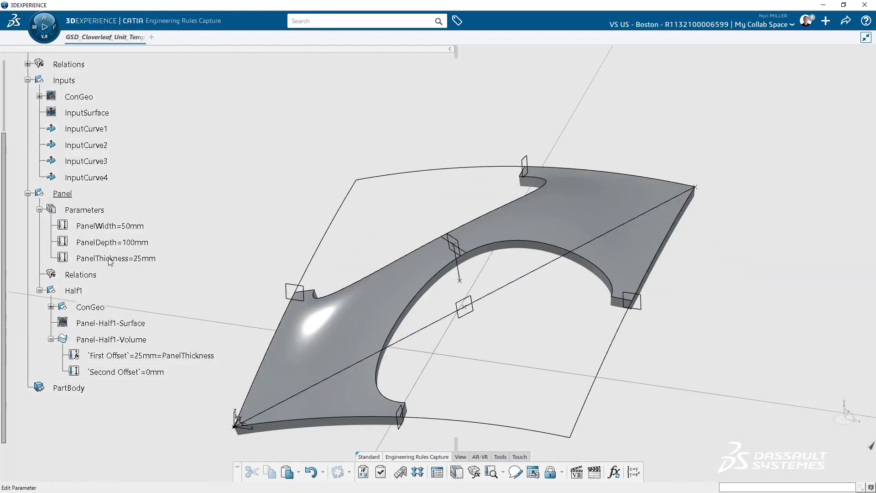
pyautogui.doubleClick(110, 260)
pyautogui.write('10')
pyautogui.press('Return')
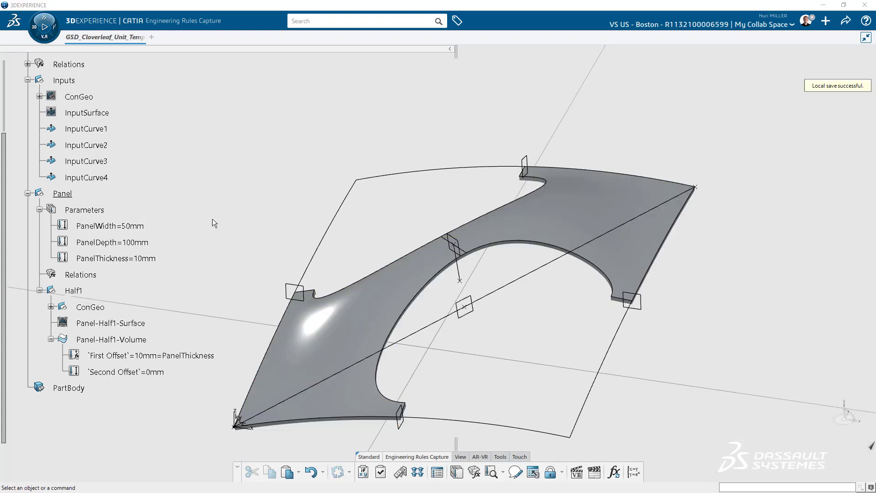
# Step: Expand the Relations set directly under 3D Shape A.1 and select Formula.1, which drives Line.2's End length
pyautogui.moveTo(212, 220); pyautogui.dragTo(222, 224, button='middle')
pyautogui.scroll(2, 143, 229)
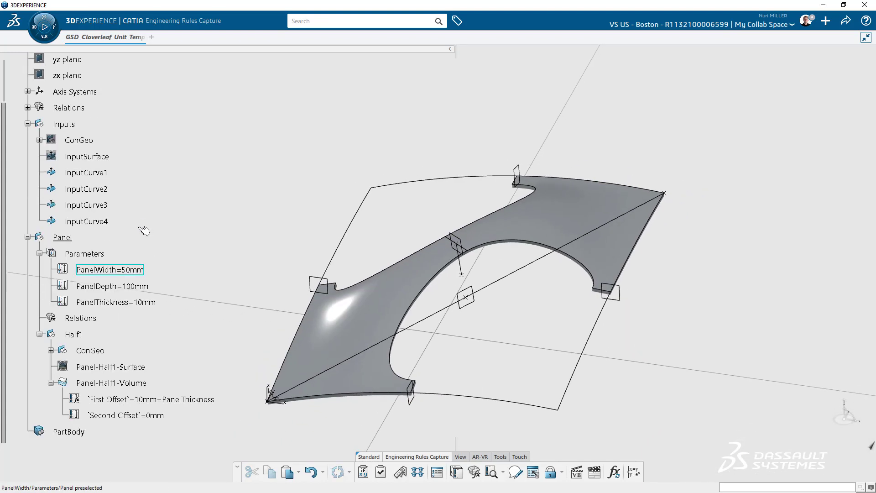
pyautogui.click(28, 151)
pyautogui.click(117, 169)
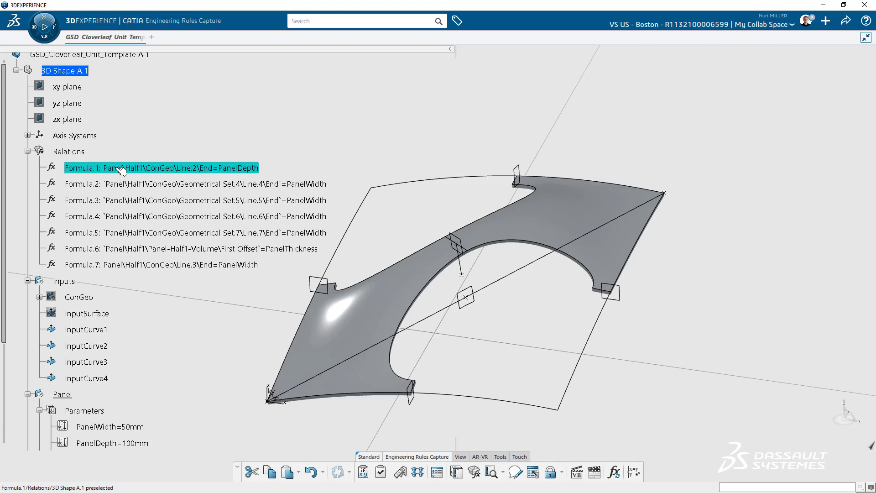
# Step: Reorder Formula.1 through Formula.7 from the top-level relations into the Relations set of Panel
pyautogui.keyDown('shift'); pyautogui.click(125, 266); pyautogui.keyUp('shift')
pyautogui.rightClick(125, 269)
pyautogui.moveTo(201, 267)
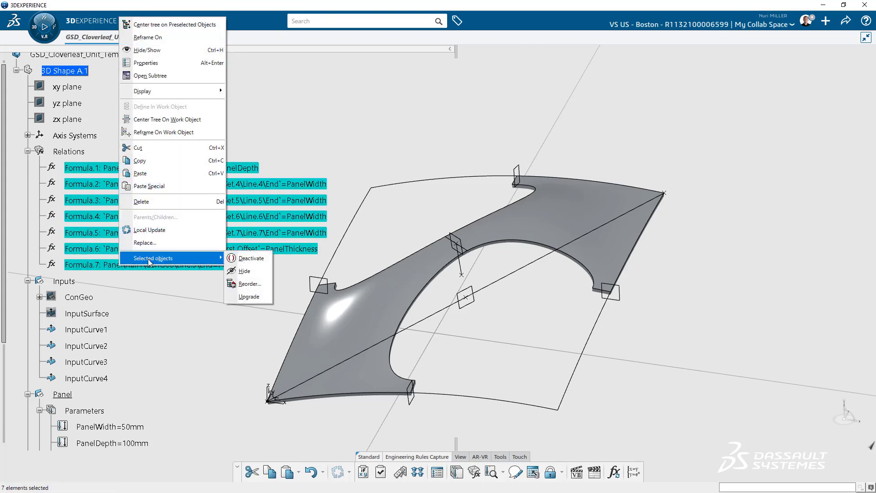
pyautogui.click(250, 274)
pyautogui.scroll(-5, 130, 278)
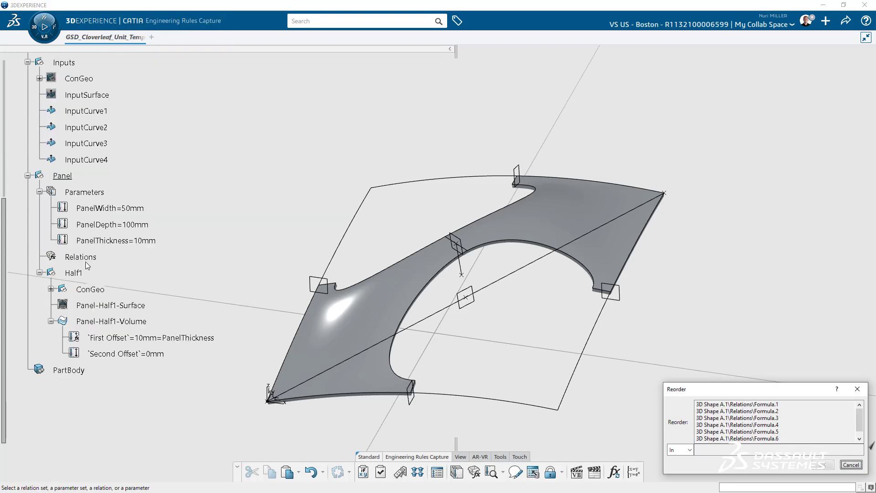
pyautogui.click(822, 465)
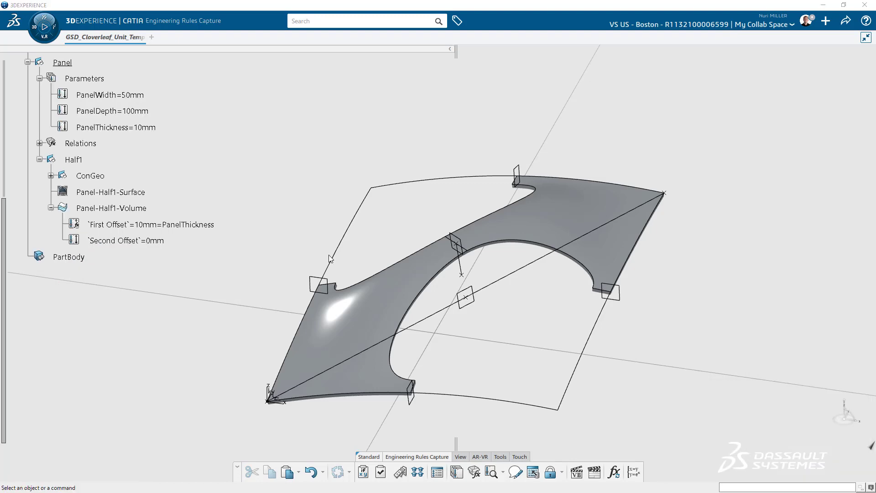
# Step: Check the formulas in Panel's Relations set, and collapse the Relations, Panel-Half1-Volume, Parameters and Half1 branches of the tree
pyautogui.click(40, 274)
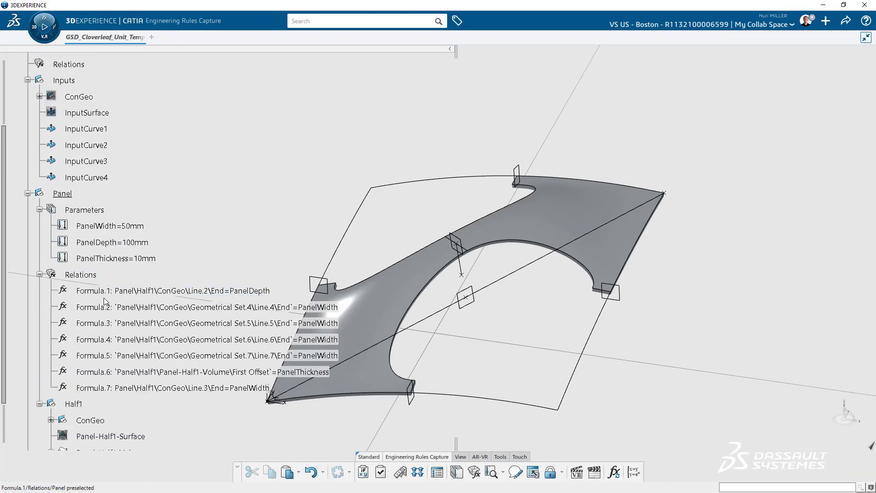
pyautogui.click(40, 275)
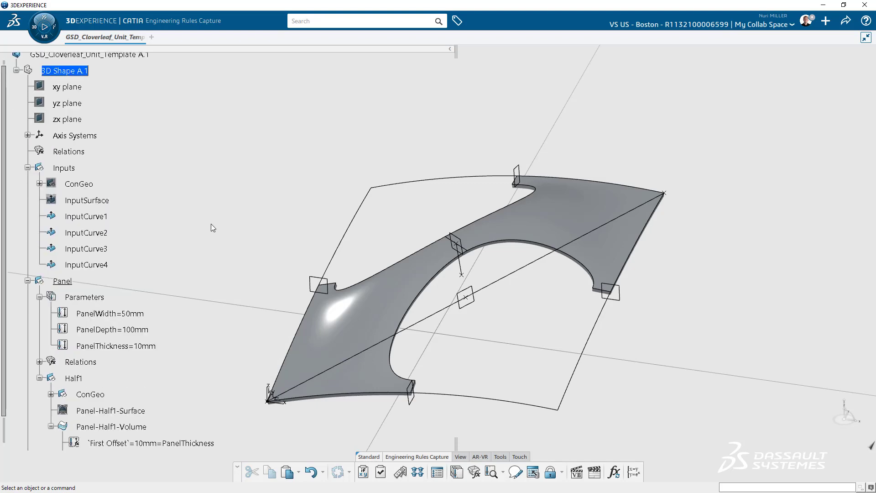
pyautogui.click(51, 426)
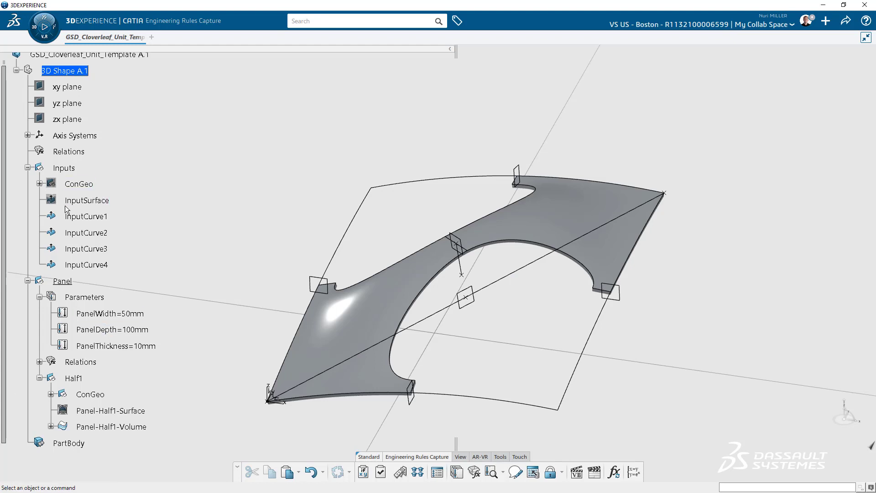
pyautogui.scroll(-2, 144, 262)
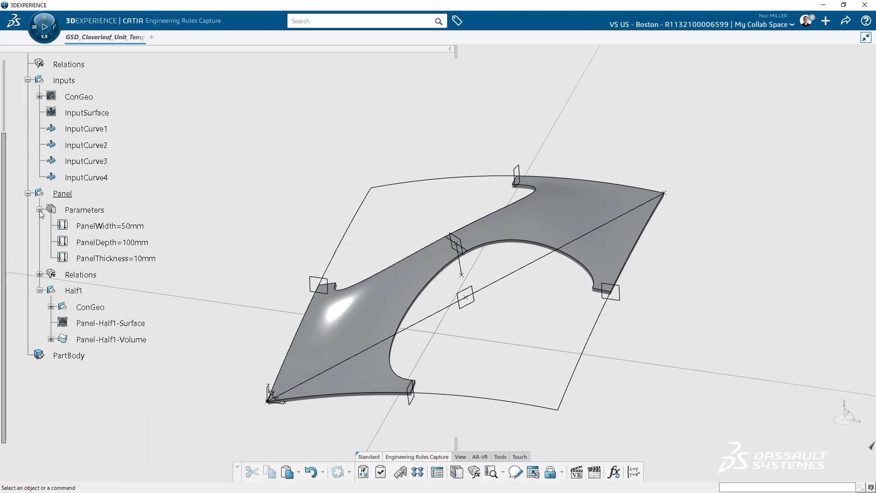
pyautogui.click(39, 210)
pyautogui.scroll(2, 132, 203)
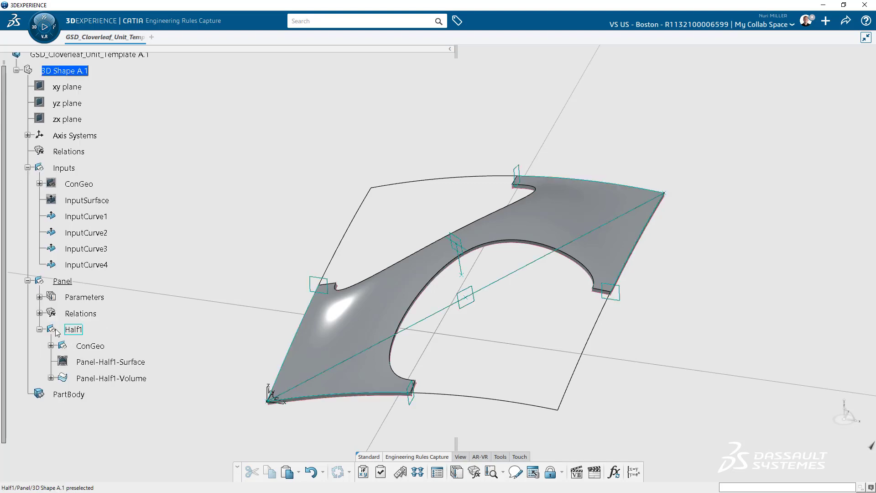
pyautogui.click(39, 329)
# Step: Copy InputCurve1 to InputCurve4 together with the Half1 set and paste them into Panel
pyautogui.click(73, 329)
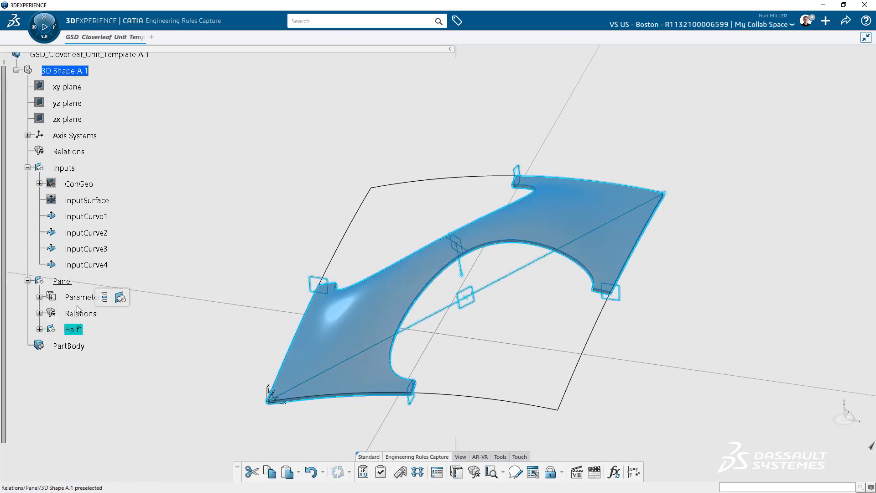
pyautogui.click(86, 216)
pyautogui.keyDown('shift'); pyautogui.click(86, 264); pyautogui.keyUp('shift')
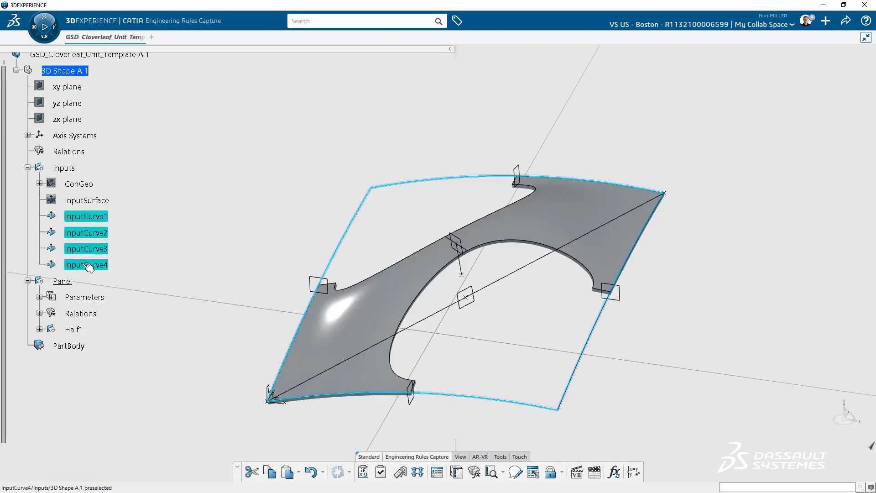
pyautogui.keyDown('ctrl'); pyautogui.click(73, 329); pyautogui.keyUp('ctrl')
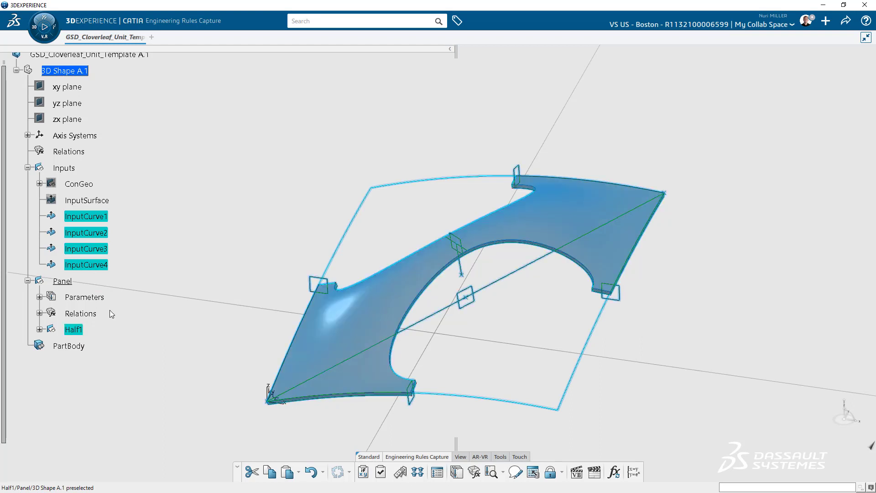
pyautogui.rightClick(104, 221)
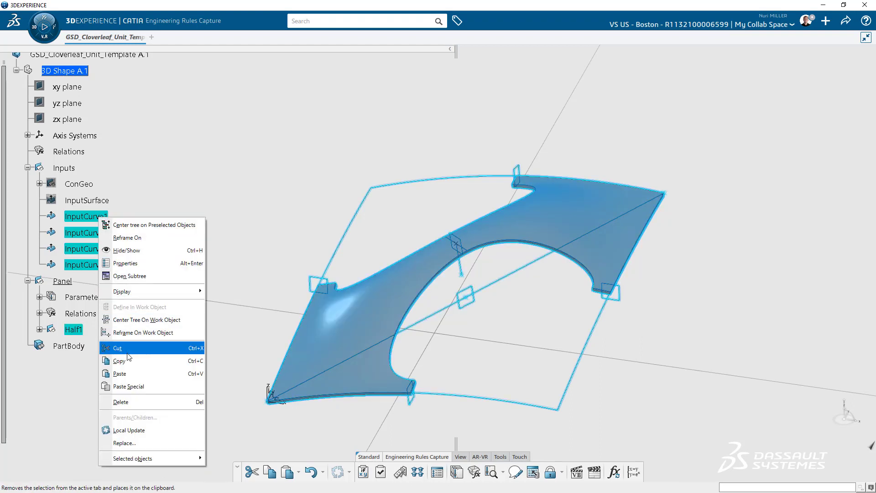
pyautogui.click(114, 349)
pyautogui.rightClick(64, 282)
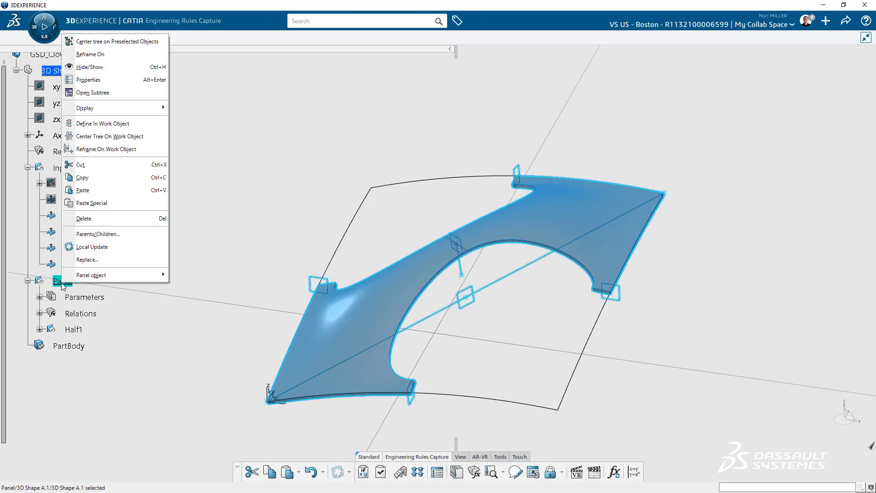
pyautogui.click(73, 197)
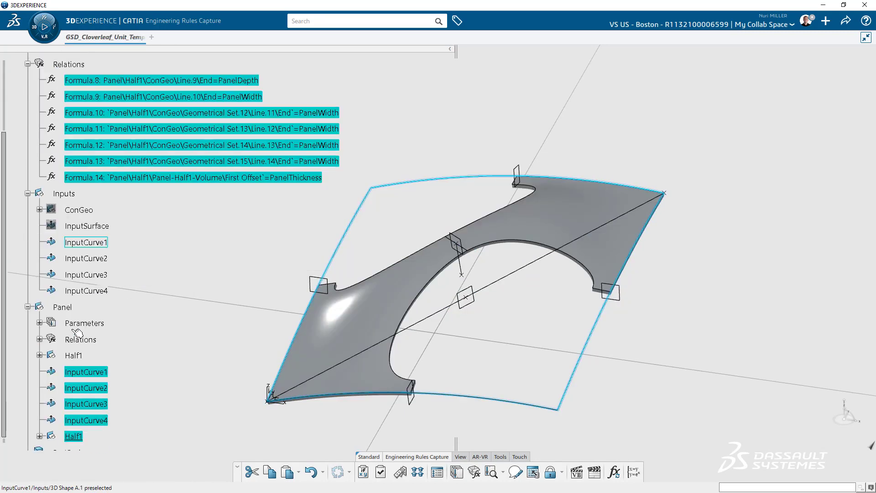
pyautogui.click(142, 318)
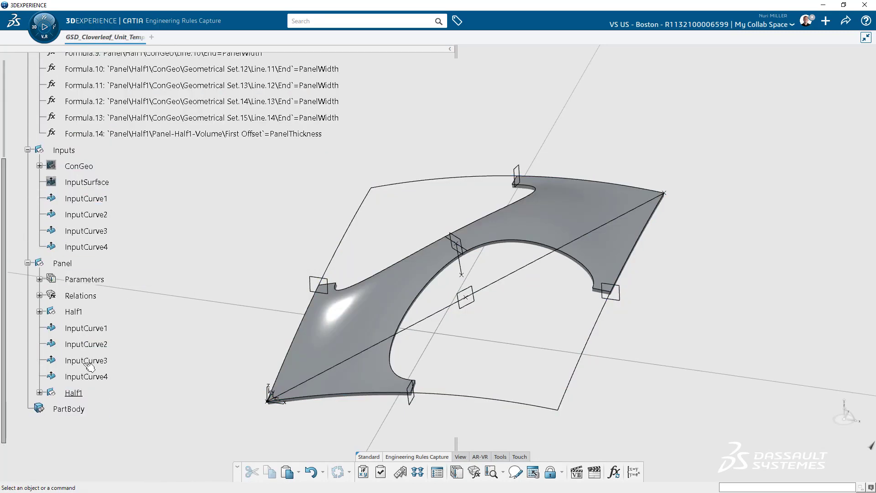
# Step: Replace Panel's pasted InputCurve1, 2, 3 and 4 with InputCurve2, 3, 4 and 1 from Inputs, deleting replaced elements and exclusive parents
pyautogui.click(86, 329)
pyautogui.keyDown('shift'); pyautogui.click(91, 376); pyautogui.keyUp('shift')
pyautogui.rightClick(93, 378)
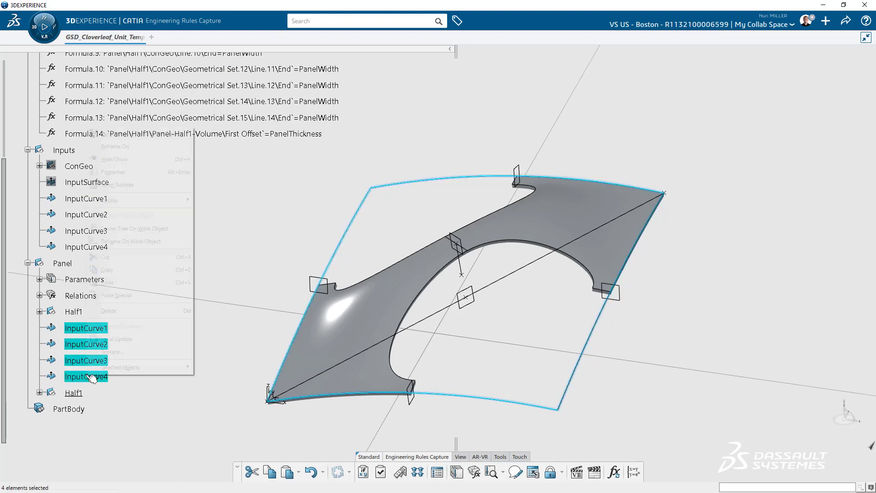
pyautogui.click(120, 352)
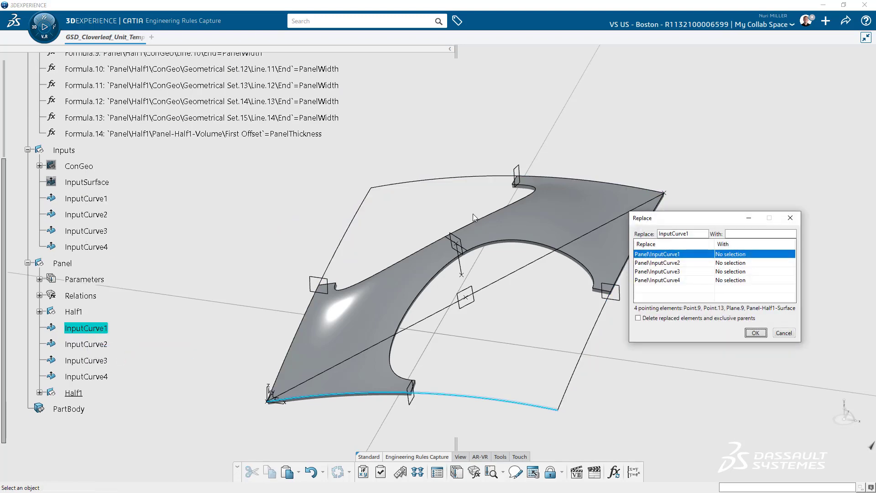
pyautogui.scroll(3, 275, 204)
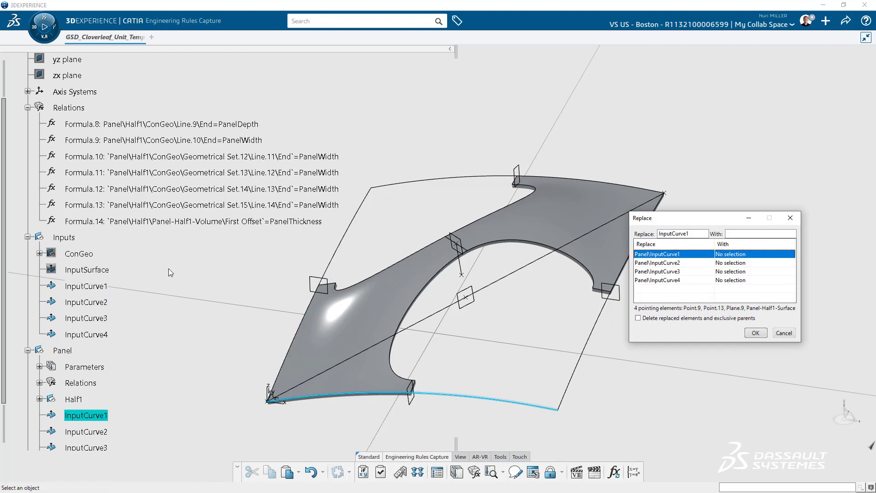
pyautogui.click(95, 304)
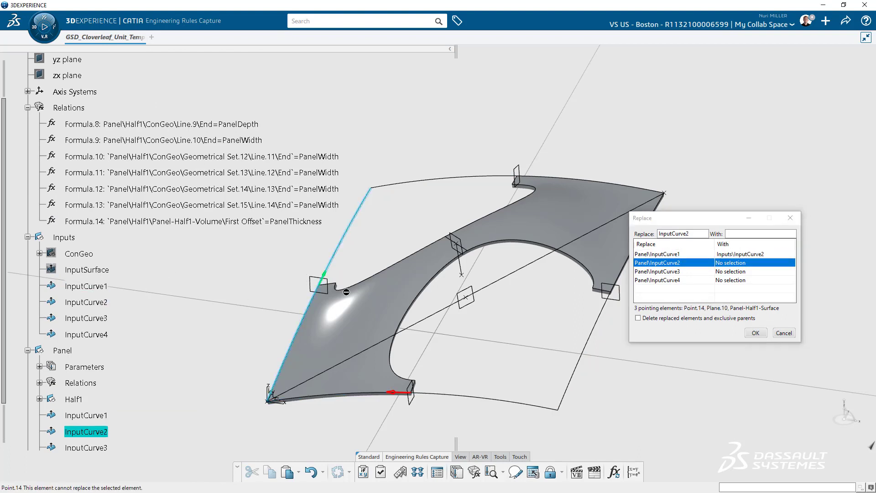
pyautogui.click(89, 318)
pyautogui.click(101, 336)
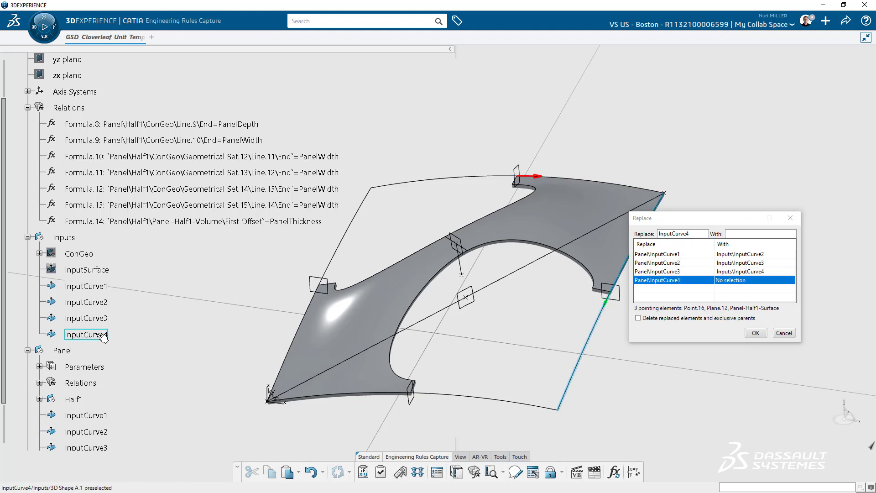
pyautogui.click(86, 286)
pyautogui.click(646, 318)
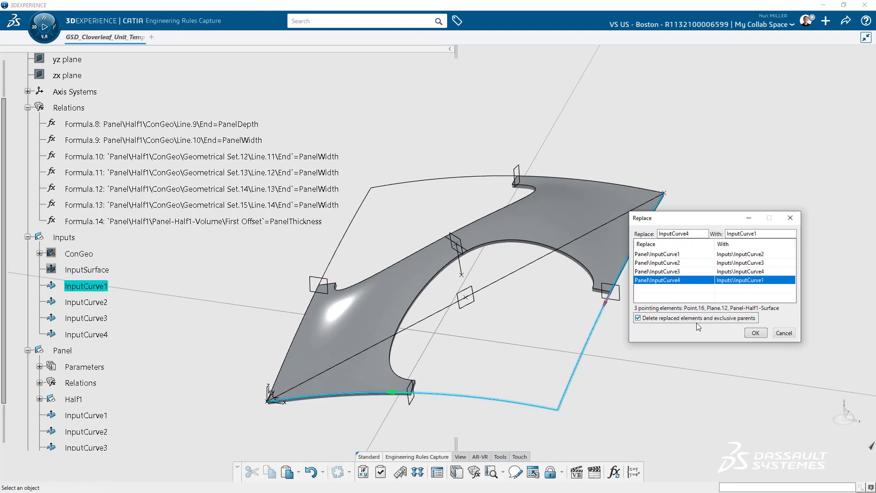
pyautogui.click(755, 333)
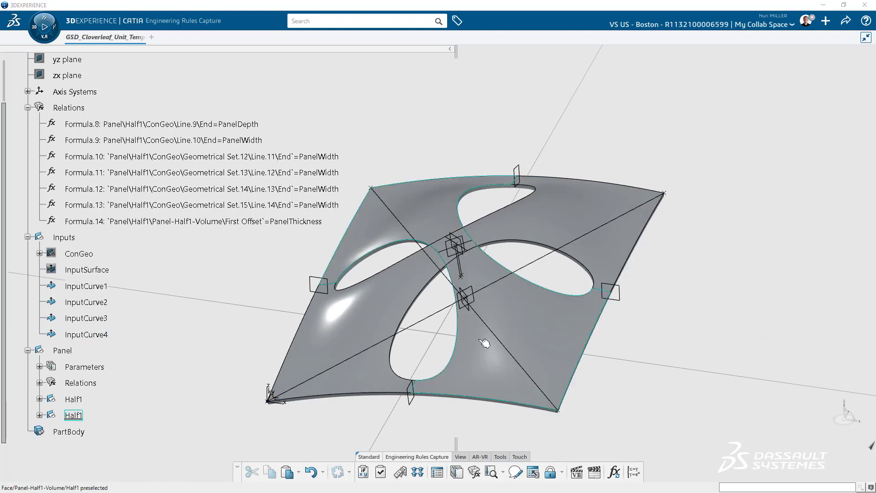
# Step: Reorder Formula.8 through Formula.14 from the top-level relations into the Relations set of Panel
pyautogui.click(158, 128)
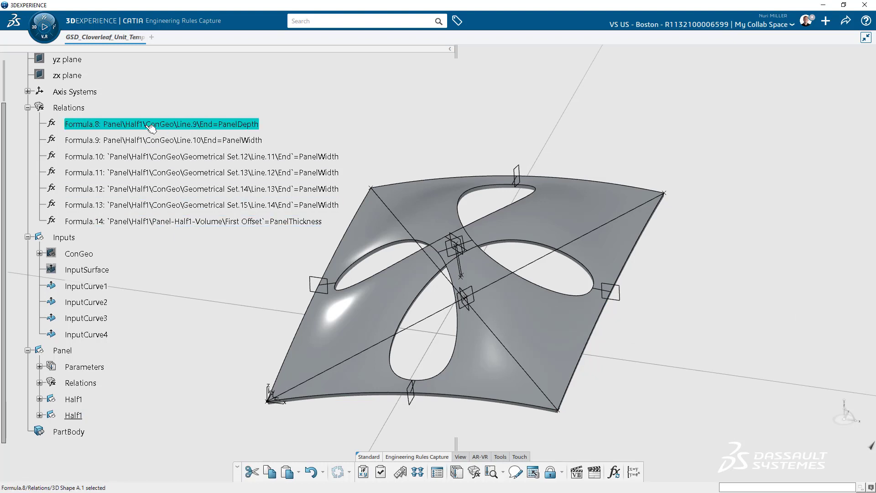
pyautogui.keyDown('shift'); pyautogui.click(155, 222); pyautogui.keyUp('shift')
pyautogui.rightClick(154, 223)
pyautogui.moveTo(187, 463)
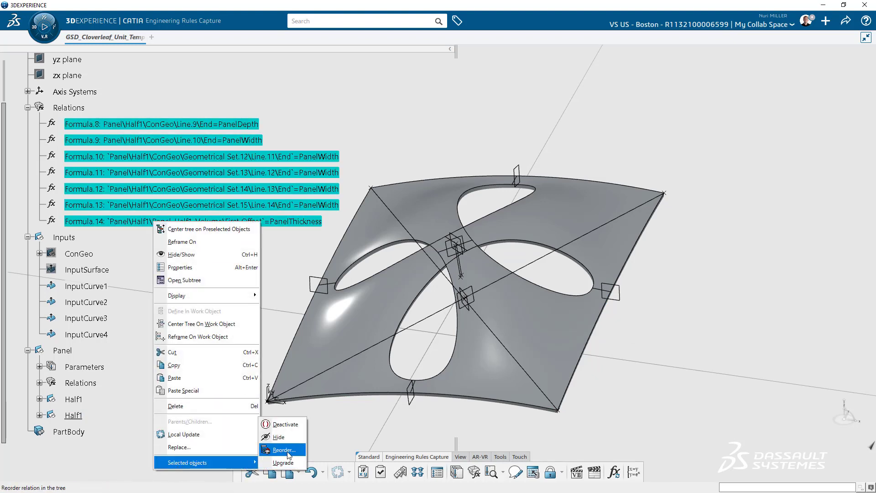
pyautogui.click(274, 448)
pyautogui.click(80, 383)
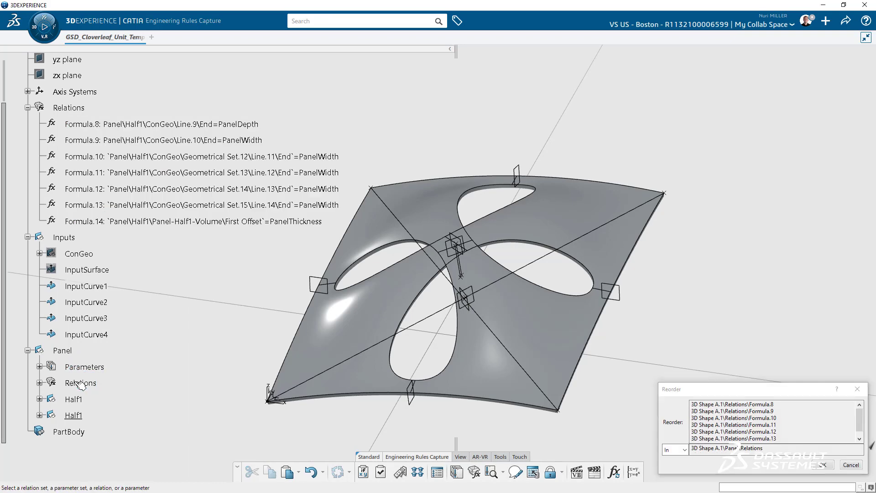
pyautogui.click(827, 464)
# Step: Reverse the direction of Line.9 in the ConGeo set of the second Half1
pyautogui.scroll(-3, 144, 307)
pyautogui.moveTo(298, 301); pyautogui.dragTo(293, 307, button='middle')
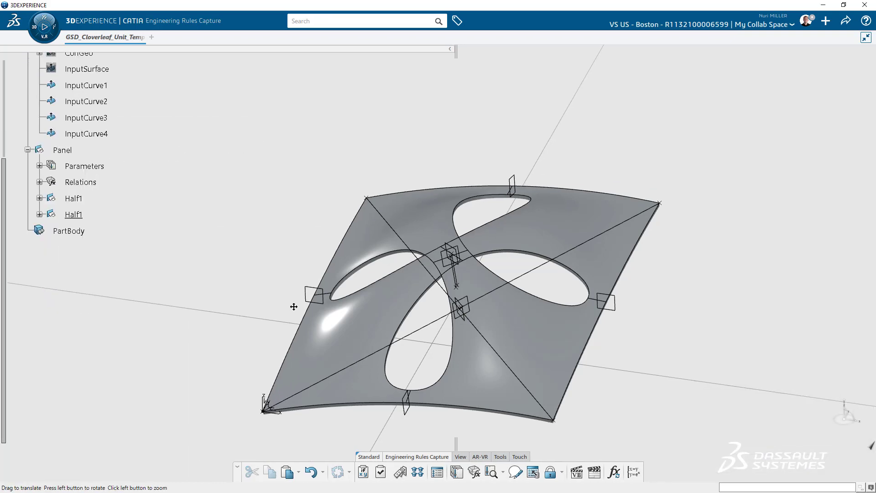
pyautogui.click(79, 216)
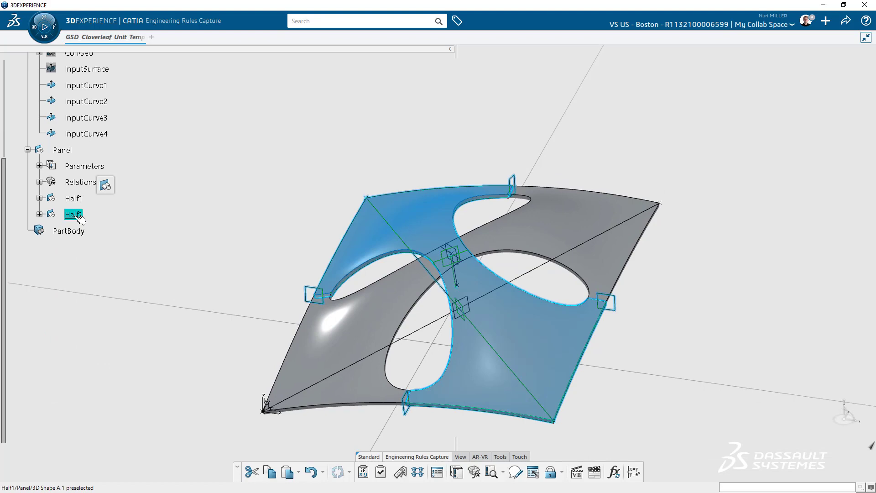
pyautogui.moveTo(513, 325); pyautogui.dragTo(548, 365, button='middle')
pyautogui.click(40, 215)
pyautogui.click(50, 285)
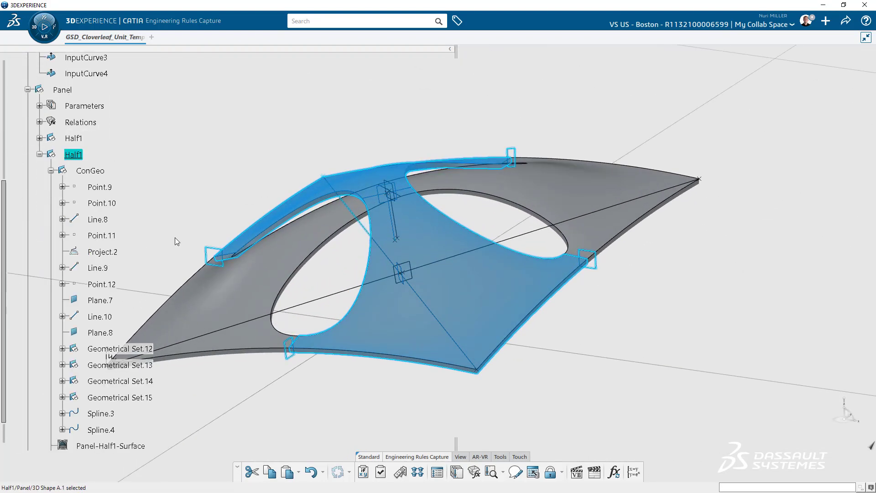
pyautogui.click(98, 268)
pyautogui.doubleClick(105, 270)
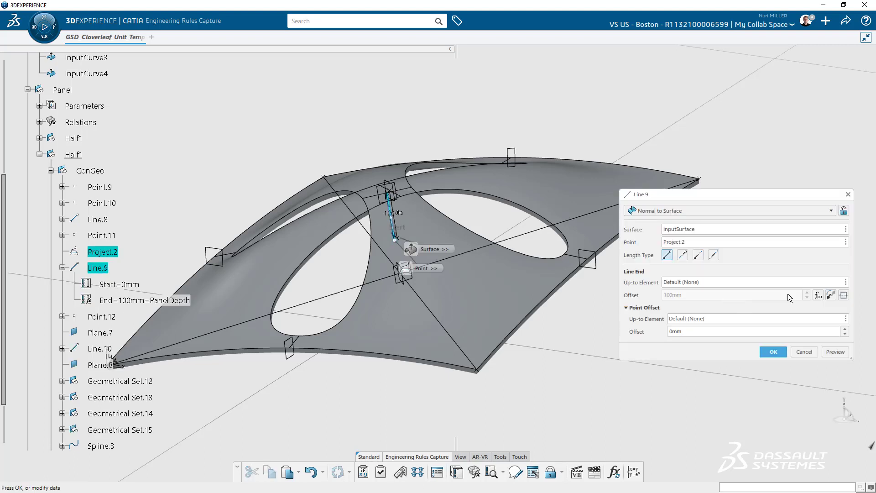
pyautogui.click(832, 295)
pyautogui.click(773, 352)
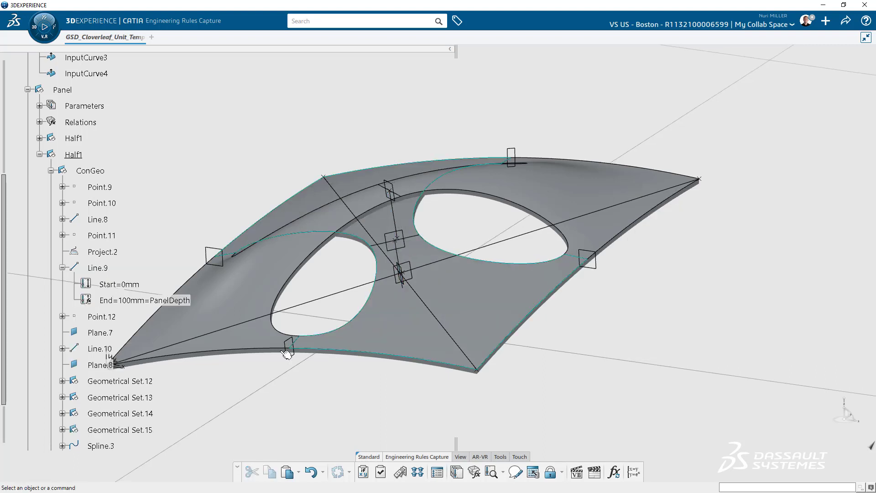
# Step: Reverse the direction of Point.12 along Line.9 in the second Half1's construction geometry
pyautogui.doubleClick(102, 317)
pyautogui.click(710, 390)
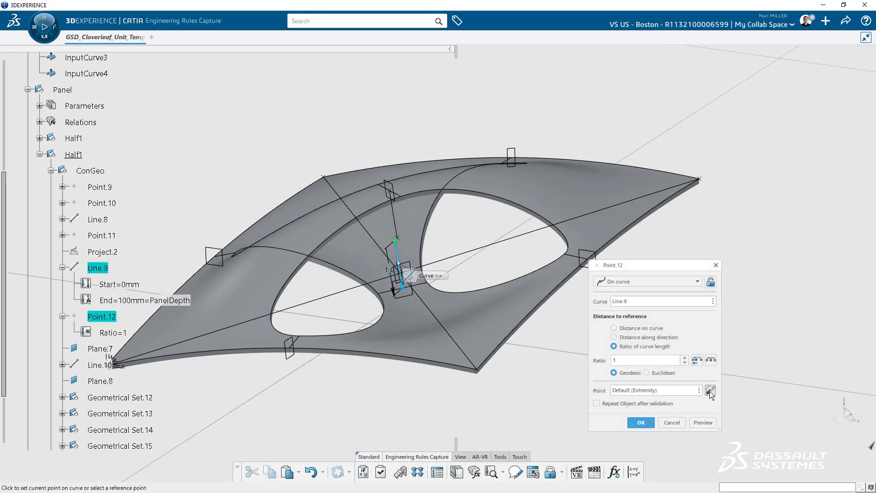
pyautogui.click(642, 423)
pyautogui.moveTo(461, 316); pyautogui.dragTo(463, 315, button='middle')
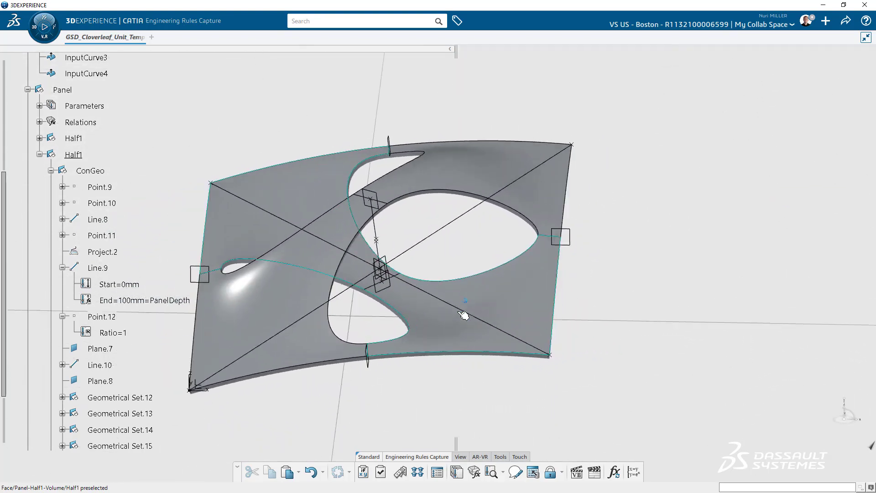
# Step: Show InputSurface and hide the entire Inputs geometrical set
pyautogui.scroll(3, 105, 178)
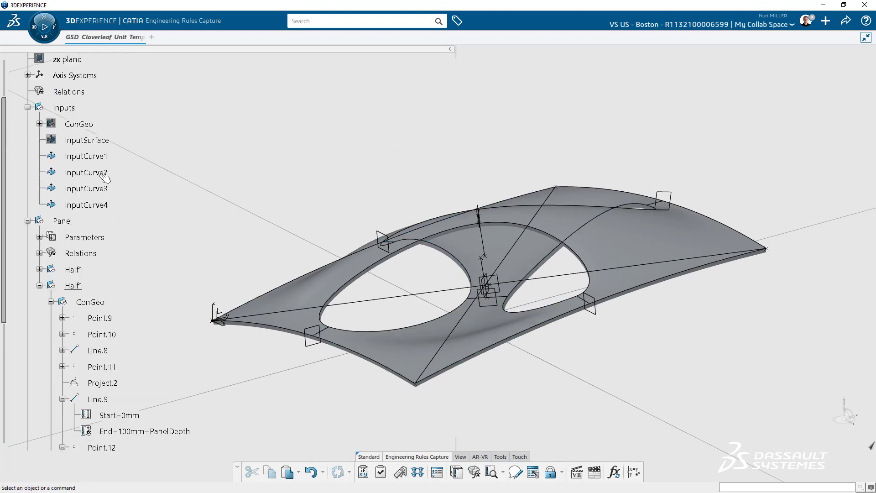
pyautogui.click(91, 141)
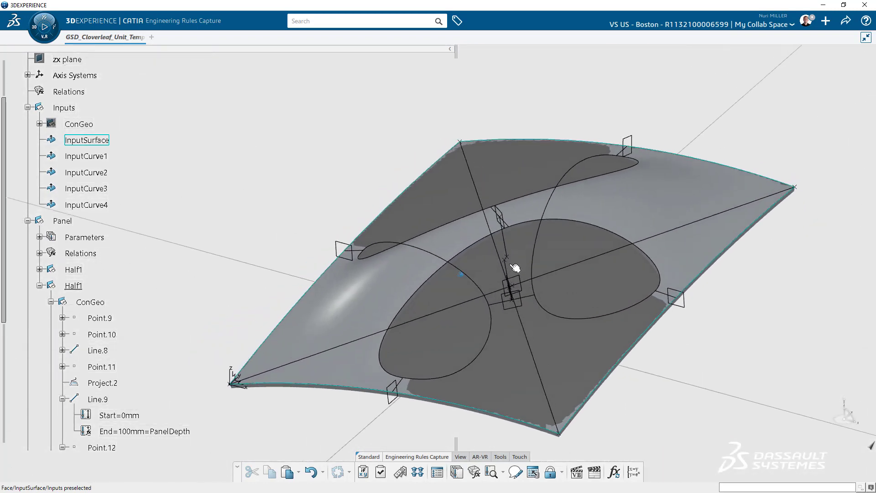
pyautogui.click(67, 109)
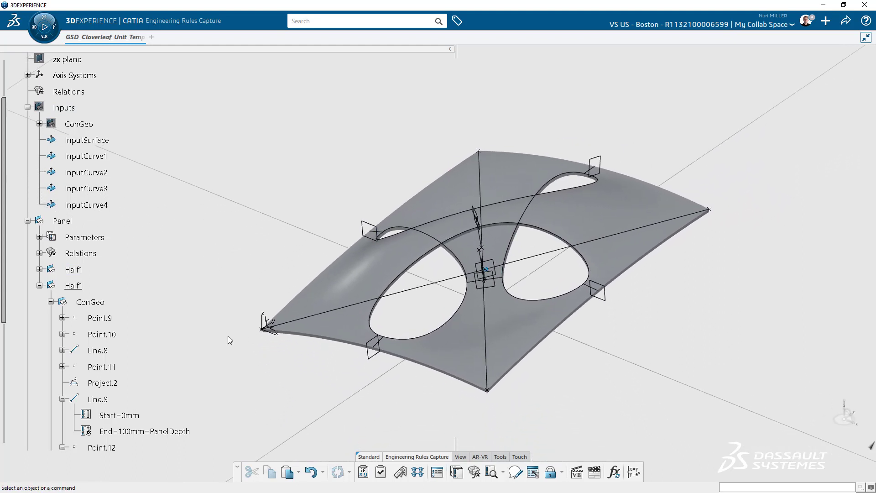
# Step: Hide the ConGeo construction geometry sets of both Half1 sets in Panel
pyautogui.click(51, 302)
pyautogui.click(91, 302)
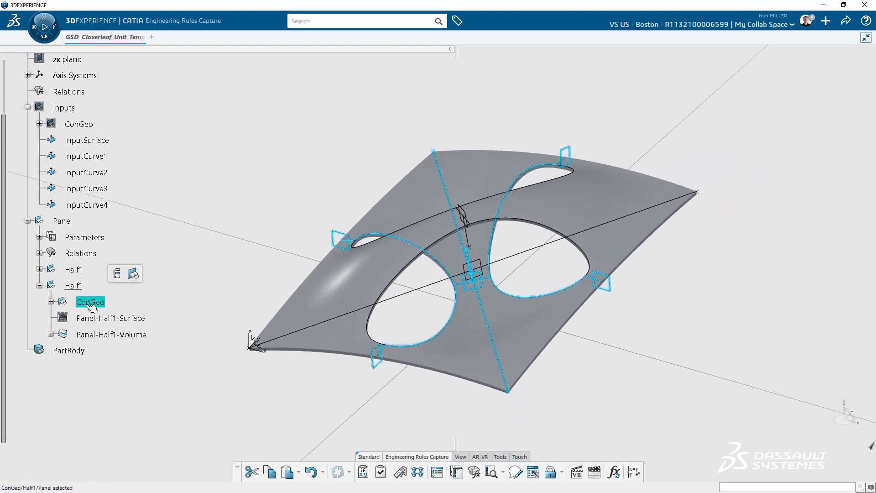
pyautogui.press('space')
pyautogui.click(39, 269)
pyautogui.click(97, 287)
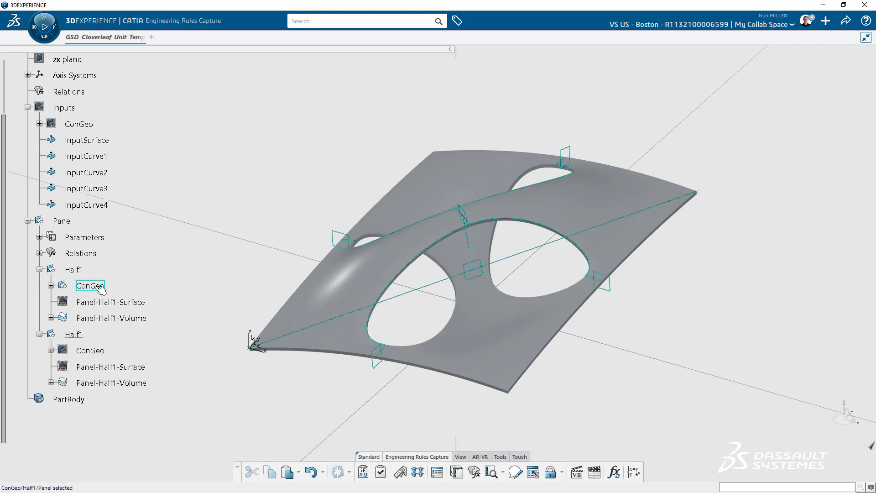
pyautogui.press('space')
# Step: Rename the second Half1 geometrical set as Half2
pyautogui.click(81, 335)
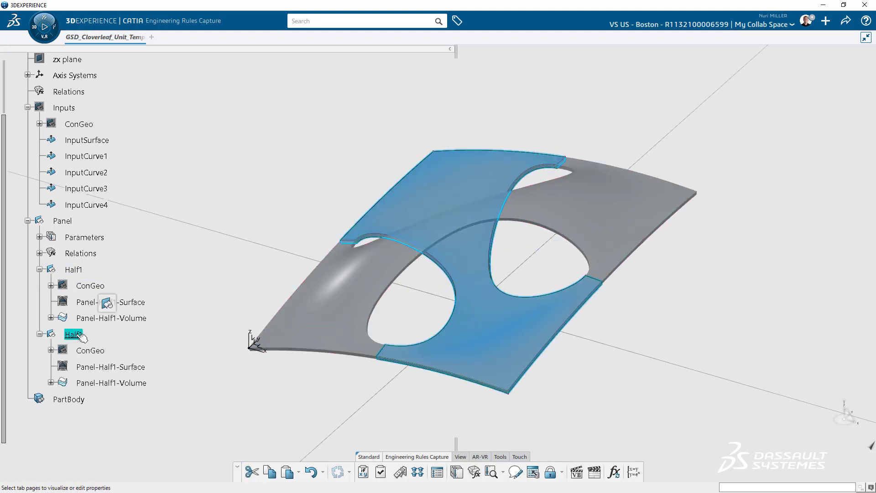
pyautogui.click(120, 78)
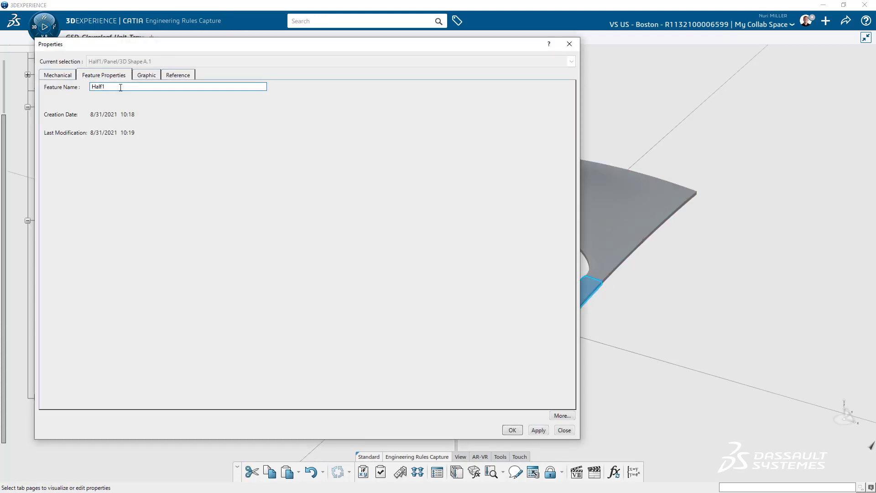
pyautogui.press('BackSpace')
pyautogui.write('2')
pyautogui.press('Return')
# Step: Rename the surface and volume in Half2 as Panel-Half2-Surface and Panel-Half2-Volume
pyautogui.click(106, 367)
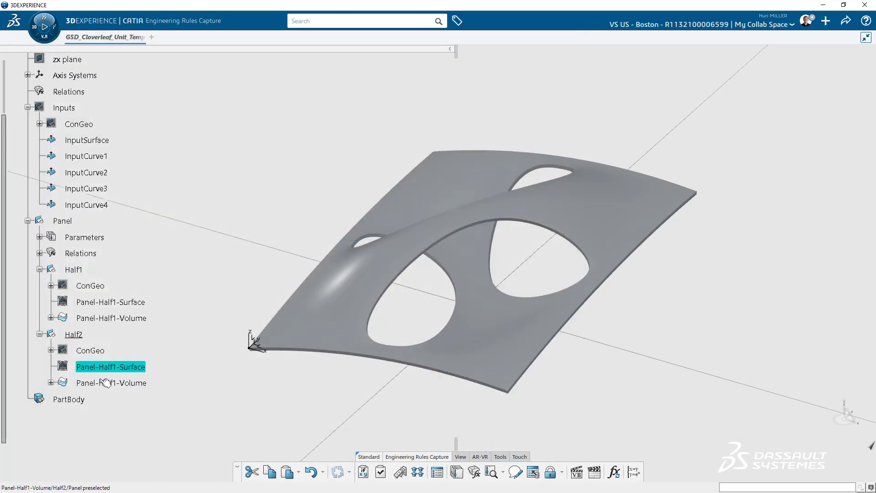
pyautogui.hotkey('alt', 'Return')
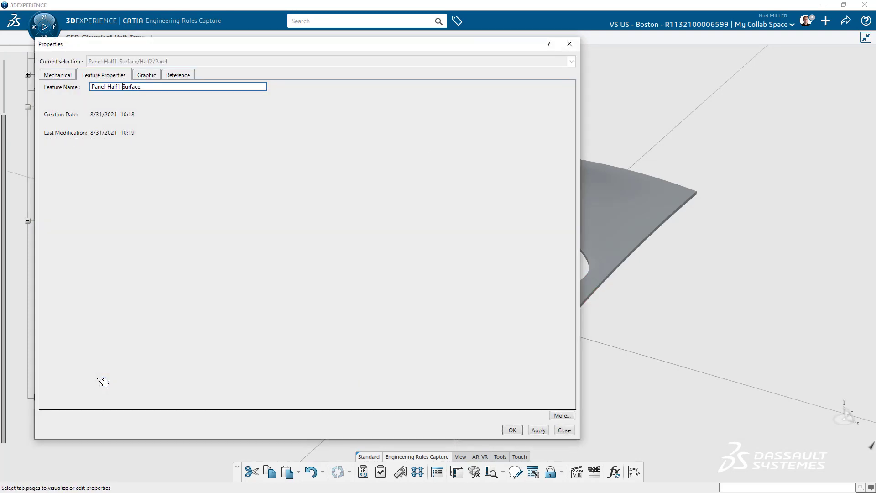
pyautogui.press('Return')
pyautogui.click(109, 385)
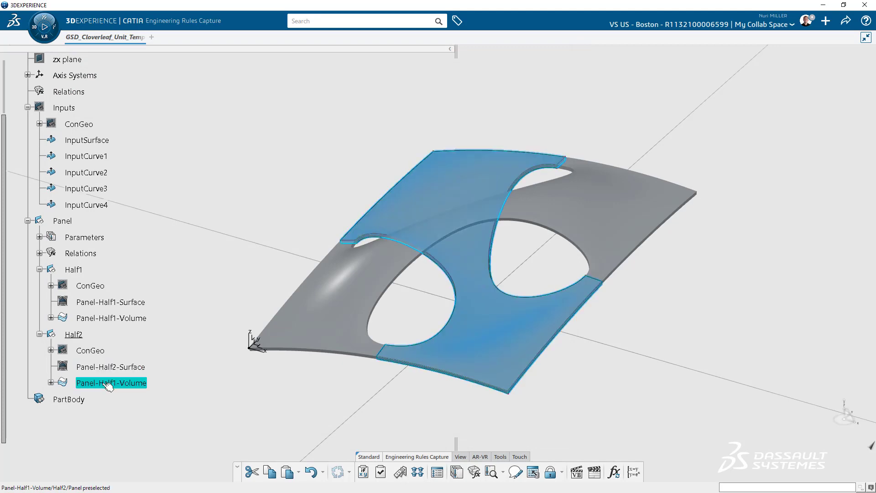
pyautogui.hotkey('alt', 'Return')
pyautogui.press('Left')
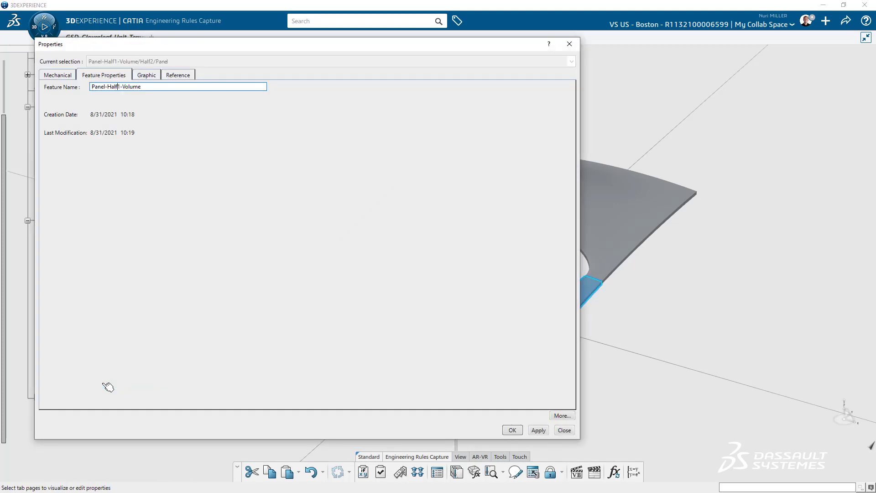
pyautogui.press('Return')
pyautogui.click(181, 294)
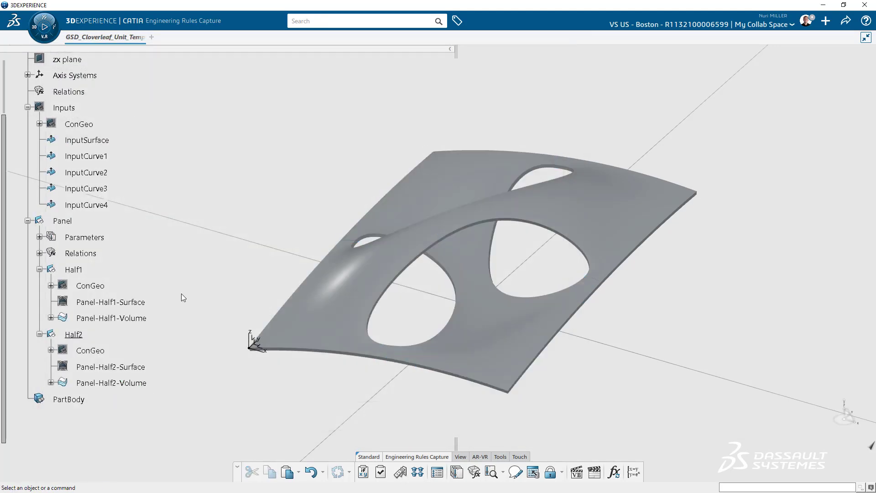
# Step: Try the shaded view mode with sharp edges and restore the material shading without edges
pyautogui.scroll(3, 182, 294)
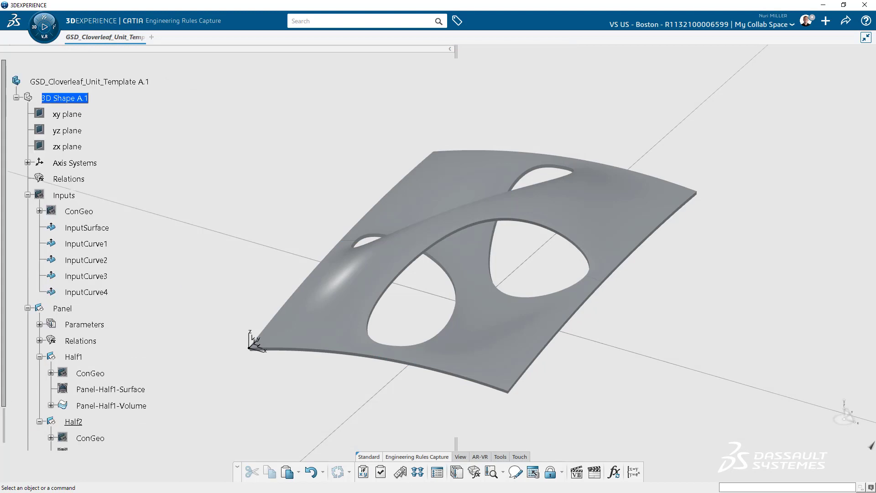
pyautogui.moveTo(246, 275); pyautogui.dragTo(247, 267, button='middle')
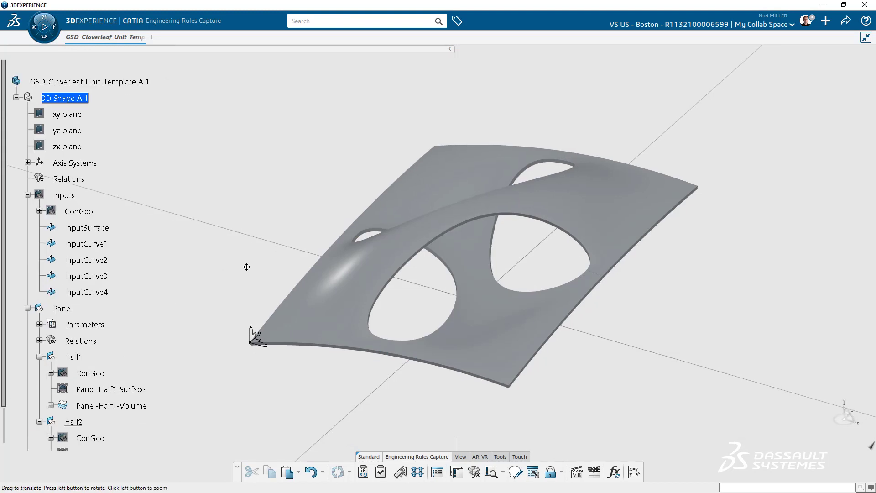
pyautogui.click(460, 457)
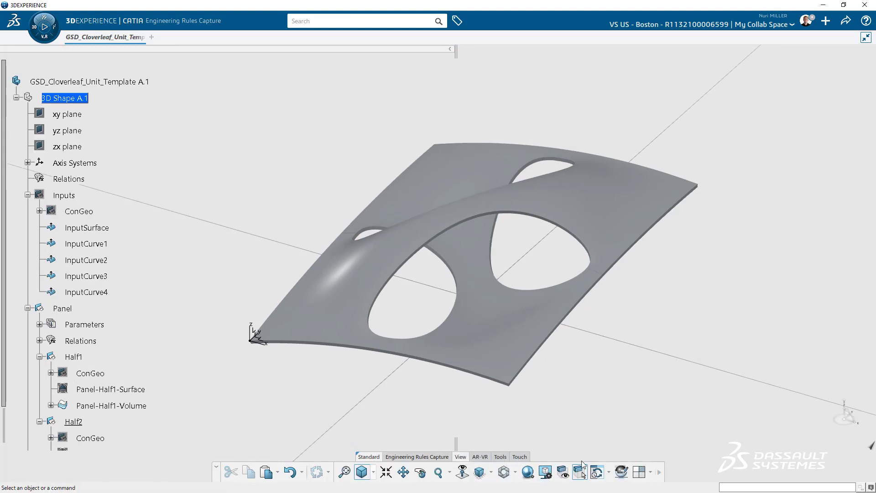
pyautogui.click(528, 473)
pyautogui.click(754, 71)
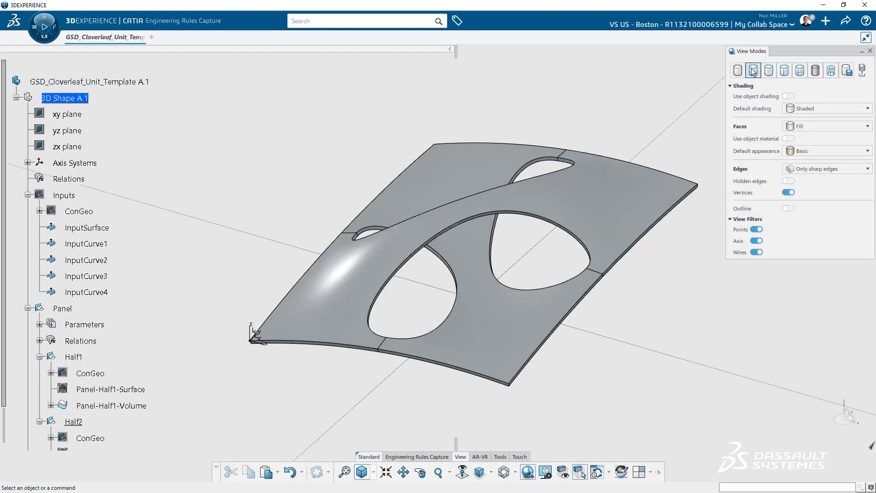
pyautogui.click(815, 70)
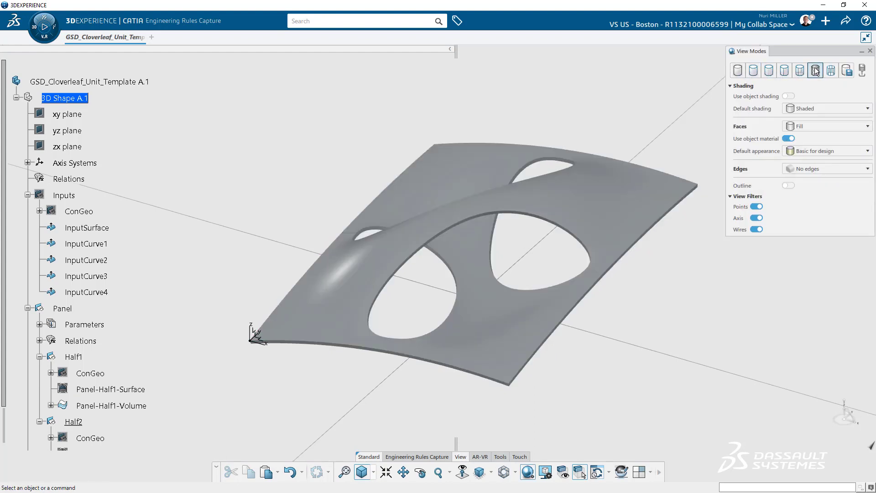
pyautogui.click(870, 51)
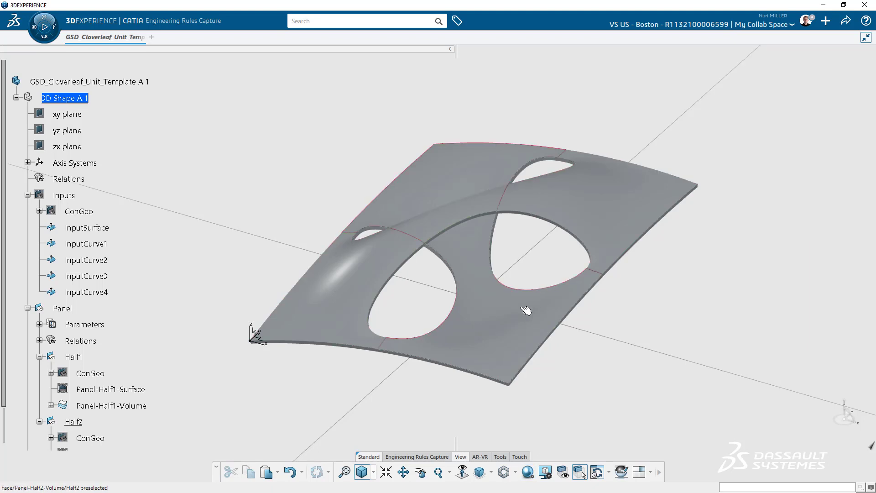
# Step: Set the viewport ambience to White Experience
pyautogui.rightClick(669, 272)
pyautogui.moveTo(712, 292)
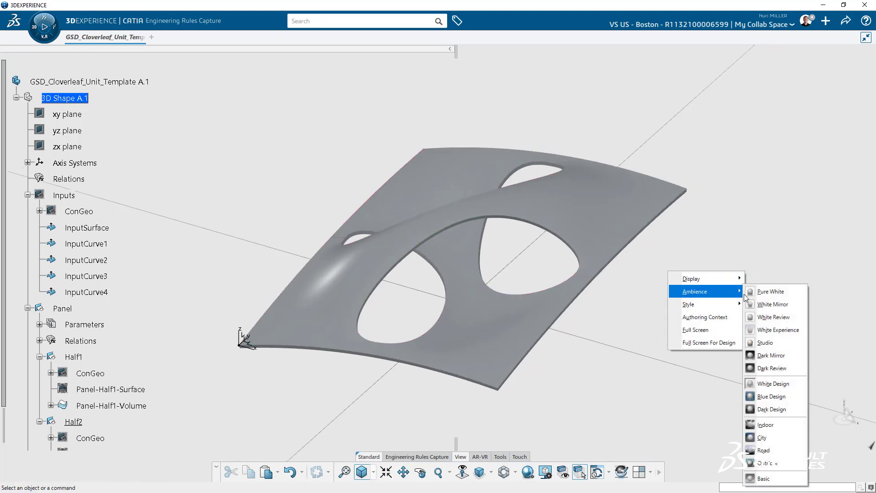
pyautogui.click(771, 331)
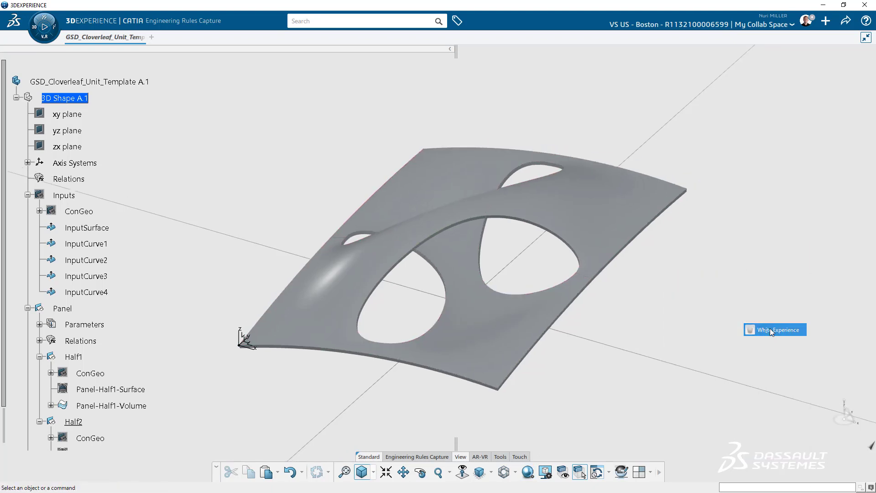
pyautogui.moveTo(482, 325); pyautogui.dragTo(487, 329, button='middle')
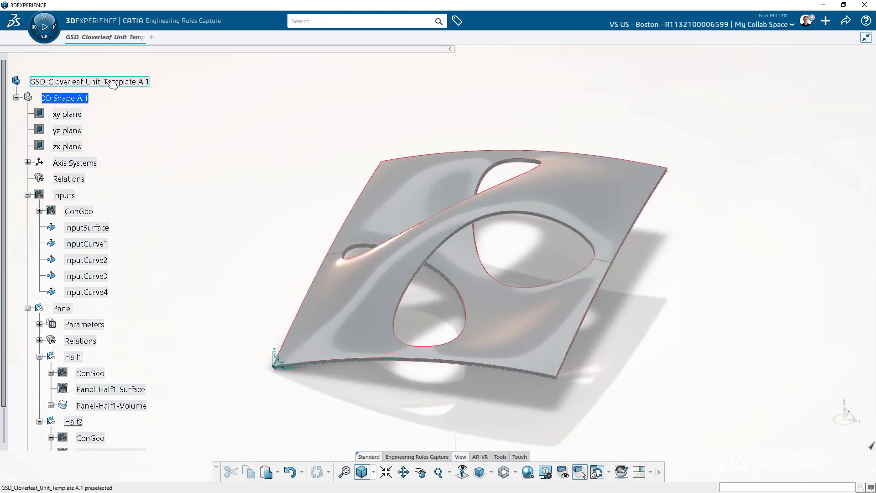
# Step: Activate the root GSD_Cloverleaf_Unit_Template A.1 in Building and Civil Assemblies and examine the panel against the human figure for scale
pyautogui.doubleClick(111, 82)
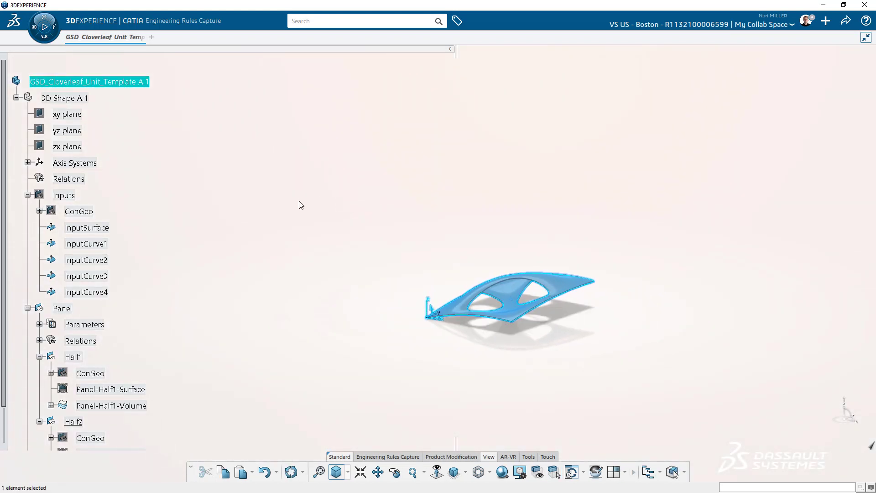
pyautogui.click(37, 29)
pyautogui.click(51, 161)
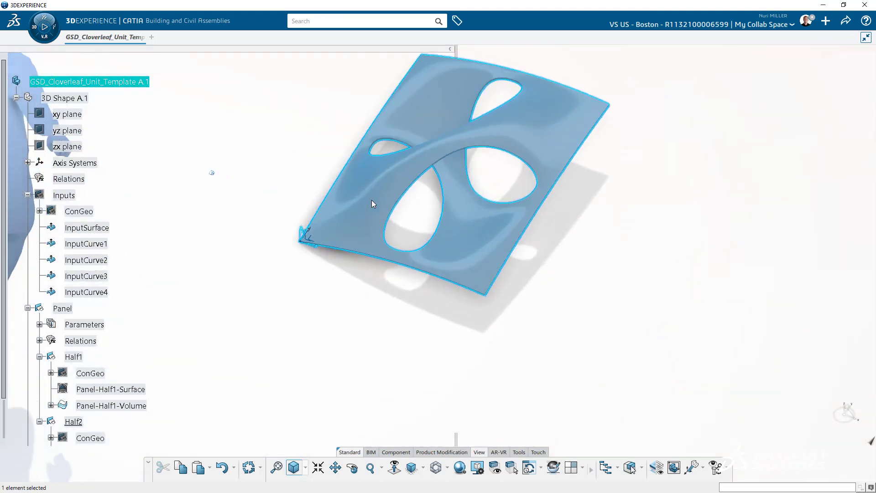
pyautogui.middleClick(605, 254)
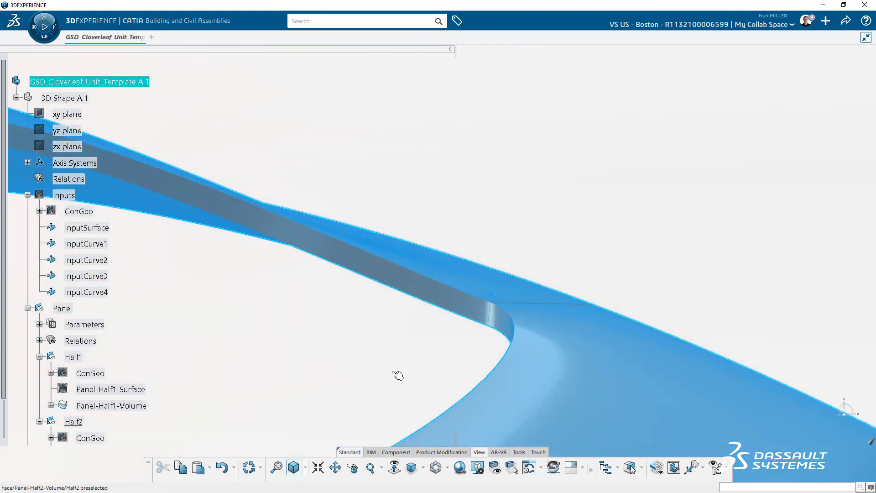
pyautogui.click(306, 449)
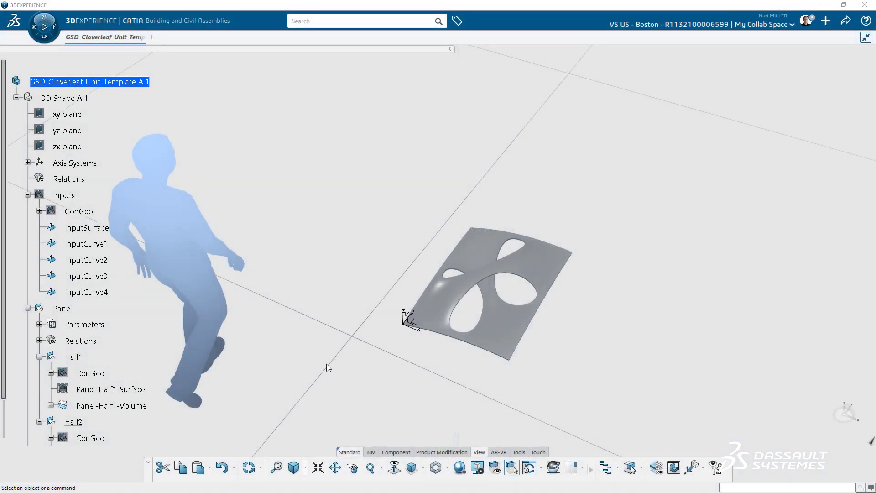
# Step: Set the PanelWidth parameter of Panel to 100 mm
pyautogui.moveTo(484, 322); pyautogui.dragTo(447, 295, button='middle')
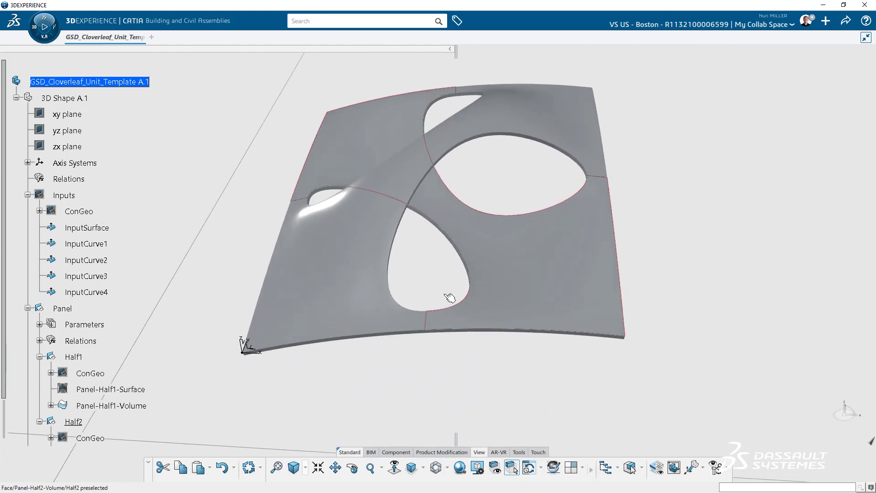
pyautogui.scroll(-1, 58, 254)
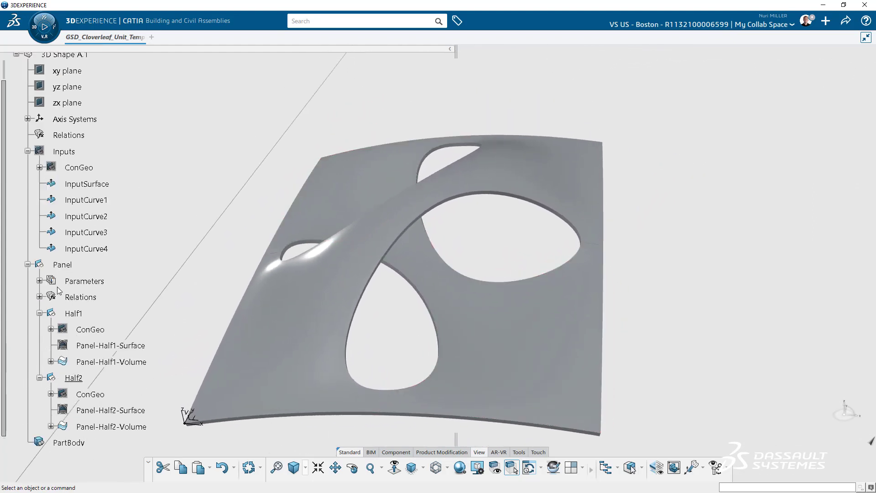
pyautogui.click(39, 281)
pyautogui.doubleClick(109, 297)
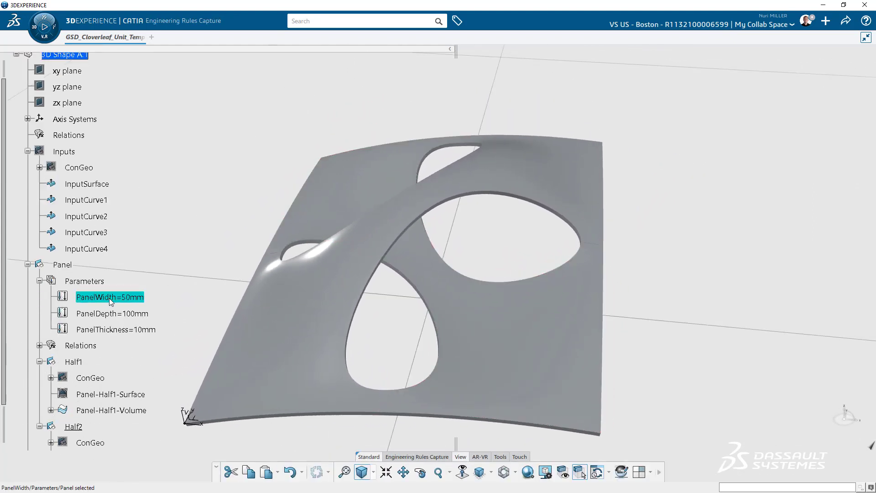
pyautogui.write('100')
pyautogui.press('Return')
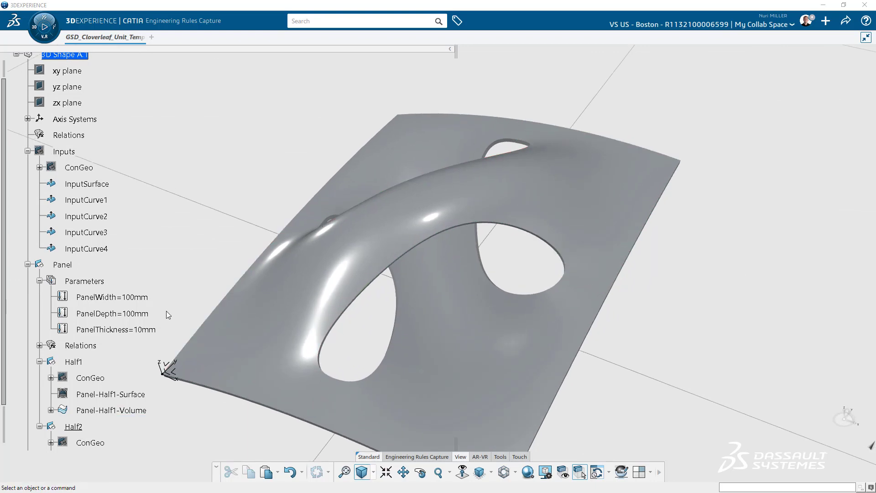
# Step: Set the PanelDepth parameter to 50 mm and PanelThickness to 25 mm
pyautogui.doubleClick(139, 314)
pyautogui.press('Return')
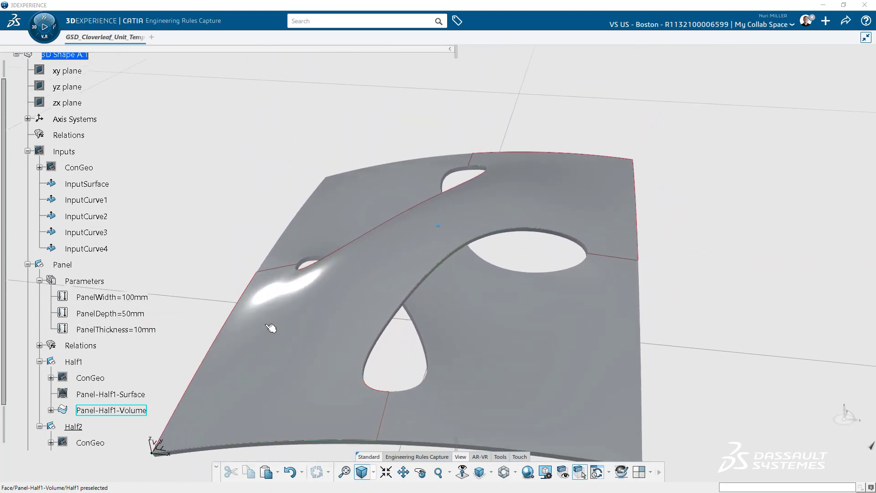
pyautogui.doubleClick(142, 329)
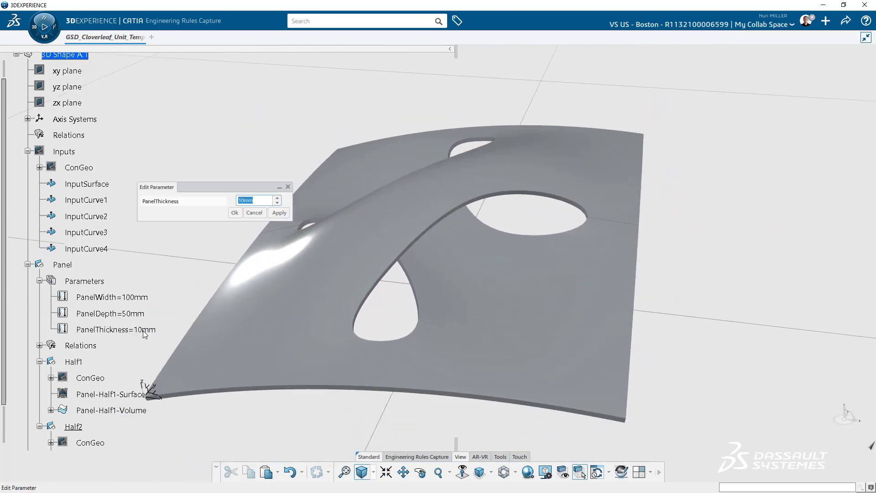
pyautogui.write('25')
pyautogui.press('Return')
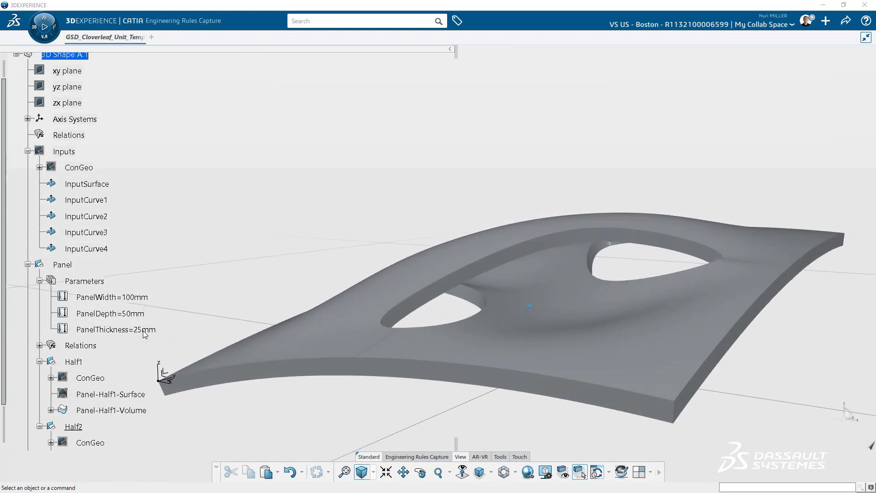
# Step: Set the PanelWidth parameter to 50 mm and PanelDepth to 100 mm
pyautogui.doubleClick(122, 298)
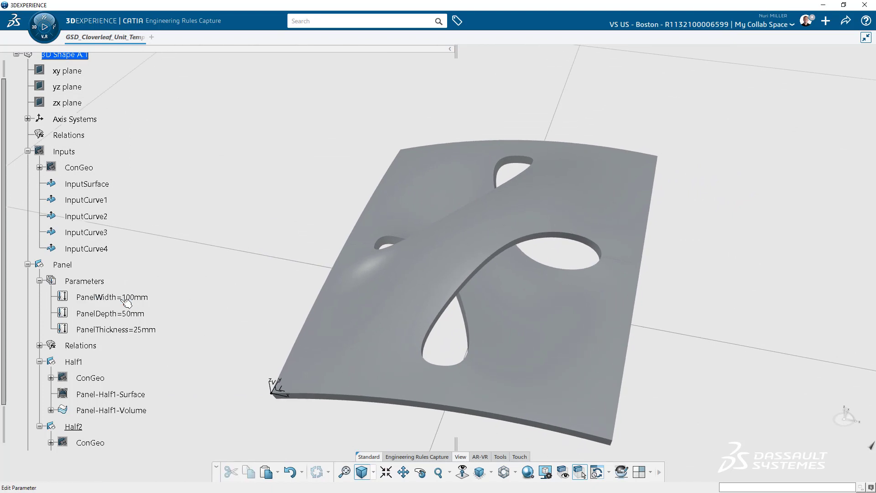
pyautogui.write('50')
pyautogui.press('Return')
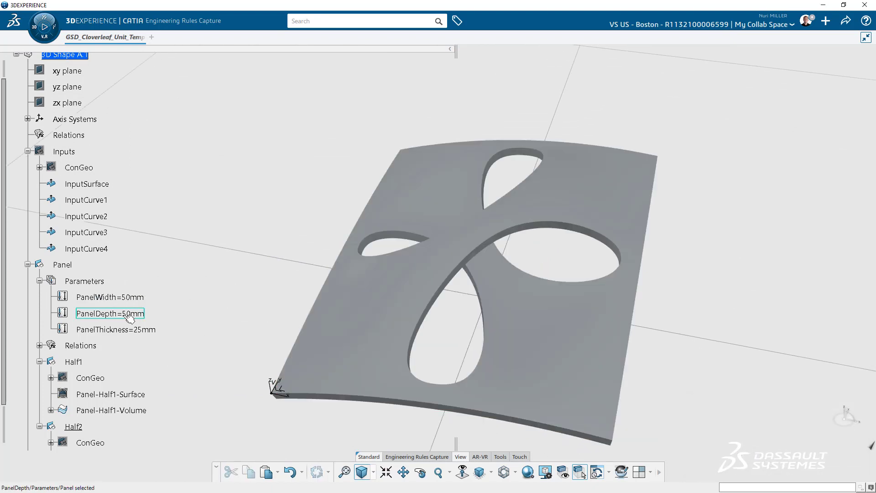
pyautogui.doubleClick(125, 318)
pyautogui.write('40')
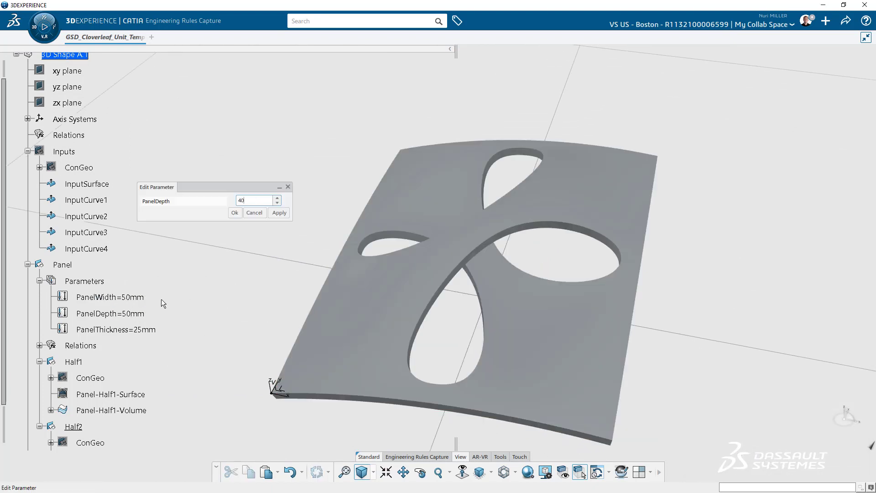
pyautogui.write('0')
pyautogui.press('Return')
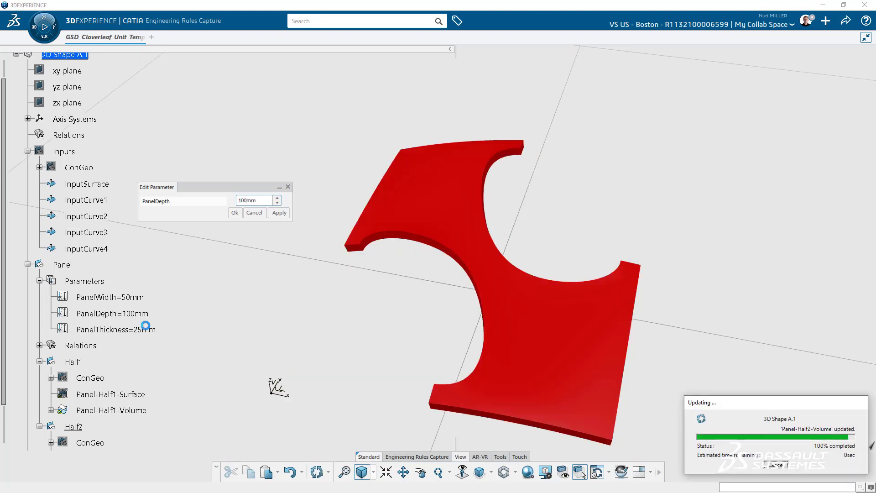
# Step: Set the PanelThickness parameter of Panel to 10 mm
pyautogui.click(151, 330)
pyautogui.doubleClick(150, 330)
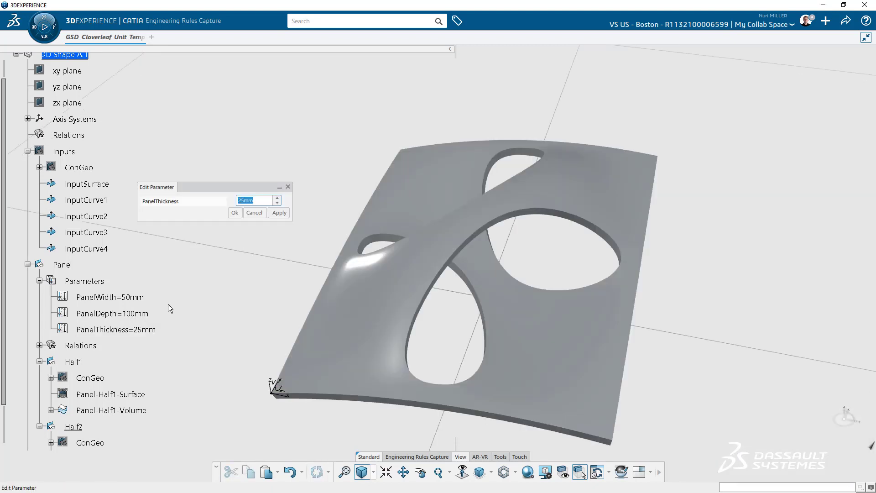
pyautogui.write('10')
pyautogui.press('Return')
pyautogui.moveTo(438, 303); pyautogui.dragTo(388, 282, button='middle')
pyautogui.scroll(1, 173, 237)
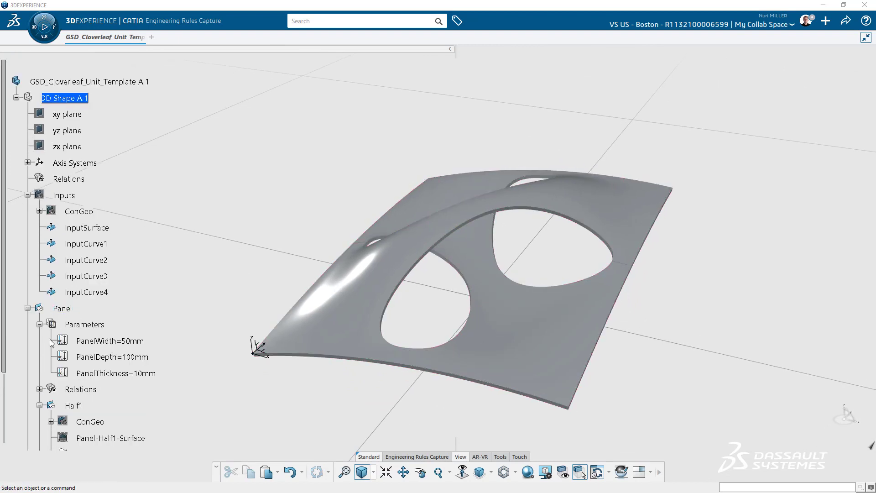
# Step: Collapse the Panel parameters in the tree and inspect the contents of the Half1 and Half2 sets
pyautogui.click(40, 324)
pyautogui.click(40, 357)
pyautogui.click(32, 373)
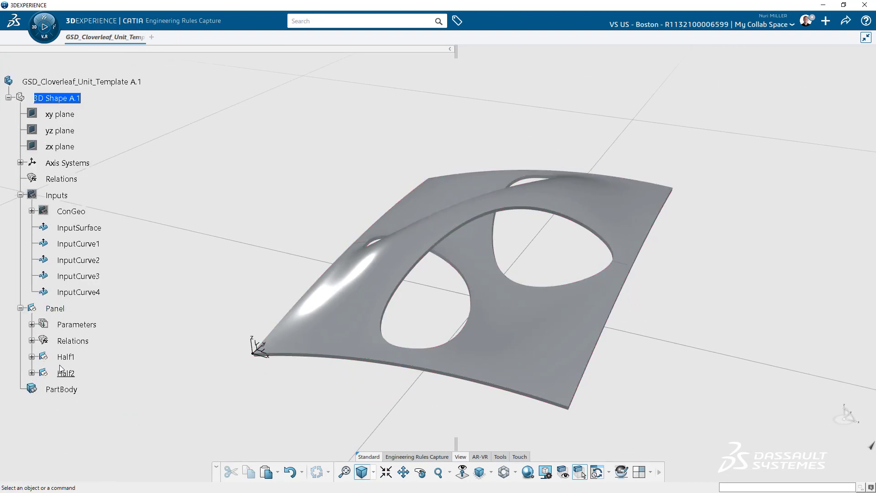
pyautogui.click(32, 356)
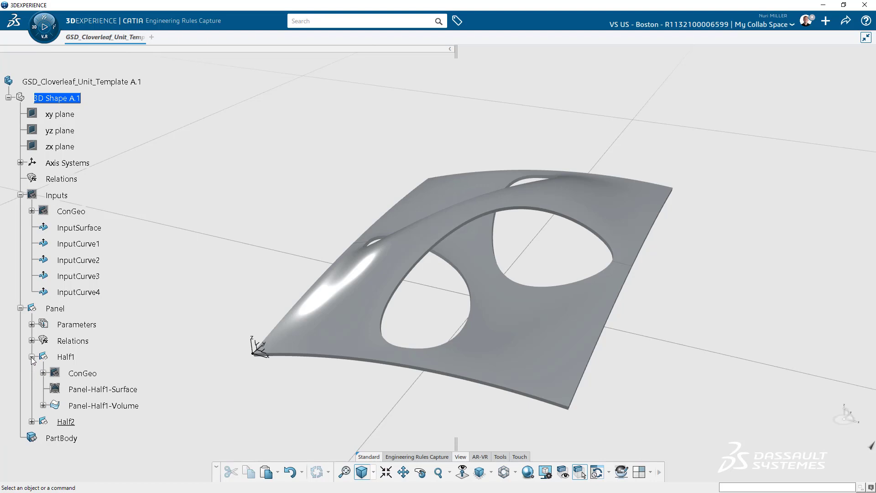
pyautogui.click(32, 421)
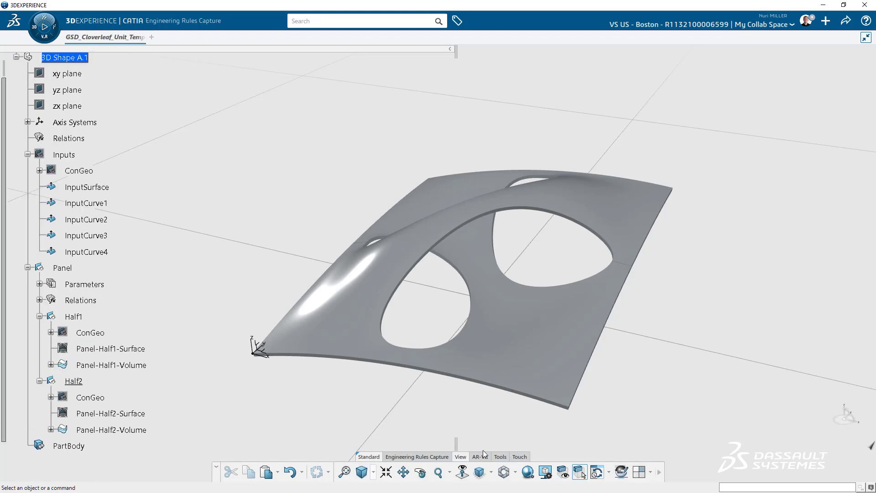
# Step: Switch to the Building 3D Design app and start a user feature named PanelUDF with Panel as its component
pyautogui.click(38, 28)
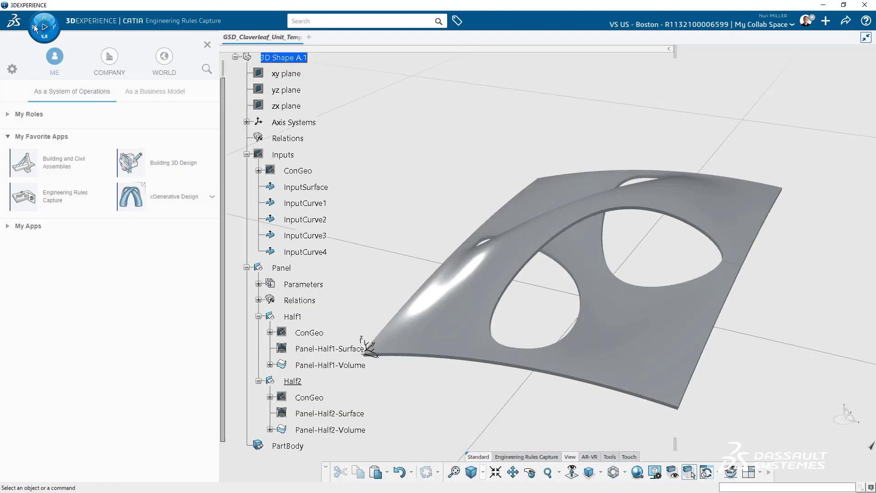
pyautogui.click(137, 169)
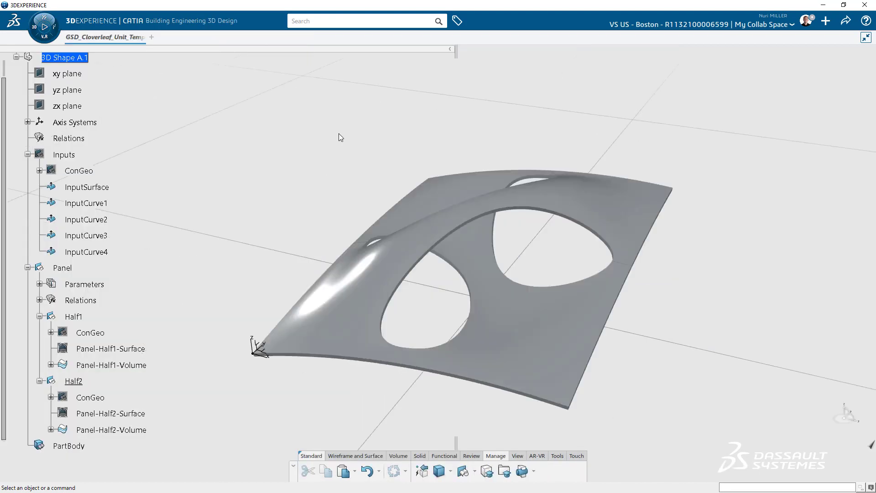
pyautogui.click(558, 457)
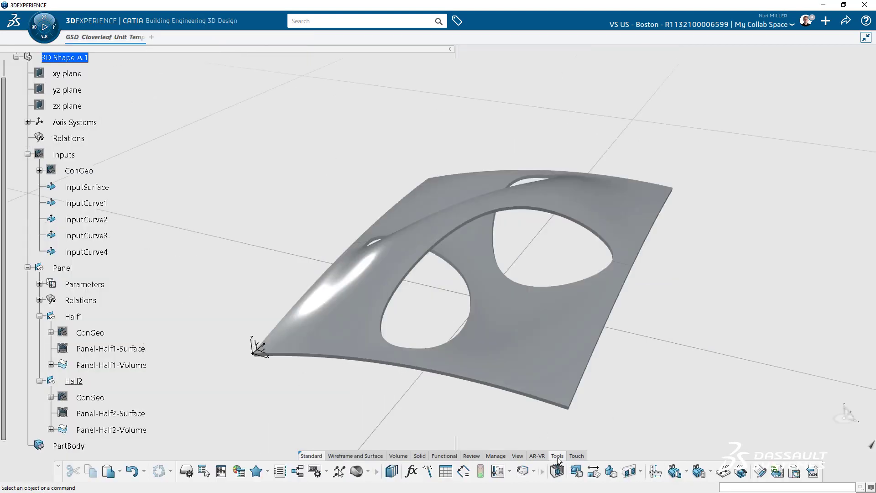
pyautogui.click(686, 472)
pyautogui.click(690, 456)
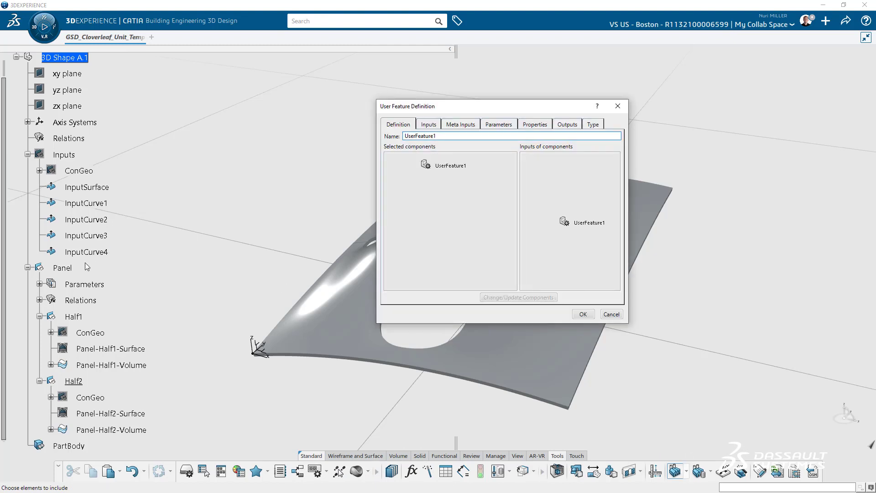
pyautogui.click(63, 268)
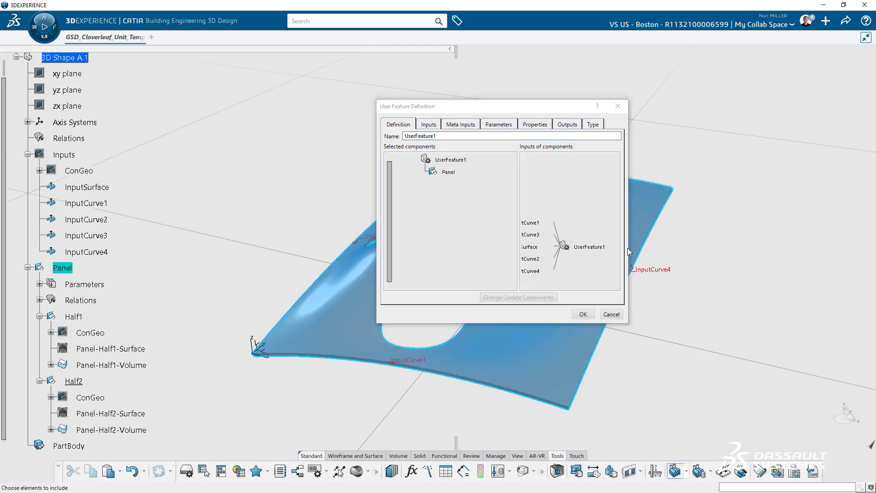
pyautogui.moveTo(628, 253); pyautogui.dragTo(697, 252)
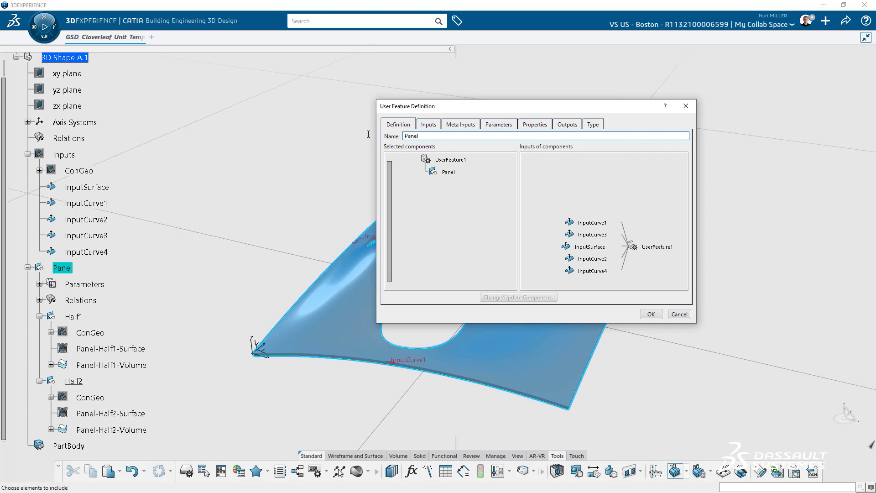
# Step: Reorder the user feature's inputs so InputSurface comes first, followed by InputCurve1 through InputCurve4 in sequence
pyautogui.click(428, 125)
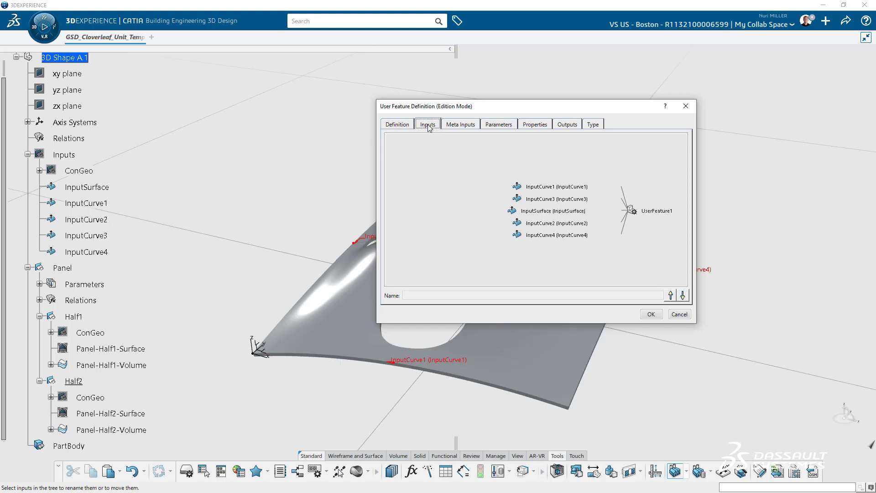
pyautogui.click(555, 212)
pyautogui.click(671, 295)
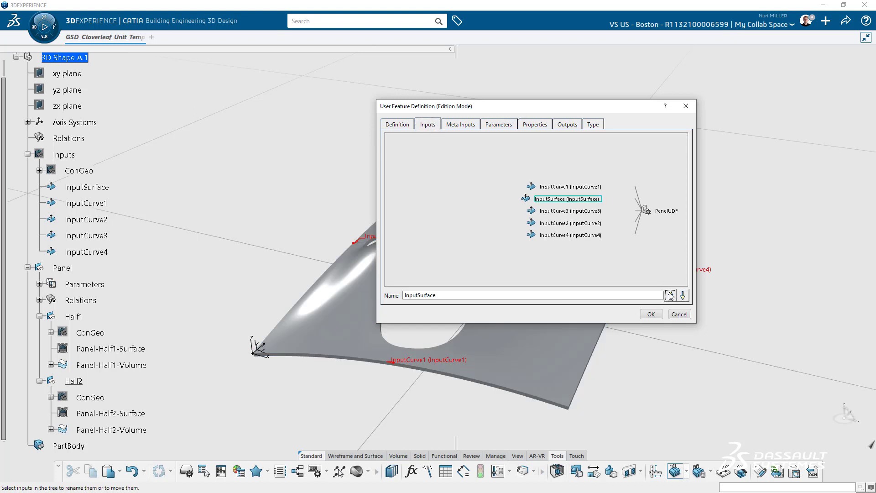
pyautogui.click(671, 296)
pyautogui.click(593, 225)
pyautogui.click(671, 295)
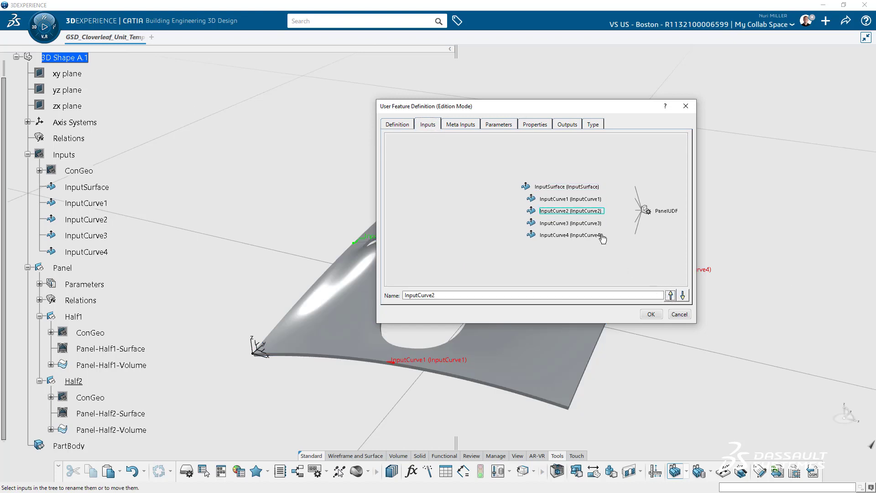
# Step: Publish the PanelWidth, PanelDepth and PanelThickness parameters of the user feature under their own names
pyautogui.click(470, 127)
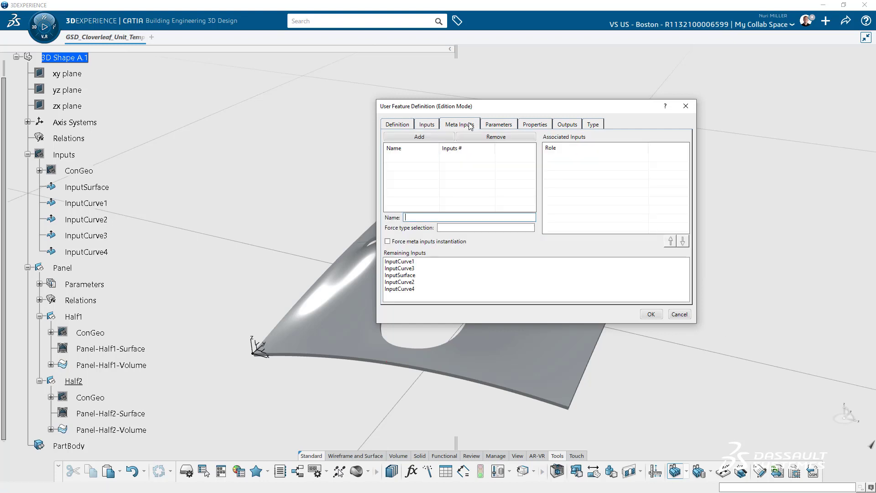
pyautogui.click(498, 126)
pyautogui.click(422, 150)
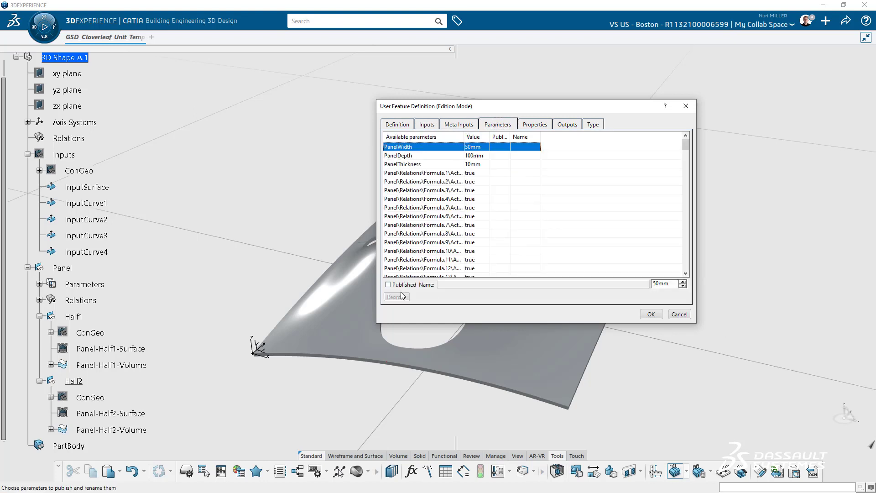
pyautogui.click(388, 285)
pyautogui.click(423, 155)
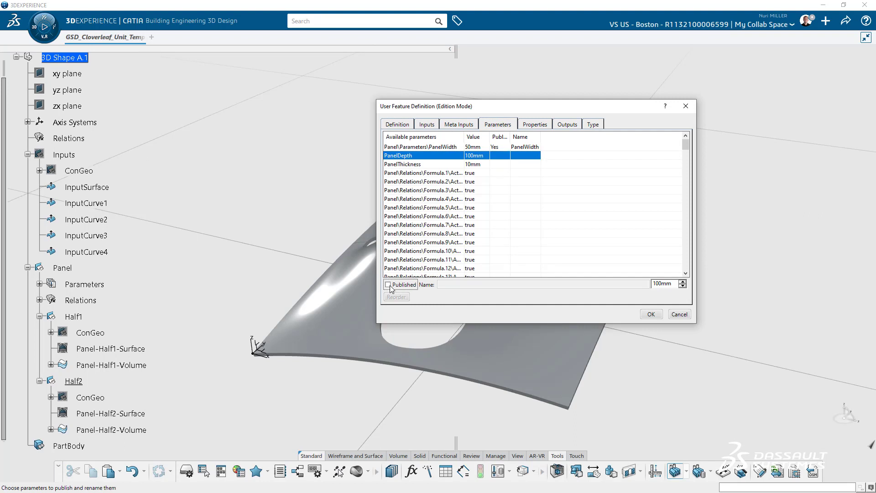
pyautogui.click(389, 285)
pyautogui.click(404, 165)
pyautogui.click(389, 285)
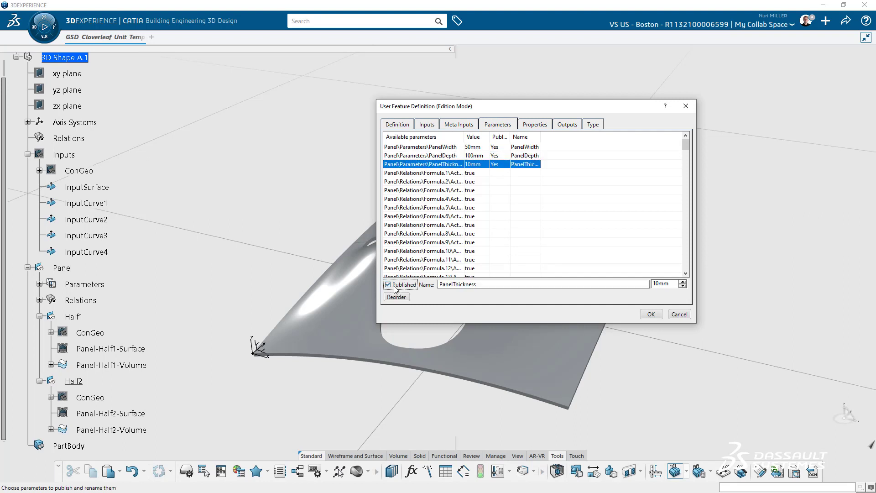
# Step: Set the user feature's instantiation mode to White Box and enable showing/hiding secondary outputs with the feature
pyautogui.click(533, 126)
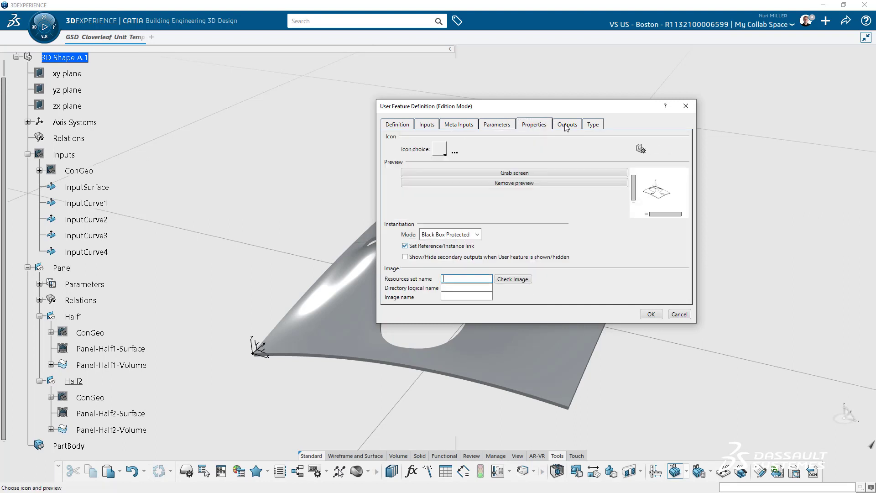
pyautogui.click(483, 234)
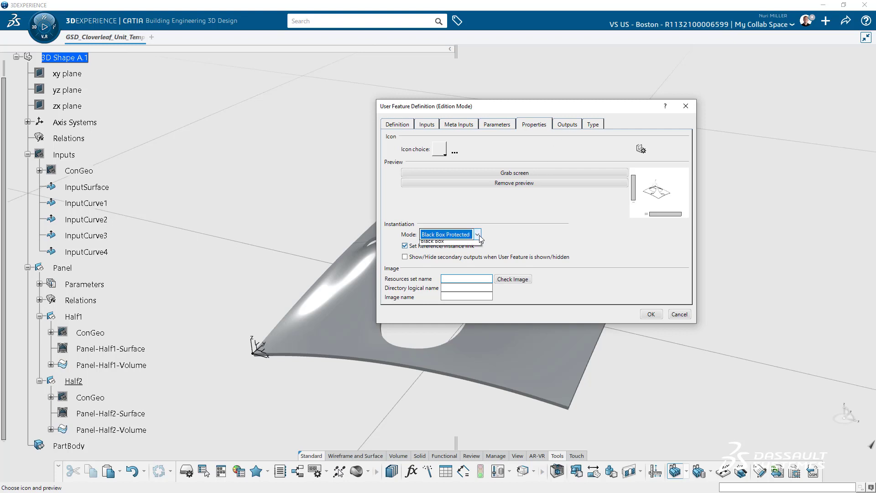
pyautogui.click(467, 247)
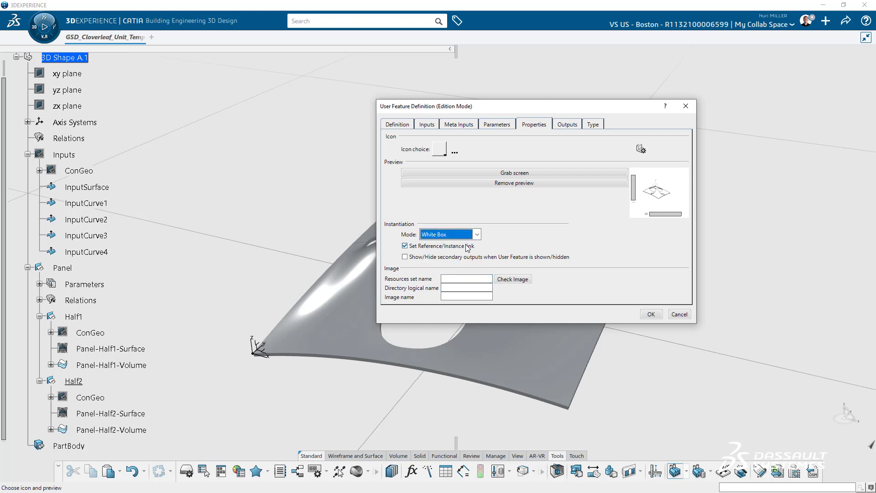
pyautogui.click(406, 259)
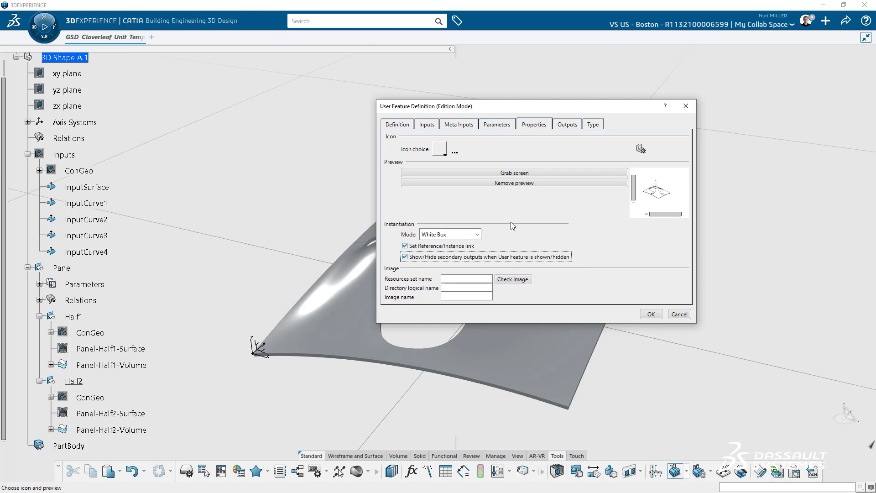
# Step: Check that PanelUDF outputs the Half1 and Half2 volumes, and finish the user feature definition
pyautogui.click(563, 126)
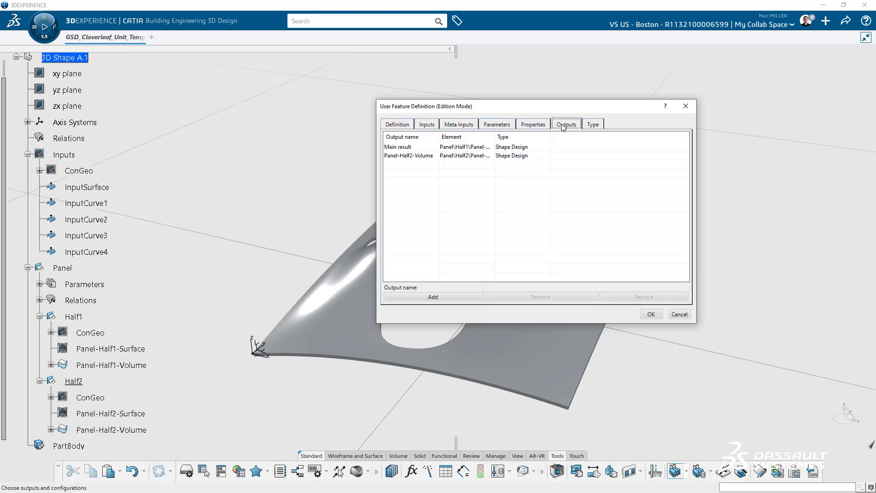
pyautogui.click(472, 148)
pyautogui.moveTo(495, 137); pyautogui.dragTo(541, 137)
pyautogui.click(491, 155)
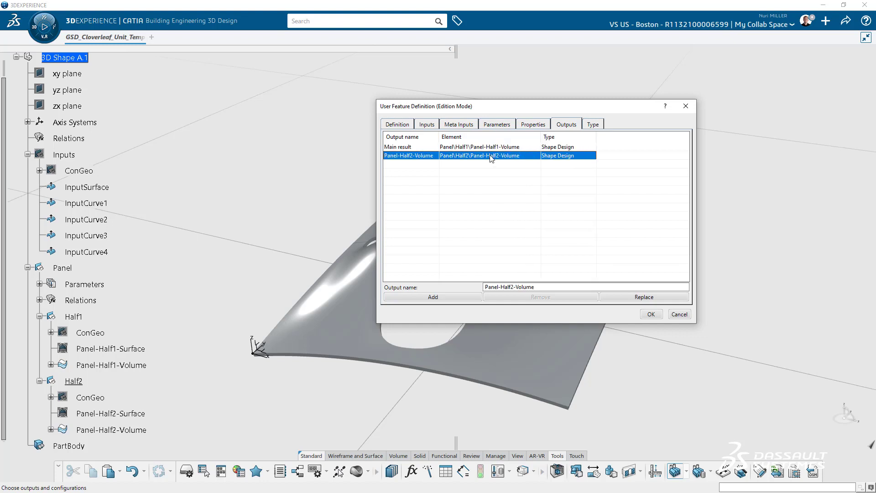
pyautogui.click(491, 147)
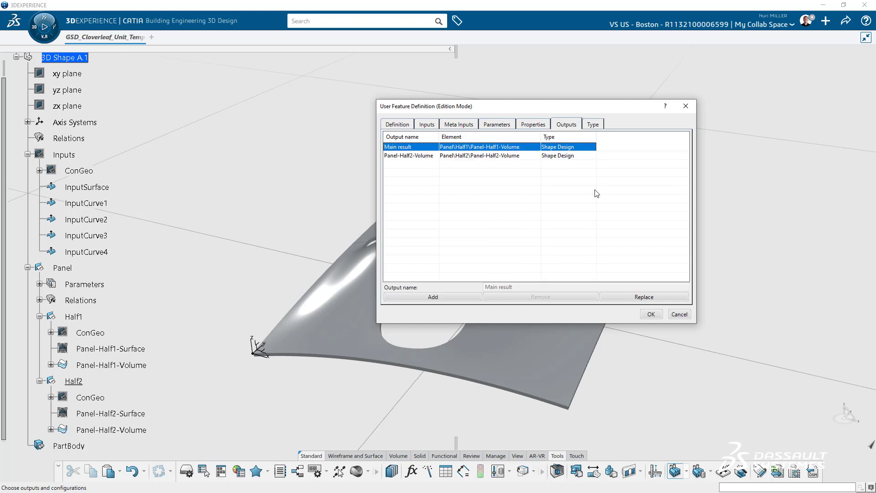
pyautogui.click(597, 195)
pyautogui.click(593, 124)
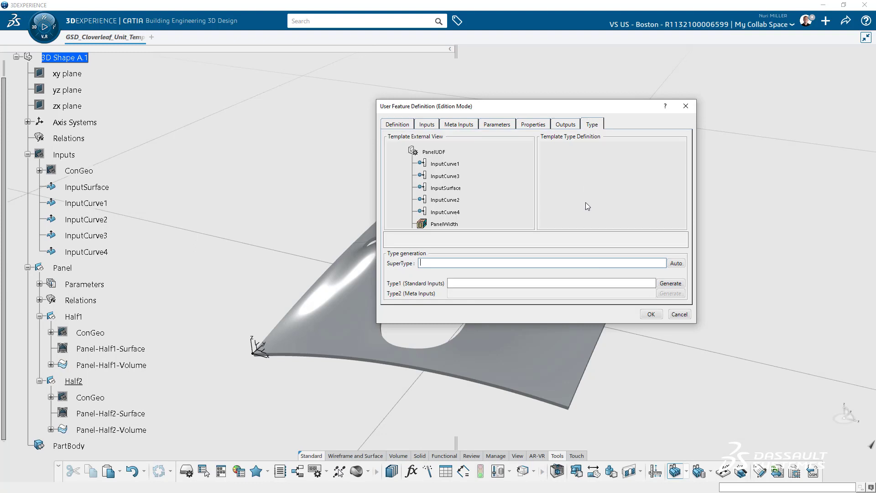
pyautogui.click(651, 314)
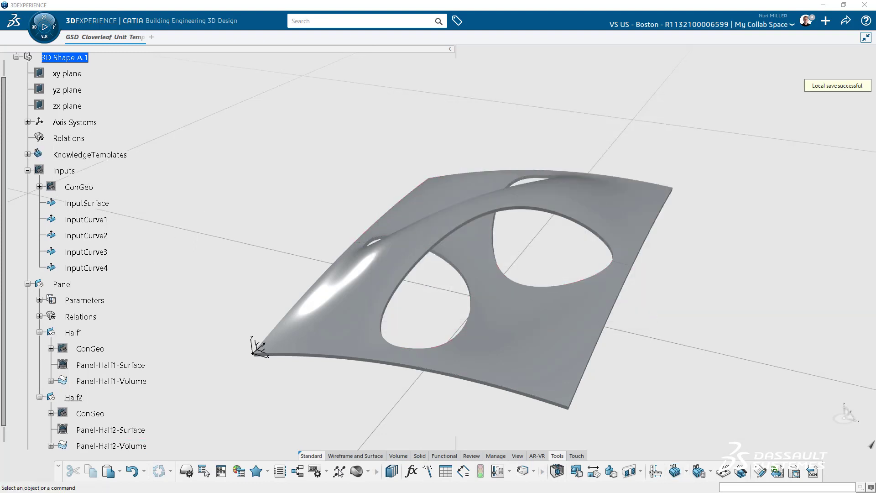
# Step: Expand KnowledgeTemplates to reveal PanelUDF, show the Inputs set and hide the Panel set
pyautogui.click(28, 154)
pyautogui.click(82, 170)
pyautogui.click(67, 209)
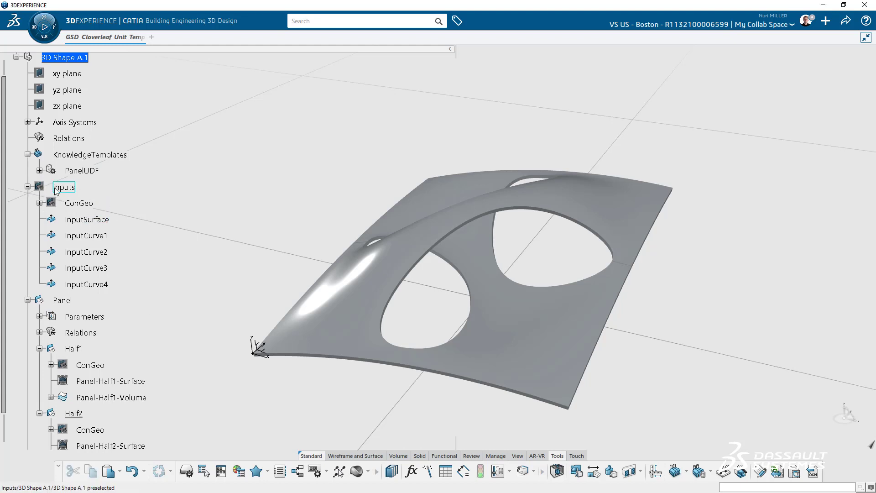
pyautogui.click(62, 187)
pyautogui.press('space')
pyautogui.click(27, 186)
pyautogui.click(64, 203)
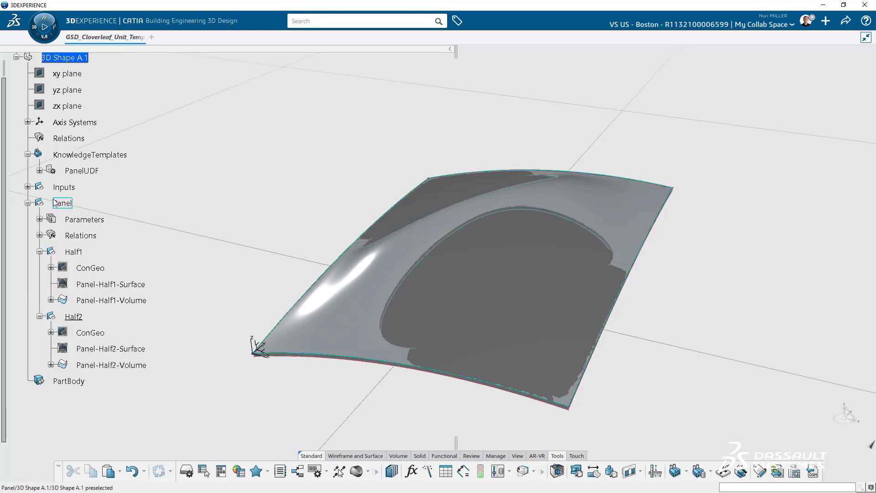
pyautogui.press('space')
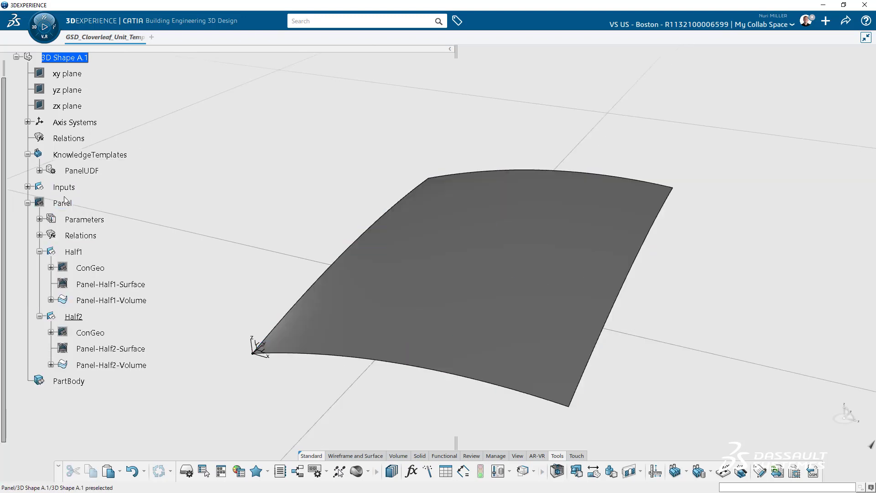
# Step: Insert a new geometrical set after Panel under the 3D Shape and hide the Panel set
pyautogui.click(66, 203)
pyautogui.click(99, 170)
pyautogui.click(78, 58)
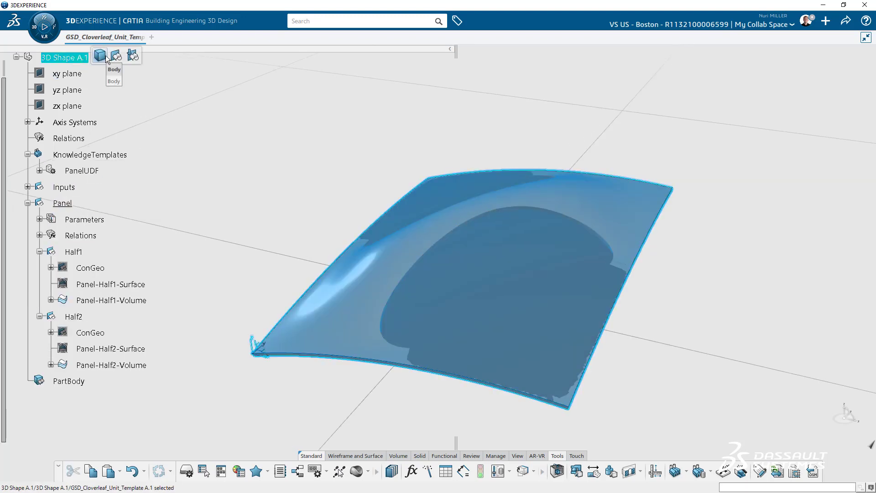
pyautogui.click(115, 55)
pyautogui.click(27, 203)
pyautogui.click(64, 203)
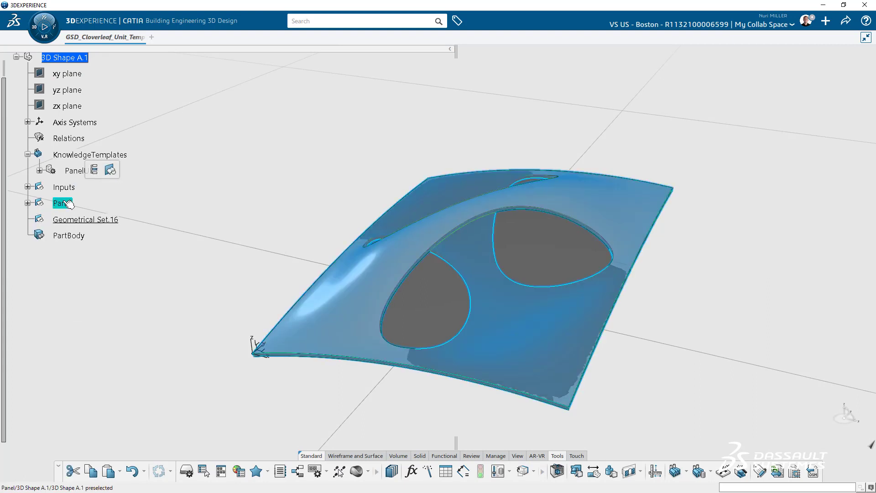
# Step: Rename the new geometrical set as Panel-Instantiation-Test
pyautogui.click(73, 220)
pyautogui.hotkey('alt', 'Return')
pyautogui.write('Panel-Instantiation')
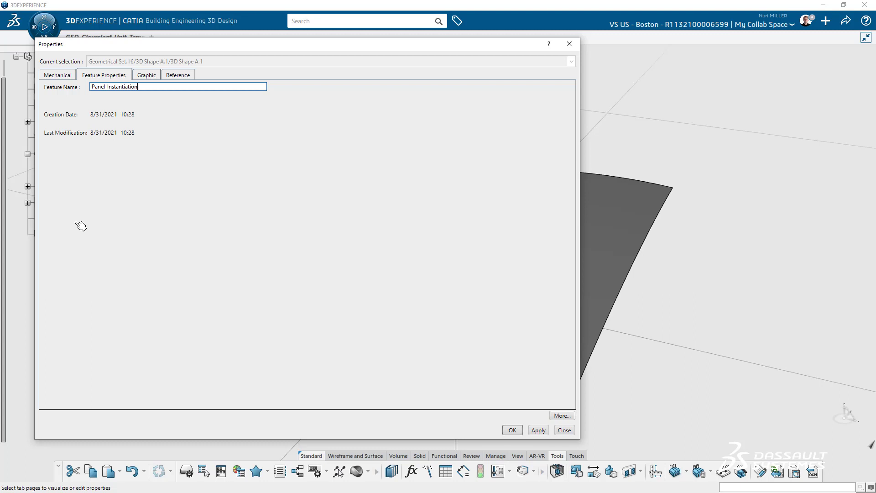
pyautogui.write('-Test')
pyautogui.press('Return')
pyautogui.click(196, 146)
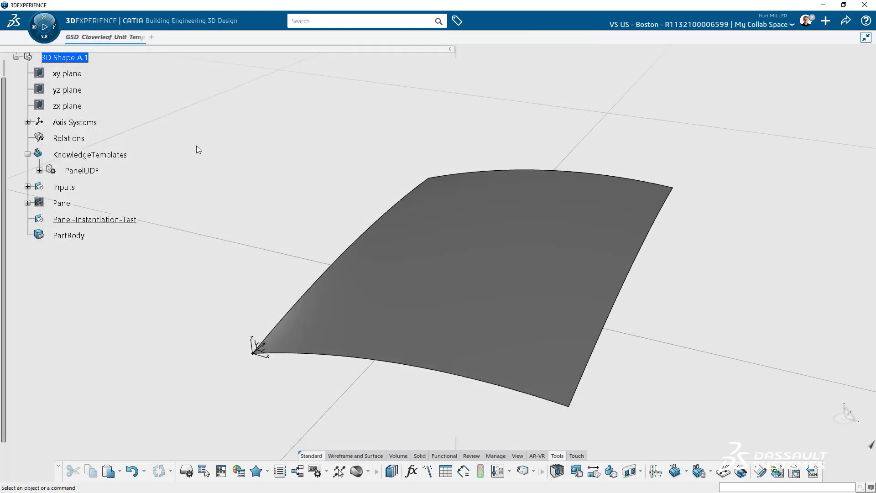
# Step: Start a white box instantiation of PanelUDF inside Panel-Instantiation-Test and orient the input preview to match the model
pyautogui.scroll(3, 86, 179)
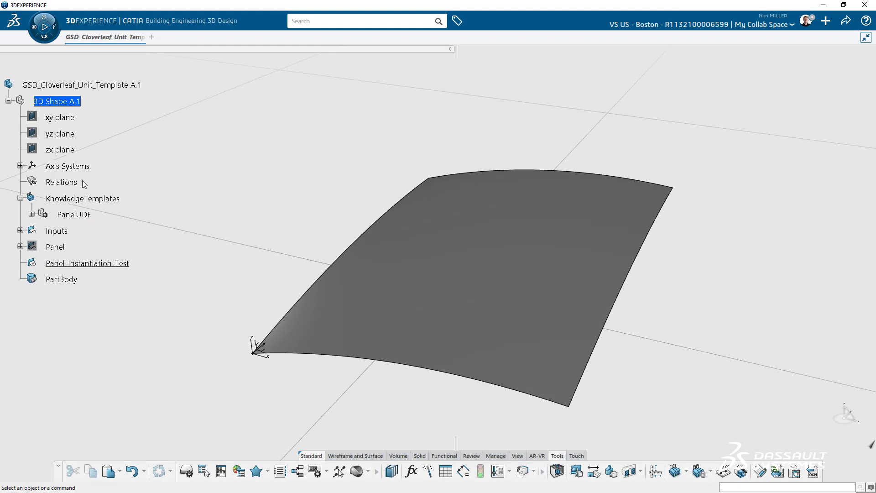
pyautogui.rightClick(95, 214)
pyautogui.moveTo(143, 456)
pyautogui.click(206, 443)
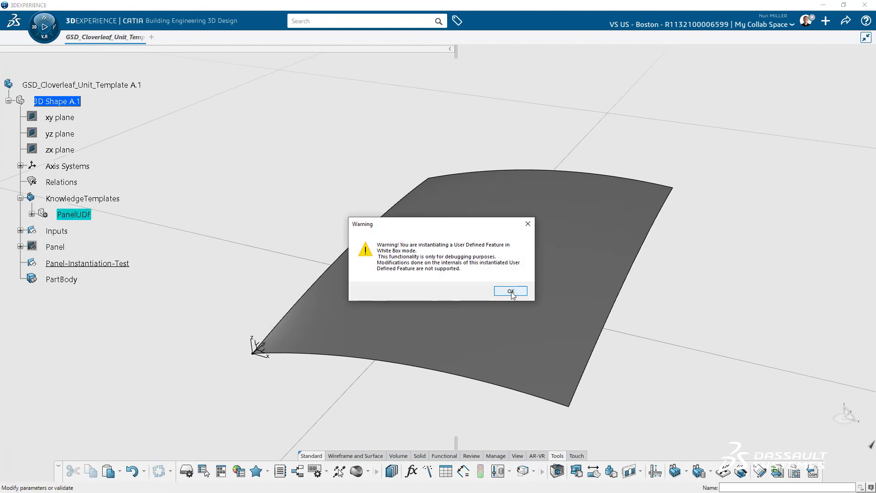
pyautogui.click(512, 292)
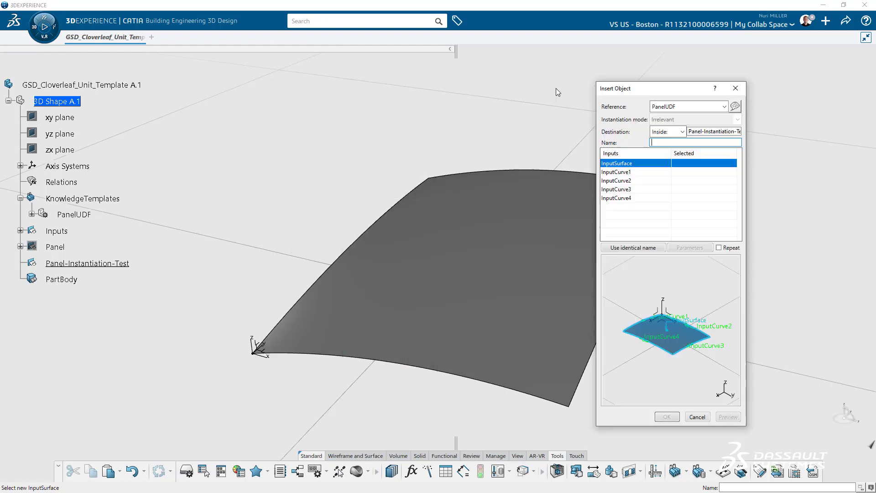
pyautogui.moveTo(713, 92); pyautogui.dragTo(715, 98)
pyautogui.moveTo(731, 304)
pyautogui.mouseDown(button='middle')
pyautogui.moveTo(743, 306)
pyautogui.moveTo(659, 313)
pyautogui.moveTo(732, 326)
pyautogui.moveTo(730, 302)
pyautogui.mouseUp(button='middle')
pyautogui.moveTo(646, 329); pyautogui.dragTo(624, 329)
# Step: Assign InputSurface and InputCurve1 through InputCurve4 from the Inputs set to the matching PanelUDF inputs and create the instance
pyautogui.click(20, 230)
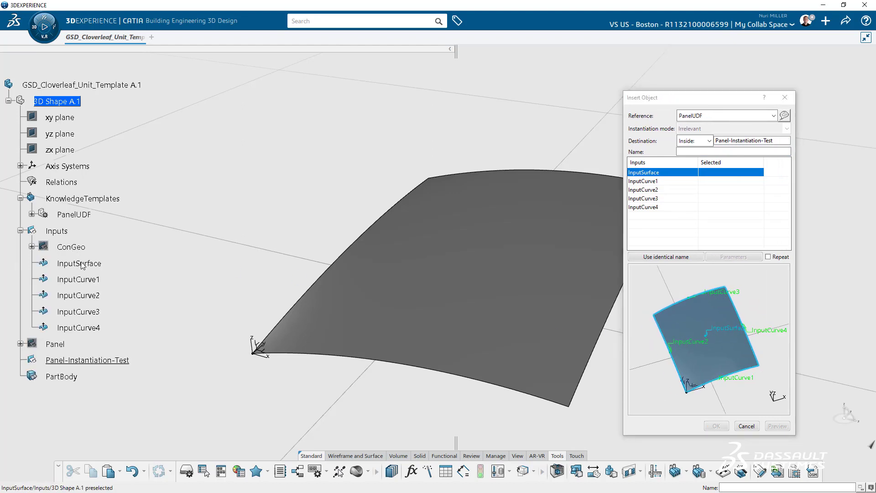
pyautogui.click(88, 266)
pyautogui.click(86, 280)
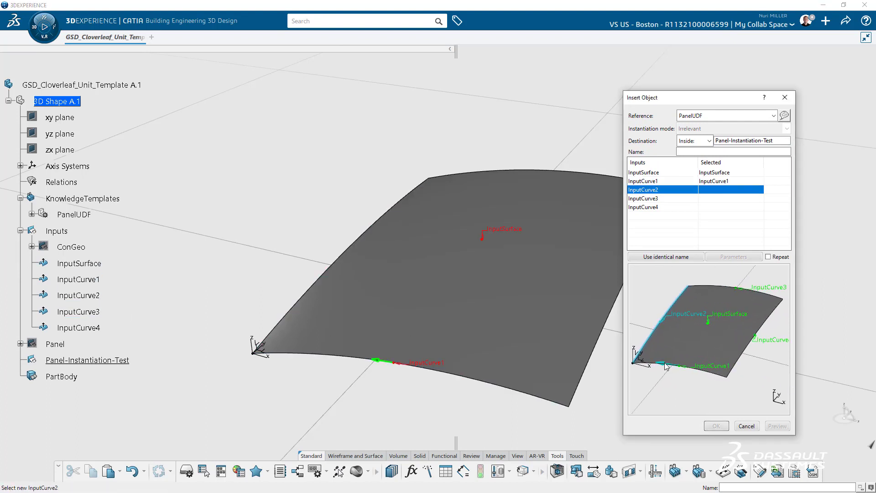
pyautogui.click(89, 297)
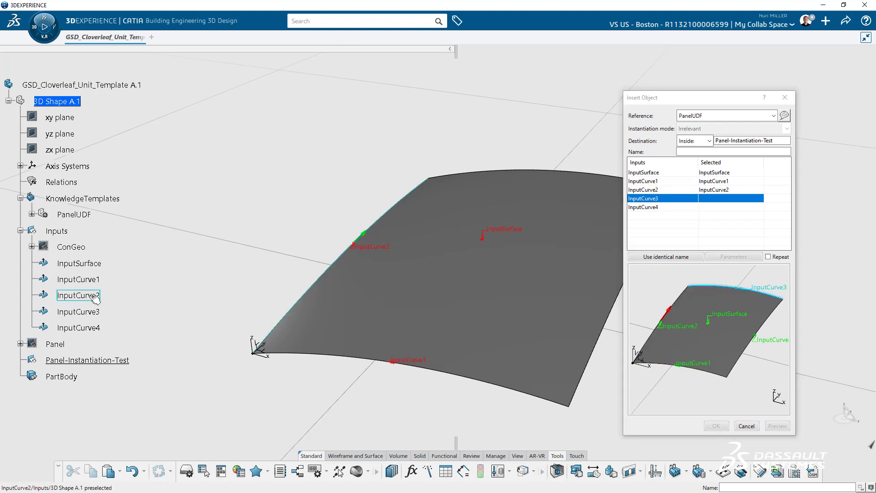
pyautogui.click(87, 312)
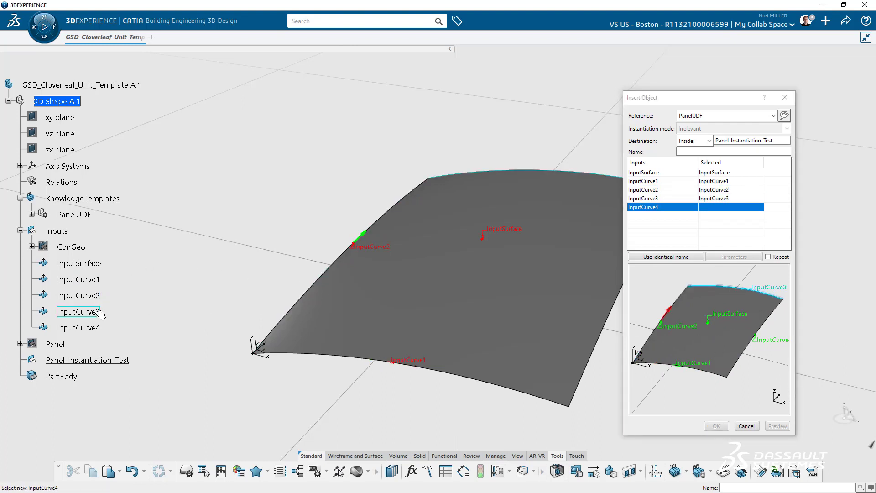
pyautogui.click(96, 326)
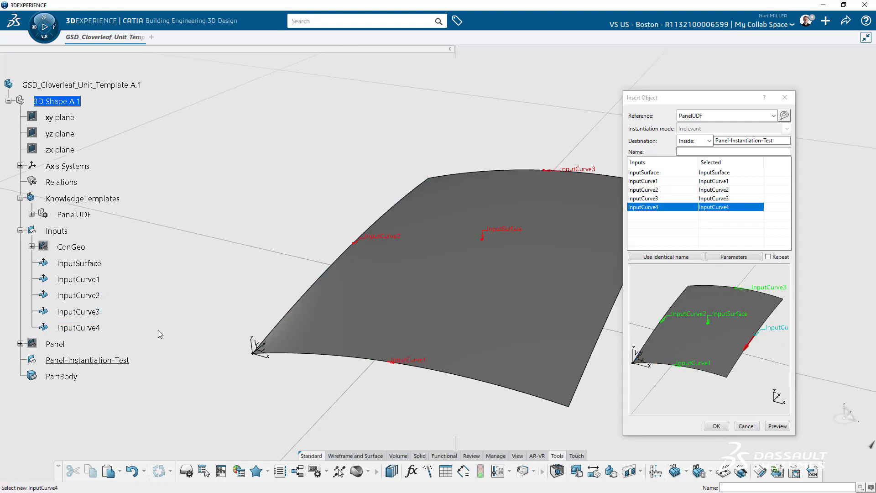
pyautogui.moveTo(581, 301); pyautogui.dragTo(480, 322, button='middle')
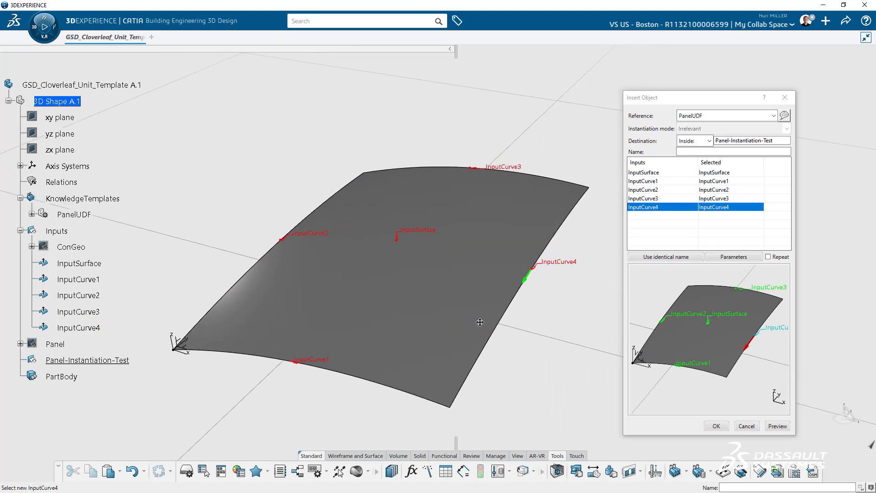
pyautogui.click(717, 427)
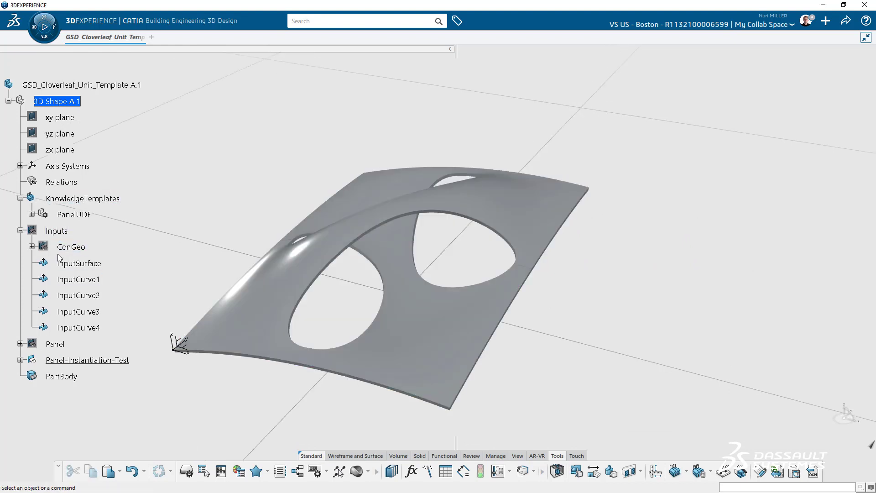
# Step: Collapse the Inputs set and expand Panel-Instantiation-Test down to the parameters of the PanelUDF instance
pyautogui.click(21, 231)
pyautogui.click(20, 263)
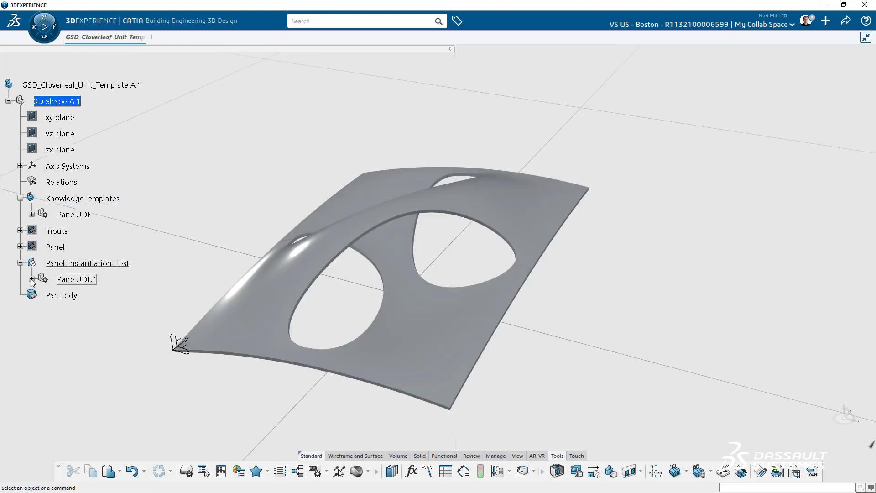
pyautogui.click(31, 279)
# Step: Set the PanelUDF instance's PanelWidth to 150 mm
pyautogui.doubleClick(115, 313)
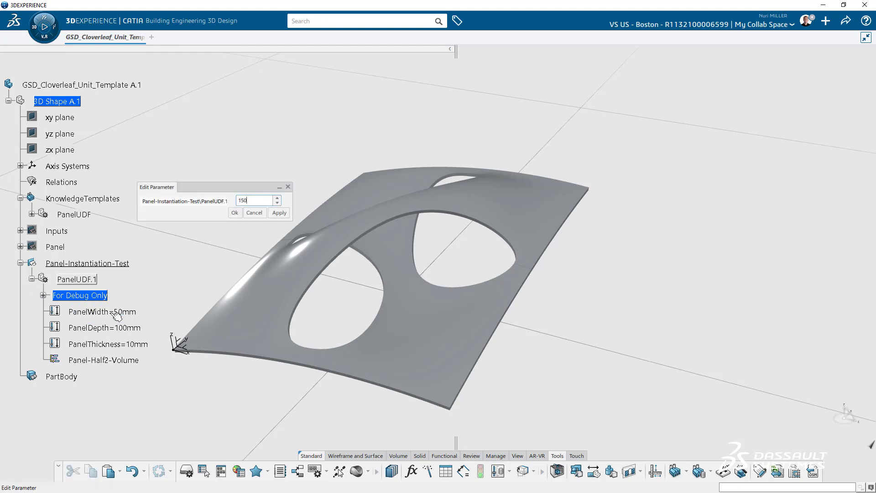
pyautogui.write('150')
pyautogui.press('Return')
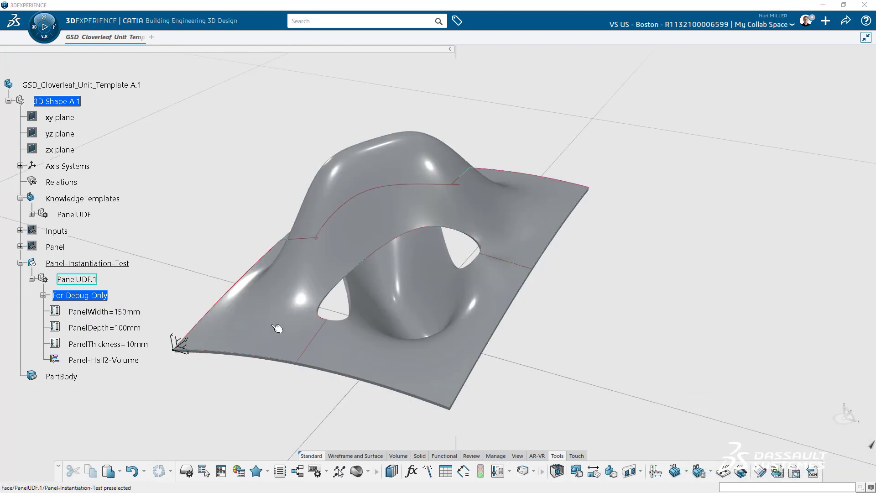
# Step: Set the PanelUDF instance's PanelWidth to 20 mm
pyautogui.click(117, 313)
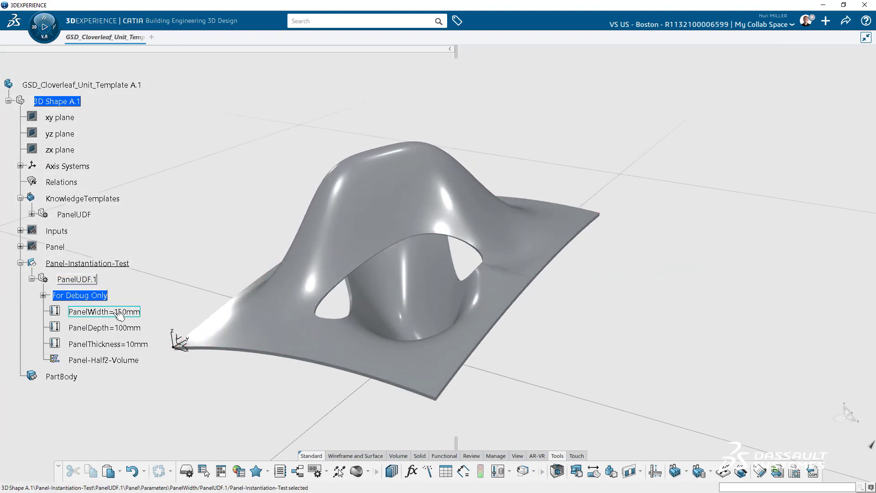
pyautogui.doubleClick(120, 313)
pyautogui.write('2')
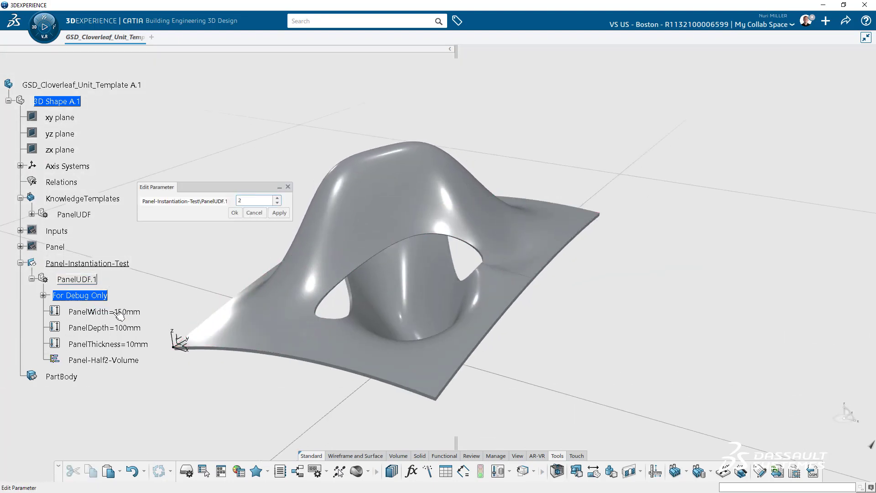
pyautogui.write('0')
pyautogui.press('Return')
pyautogui.moveTo(214, 302); pyautogui.dragTo(269, 252, button='middle')
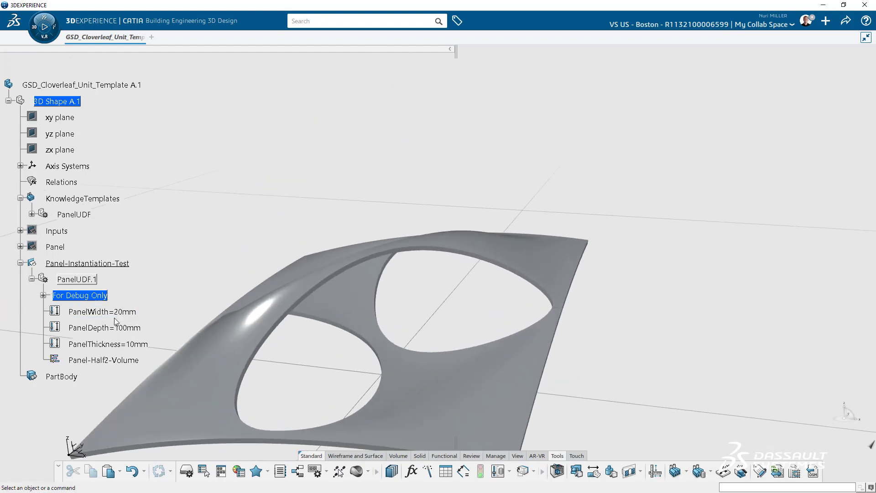
# Step: Set the PanelUDF instance's PanelDepth to 50 mm
pyautogui.doubleClick(123, 328)
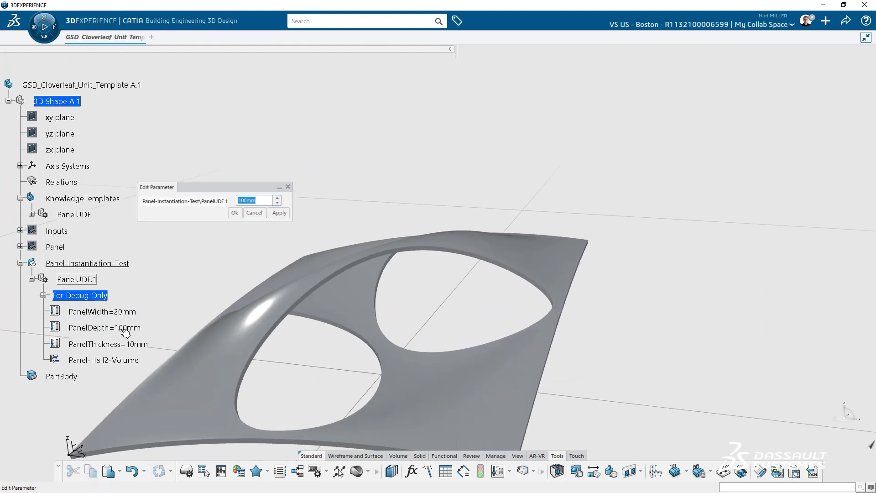
pyautogui.write('50')
pyautogui.press('Return')
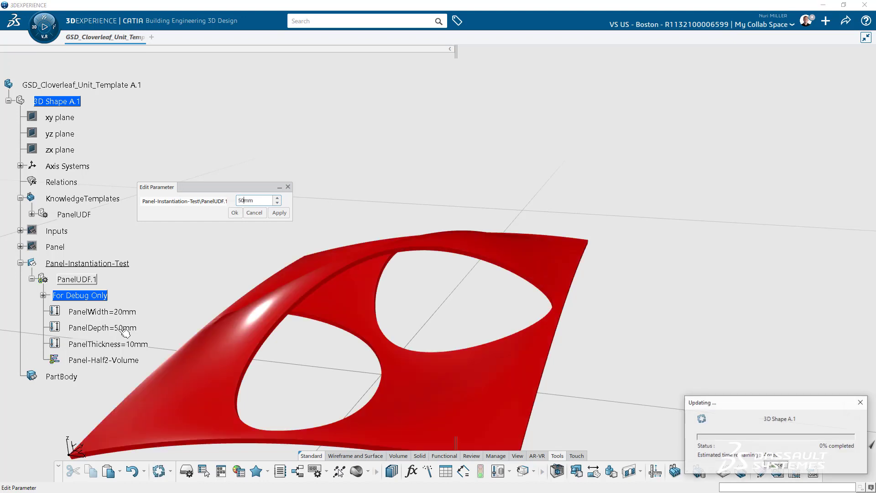
pyautogui.moveTo(397, 340); pyautogui.dragTo(273, 216, button='middle')
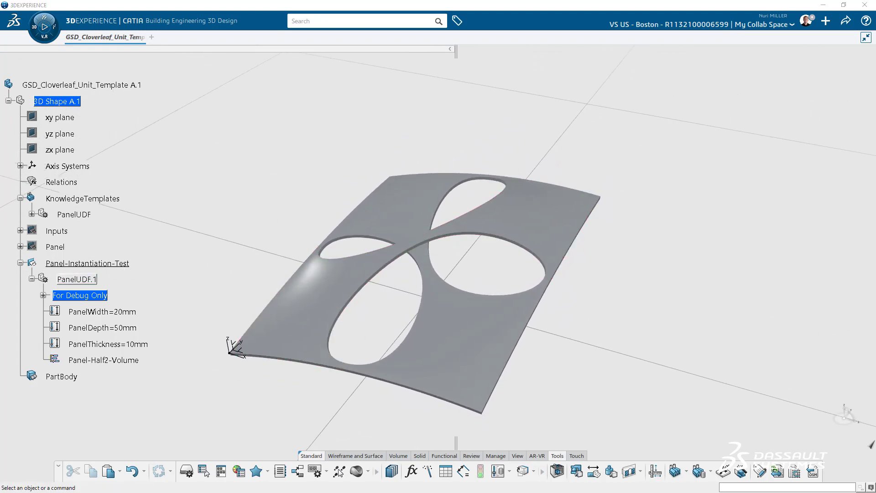
pyautogui.click(120, 274)
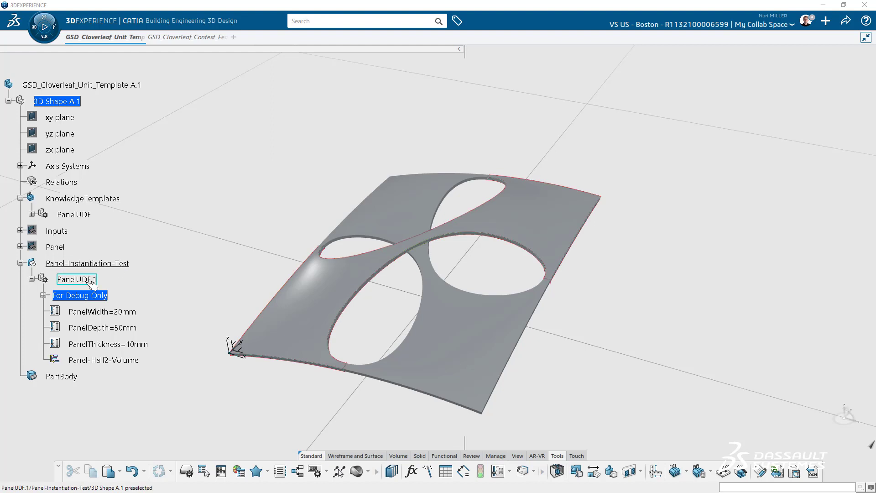
pyautogui.click(194, 182)
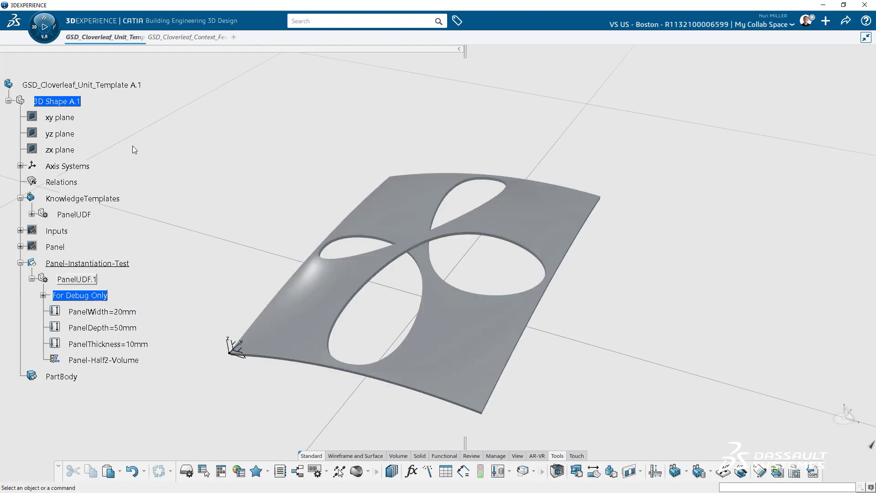
# Step: Switch to the GSD_Cloverleaf_Context_Feature wall model and examine the published geometry sets Publish.27 through Publish.31
pyautogui.click(181, 36)
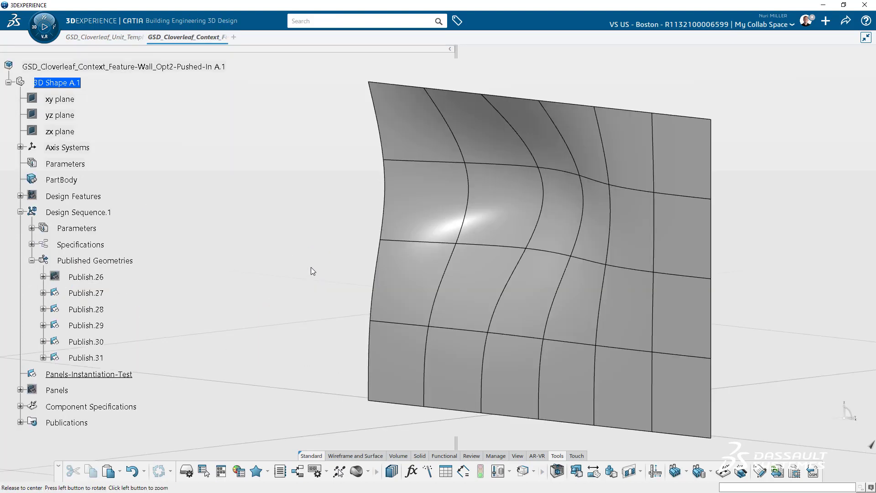
pyautogui.moveTo(303, 272); pyautogui.dragTo(289, 245, button='middle')
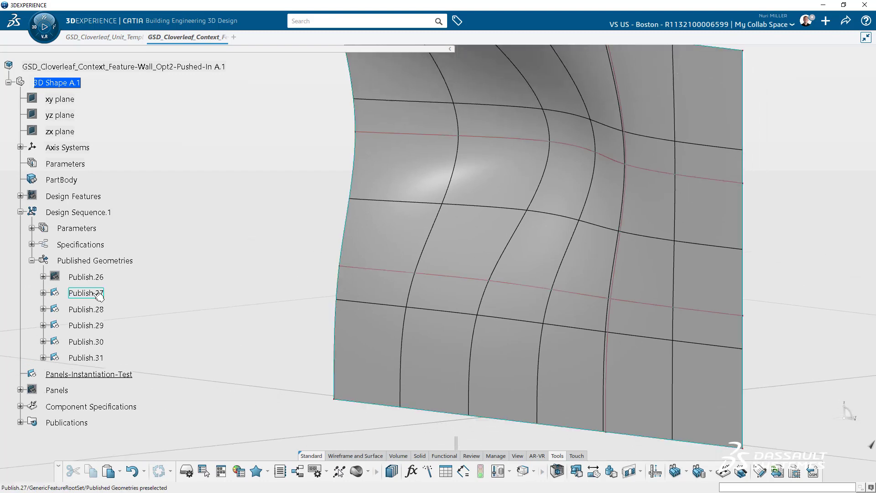
pyautogui.click(87, 293)
pyautogui.click(92, 309)
pyautogui.click(94, 326)
pyautogui.click(97, 342)
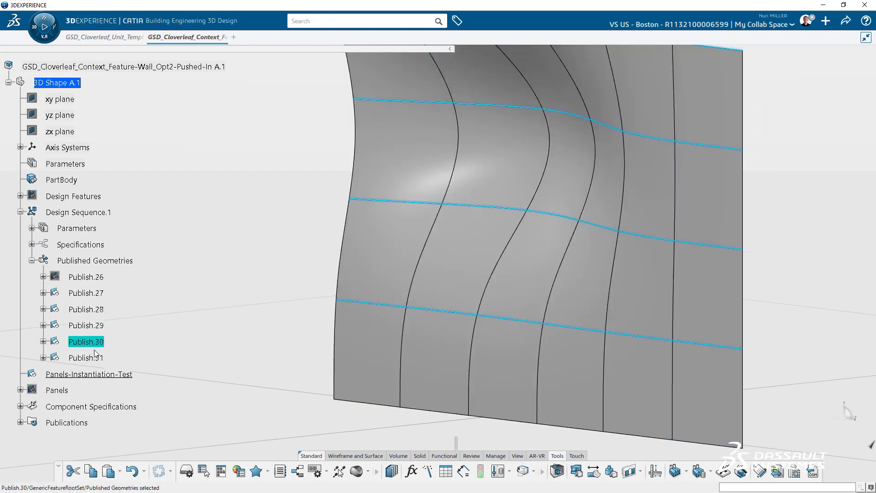
pyautogui.click(99, 359)
pyautogui.click(159, 271)
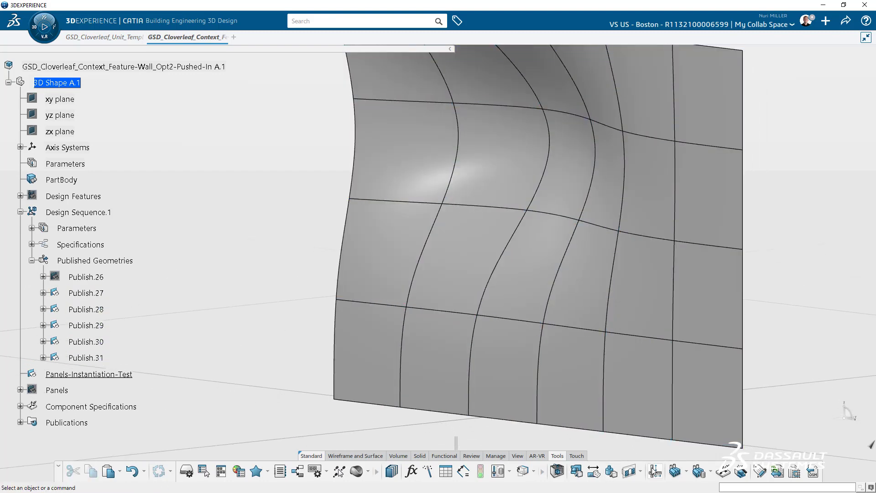
# Step: Start instantiating PanelUDF from the unit template model into Panels-Instantiation-Test, with the wall's lower corner surface Divide_1_3-1 as InputSurface
pyautogui.click(710, 473)
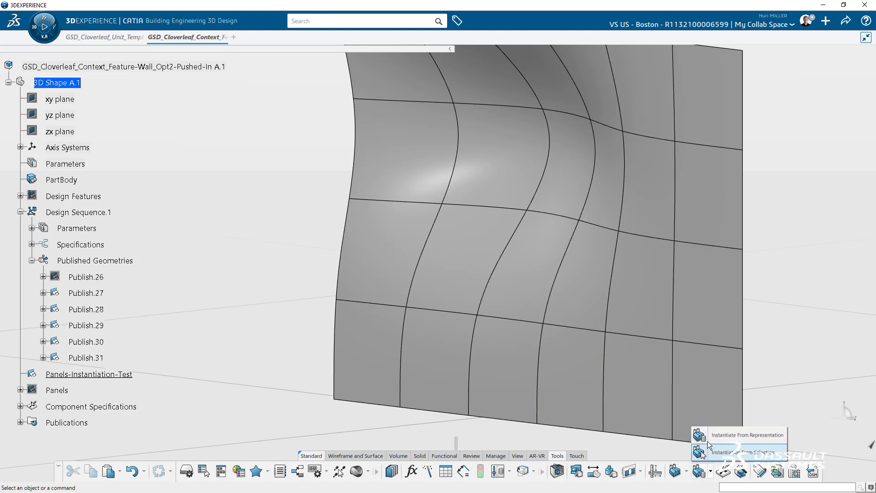
pyautogui.click(702, 452)
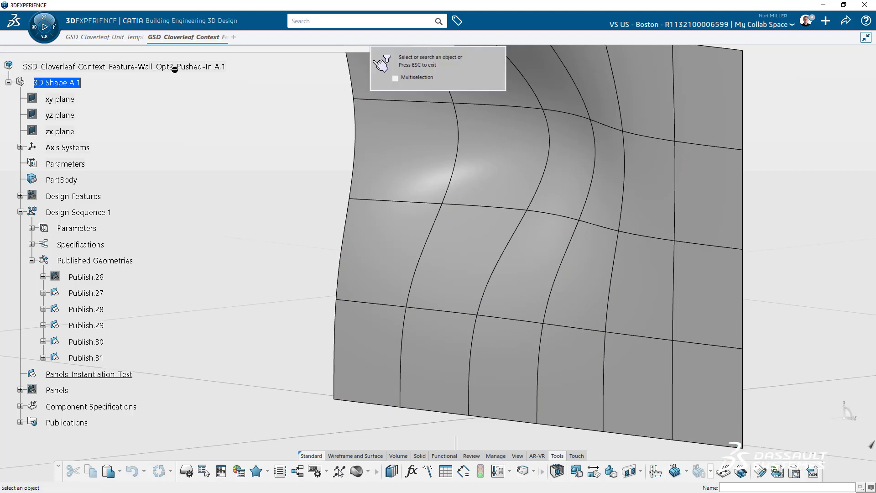
pyautogui.click(101, 34)
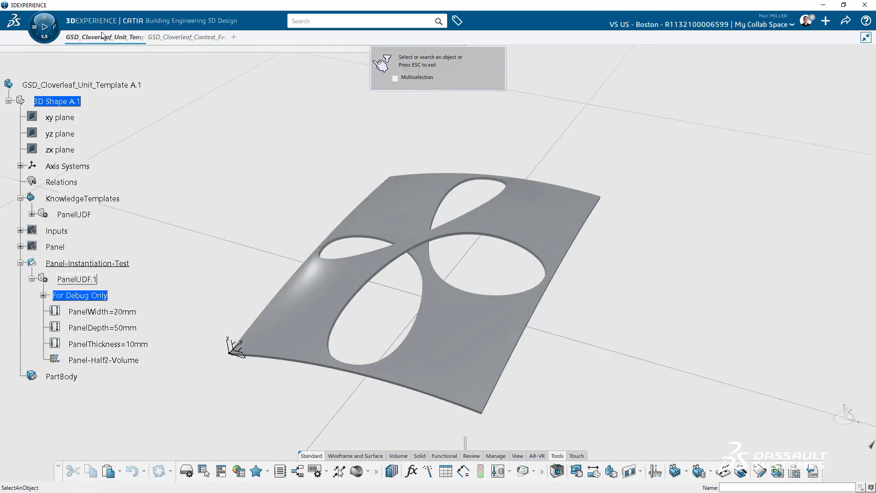
pyautogui.click(80, 215)
pyautogui.click(510, 293)
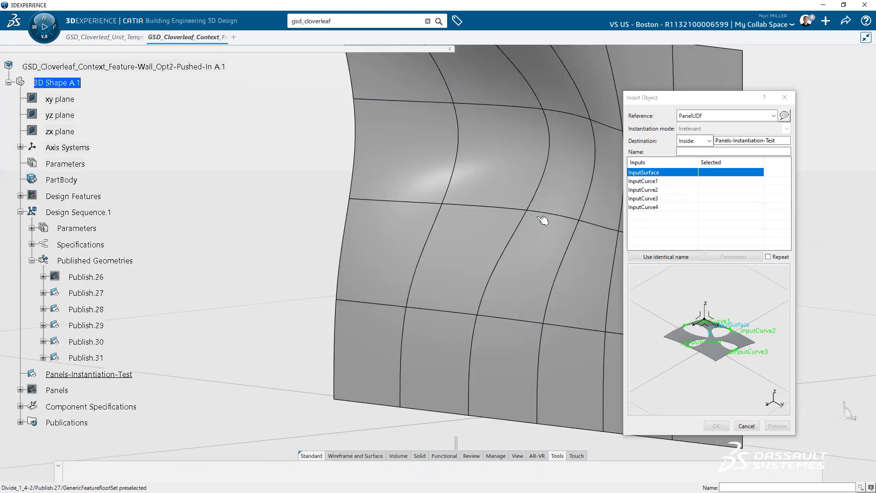
pyautogui.click(377, 362)
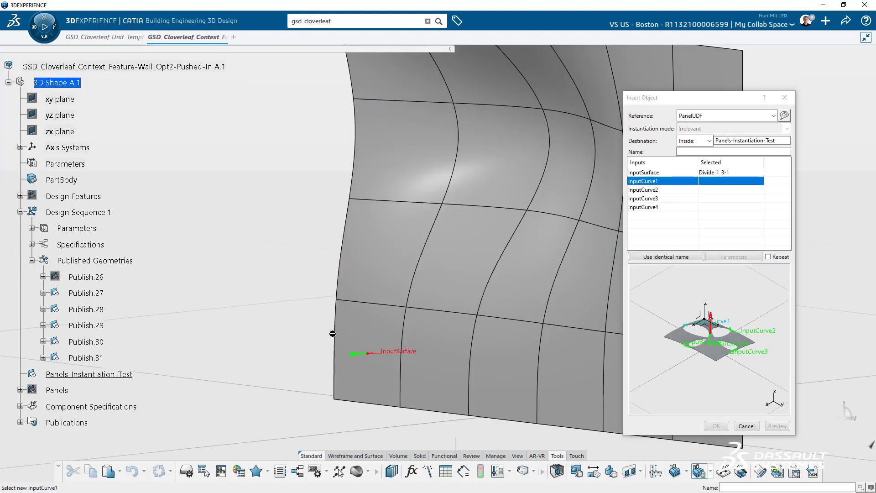
# Step: Assign Orient_Curve_1_3-1-1 from Publish.28 to InputCurve1 and Orient_Curve_1_3-1-2 from Publish.29 to InputCurve2
pyautogui.moveTo(333, 333); pyautogui.dragTo(315, 325, button='middle')
pyautogui.click(49, 309)
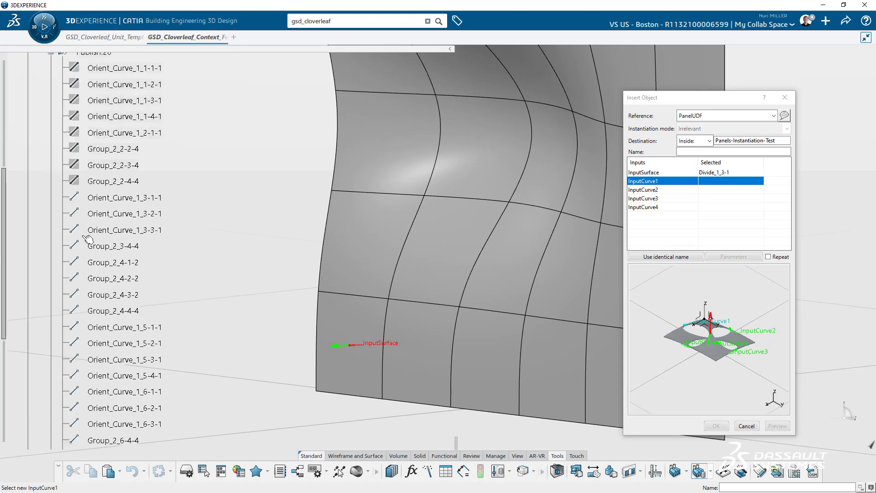
pyautogui.click(111, 201)
pyautogui.scroll(1, 73, 126)
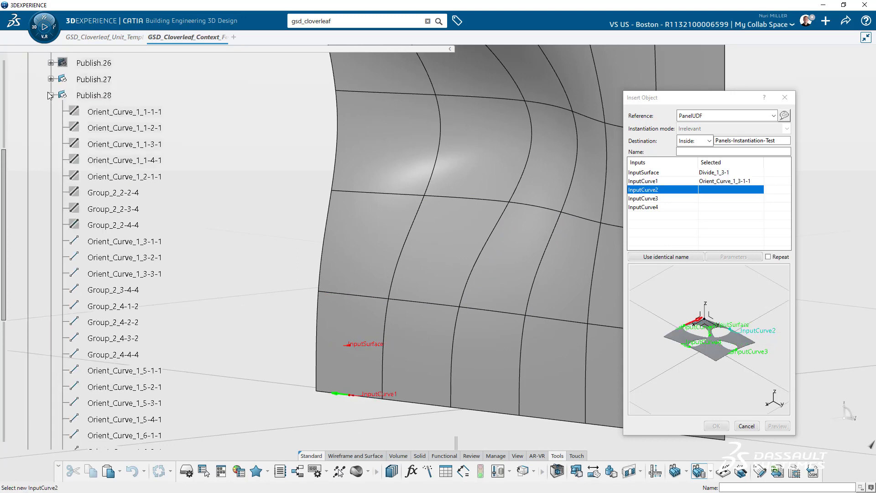
pyautogui.click(50, 97)
pyautogui.click(51, 113)
pyautogui.click(110, 201)
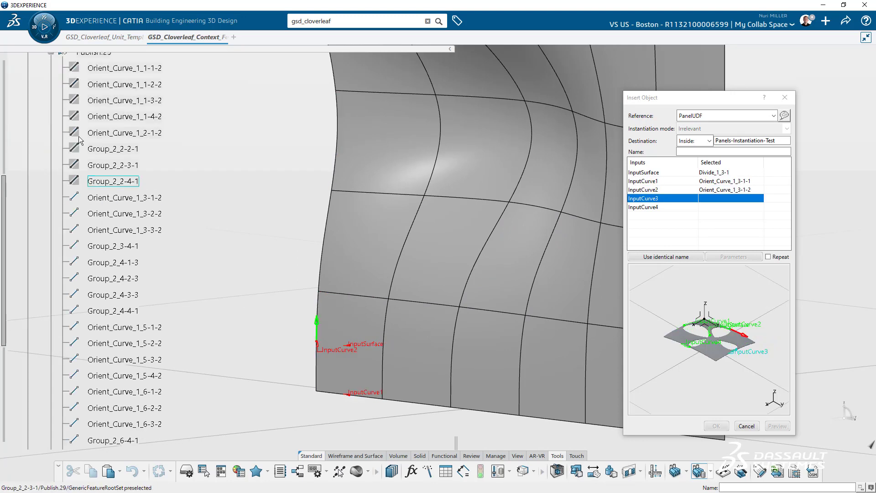
# Step: Assign Orient_Curve_1_3-1-3 from Publish.30 to InputCurve3
pyautogui.scroll(1, 73, 137)
pyautogui.click(51, 103)
pyautogui.click(51, 117)
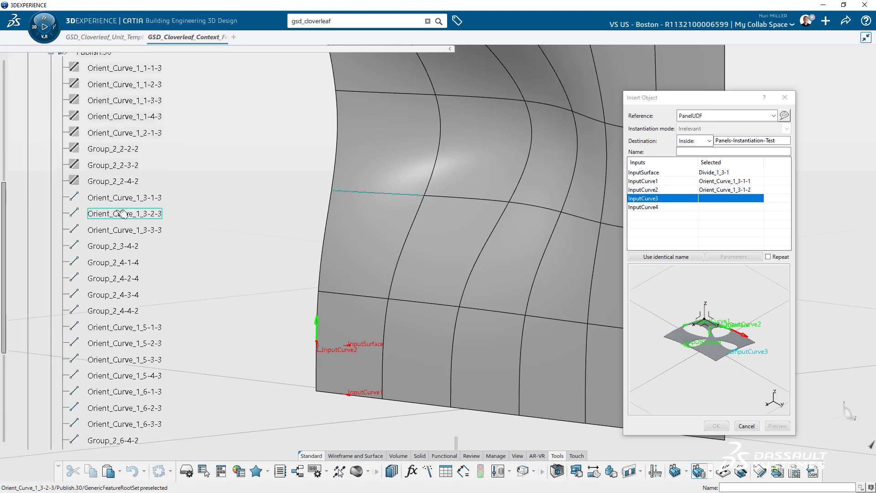
pyautogui.click(110, 198)
# Step: Assign Orient_Curve_1_3-1-4 from Publish.31 to InputCurve4 of the PanelUDF instance
pyautogui.scroll(1, 82, 151)
pyautogui.click(50, 80)
pyautogui.click(50, 111)
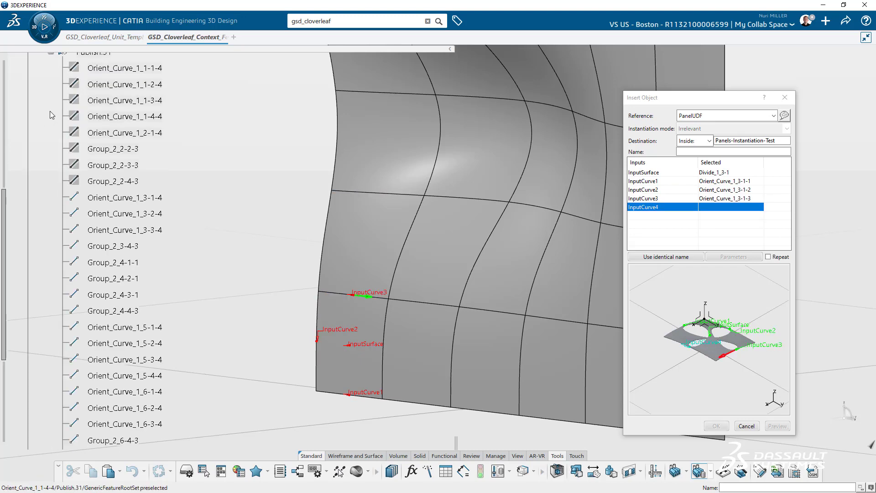
pyautogui.click(106, 199)
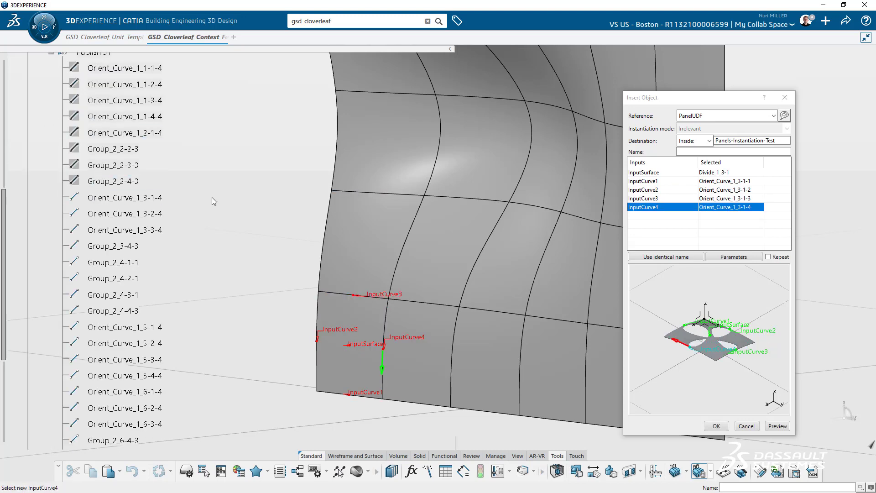
# Step: Enable repeated instantiation and create the first PanelUDF instance on Divide_1_3-1
pyautogui.click(768, 257)
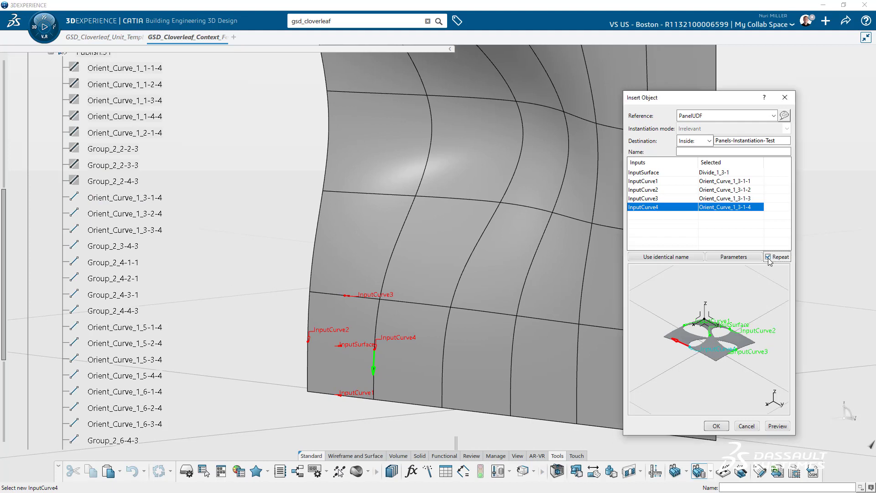
pyautogui.click(718, 426)
pyautogui.click(507, 293)
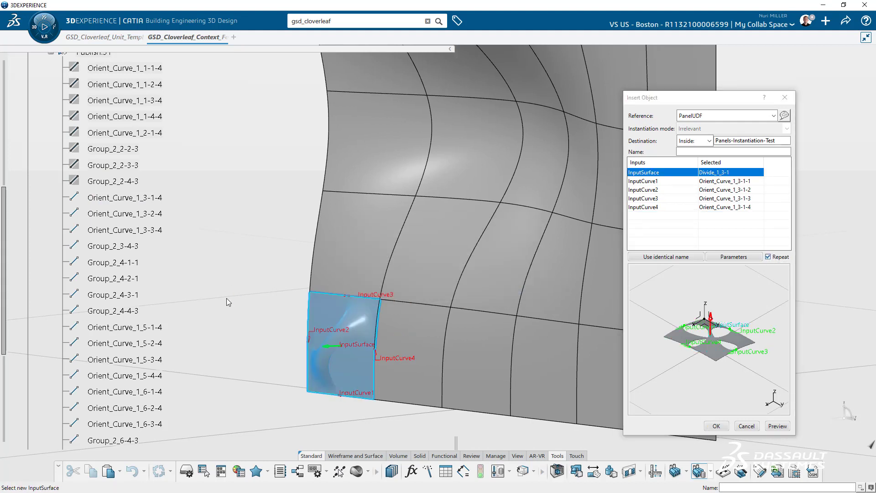
# Step: For the second panel, assign surface Divide_1_3-2 to InputSurface and Orient_Curve_1_3-2-1 from Publish.28 to InputCurve1
pyautogui.scroll(1, 224, 257)
pyautogui.click(352, 256)
pyautogui.click(51, 138)
pyautogui.click(52, 105)
pyautogui.click(107, 214)
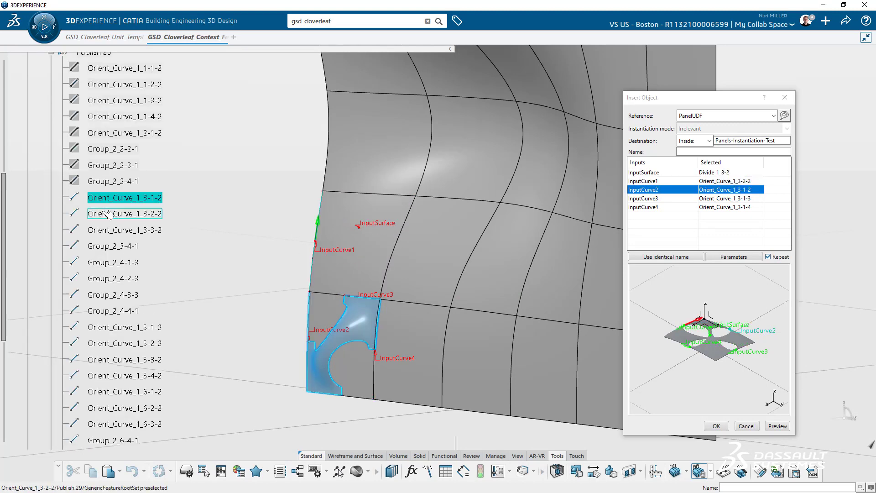
pyautogui.scroll(1, 108, 214)
pyautogui.click(51, 96)
pyautogui.click(705, 181)
pyautogui.click(51, 79)
pyautogui.click(133, 214)
# Step: Assign Orient_Curve_1_3-2-2 from Publish.29 to InputCurve2 and Orient_Curve_1_3-2-3 from Publish.30 to InputCurve3
pyautogui.scroll(1, 132, 214)
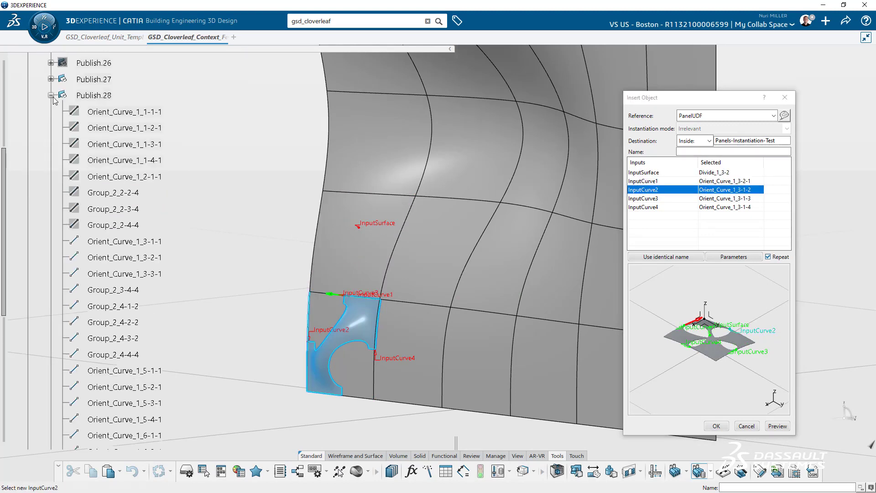
pyautogui.click(51, 95)
pyautogui.click(51, 112)
pyautogui.click(146, 214)
pyautogui.click(108, 213)
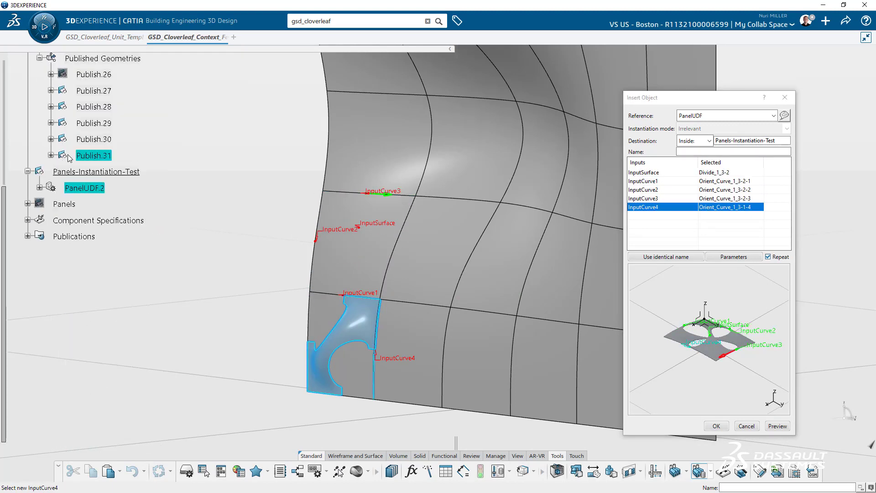
# Step: Assign Orient_Curve_1_3-2-4 from Publish.31 to InputCurve4, and preview and create the second panel
pyautogui.click(111, 213)
pyautogui.click(775, 427)
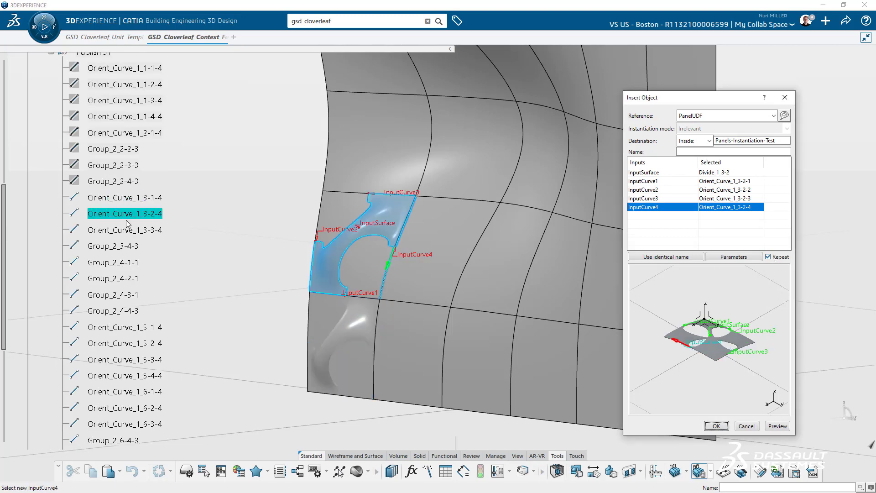
pyautogui.click(716, 426)
pyautogui.click(511, 291)
# Step: For the third panel, assign Divide_1_3-3 from Publish.27 to InputSurface and Orient_Curve_1_3-3-1 from Publish.28 to InputCurve1
pyautogui.scroll(1, 114, 220)
pyautogui.click(51, 139)
pyautogui.click(51, 74)
pyautogui.click(109, 229)
pyautogui.scroll(1, 109, 229)
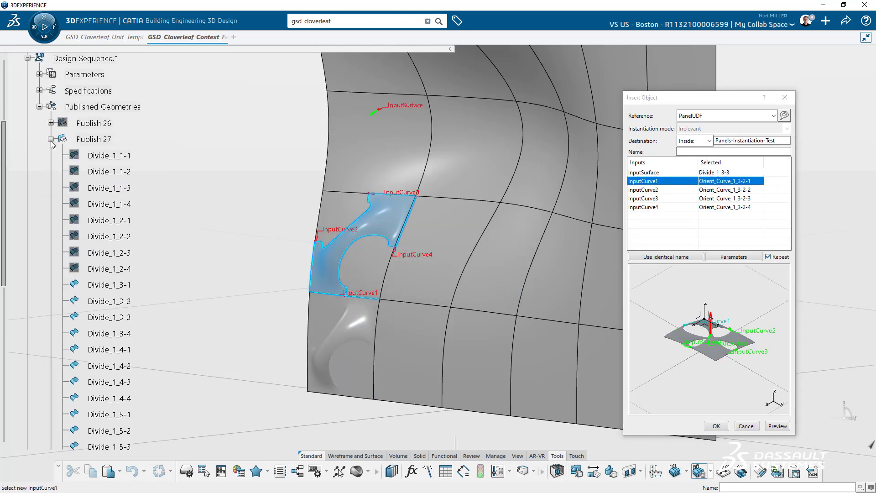
pyautogui.click(51, 140)
pyautogui.click(109, 229)
# Step: Assign Orient_Curve_1_3-3-2, 1_3-3-3 and 1_3-3-4 to InputCurve2, InputCurve3 and InputCurve4, and create the third panel with Repeat turned off
pyautogui.scroll(1, 80, 175)
pyautogui.click(51, 94)
pyautogui.click(109, 230)
pyautogui.scroll(1, 80, 175)
pyautogui.click(51, 94)
pyautogui.click(110, 230)
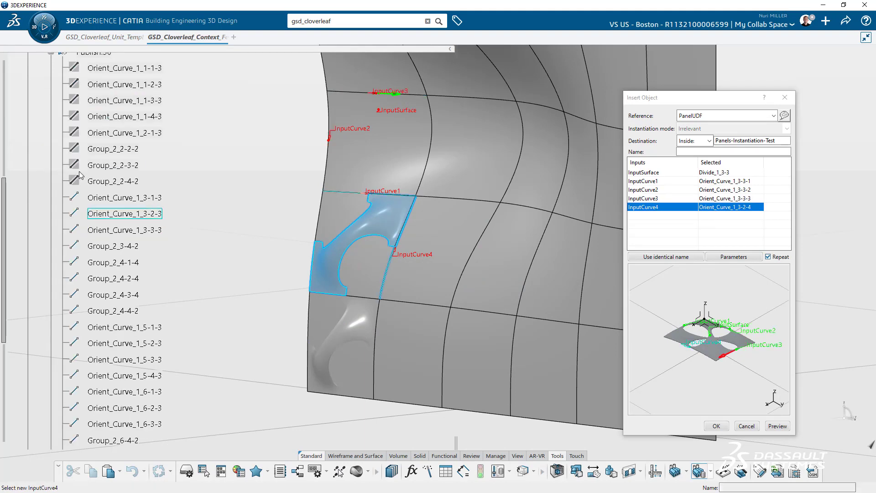
pyautogui.click(109, 230)
pyautogui.click(776, 259)
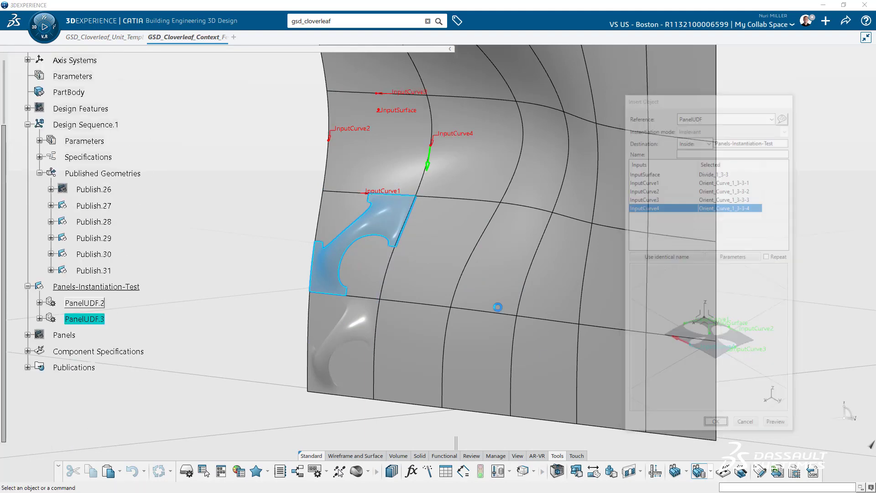
# Step: Hide Design Sequence.1 so that only the instantiated panels are displayed
pyautogui.scroll(2, 246, 163)
pyautogui.click(93, 213)
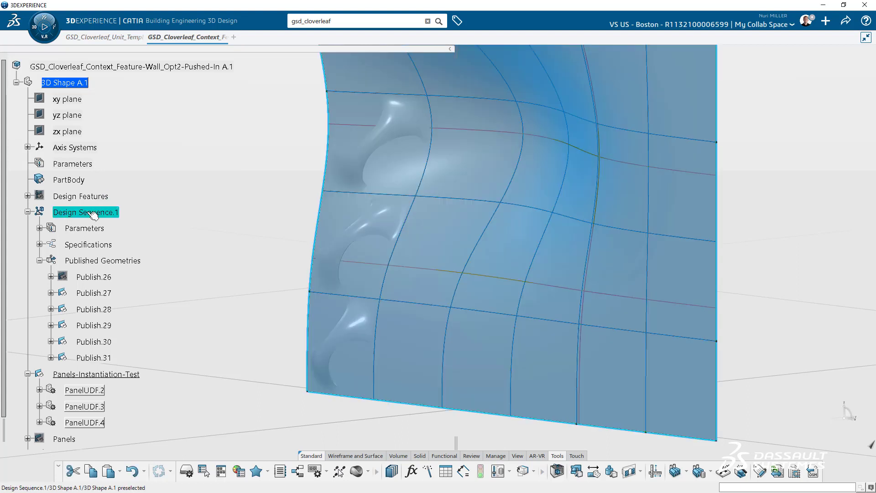
pyautogui.press('space')
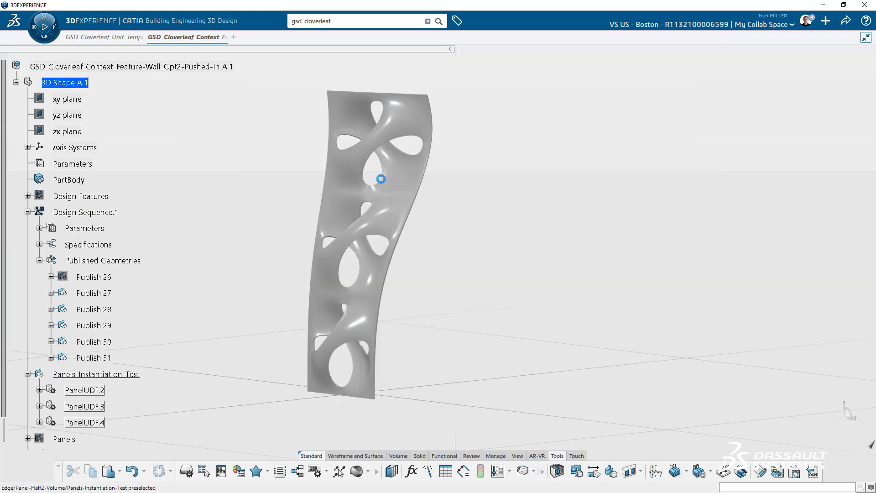
# Step: Change the 3D view's ambience to a bright background with ground shadows and reflections
pyautogui.middleClick(397, 178)
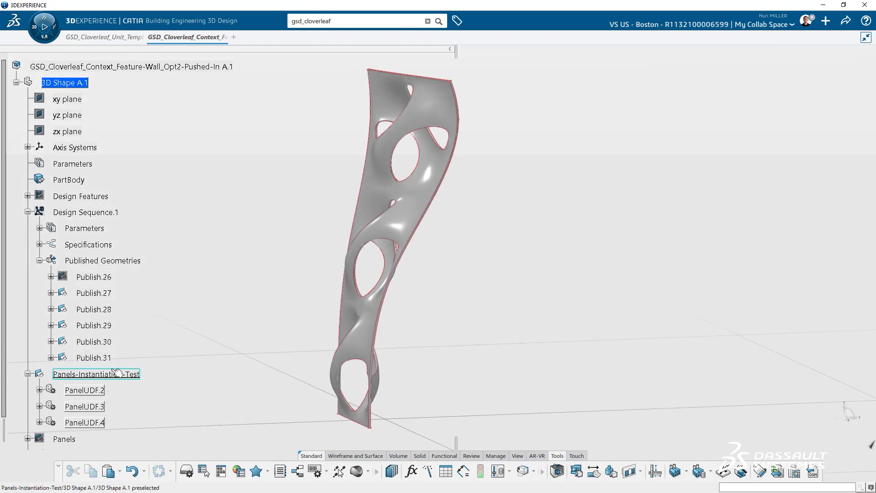
pyautogui.scroll(-1, 117, 372)
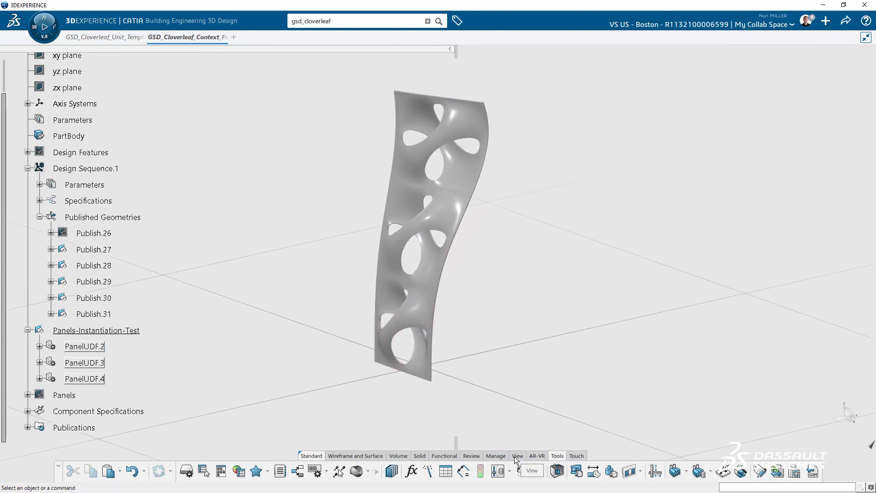
pyautogui.moveTo(566, 340)
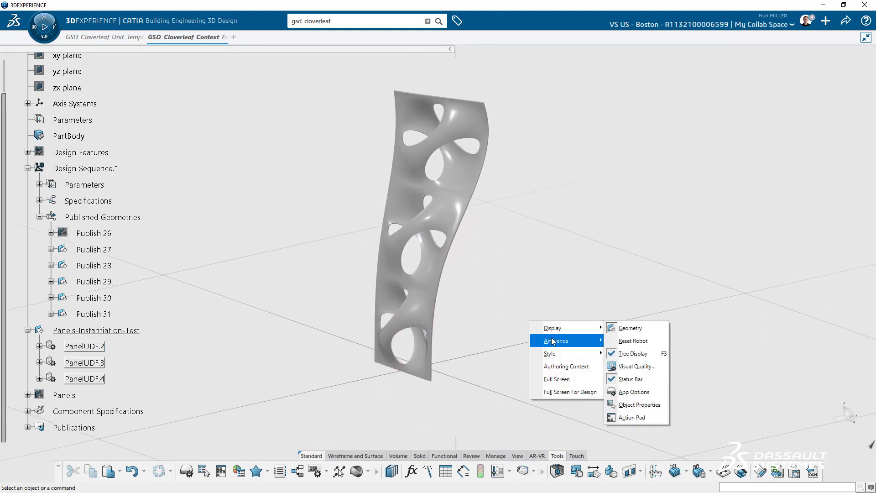
pyautogui.click(624, 191)
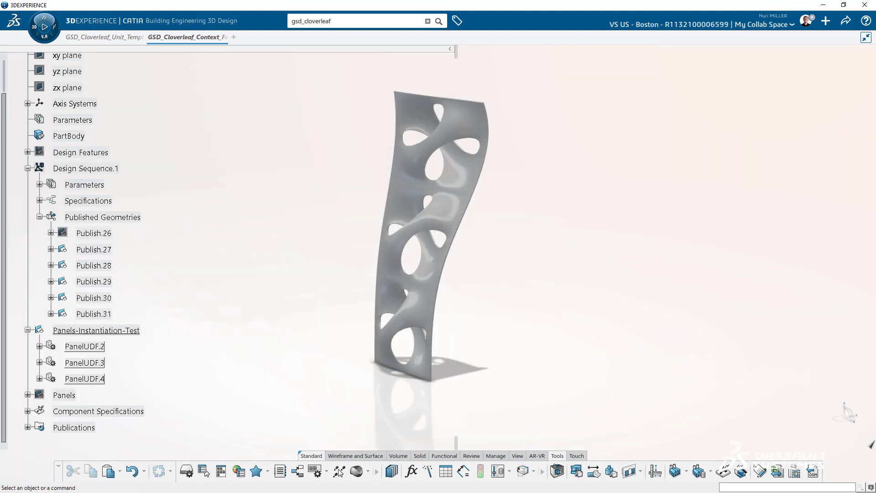
# Step: Activate the root product GSD_Cloverleaf_Context_Feature-Wall_Opt2-Pushed-In and display the panels beside the human scale figure
pyautogui.scroll(3, 201, 197)
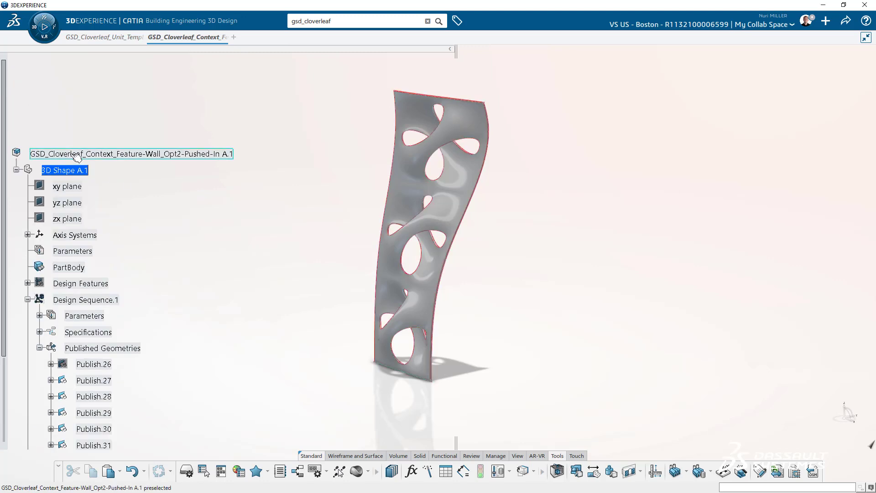
pyautogui.doubleClick(75, 153)
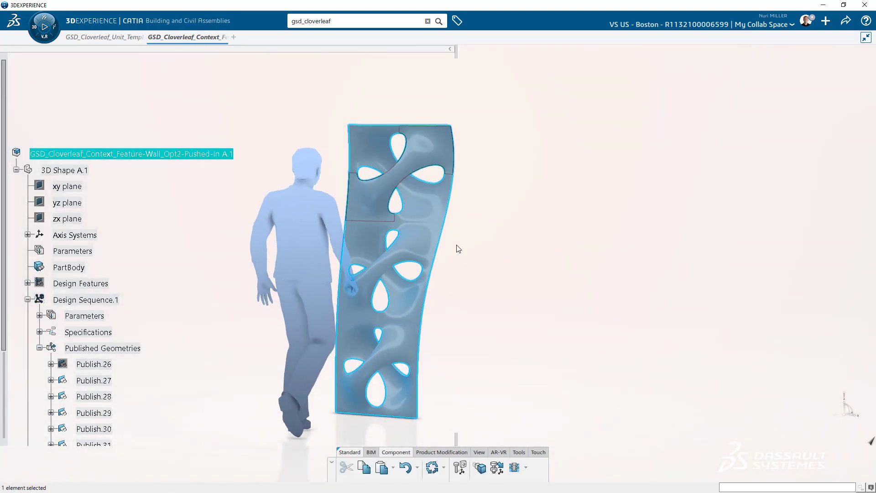
pyautogui.click(514, 288)
# Step: Review the stacked panels in Player mode, exit it, and collapse Design Sequence.1 in the tree
pyautogui.click(44, 28)
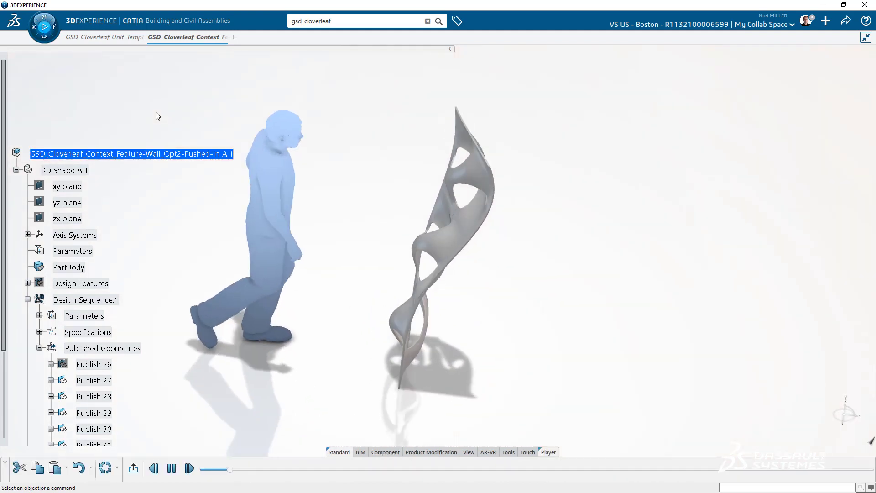
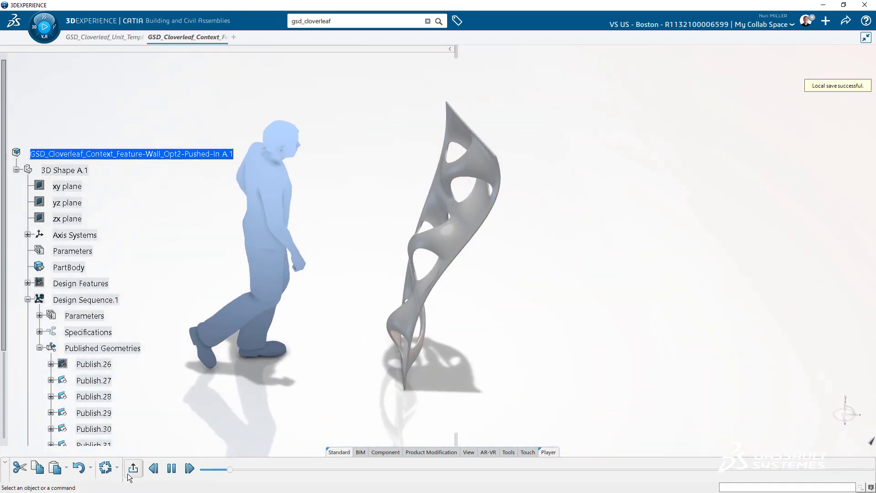
pyautogui.click(130, 474)
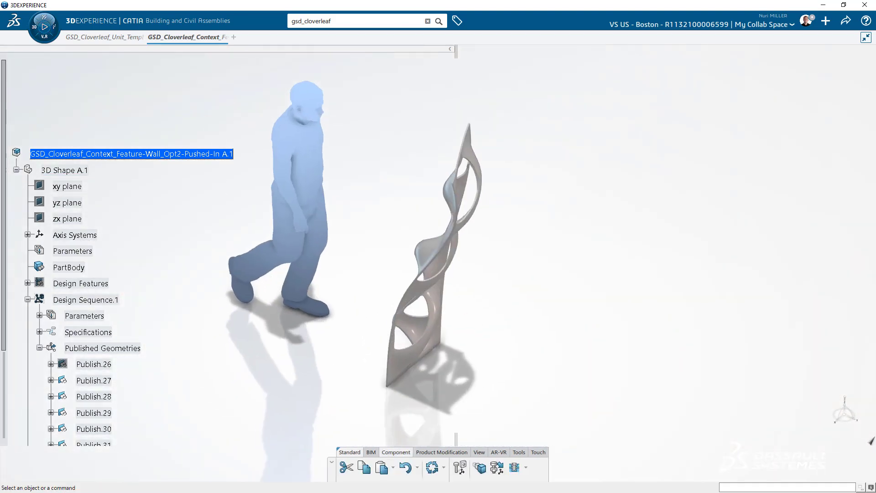
pyautogui.scroll(-2, 204, 357)
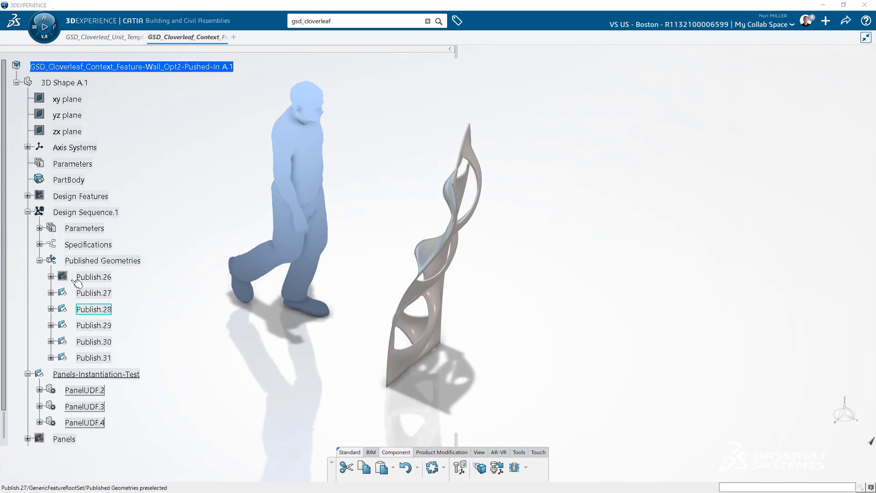
pyautogui.click(28, 213)
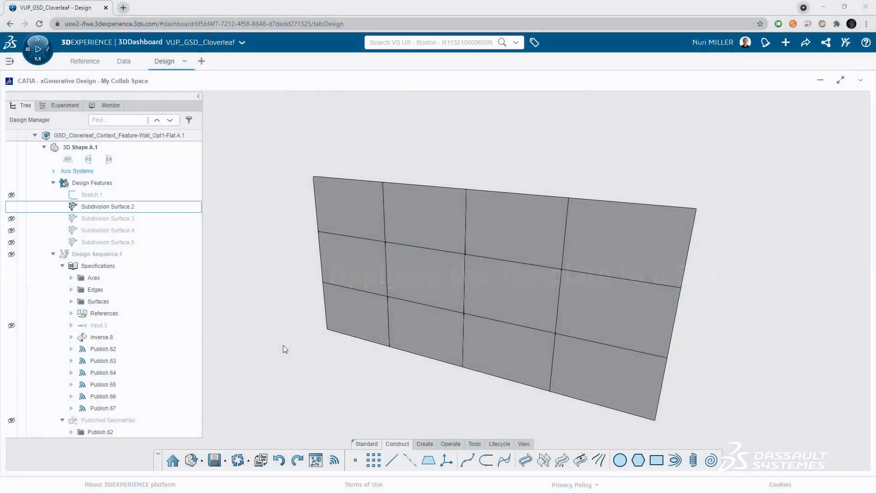
# Step: Switch to the GSD_Cloverleaf_Context_Feature-Wall_Opt1-Flat model in xGenerative Design and show Design Sequence.1 on the flat Subdivision Surface.2
pyautogui.click(422, 272)
pyautogui.doubleClick(142, 208)
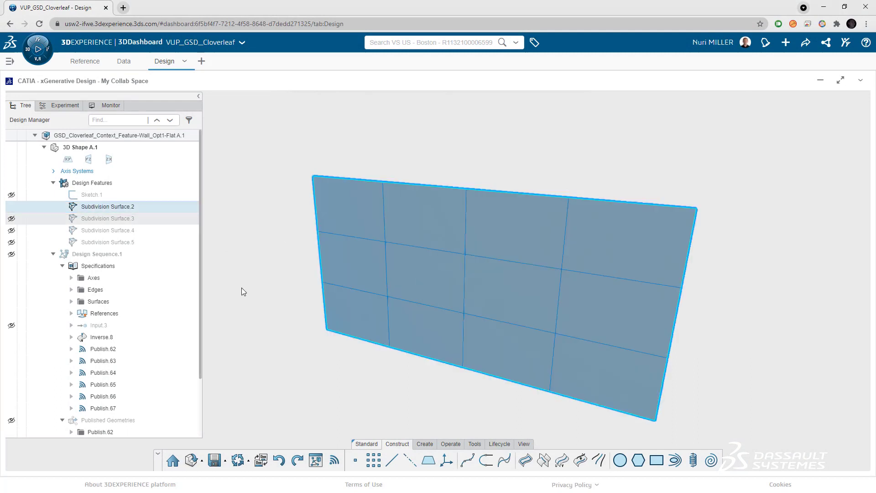
pyautogui.moveTo(242, 287); pyautogui.dragTo(187, 294, button='middle')
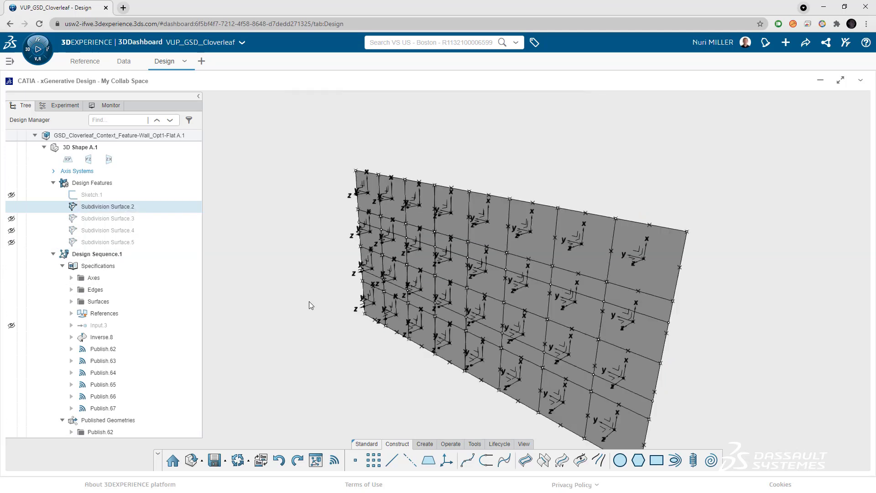
pyautogui.moveTo(364, 350); pyautogui.dragTo(399, 248, button='middle')
# Step: Open Design Sequence.1 in the Graph Editor beside the 3D view and collapse the design tree
pyautogui.click(97, 255)
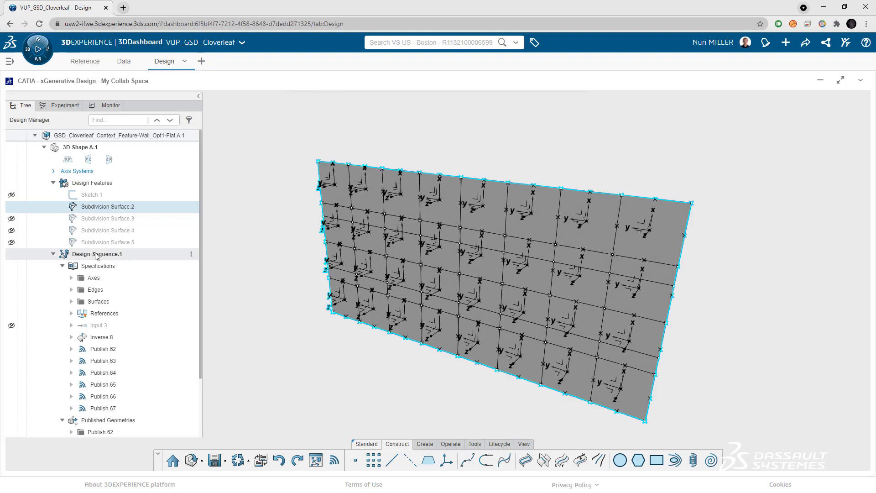
pyautogui.click(127, 223)
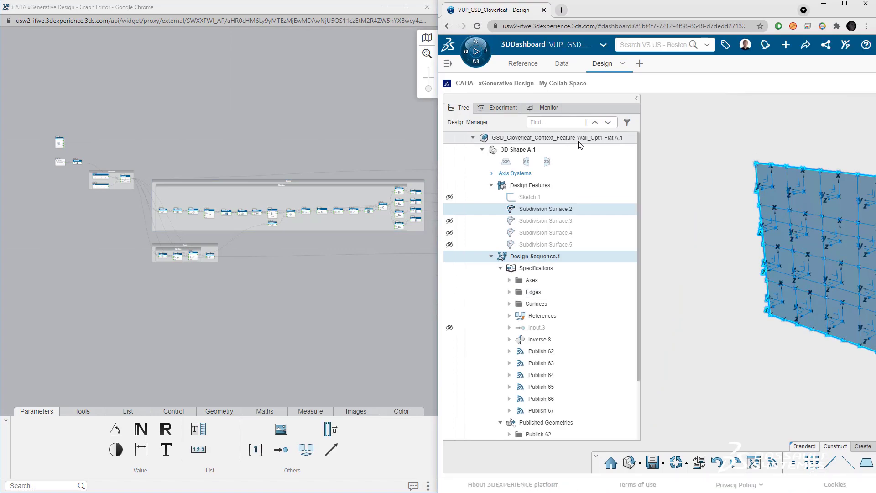
pyautogui.click(636, 97)
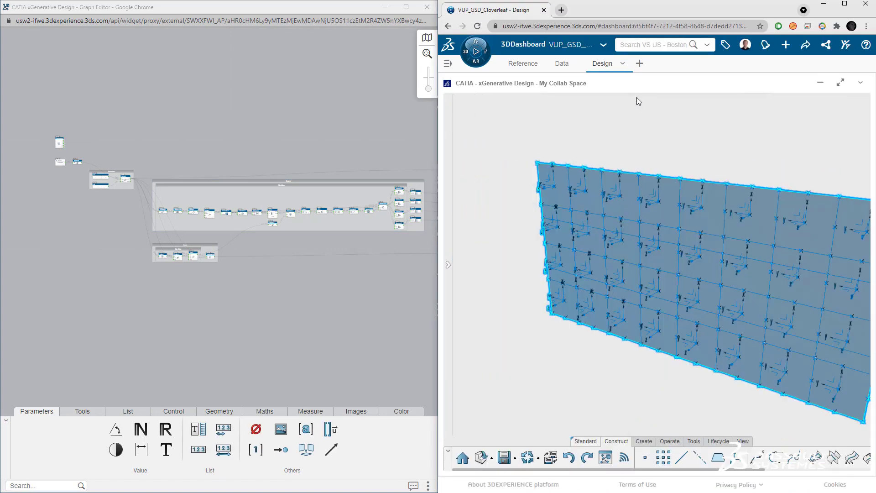
pyautogui.moveTo(628, 142); pyautogui.dragTo(614, 140, button='middle')
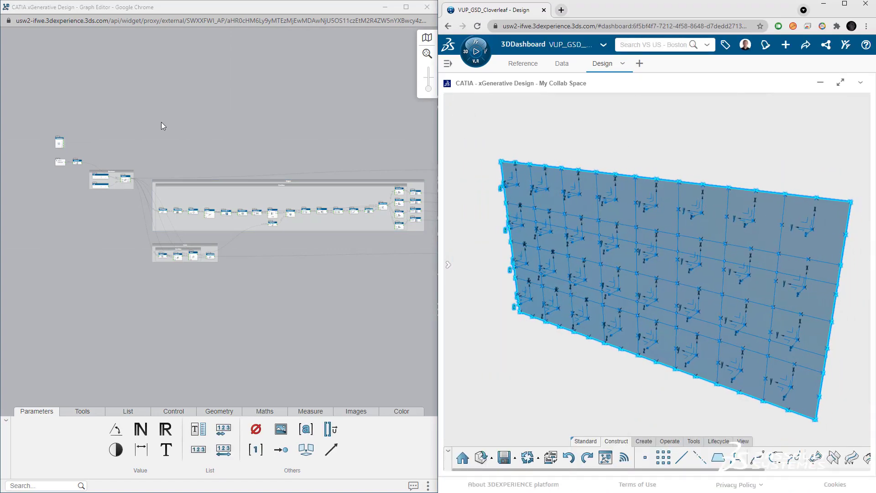
# Step: Examine the Inverse.8 and Divide.2 nodes in the graph and the list of subdivided surfaces that Divide.2 outputs
pyautogui.click(114, 128)
pyautogui.moveTo(74, 182); pyautogui.dragTo(121, 215, button='middle')
pyautogui.scroll(8, 119, 220)
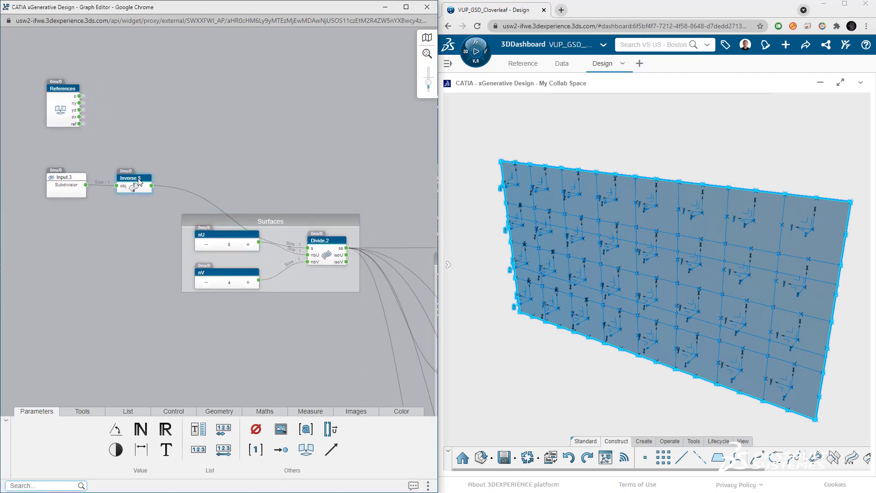
pyautogui.moveTo(327, 242)
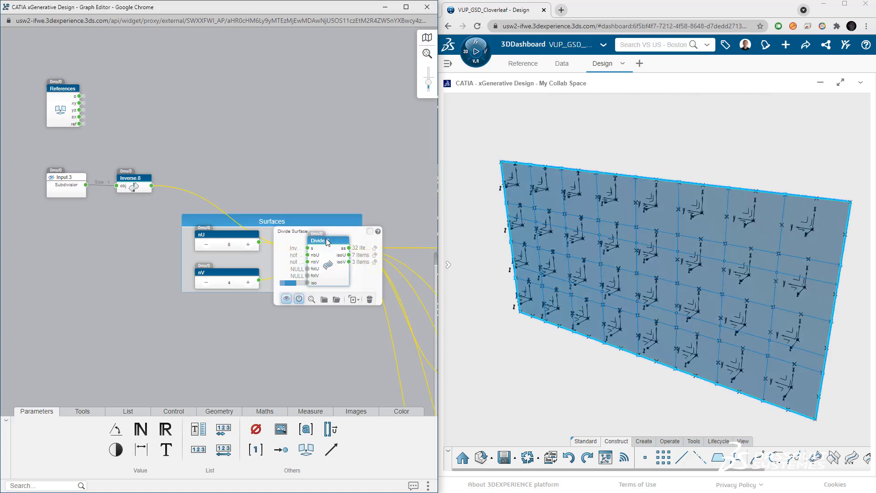
pyautogui.moveTo(369, 198); pyautogui.dragTo(295, 183)
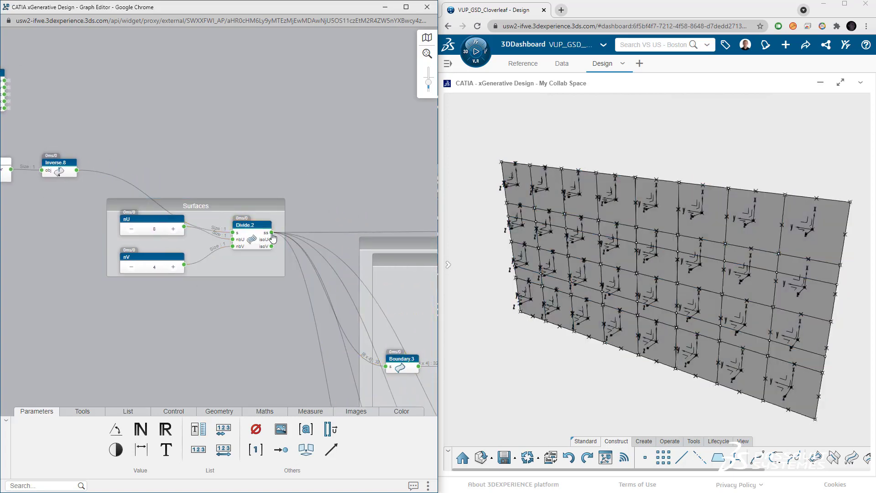
pyautogui.moveTo(273, 238)
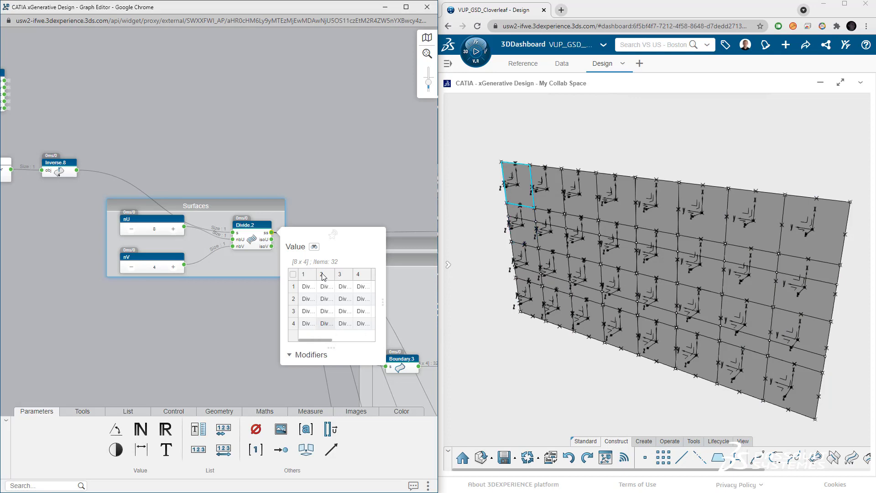
pyautogui.moveTo(350, 166); pyautogui.dragTo(192, 74)
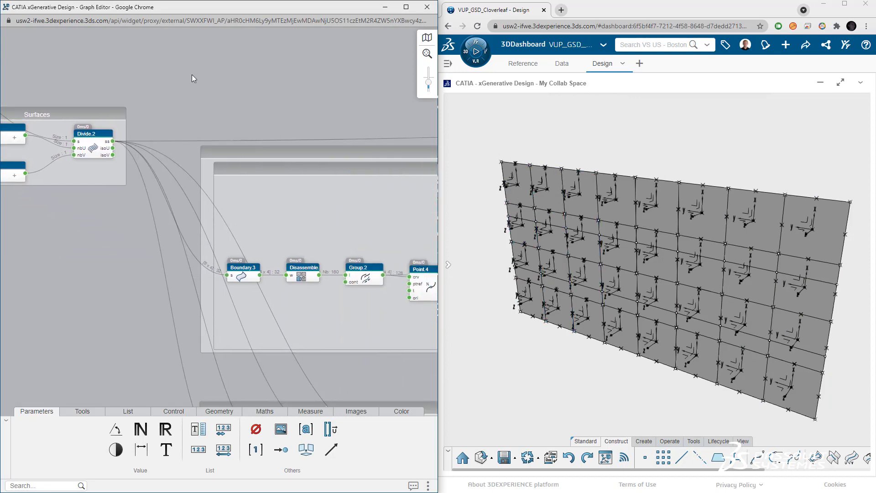
# Step: Examine the Axes group, from the Point.8 node through to the axis system node
pyautogui.scroll(-1, 192, 74)
pyautogui.moveTo(298, 93); pyautogui.dragTo(273, 47)
pyautogui.moveTo(305, 391); pyautogui.dragTo(301, 365)
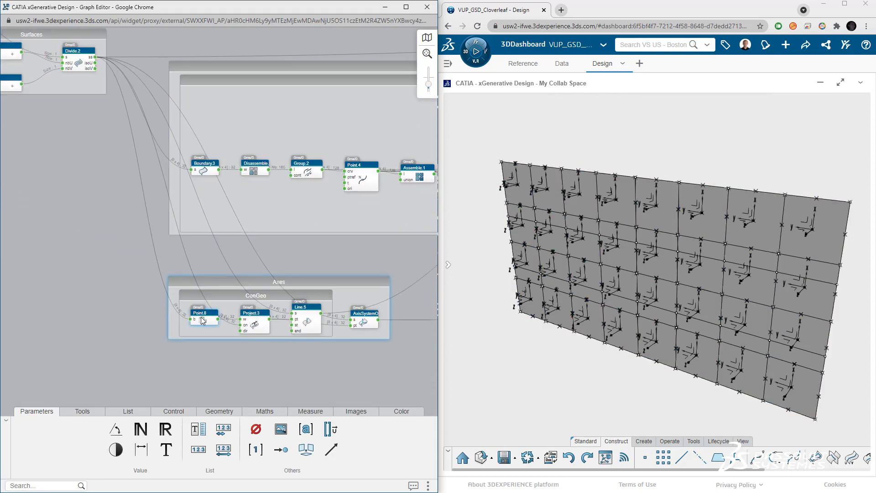
pyautogui.moveTo(361, 317)
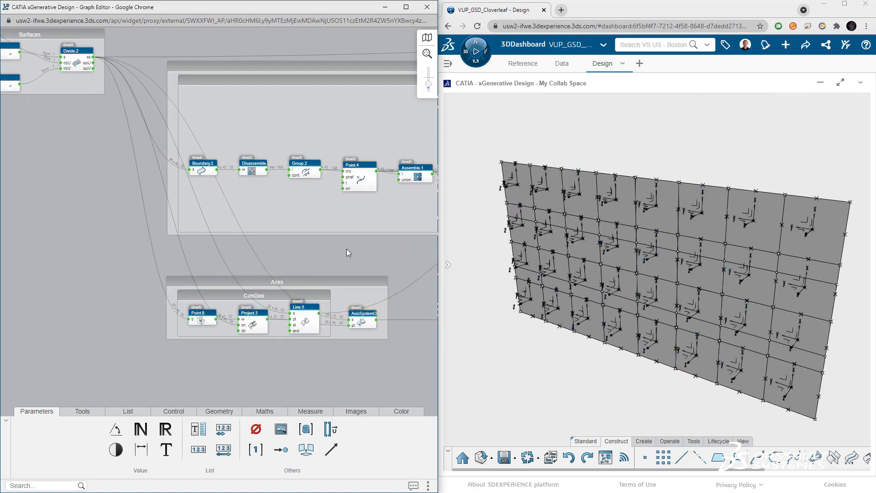
# Step: Inspect the Point.4 output in the Edges group, expanding its first sublist to see the point order on the corner panel
pyautogui.moveTo(347, 248); pyautogui.dragTo(255, 309)
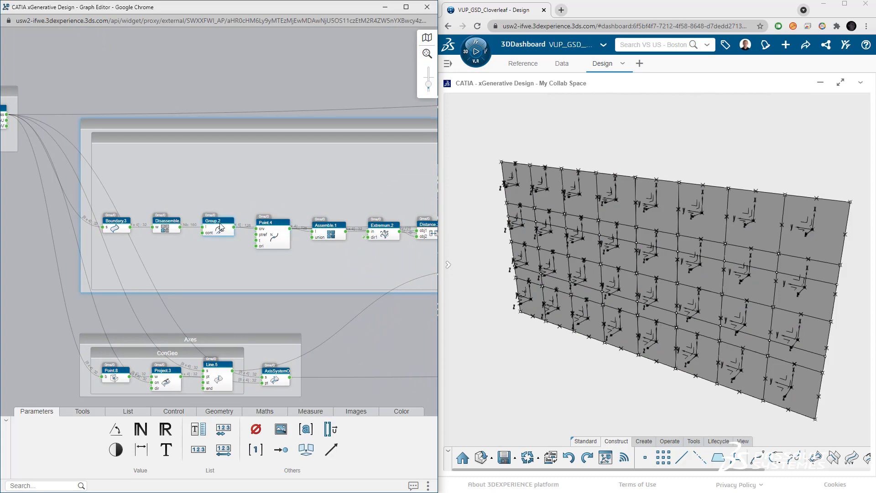
pyautogui.moveTo(220, 226)
pyautogui.moveTo(277, 225)
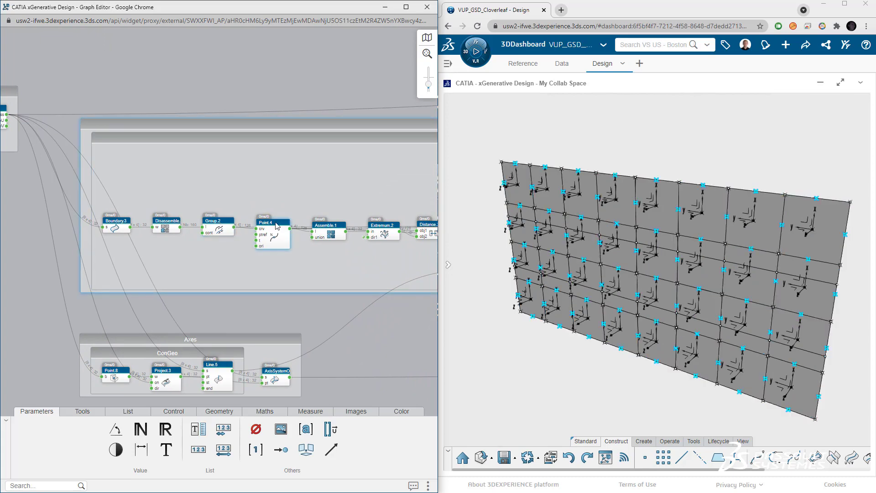
pyautogui.click(291, 229)
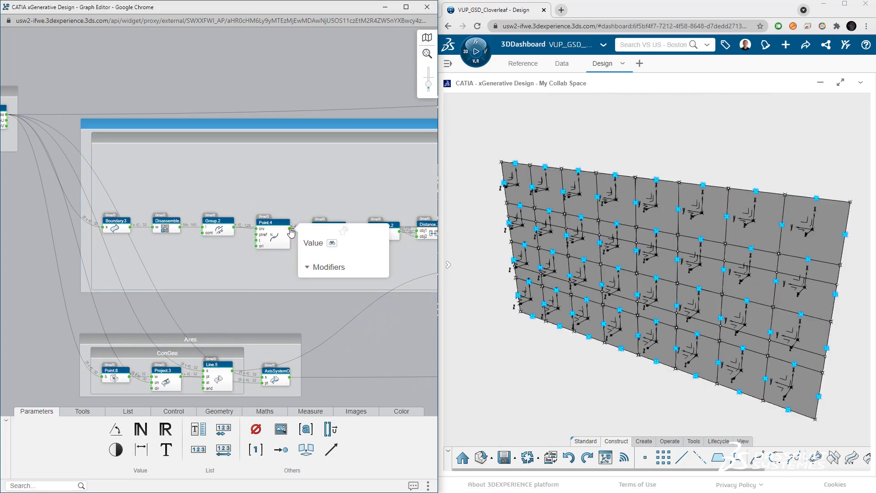
pyautogui.scroll(2, 524, 318)
pyautogui.scroll(4, 534, 302)
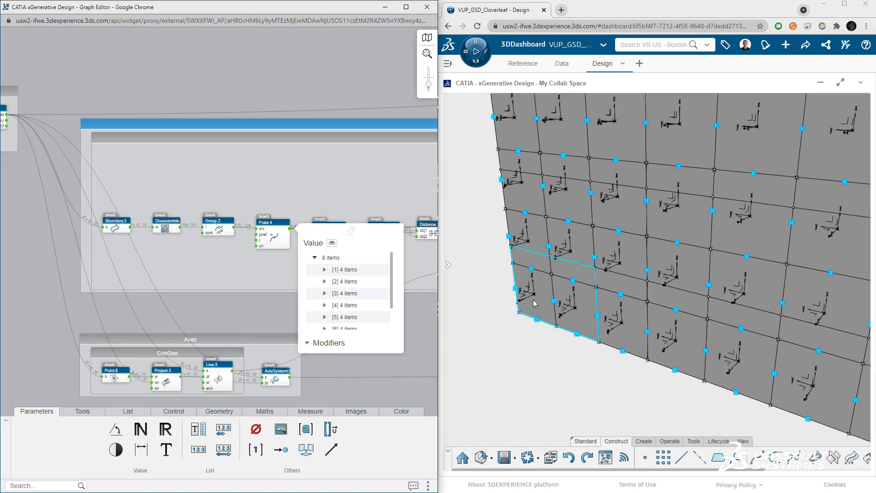
pyautogui.scroll(1, 533, 300)
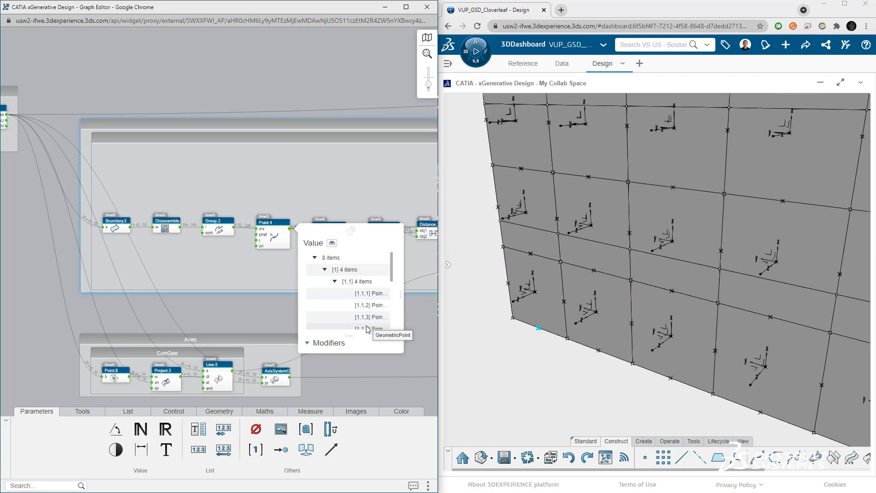
pyautogui.click(281, 300)
# Step: Inspect the PolarSort.2 output, expanding its first sublist to check the sorted point order around the corner panel
pyautogui.moveTo(359, 301); pyautogui.dragTo(147, 312, button='middle')
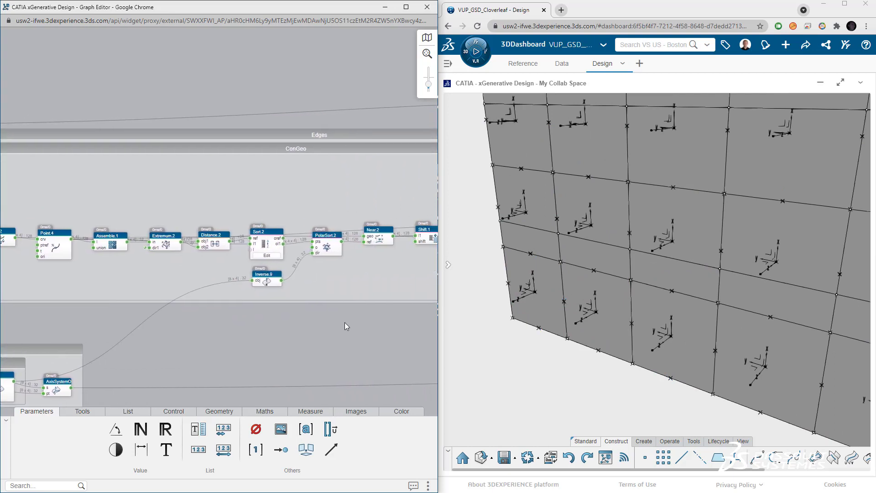
pyautogui.moveTo(345, 326); pyautogui.dragTo(310, 324, button='middle')
pyautogui.click(307, 240)
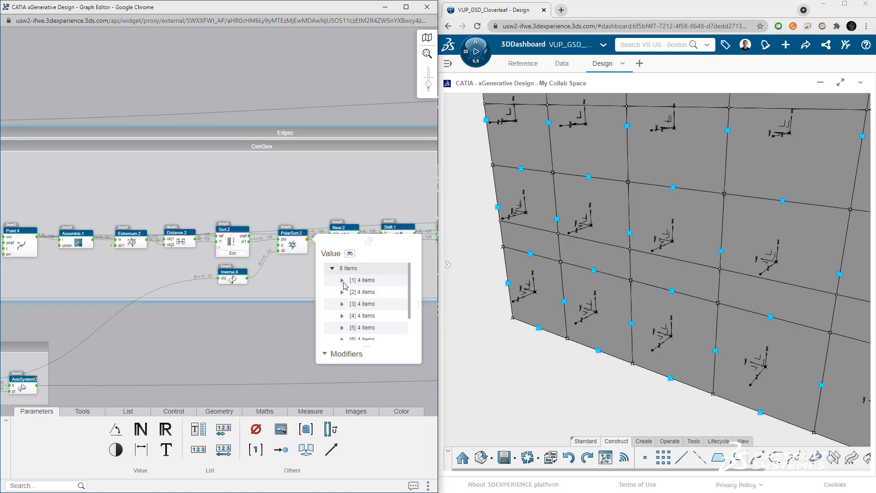
pyautogui.click(342, 281)
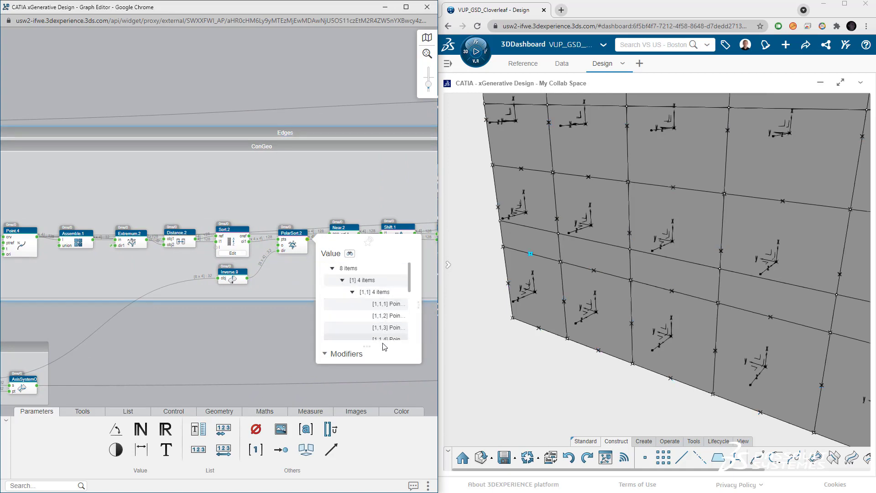
# Step: Inspect the Near.2 output, expanding its first sublist to check the edge order around the corner panel
pyautogui.moveTo(311, 276); pyautogui.dragTo(168, 288)
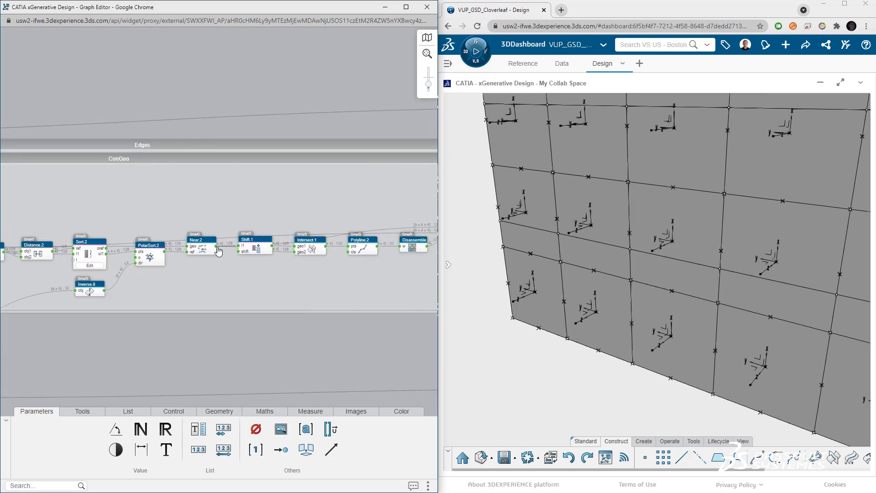
pyautogui.moveTo(218, 252)
pyautogui.click(261, 298)
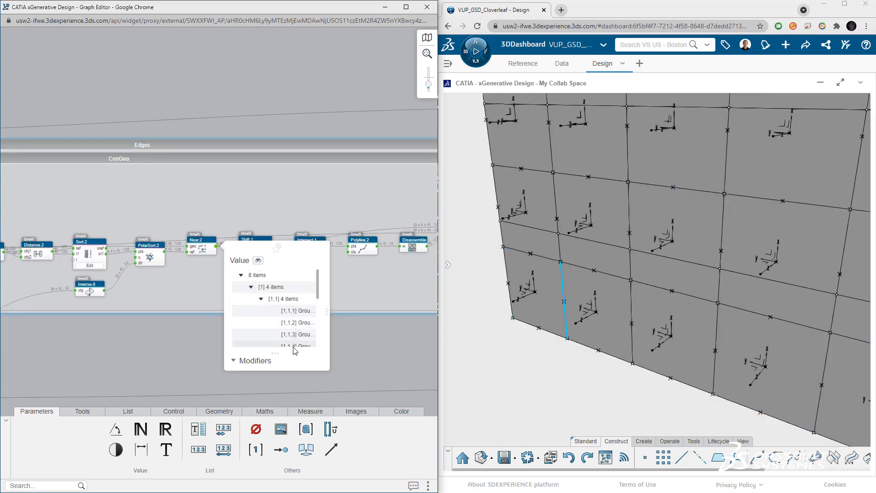
pyautogui.moveTo(304, 295); pyautogui.dragTo(197, 269)
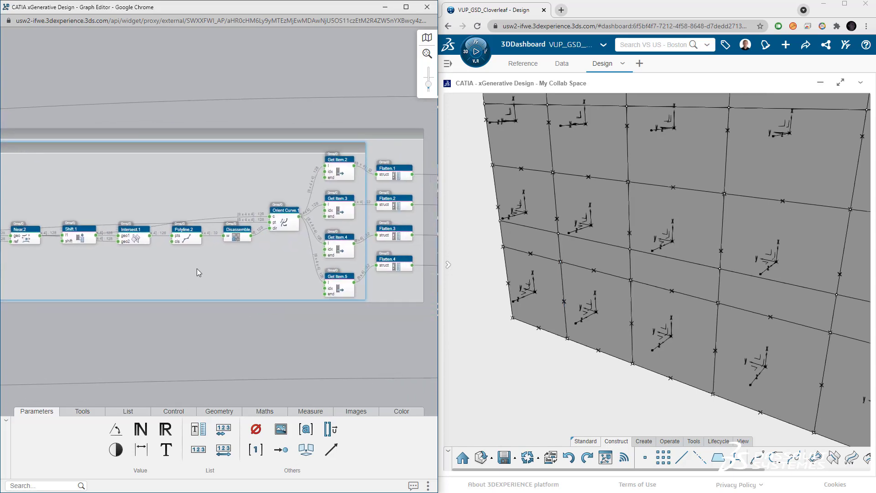
# Step: Examine the Orient Curve node and follow its curves through the Get Item and Flatten nodes to the Publish nodes
pyautogui.scroll(-2, 229, 271)
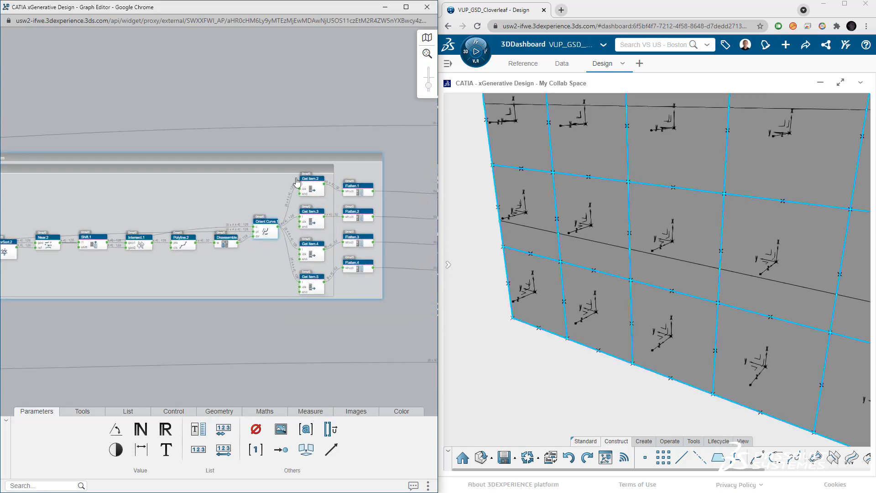
pyautogui.click(272, 223)
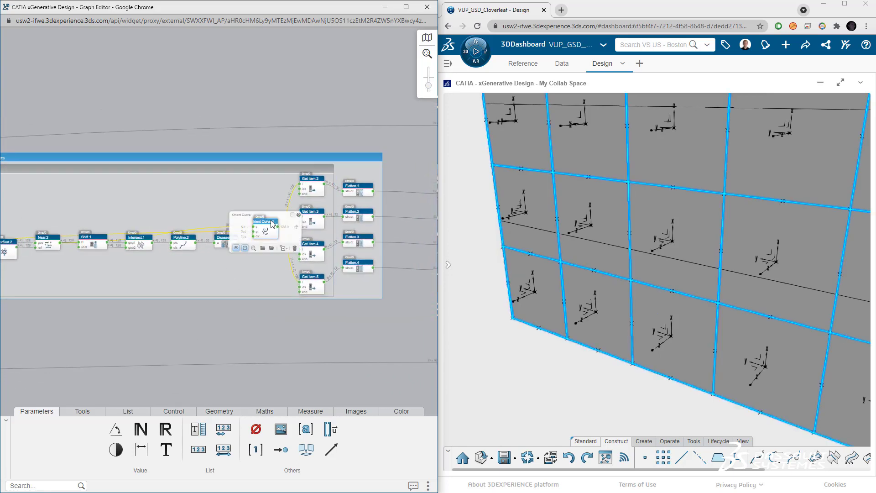
pyautogui.click(281, 105)
pyautogui.moveTo(402, 175); pyautogui.dragTo(311, 183)
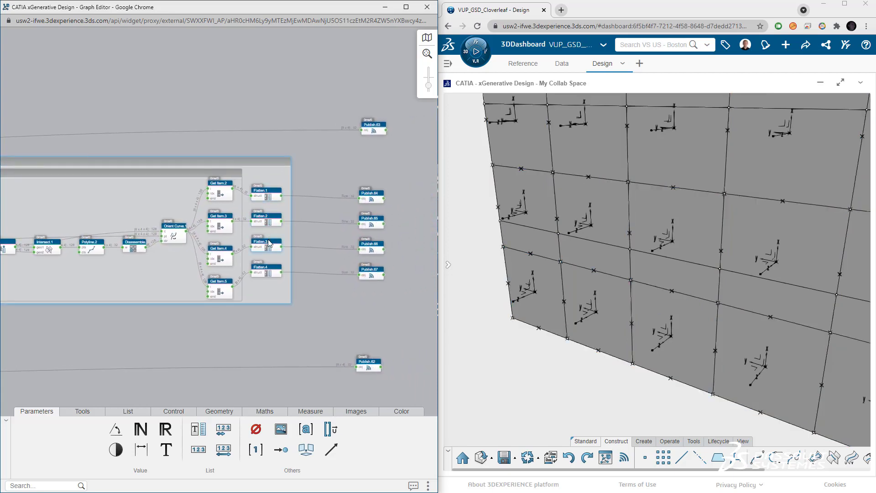
pyautogui.scroll(-1, 498, 301)
pyautogui.scroll(-4, 499, 302)
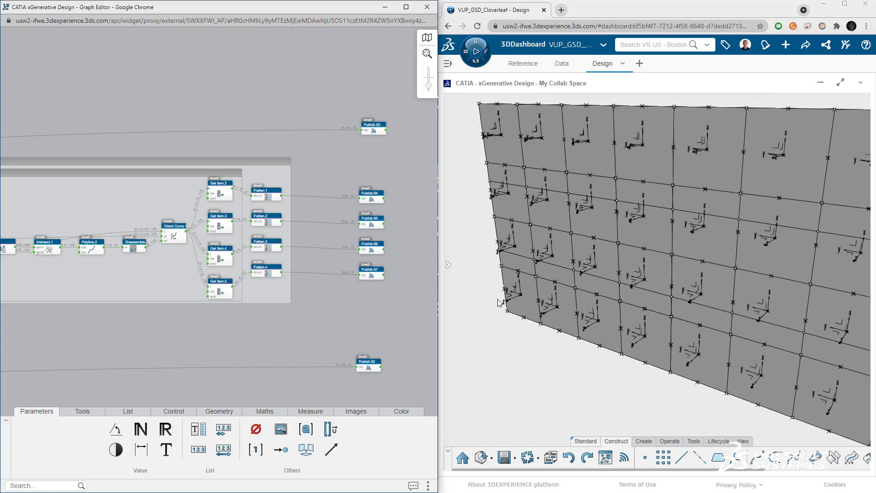
pyautogui.moveTo(215, 349); pyautogui.dragTo(235, 349)
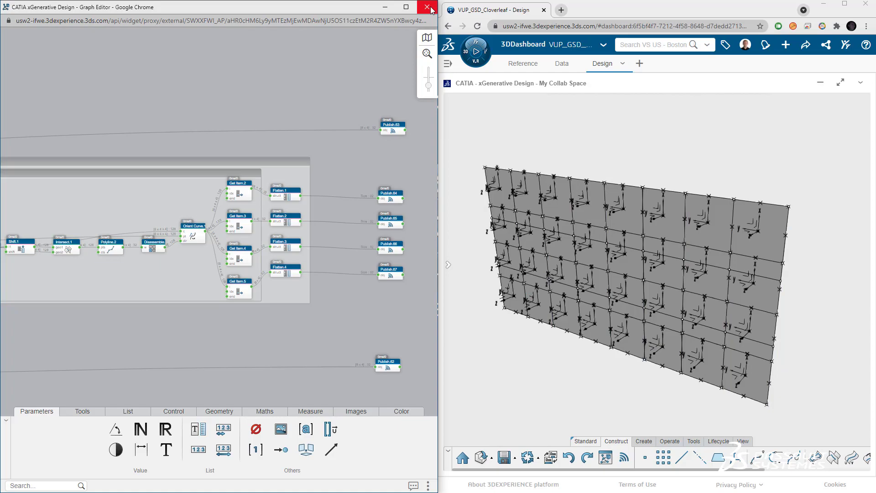
# Step: Close the Graph Editor, restore the full-size 3D view with the design tree, and highlight Subdivision Surface.2
pyautogui.click(845, 4)
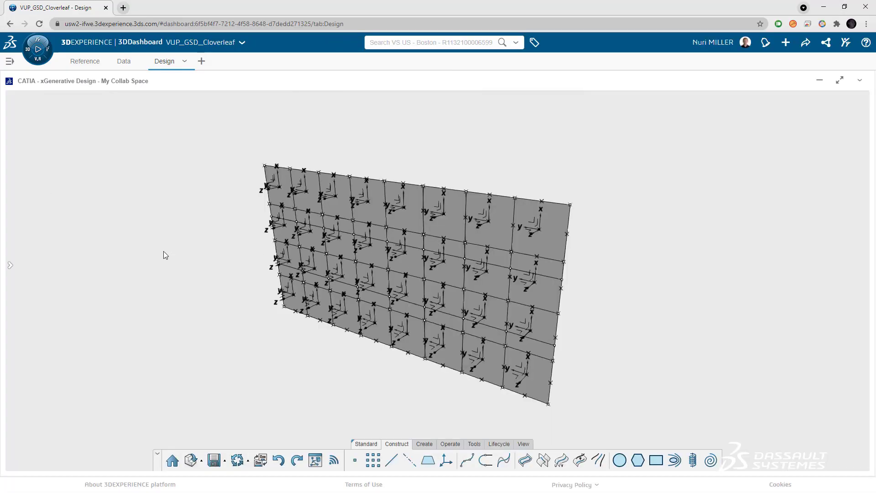
pyautogui.click(10, 266)
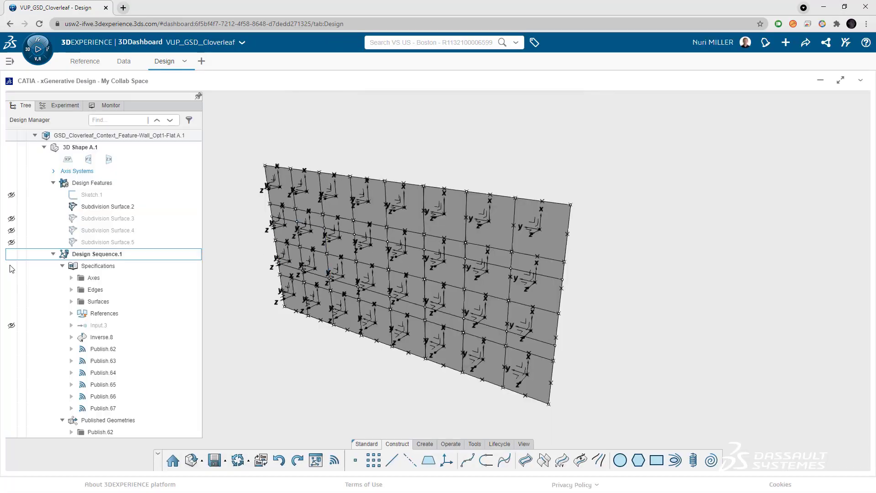
pyautogui.click(104, 208)
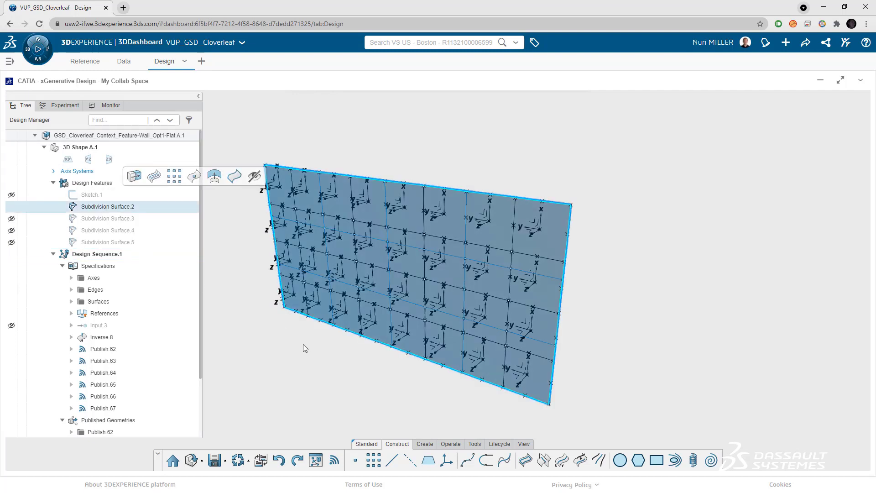
pyautogui.moveTo(361, 349); pyautogui.dragTo(409, 350, button='middle')
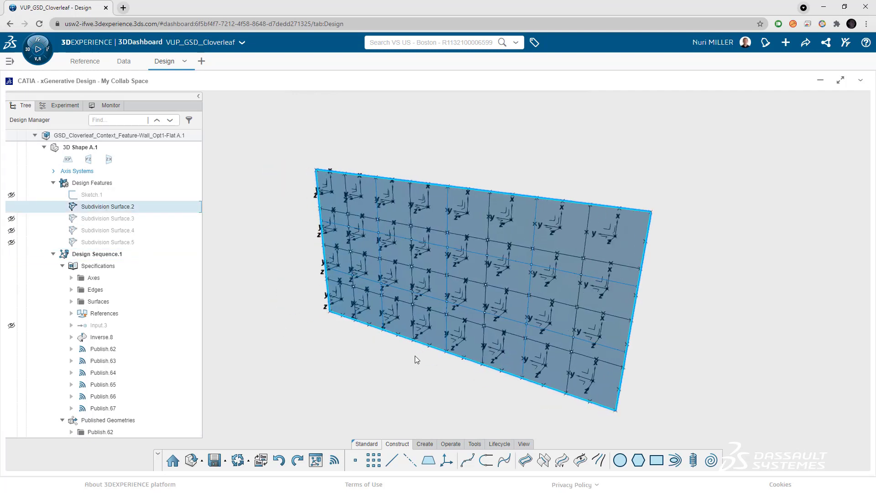
pyautogui.click(414, 356)
# Step: Switch the model to the xShape app and orient the wall to view its front face
pyautogui.click(261, 460)
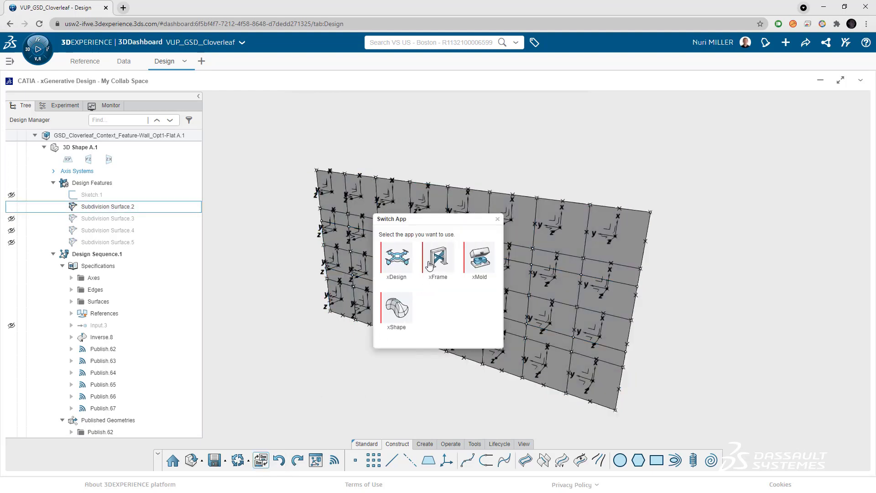
pyautogui.click(403, 258)
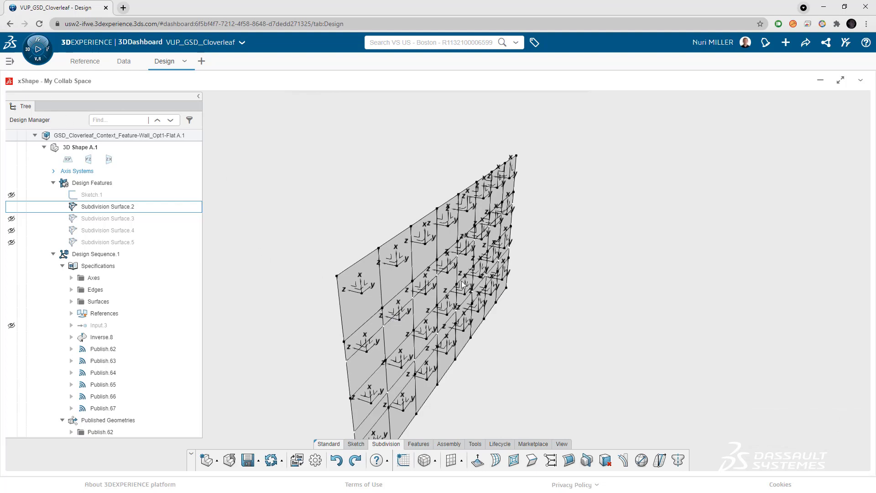
pyautogui.moveTo(462, 281); pyautogui.dragTo(616, 274, button='middle')
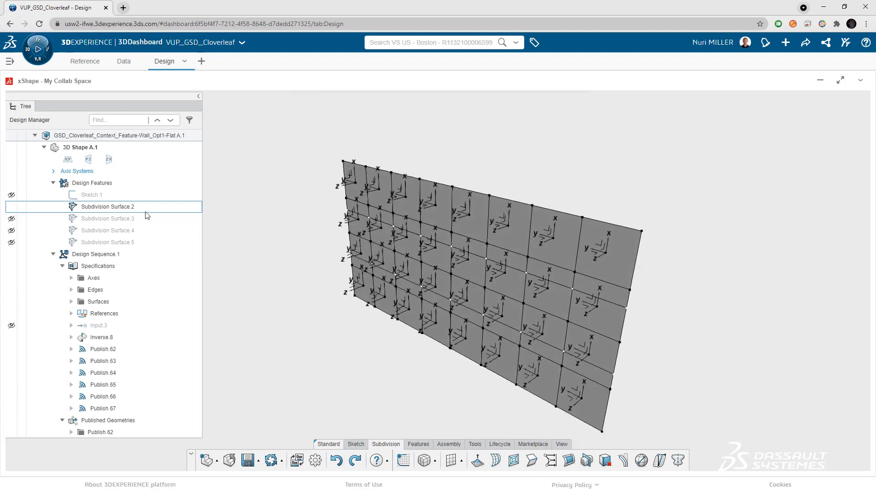
# Step: Open Subdivision Surface.2 for editing from the design tree
pyautogui.click(121, 210)
pyautogui.click(120, 210)
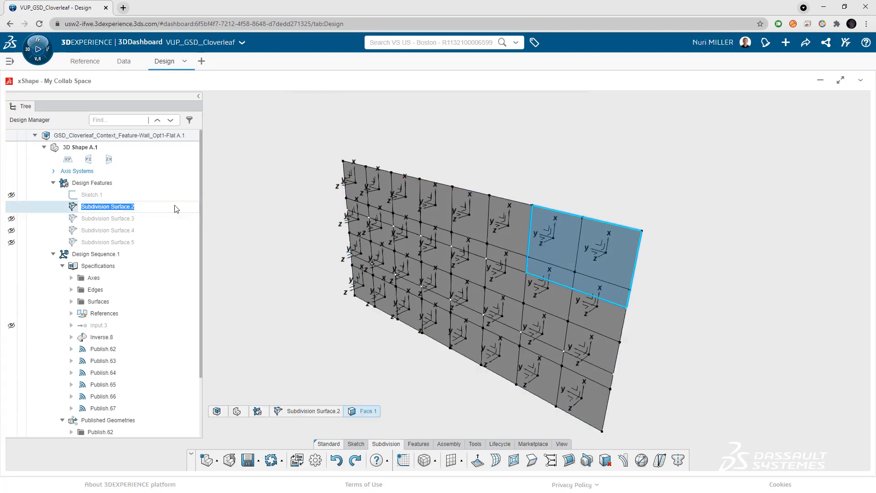
pyautogui.press('Escape')
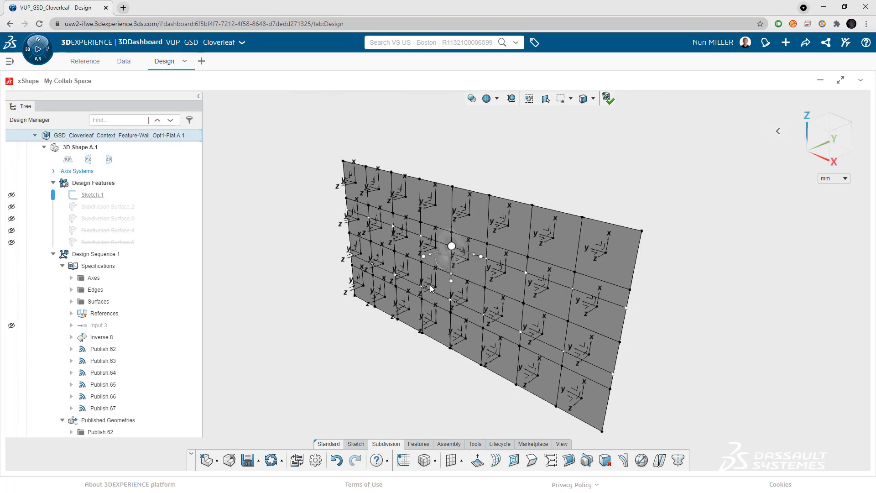
# Step: Set the manipulator's orientation on the subdivision surface to XYZ
pyautogui.click(451, 247)
pyautogui.rightClick(452, 247)
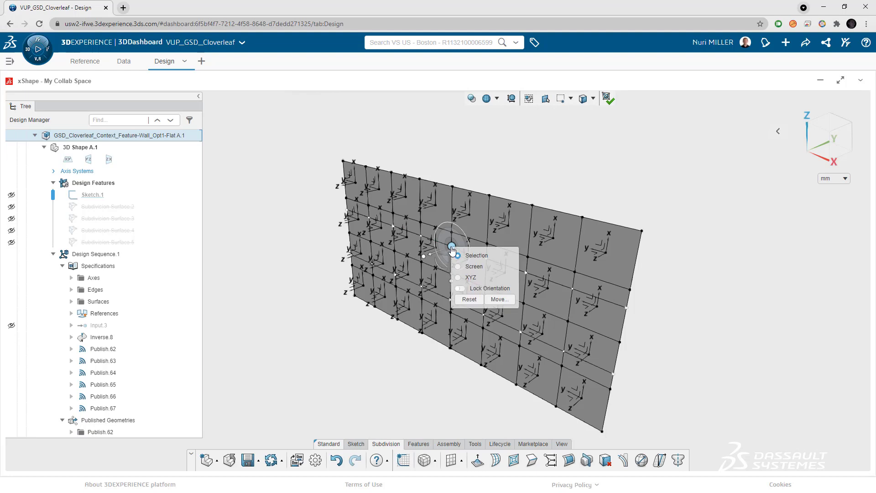
pyautogui.click(466, 278)
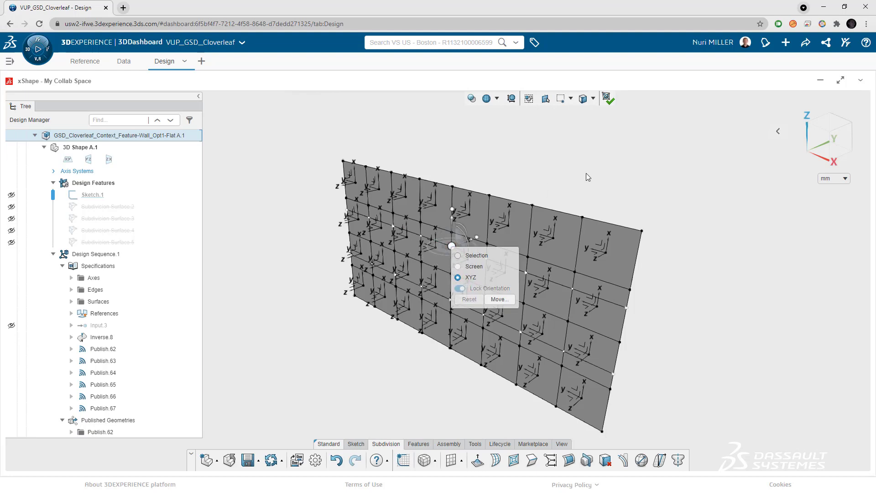
pyautogui.moveTo(549, 177); pyautogui.dragTo(391, 195, button='middle')
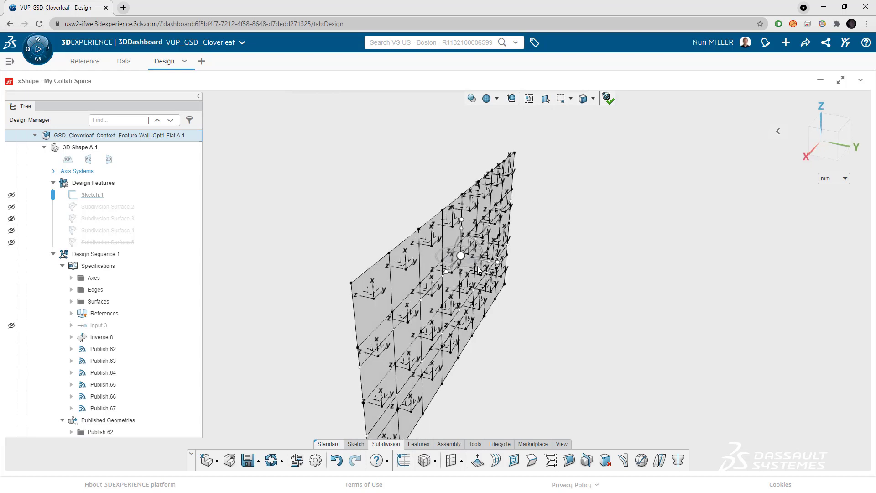
# Step: Push the selected middle area of Subdivision Surface.2 along Y to curve the flat wall, and finish editing the surface
pyautogui.moveTo(492, 266); pyautogui.dragTo(570, 324)
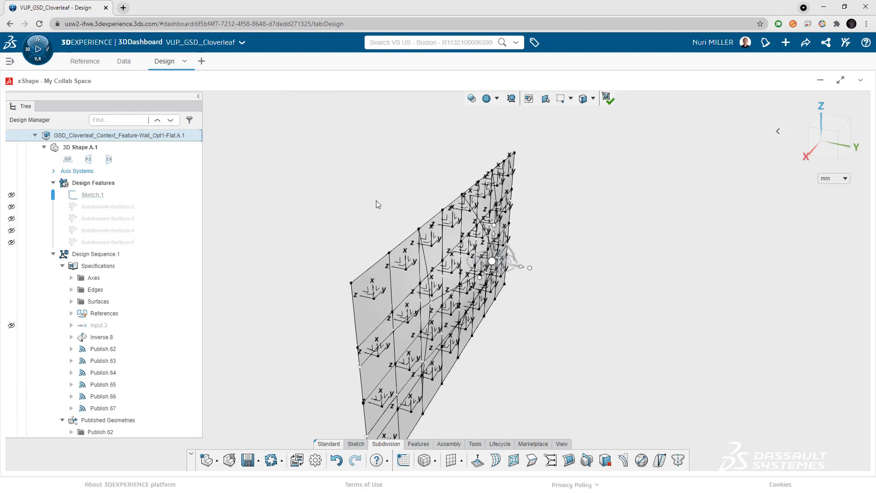
pyautogui.moveTo(349, 209); pyautogui.dragTo(406, 196, button='middle')
pyautogui.moveTo(470, 199); pyautogui.dragTo(651, 143, button='middle')
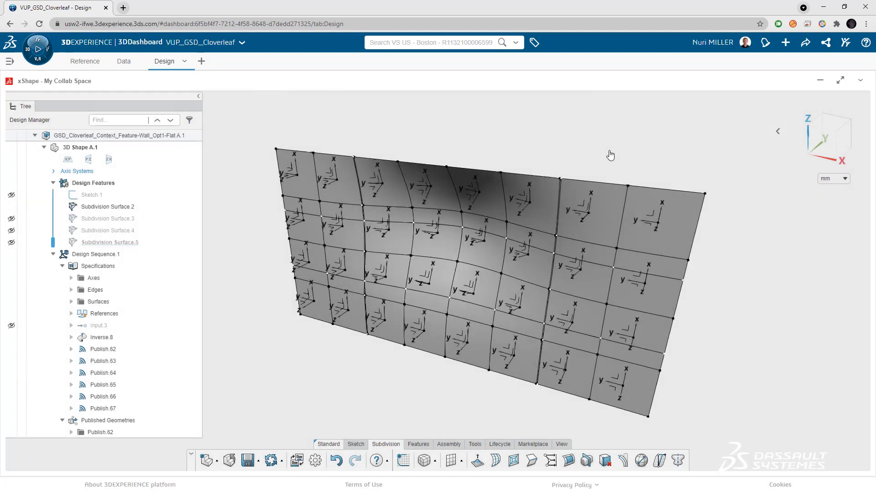
# Step: Examine the reshaped wall from several angles to check how its panel grid and axis systems follow the curvature
pyautogui.moveTo(445, 251); pyautogui.dragTo(516, 215, button='middle')
pyautogui.scroll(3, 516, 216)
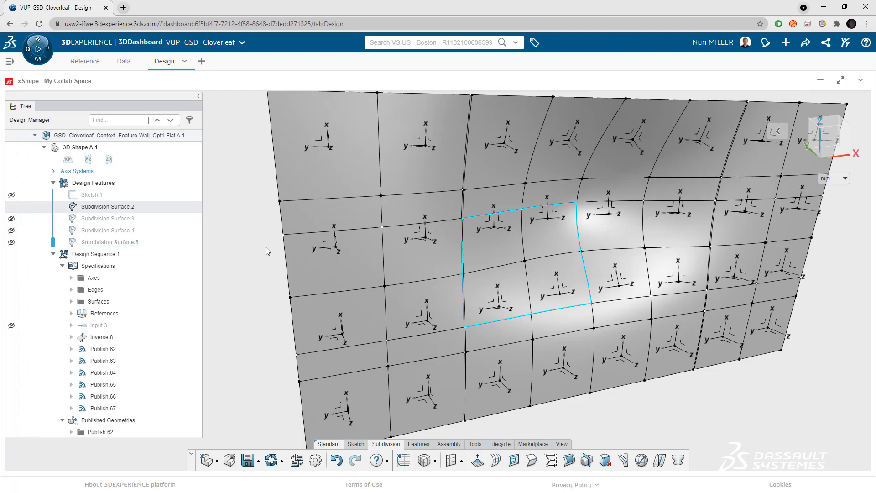
pyautogui.click(251, 252)
pyautogui.moveTo(384, 265); pyautogui.dragTo(122, 265, button='middle')
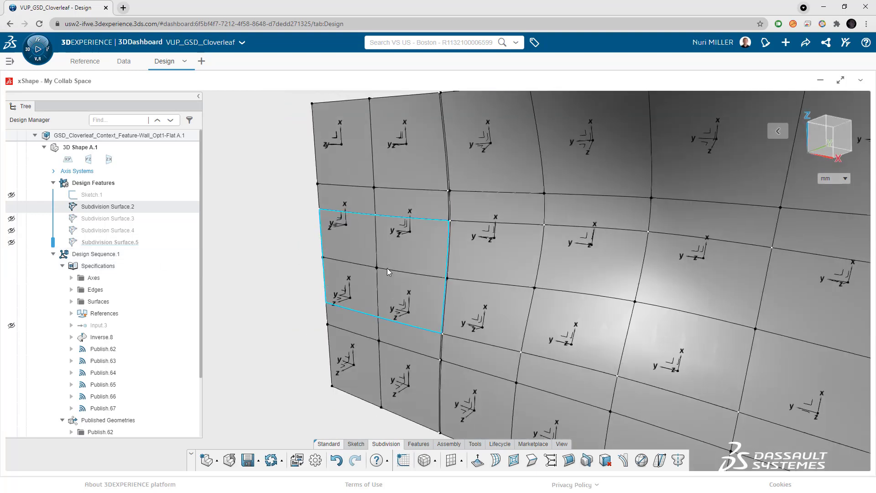
pyautogui.moveTo(377, 274); pyautogui.dragTo(359, 298, button='middle')
pyautogui.scroll(-1, 345, 336)
pyautogui.moveTo(345, 336); pyautogui.dragTo(322, 331, button='middle')
pyautogui.scroll(-2, 363, 402)
pyautogui.click(322, 330)
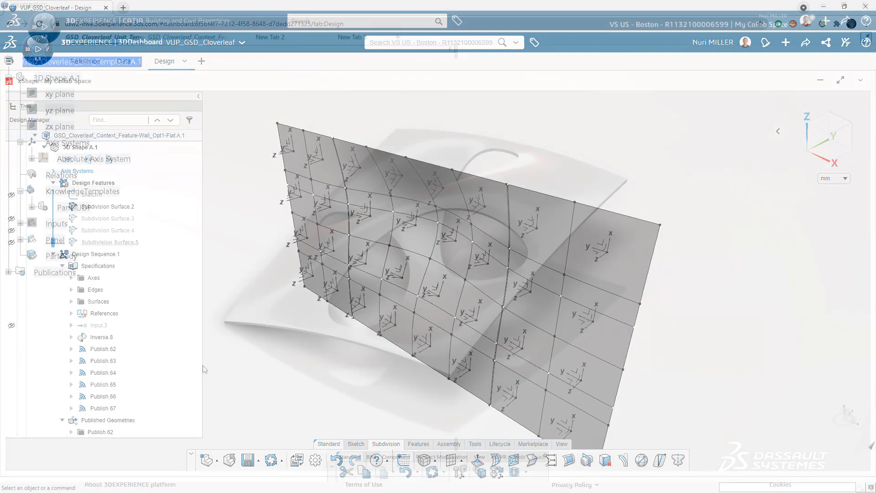
# Step: Switch to the cloverleaf unit template in CATIA and start creating new content of the Plate type kind
pyautogui.moveTo(205, 370); pyautogui.dragTo(246, 315, button='middle')
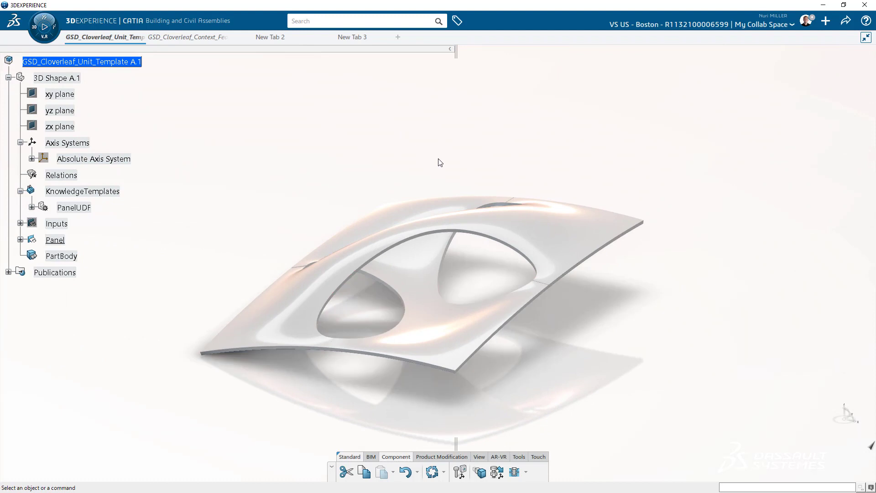
pyautogui.click(826, 21)
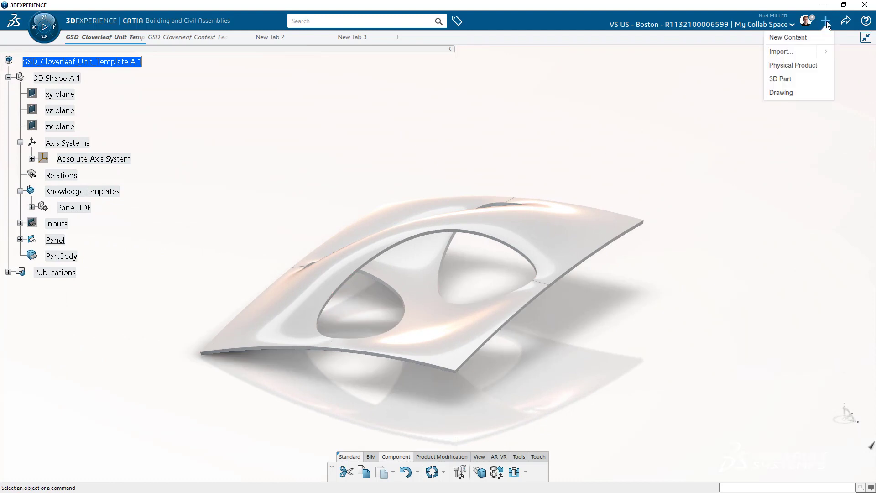
pyautogui.click(784, 41)
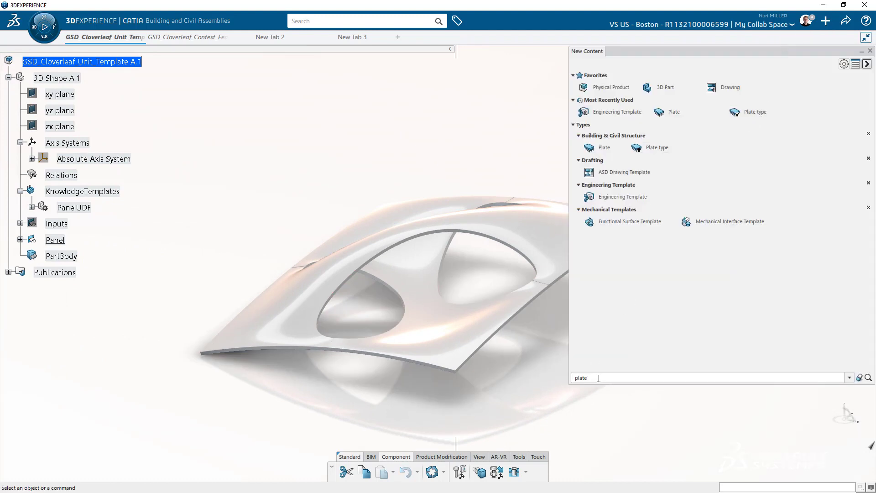
pyautogui.moveTo(599, 378); pyautogui.dragTo(568, 378)
pyautogui.click(651, 147)
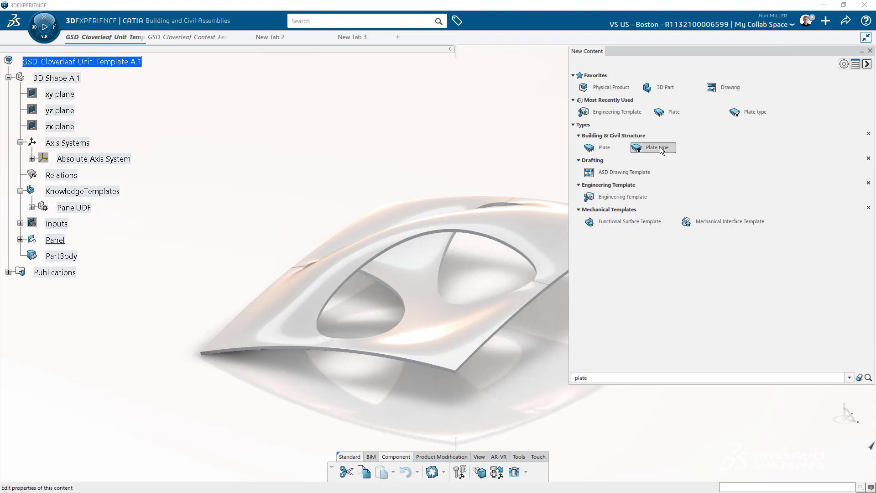
# Step: Title the new plate type GSD_Cloverleaf_Unit_Type, set its product instantiation method to Distribution, and create it
pyautogui.moveTo(507, 122); pyautogui.dragTo(368, 115)
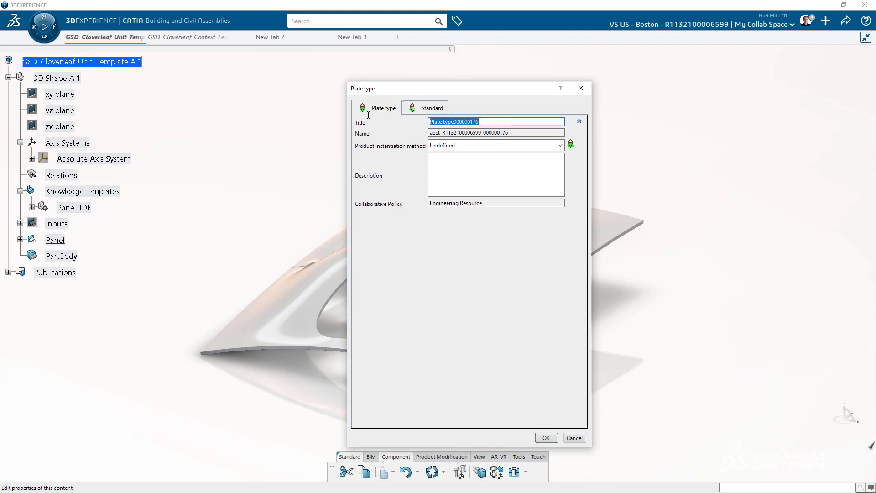
pyautogui.write('GSD_Cloverleaf_Unit_Type')
pyautogui.click(475, 145)
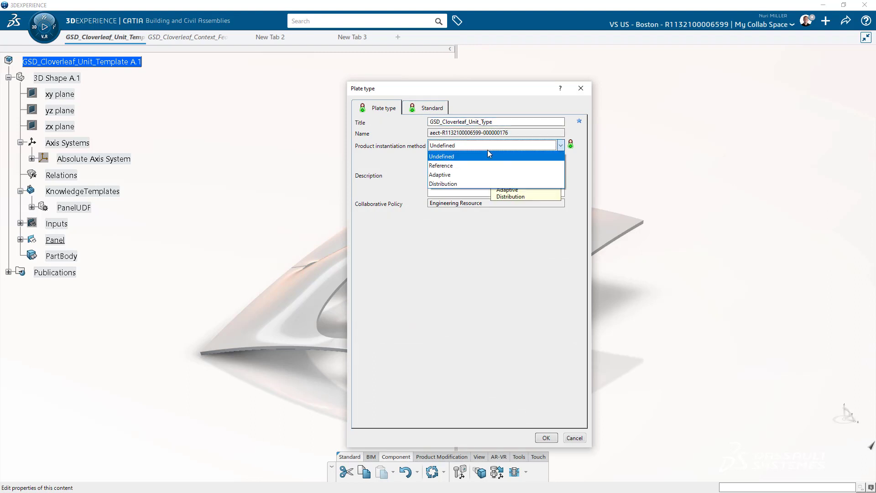
pyautogui.click(477, 181)
pyautogui.click(427, 108)
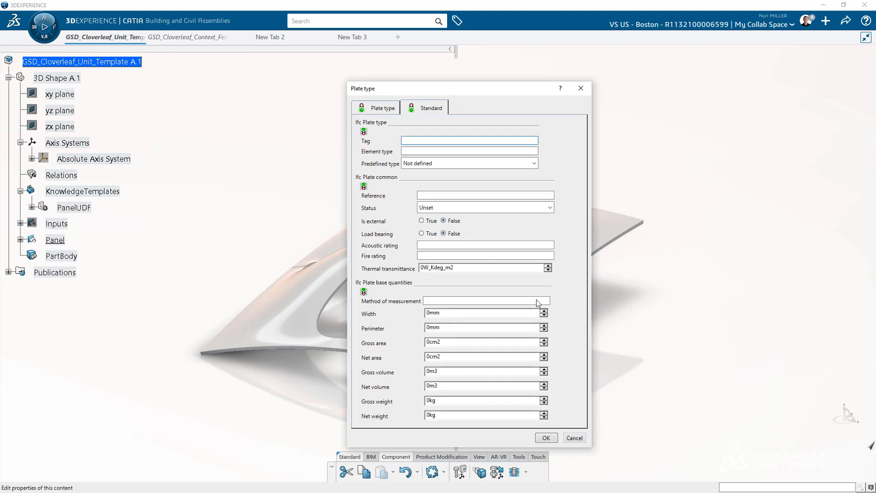
pyautogui.click(547, 438)
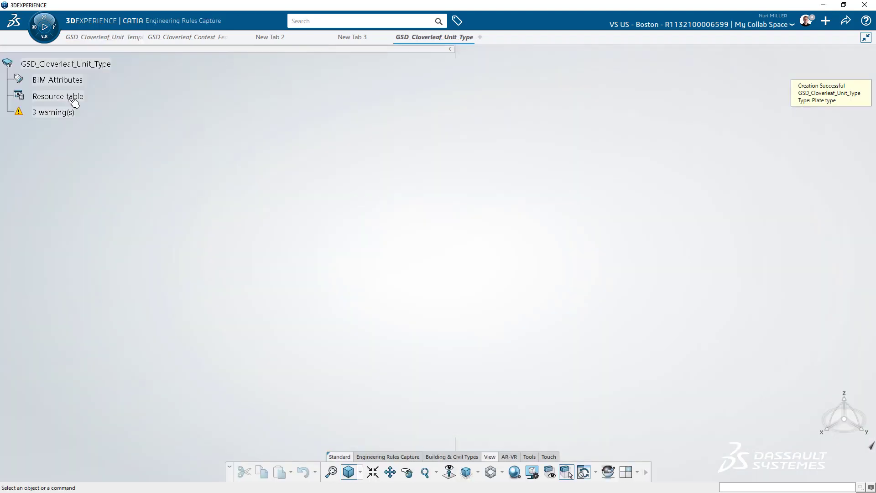
# Step: Assign PanelUDF from the cloverleaf unit template as the Feature-based Design user feature in the plate type's resource table
pyautogui.doubleClick(69, 97)
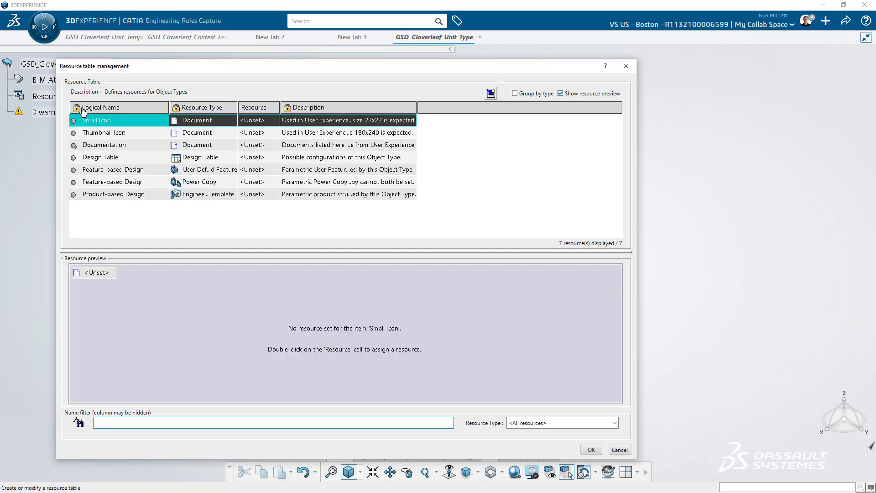
pyautogui.doubleClick(258, 170)
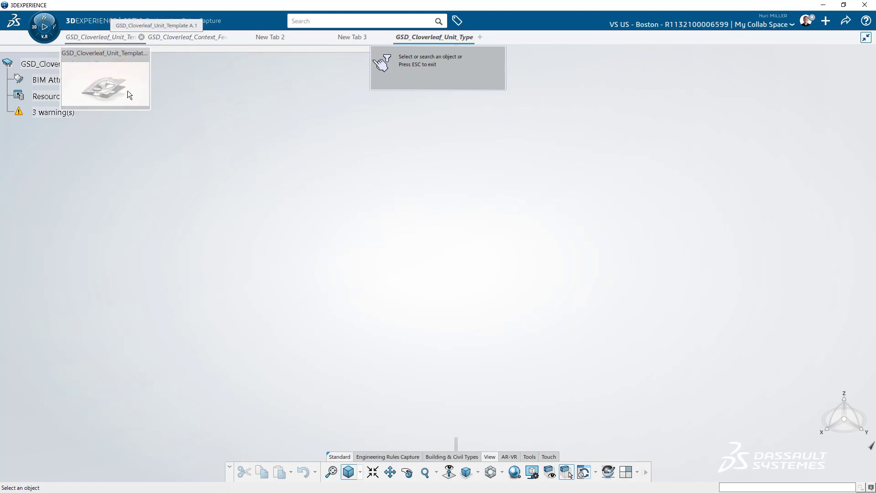
pyautogui.click(110, 38)
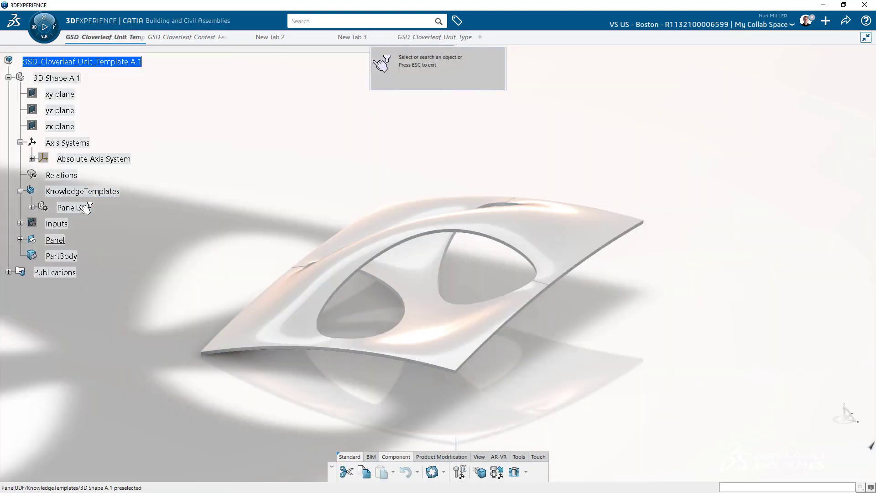
pyautogui.click(84, 208)
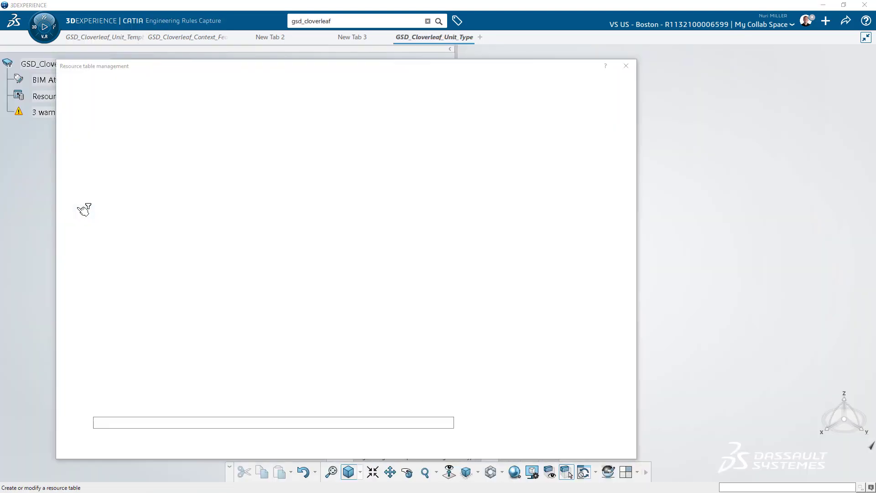
pyautogui.moveTo(564, 179); pyautogui.dragTo(559, 170)
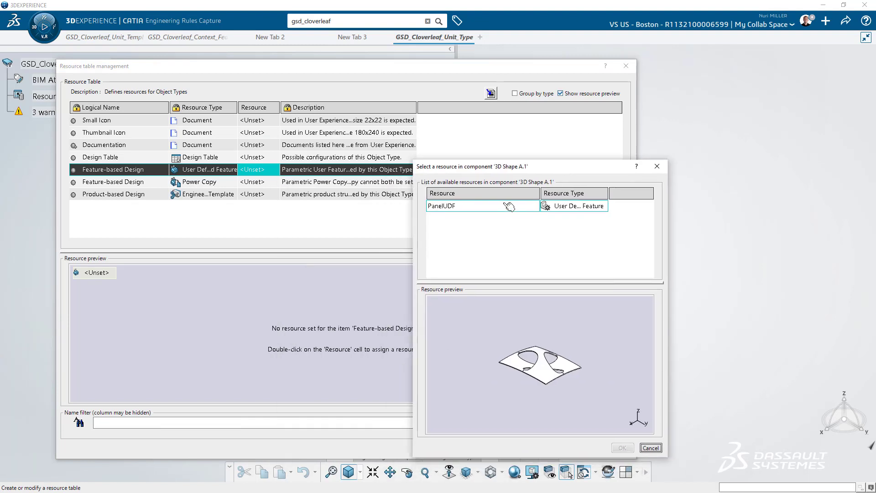
pyautogui.click(502, 207)
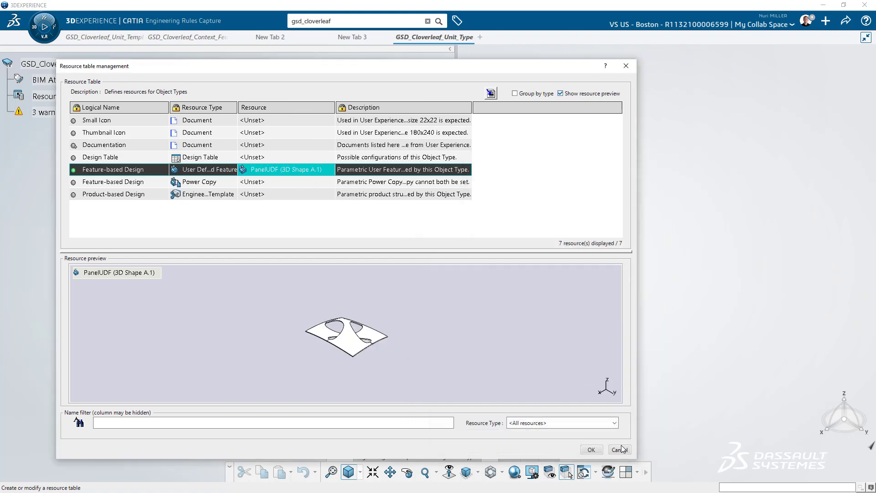
pyautogui.click(596, 448)
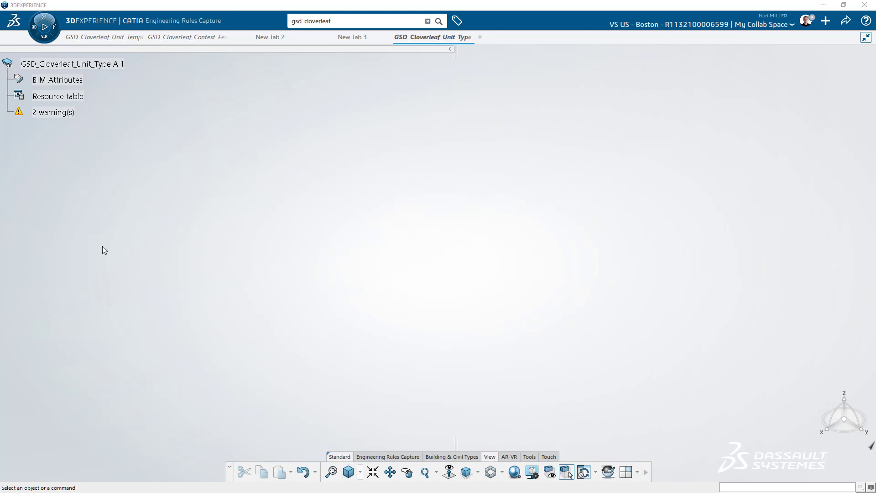
# Step: Switch to the pushed-in feature wall model and highlight Publish.26 to Publish.31 in turn to examine their published geometry
pyautogui.click(170, 36)
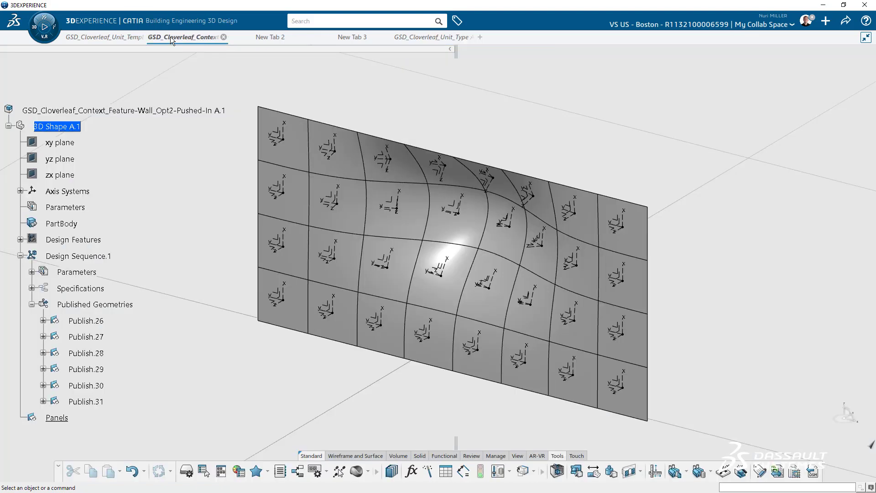
pyautogui.click(43, 320)
pyautogui.scroll(2, 81, 143)
pyautogui.click(51, 139)
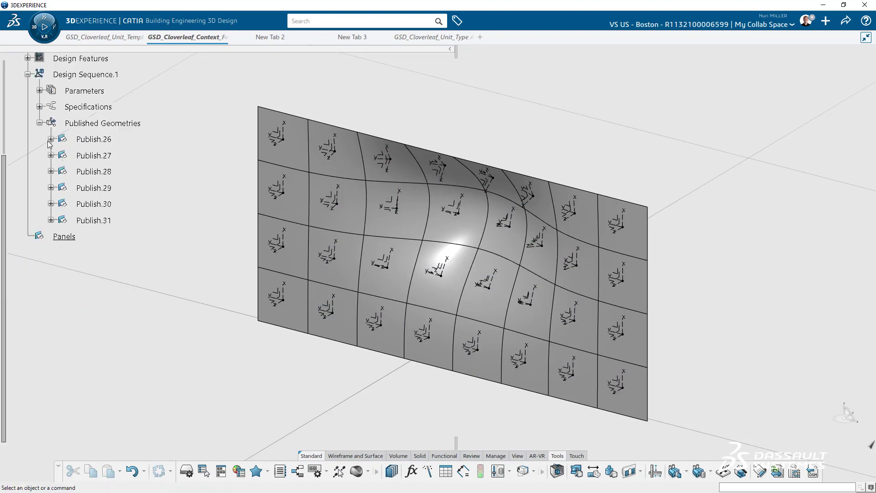
pyautogui.click(94, 139)
pyautogui.scroll(4, 191, 166)
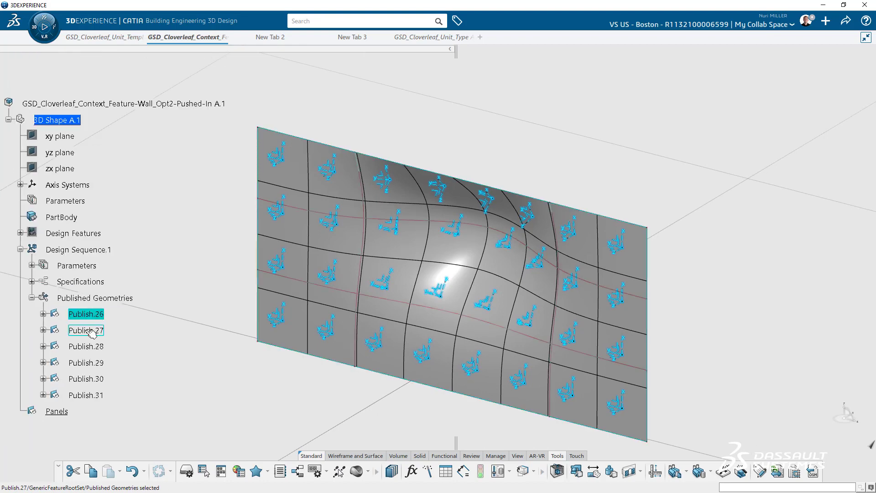
pyautogui.click(92, 332)
pyautogui.click(89, 347)
pyautogui.click(89, 363)
pyautogui.click(89, 379)
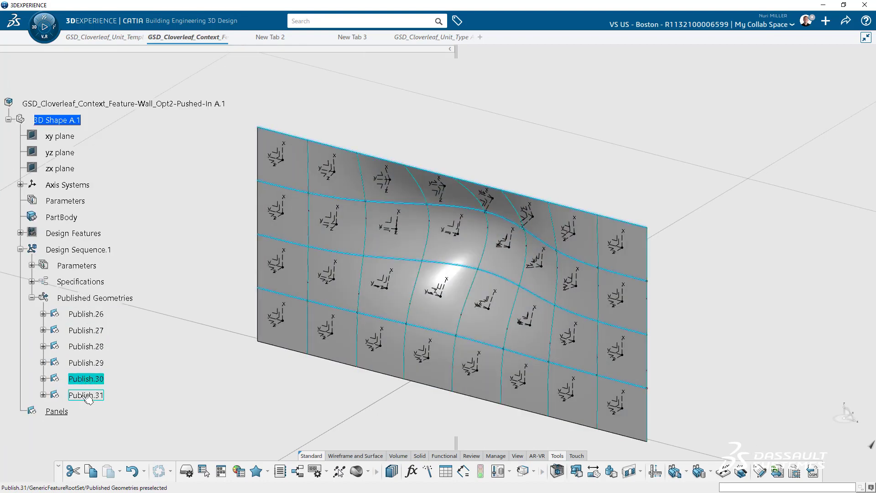
pyautogui.click(88, 395)
pyautogui.click(134, 360)
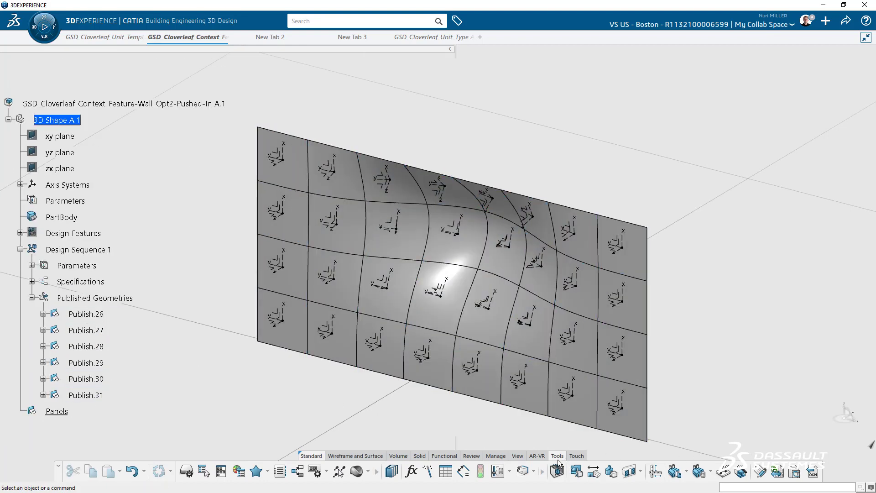
# Step: Start capturing component specifications for a Plate and choose GSD_Cloverleaf_Unit_Type from the recent content as its object type
pyautogui.click(722, 471)
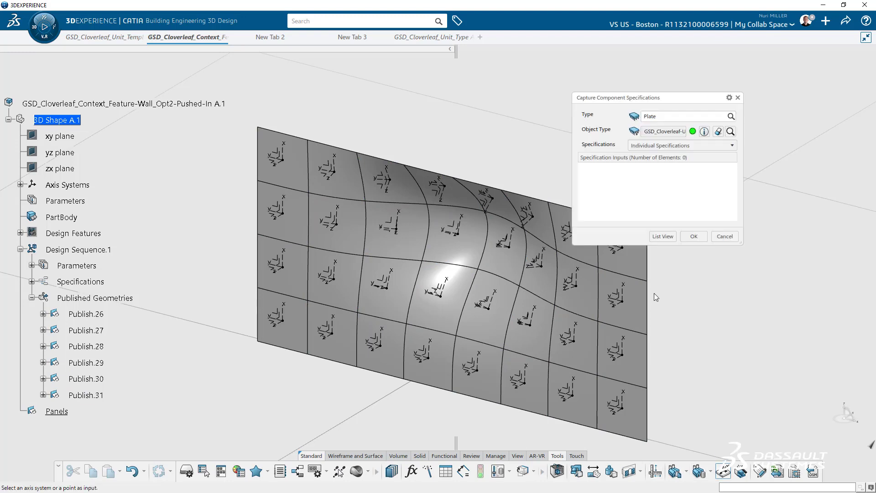
pyautogui.click(730, 132)
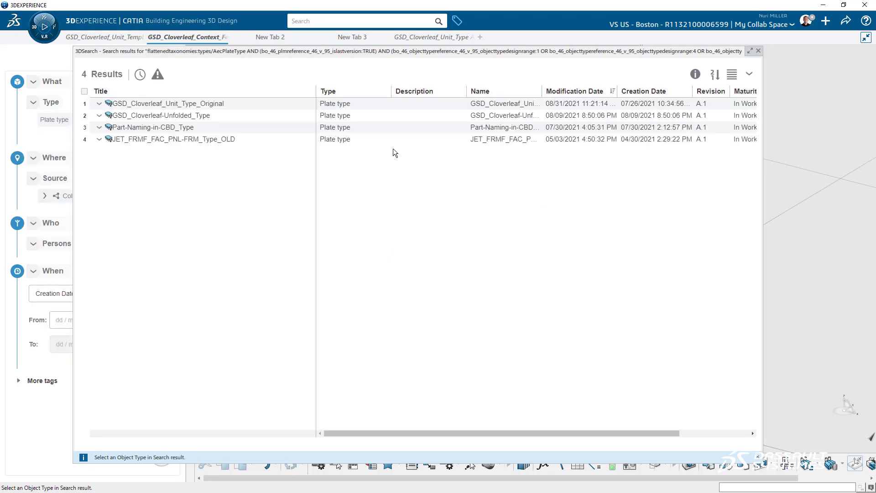
pyautogui.click(140, 74)
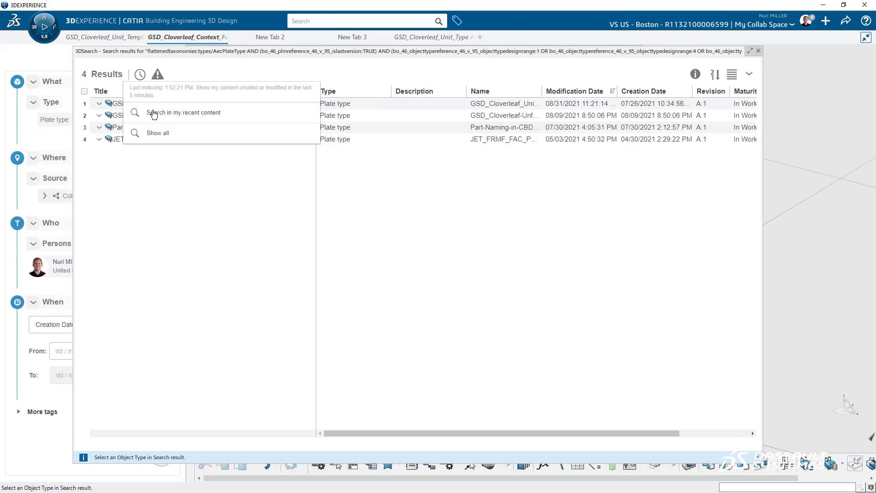
pyautogui.click(151, 132)
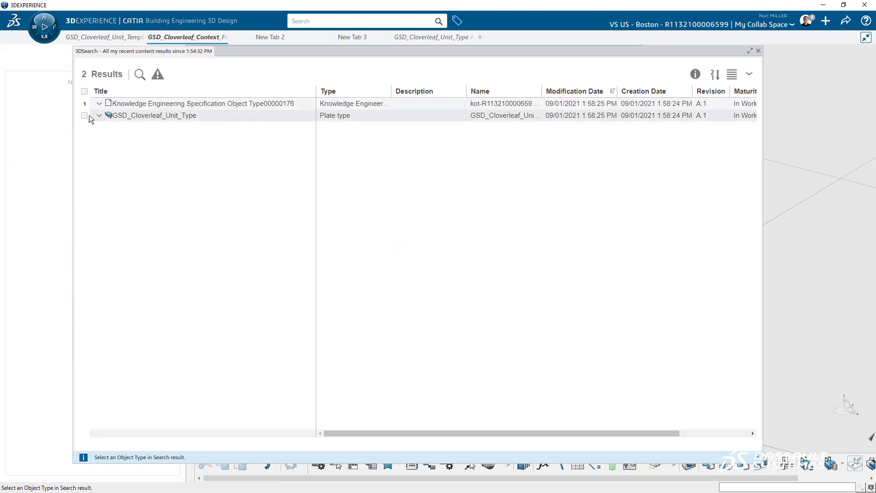
pyautogui.click(84, 116)
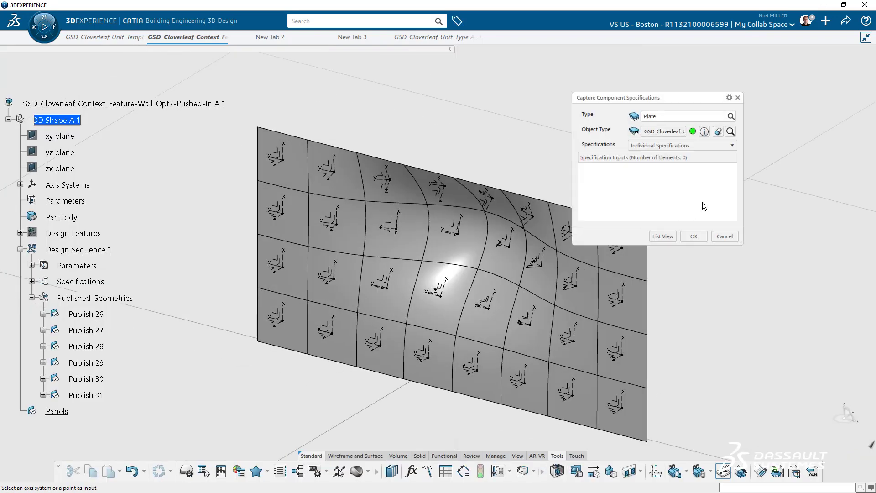
# Step: Define the specifications with a Selection Pattern that takes its axis systems from the set Publish.26
pyautogui.click(681, 146)
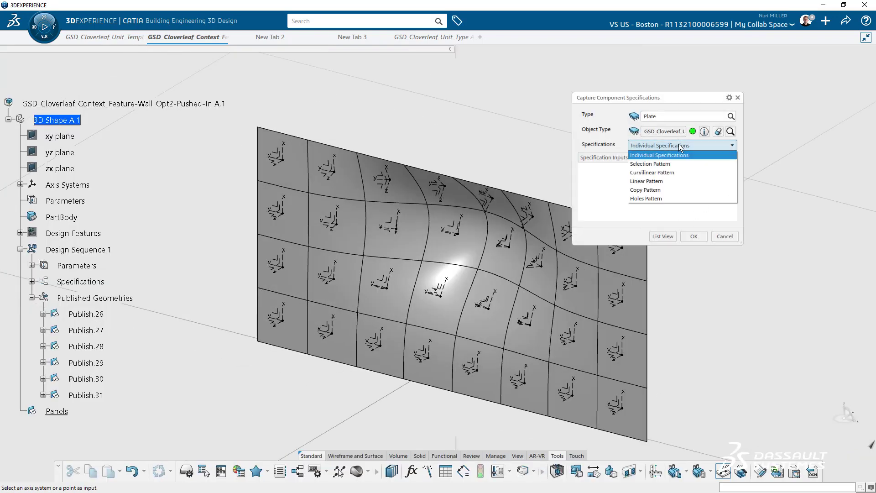
pyautogui.click(651, 164)
pyautogui.click(89, 316)
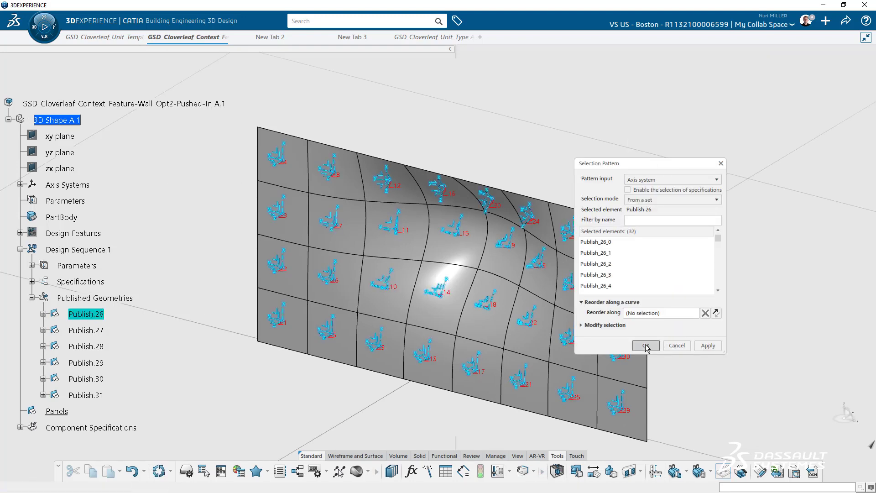
pyautogui.click(646, 345)
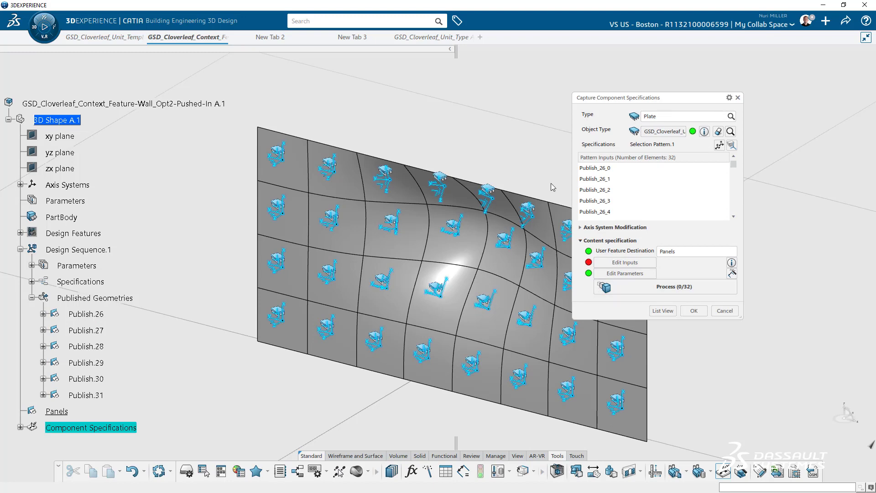
# Step: Edit the plate specification inputs and assign InputCurve1 a curve Selection Pattern taken from the set Publish.28
pyautogui.scroll(-2, 147, 325)
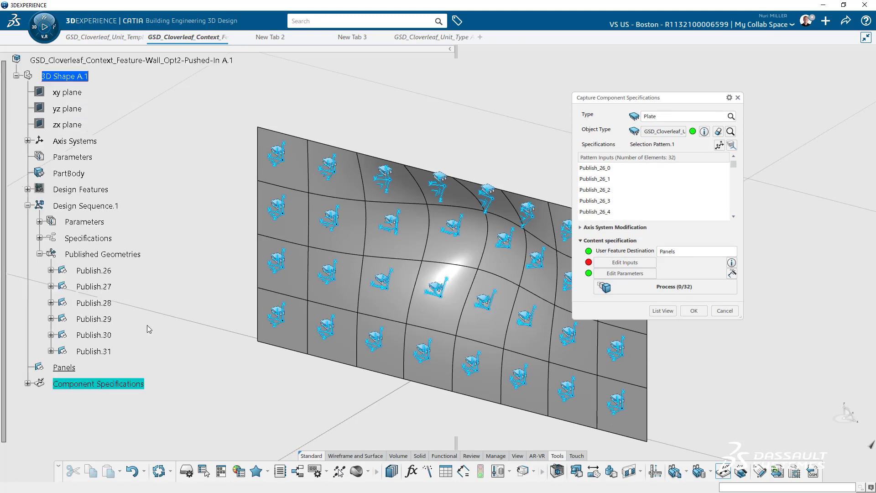
pyautogui.click(617, 264)
pyautogui.click(729, 124)
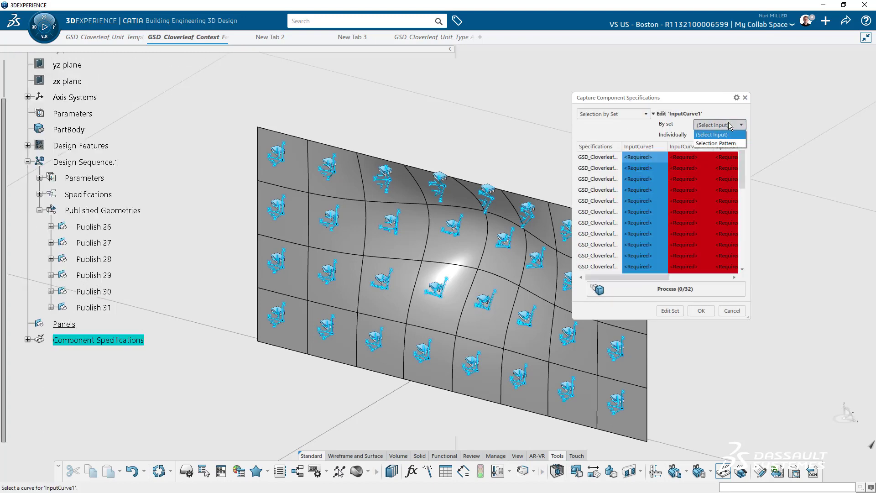
pyautogui.click(722, 141)
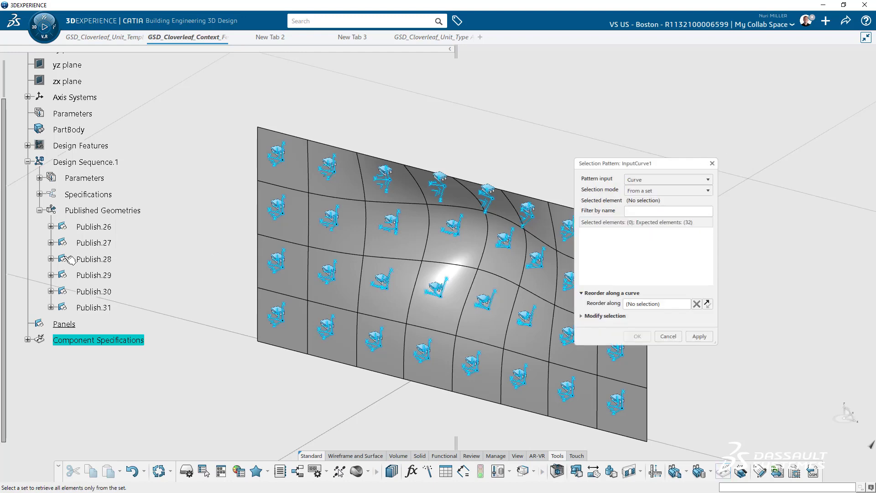
pyautogui.click(101, 259)
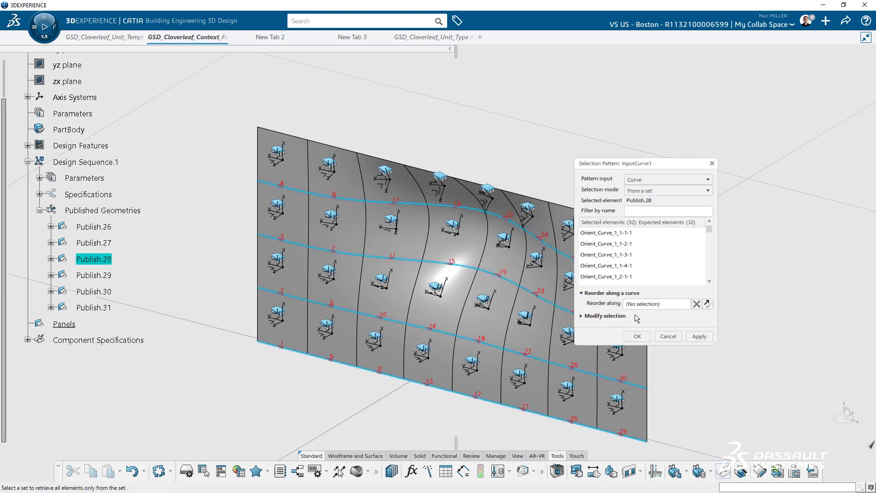
pyautogui.click(637, 337)
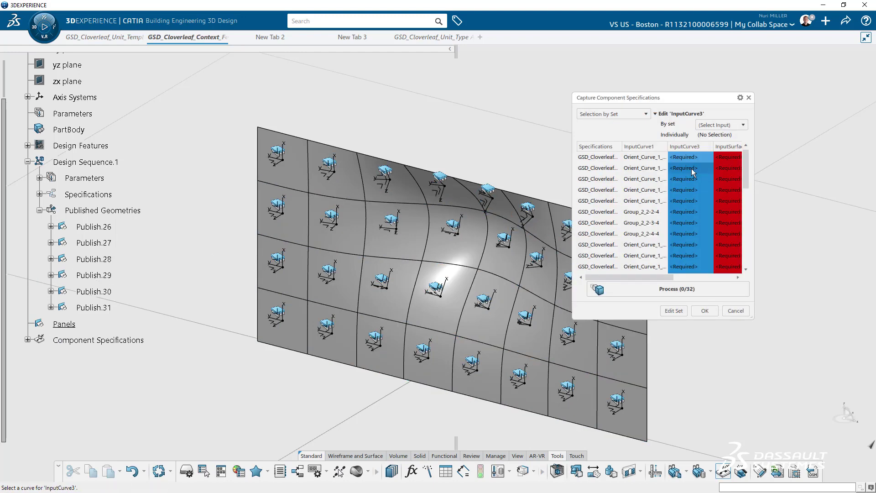
# Step: Assign InputCurve3 a curve Selection Pattern taken from the set Publish.30
pyautogui.click(709, 128)
pyautogui.click(712, 142)
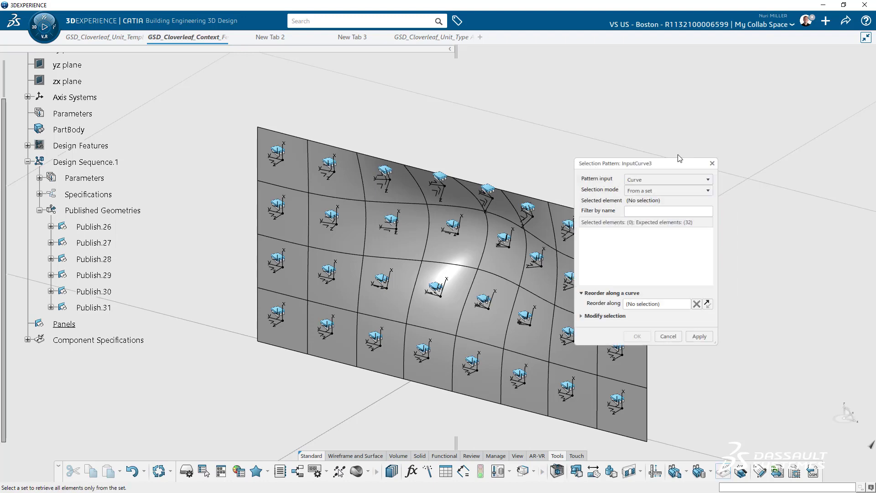
pyautogui.click(110, 293)
pyautogui.click(638, 336)
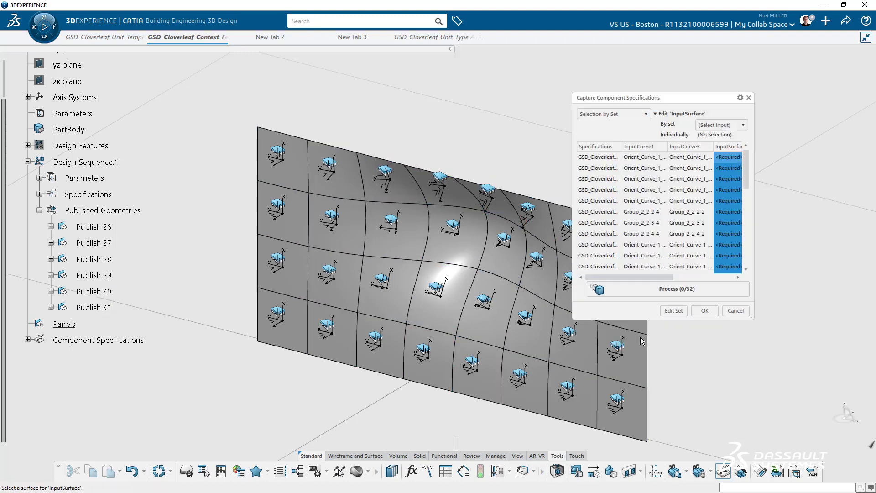
pyautogui.click(722, 126)
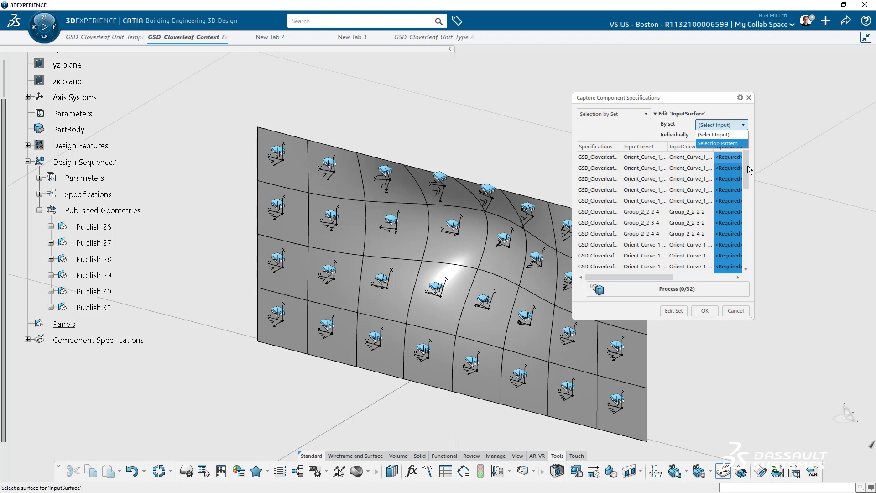
pyautogui.click(727, 143)
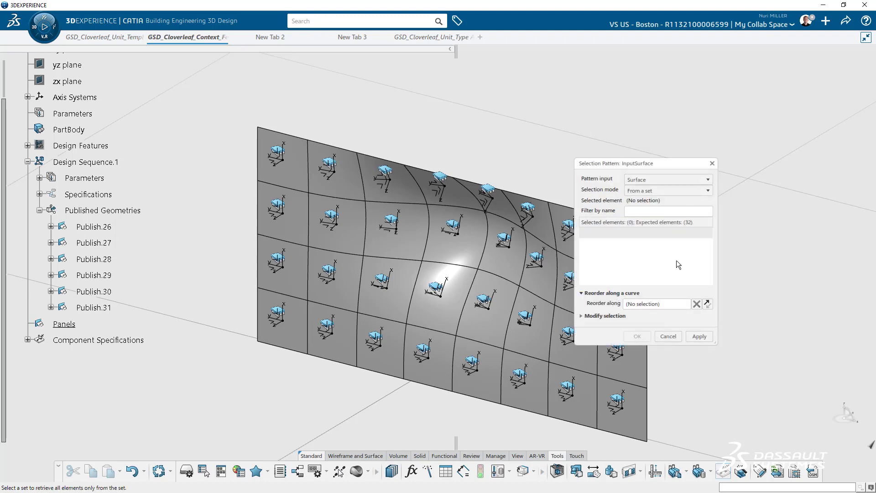
pyautogui.click(673, 340)
# Step: Widen the specification table to show all input columns and assign InputSurface a surface Selection Pattern from the set Publish.27
pyautogui.moveTo(754, 151); pyautogui.dragTo(852, 149)
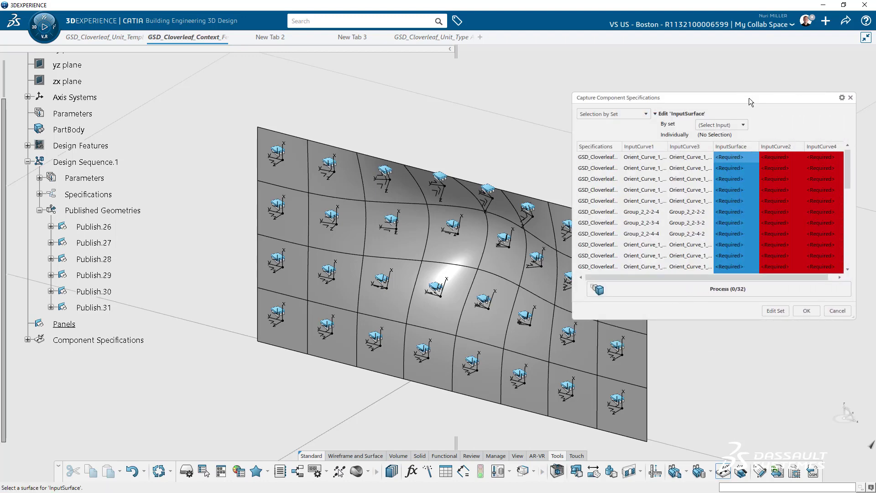
pyautogui.moveTo(749, 99); pyautogui.dragTo(645, 100)
pyautogui.moveTo(751, 141); pyautogui.dragTo(808, 141)
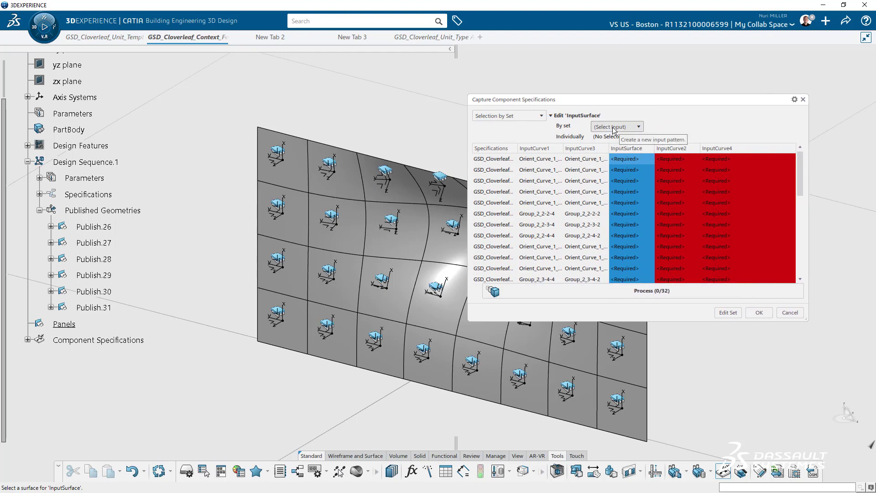
pyautogui.click(614, 127)
pyautogui.click(619, 142)
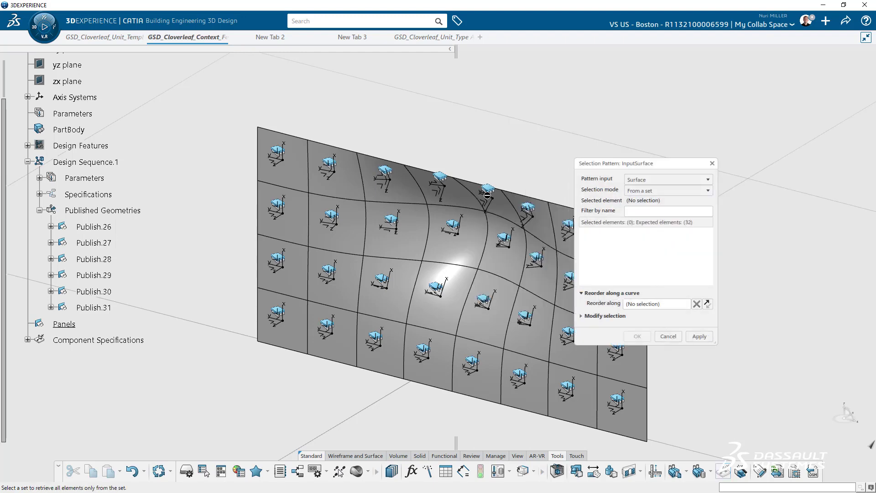
pyautogui.click(94, 243)
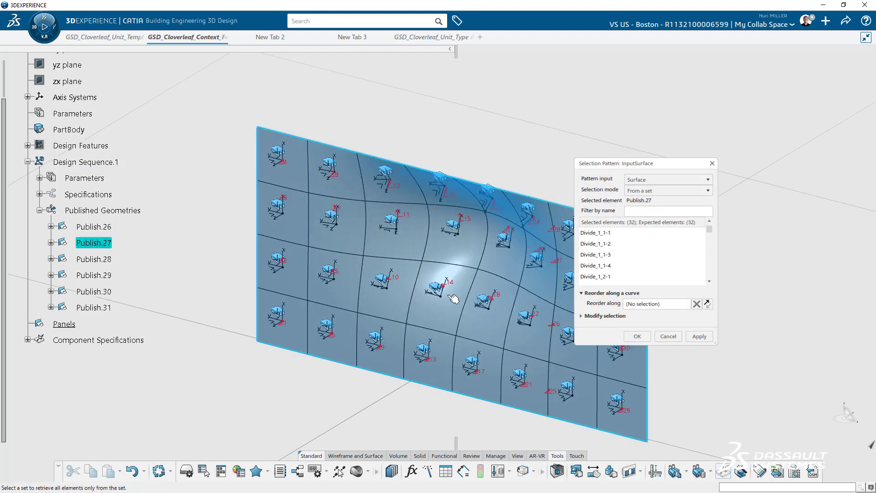
pyautogui.click(638, 336)
# Step: Assign InputCurve2 a curve Selection Pattern taken from the set Publish.29
pyautogui.click(616, 127)
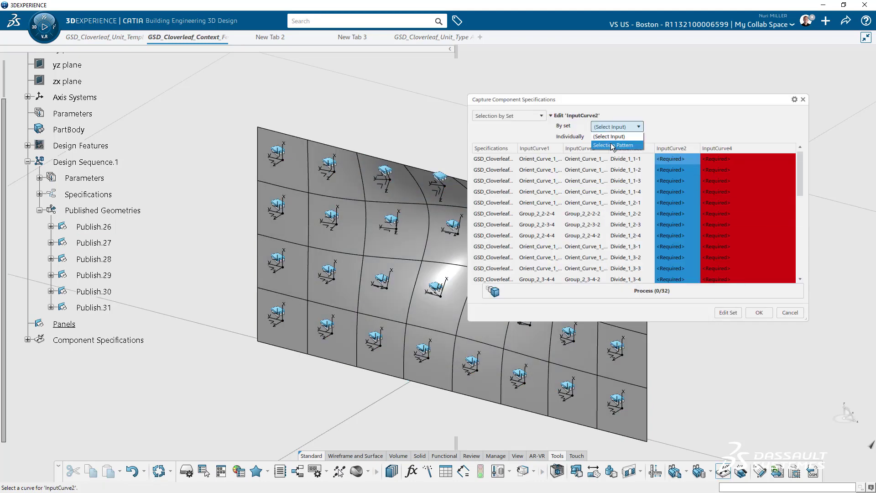
pyautogui.click(612, 145)
pyautogui.click(93, 275)
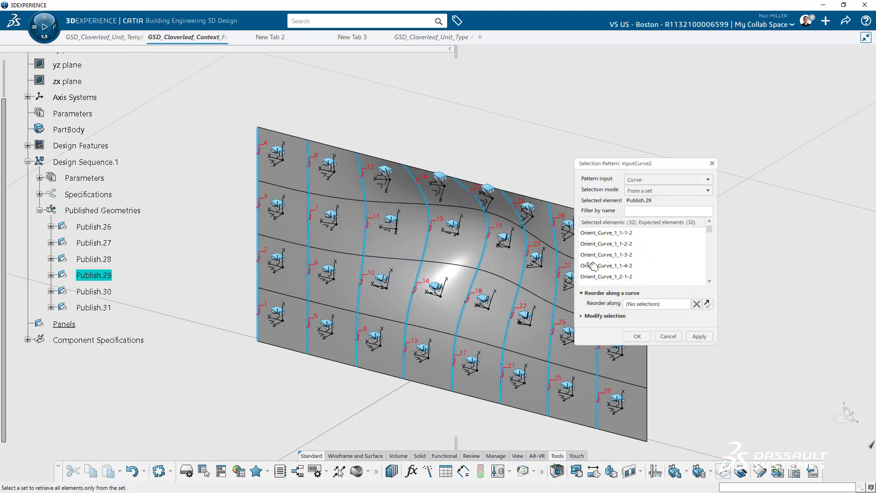
pyautogui.click(636, 337)
# Step: Assign InputCurve4 a curve Selection Pattern from the set Publish.31 and accept the completed inputs
pyautogui.click(616, 127)
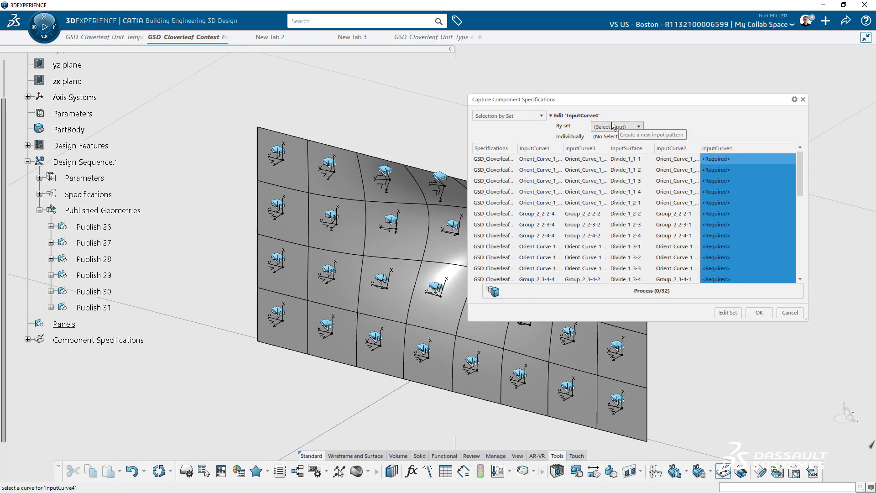
pyautogui.click(607, 145)
pyautogui.click(94, 307)
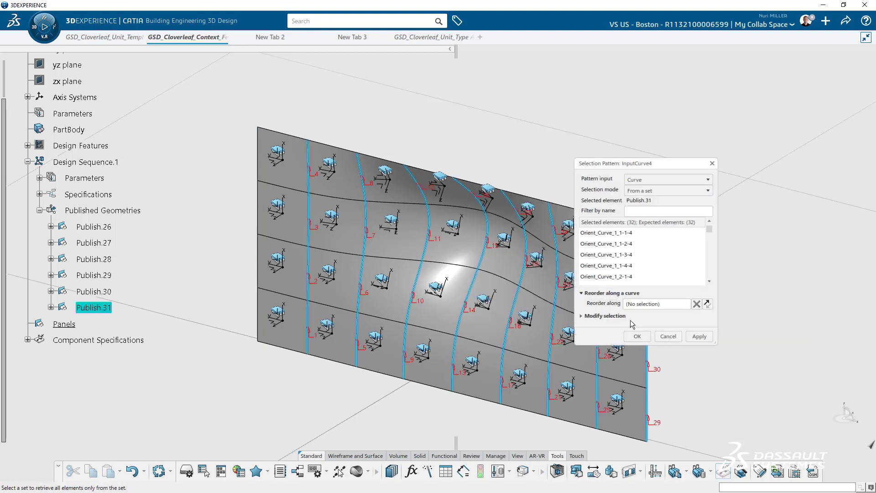
pyautogui.click(637, 336)
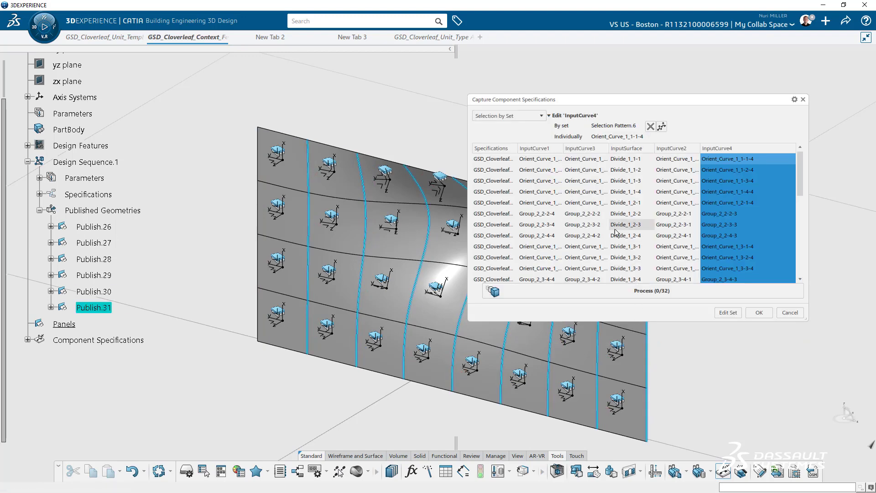
pyautogui.click(755, 312)
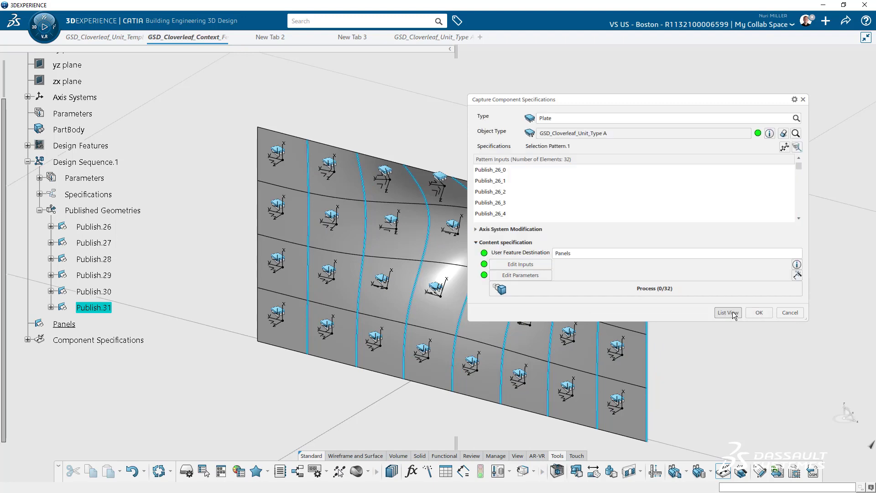
# Step: Edit the specification parameters, set PanelDepth to 50 mm for all panels, and finish capturing the component specifications
pyautogui.click(531, 277)
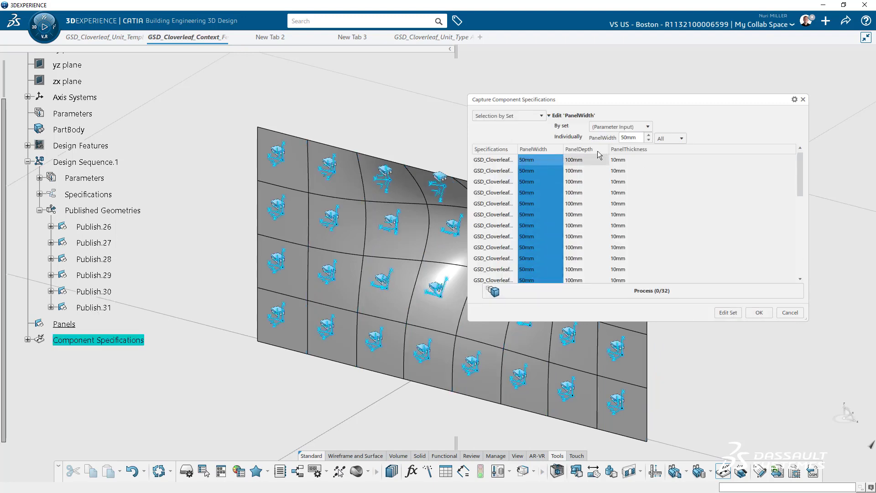
pyautogui.moveTo(639, 138); pyautogui.dragTo(615, 136)
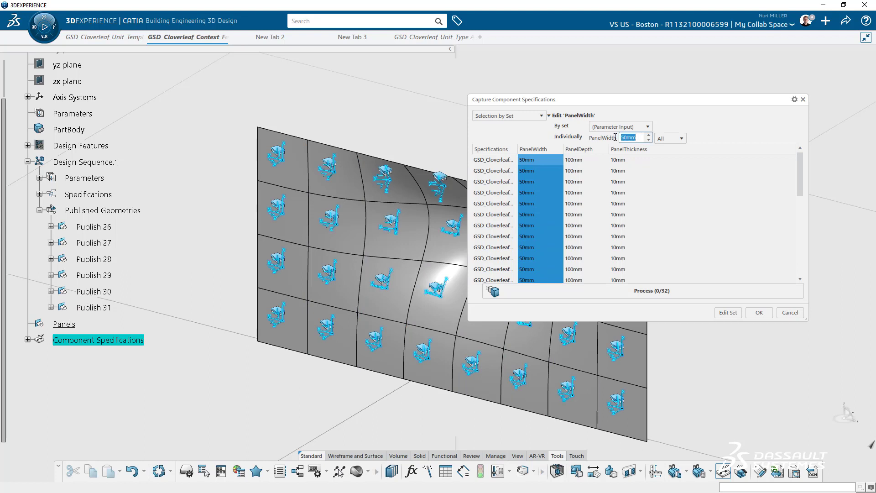
pyautogui.click(591, 161)
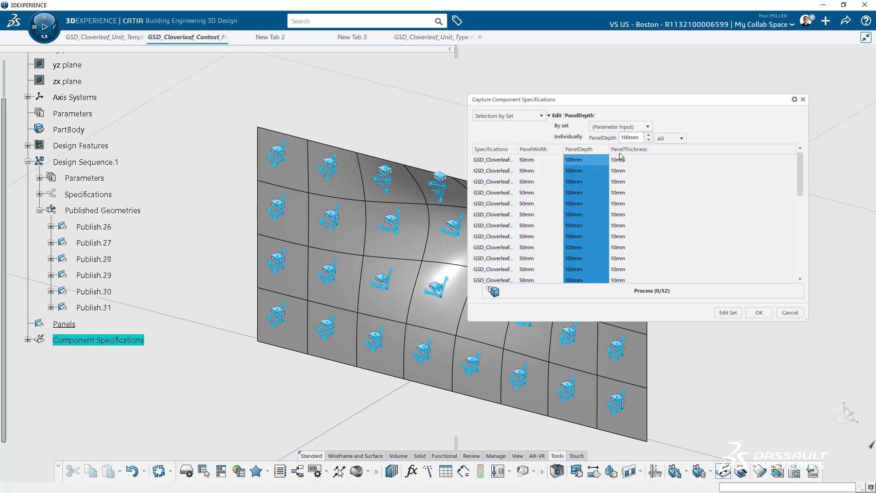
pyautogui.moveTo(640, 137); pyautogui.dragTo(612, 136)
pyautogui.write('3')
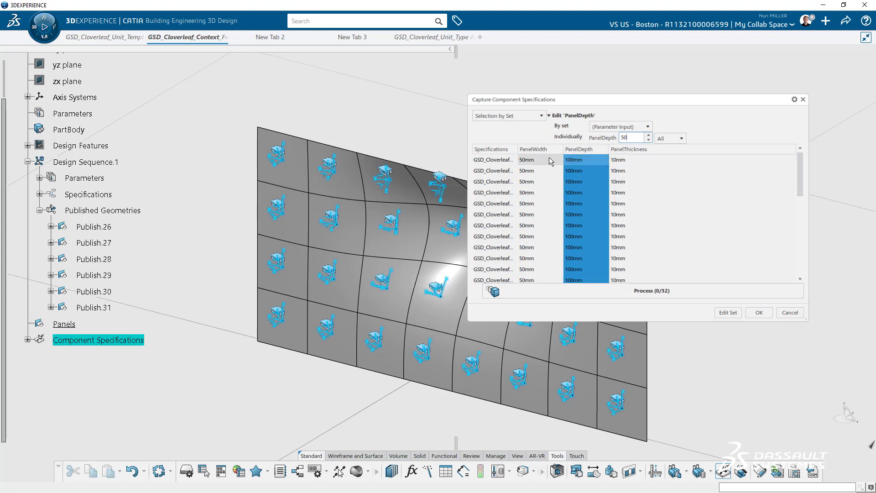
pyautogui.click(551, 161)
pyautogui.click(614, 163)
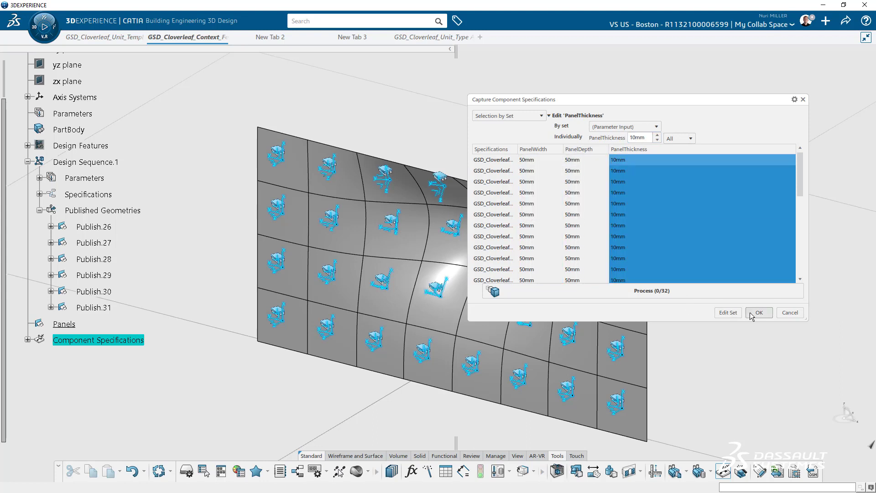
pyautogui.click(730, 313)
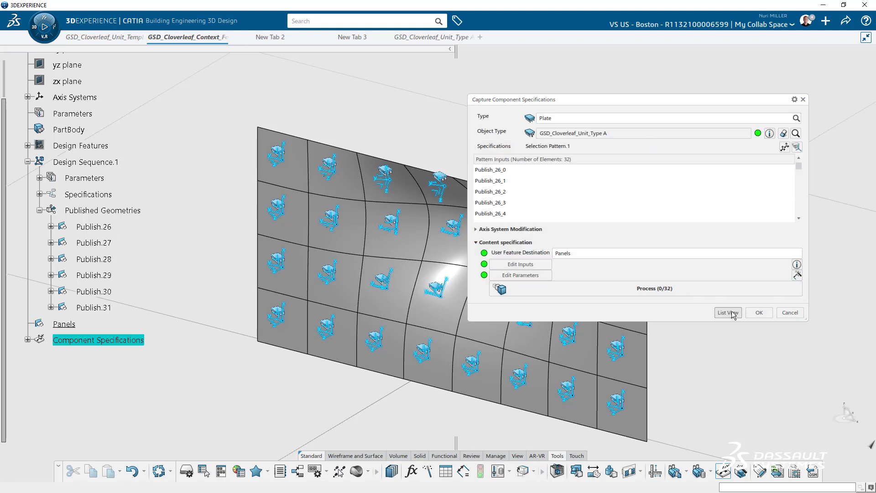
pyautogui.click(759, 313)
# Step: Collapse Published Geometries and Design Sequence.1 in the tree and activate the root GSD_Cloverleaf_Context_Feature-Wall_Opt2-Pushed-In product
pyautogui.scroll(3, 199, 150)
pyautogui.click(81, 124)
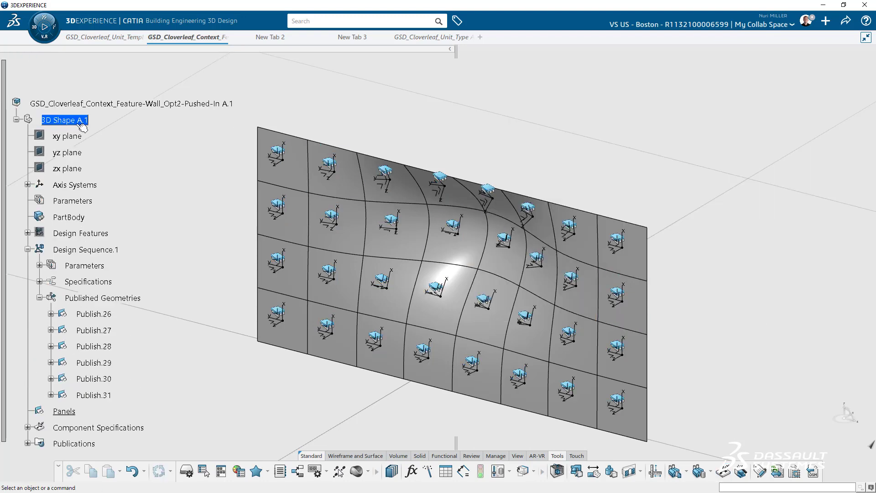
pyautogui.click(40, 297)
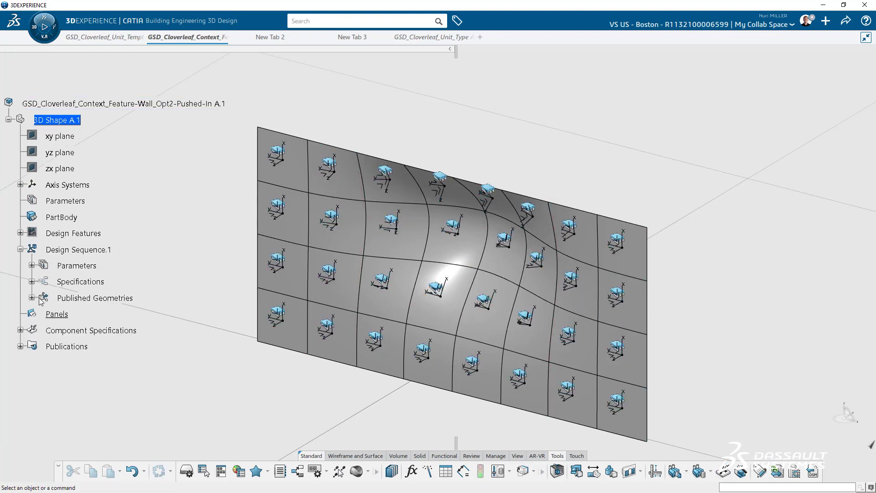
pyautogui.click(20, 249)
pyautogui.doubleClick(85, 104)
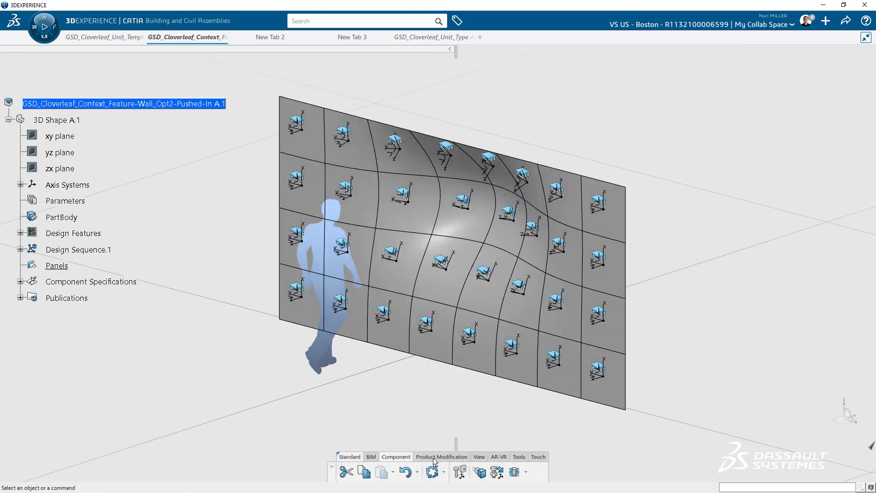
# Step: Change the level of development by exposing all GSD_Cloverleaf_Unit_Type specifications with the Feature scope
pyautogui.click(479, 473)
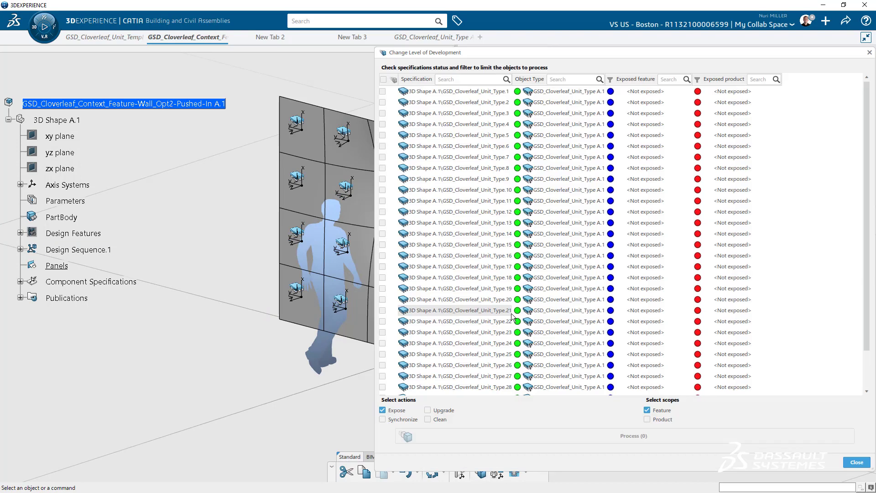
pyautogui.click(383, 80)
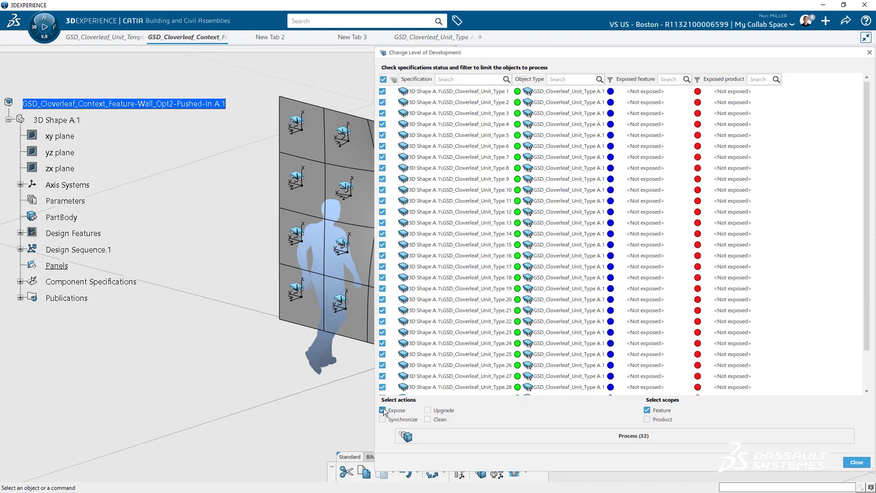
pyautogui.click(499, 437)
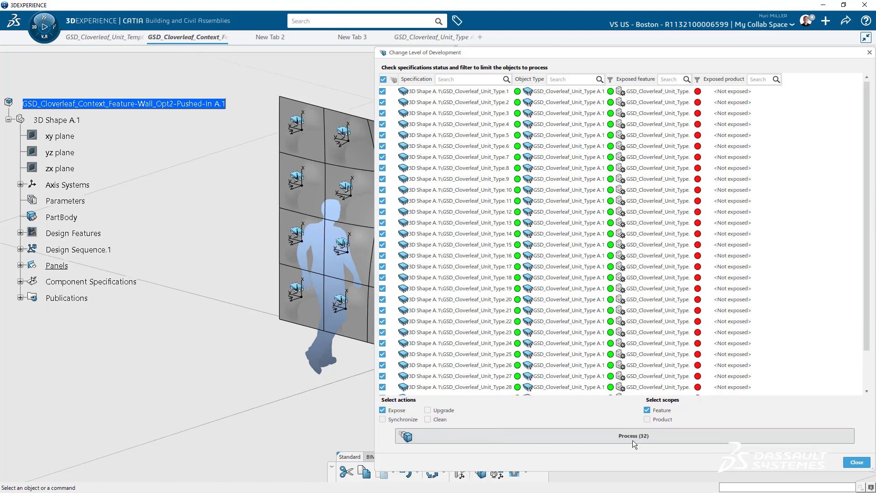
pyautogui.click(857, 462)
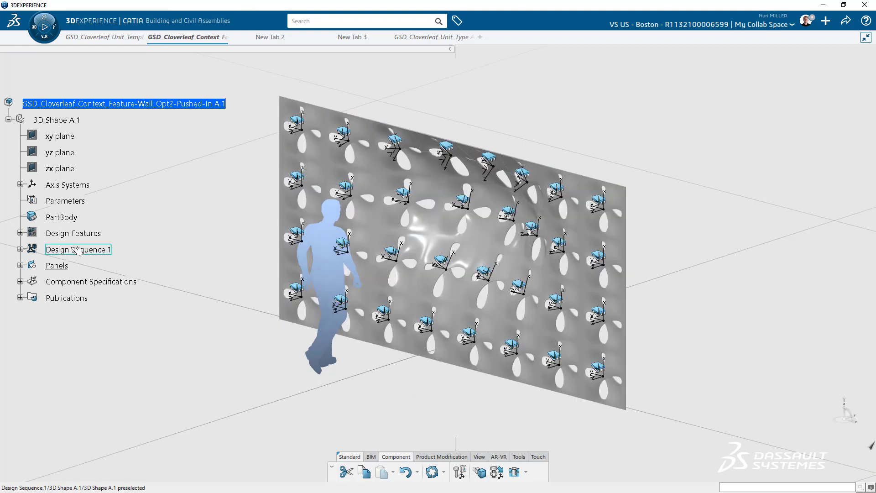
# Step: Expand Component Specifications in the tree and hide GSD_Cloverleaf_Unit_Type Set.1
pyautogui.click(20, 281)
pyautogui.click(67, 298)
pyautogui.press('space')
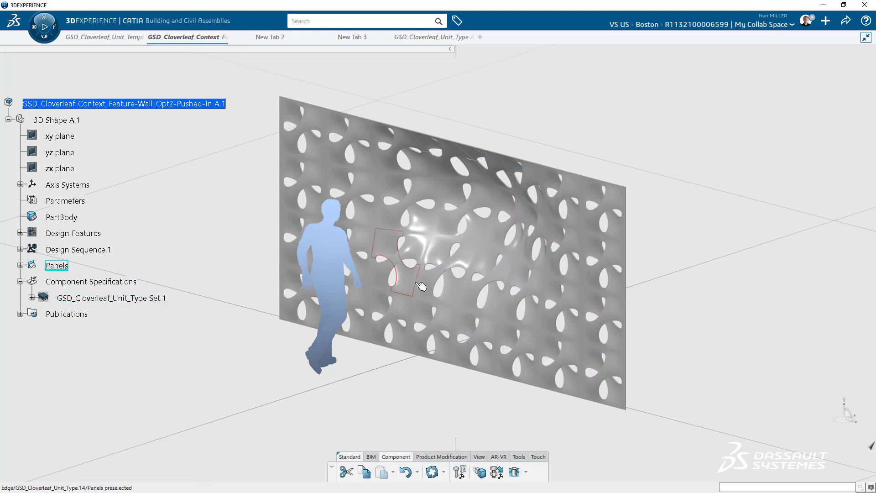
# Step: Set the viewport ambience to White Review and examine the cloverleaf panels on the pushed-in feature wall
pyautogui.moveTo(429, 276); pyautogui.dragTo(430, 278, button='middle')
pyautogui.scroll(3, 430, 278)
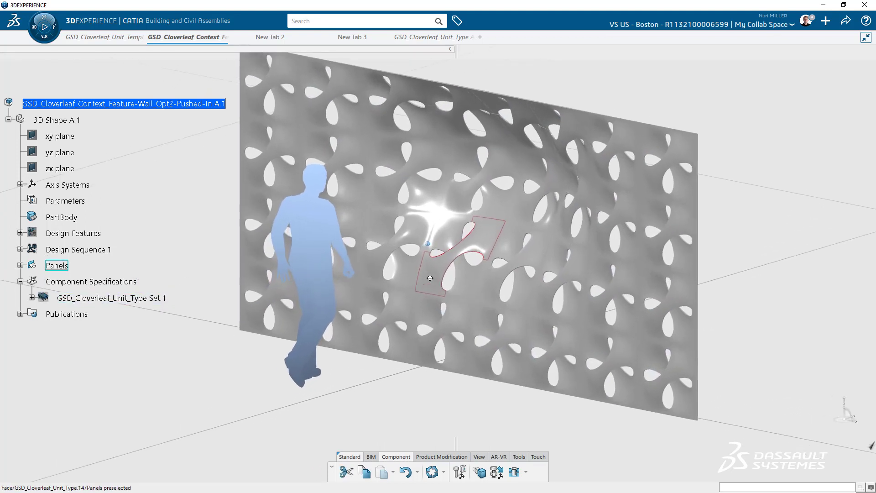
pyautogui.click(482, 455)
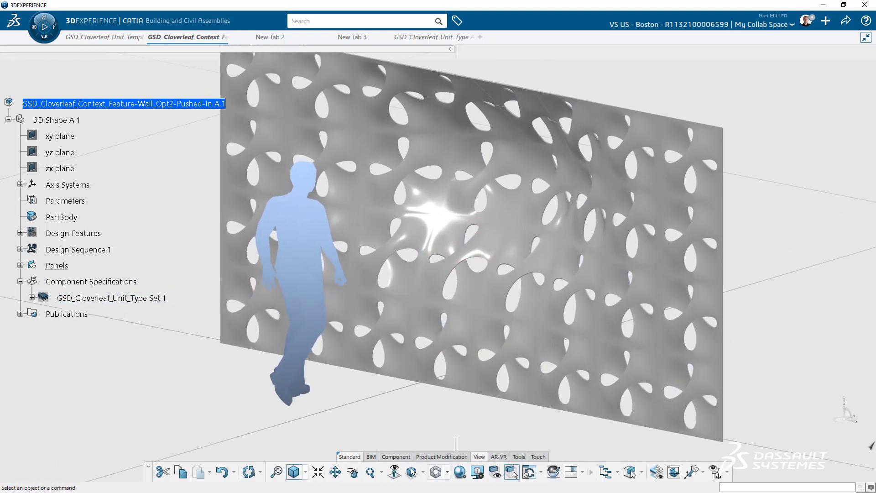
pyautogui.click(305, 472)
pyautogui.click(314, 452)
pyautogui.moveTo(524, 239)
pyautogui.mouseDown(button='middle')
pyautogui.moveTo(507, 233)
pyautogui.moveTo(631, 239)
pyautogui.moveTo(730, 196)
pyautogui.mouseUp(button='middle')
pyautogui.rightClick(729, 195)
pyautogui.moveTo(748, 215)
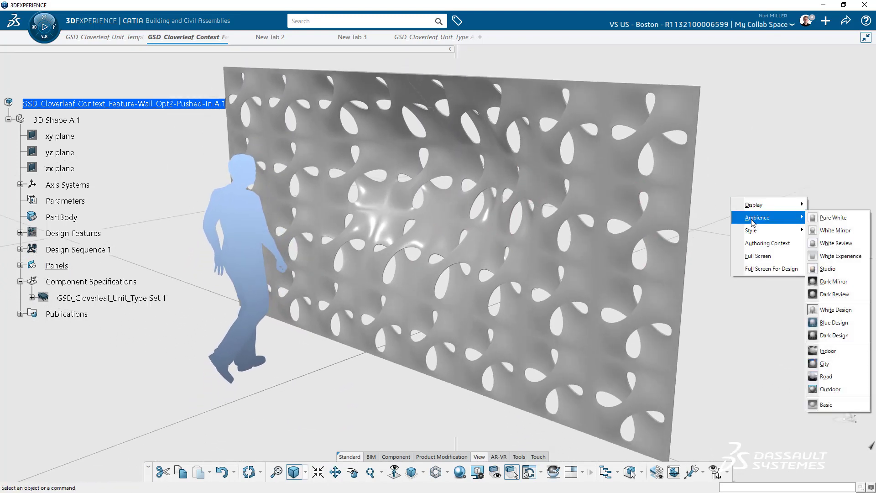
pyautogui.click(821, 243)
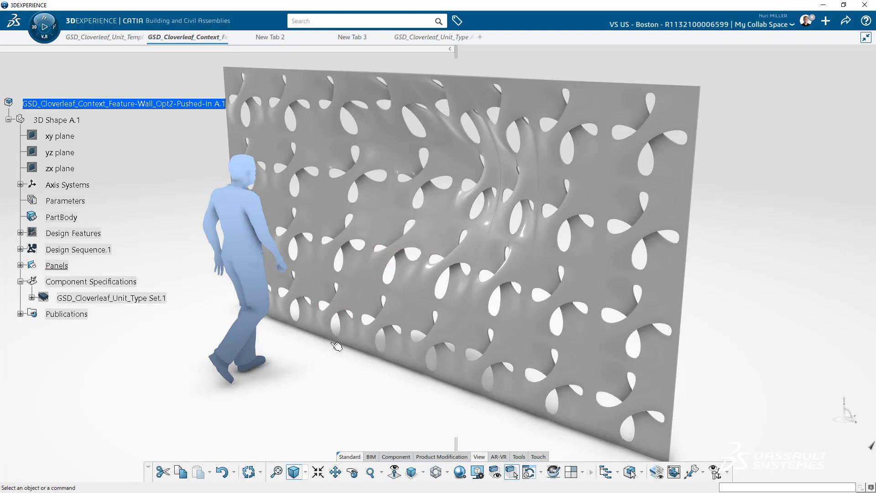
pyautogui.scroll(3, 333, 343)
pyautogui.moveTo(337, 347); pyautogui.dragTo(303, 413, button='middle')
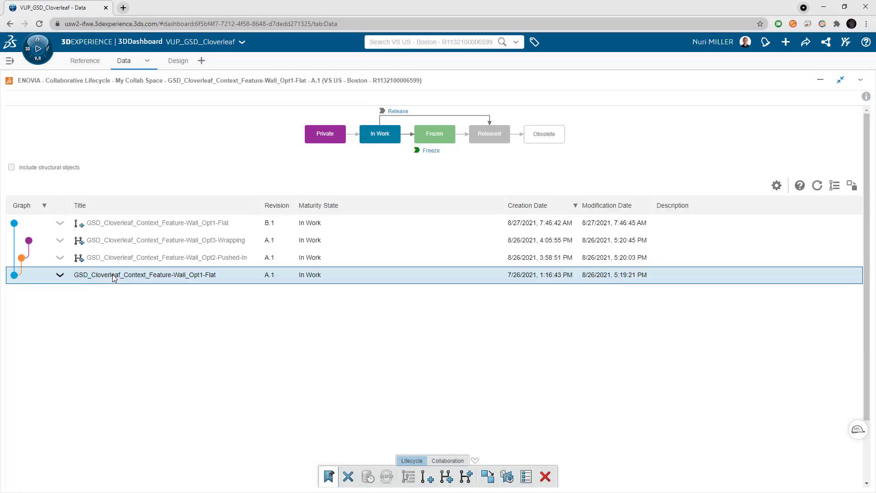
# Step: Switch to 3DDashboard, view revision A.1 of GSD_Cloverleaf_Context_Feature-Wall_Opt1-Flat in 3DPlay, and close the viewer
pyautogui.rightClick(114, 277)
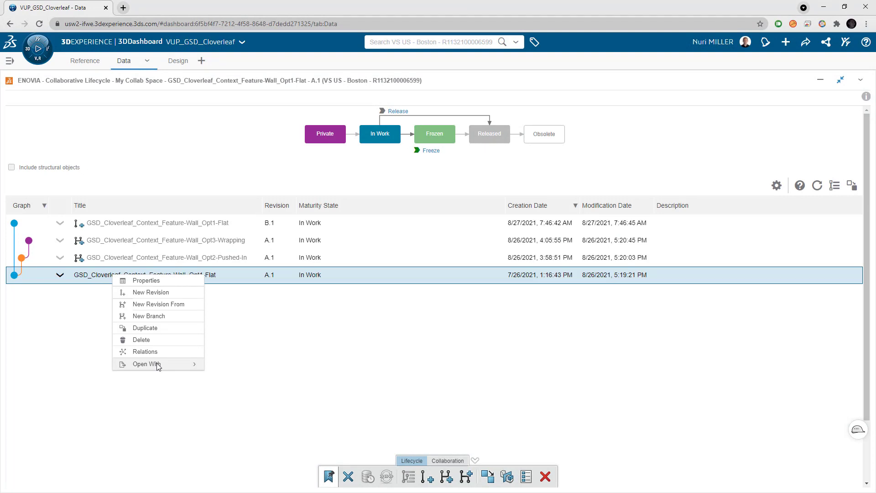
pyautogui.moveTo(158, 365)
pyautogui.click(231, 413)
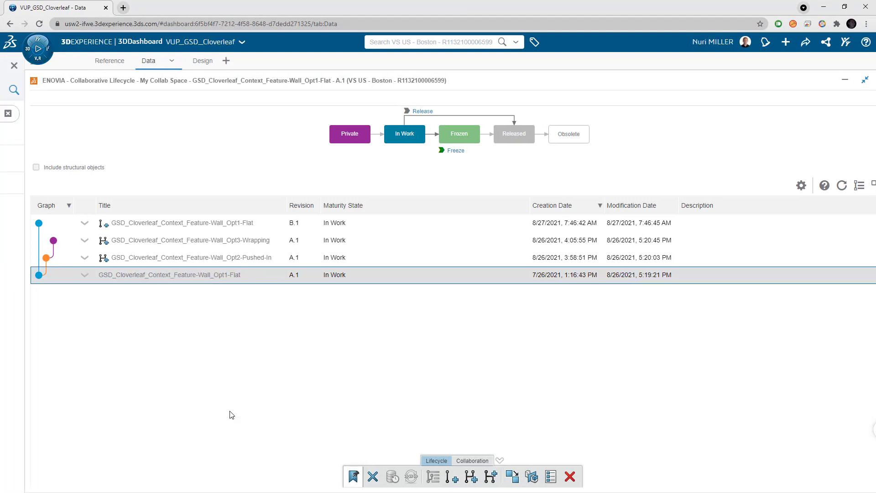
pyautogui.click(59, 201)
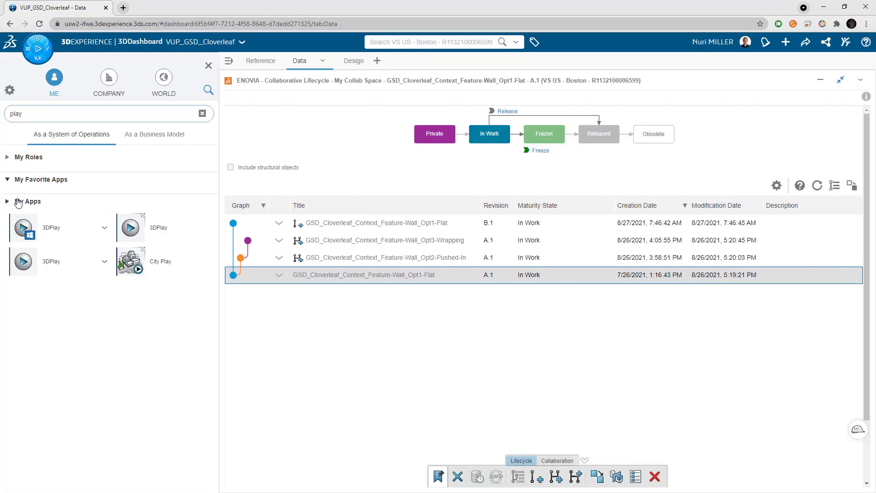
pyautogui.click(130, 229)
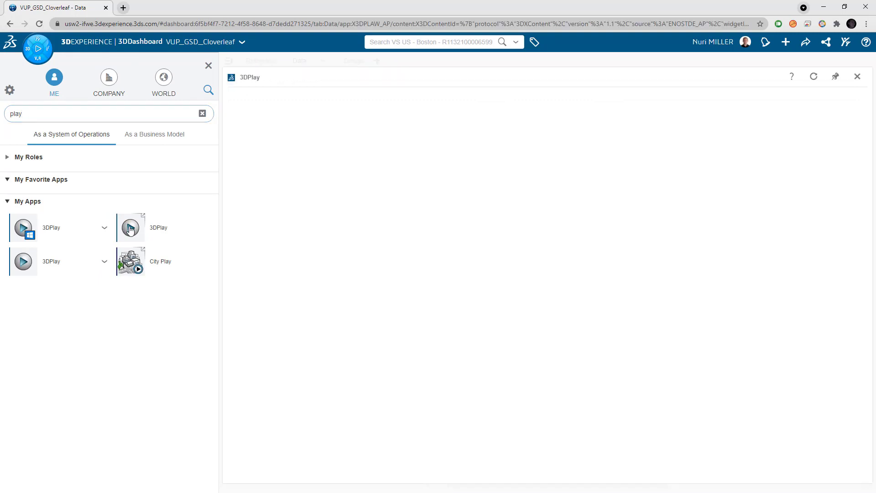
pyautogui.click(209, 67)
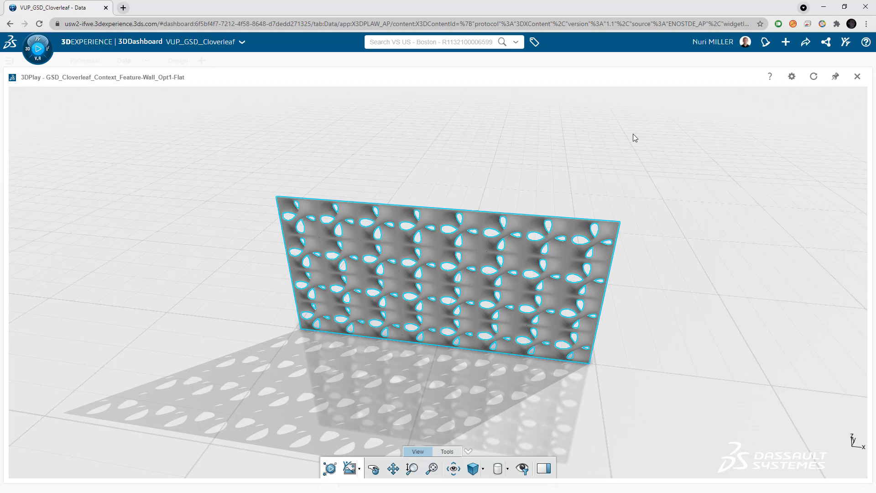
pyautogui.click(858, 77)
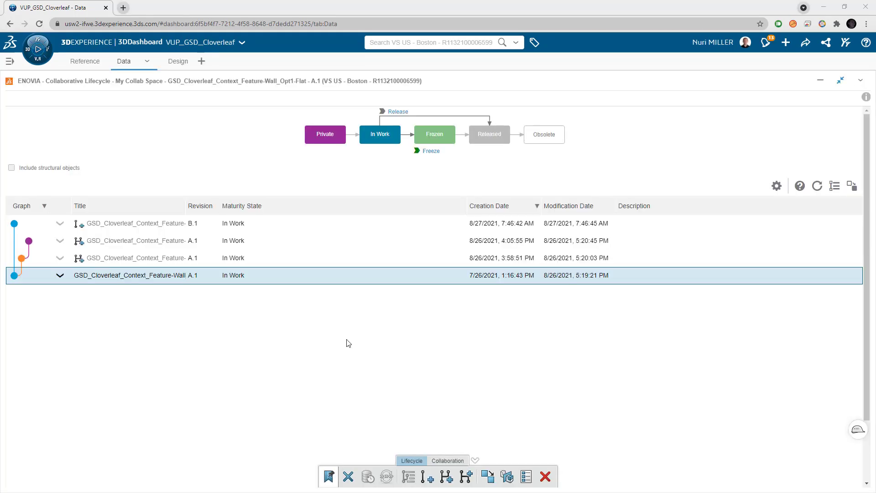
# Step: Restore the dashboard's multi-widget layout, load flat wall revision B.1 into Product Structure Explore, and inspect it in 3D Navigate
pyautogui.click(840, 80)
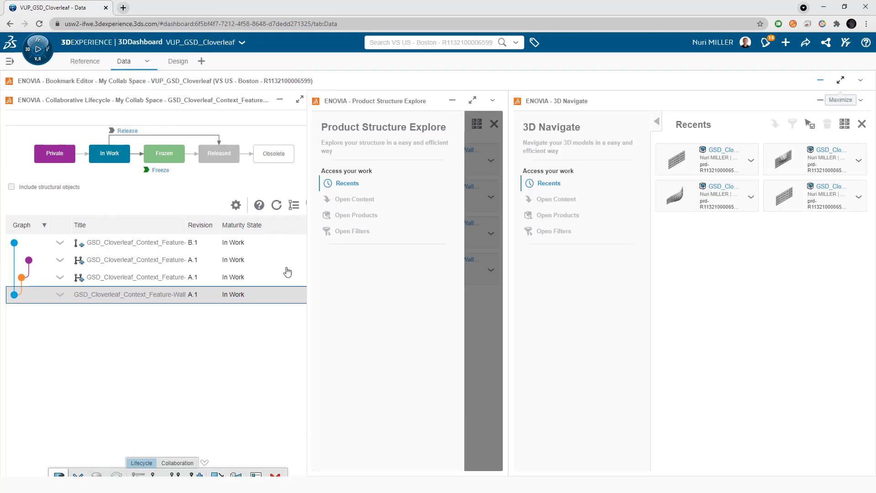
pyautogui.moveTo(97, 252); pyautogui.dragTo(395, 286)
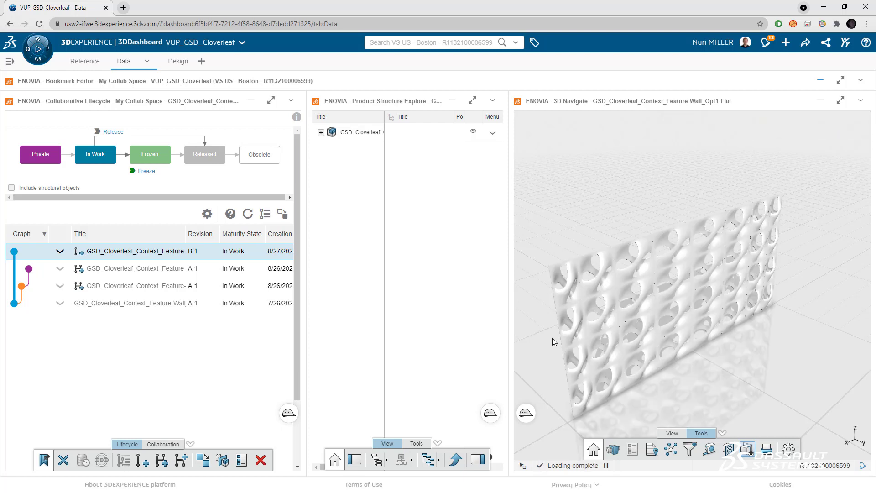
pyautogui.moveTo(554, 337); pyautogui.dragTo(653, 348)
pyautogui.moveTo(724, 349); pyautogui.dragTo(824, 319)
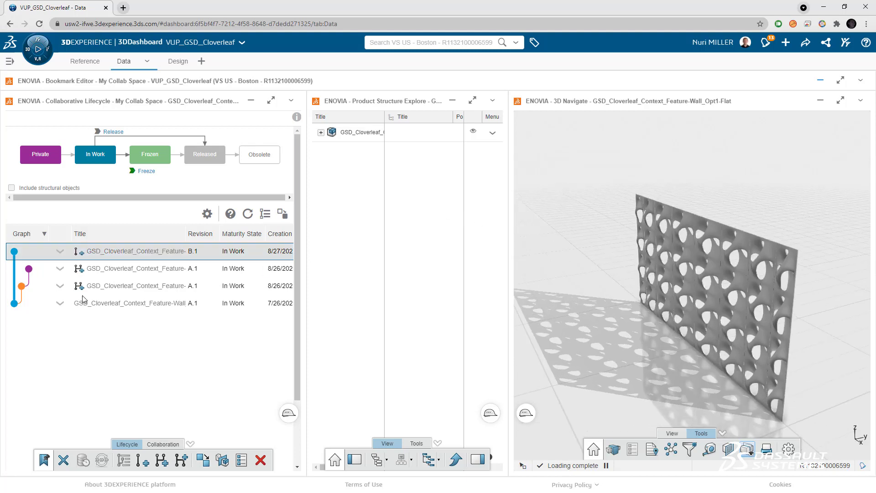
# Step: Add the Opt2-Pushed-In wall to Product Structure Explore, hide the flat wall, and inspect the pushed-in panels in 3D
pyautogui.click(116, 285)
pyautogui.moveTo(120, 282); pyautogui.dragTo(411, 288)
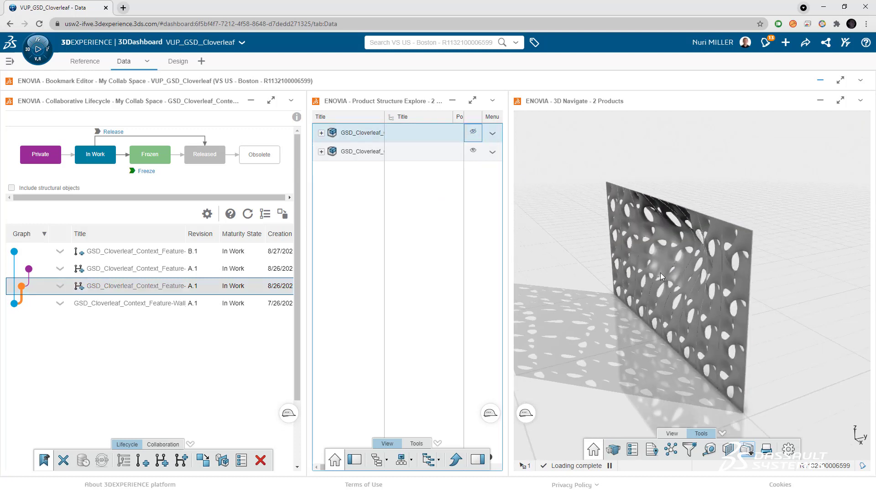
pyautogui.scroll(3, 659, 229)
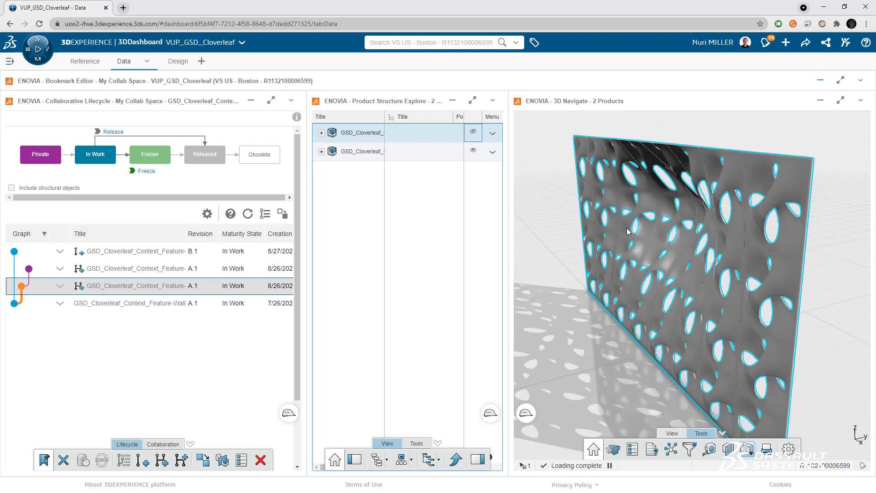
pyautogui.scroll(2, 584, 234)
pyautogui.scroll(-5, 554, 235)
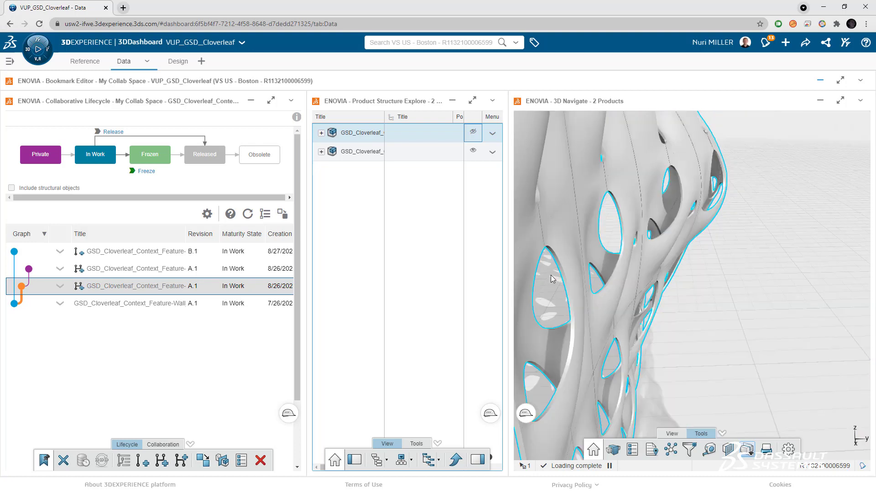
pyautogui.scroll(-2, 555, 297)
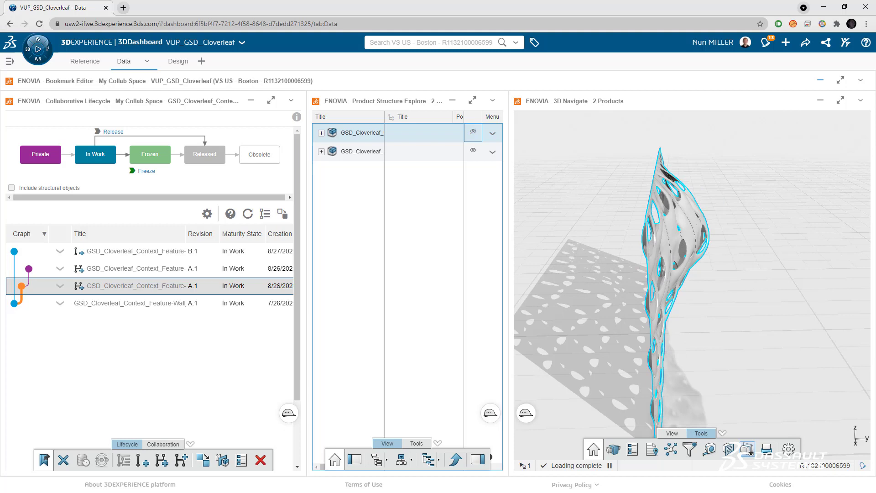
pyautogui.scroll(-1, 648, 309)
pyautogui.moveTo(661, 309); pyautogui.dragTo(674, 308)
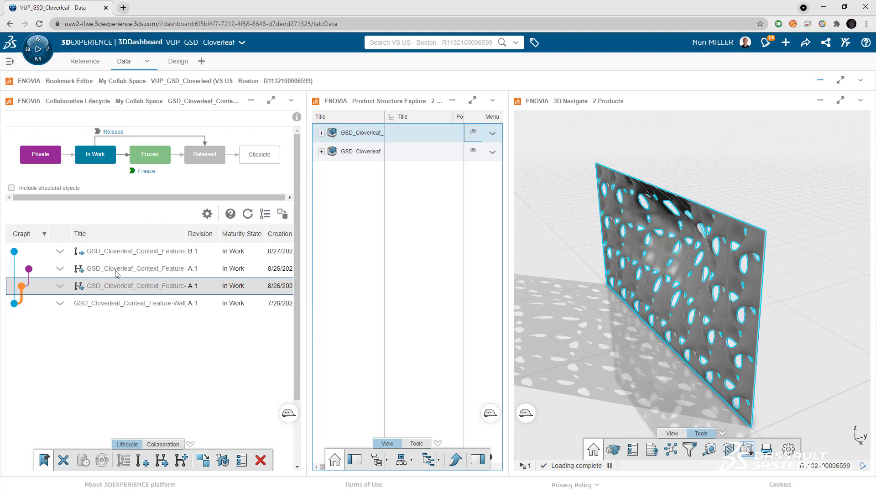
# Step: Add the Opt3-Wrapping wall to Product Structure Explore and hide the pushed-in wall to view the wrapping option
pyautogui.moveTo(116, 273); pyautogui.dragTo(409, 282)
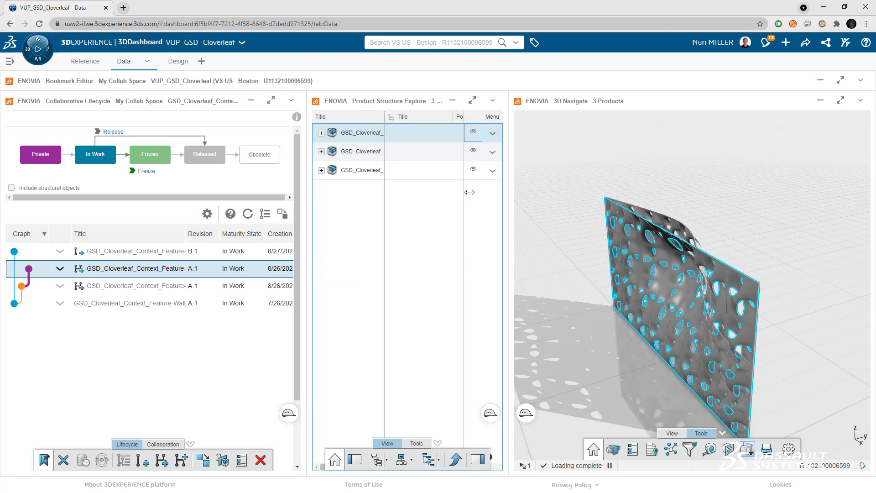
pyautogui.click(473, 151)
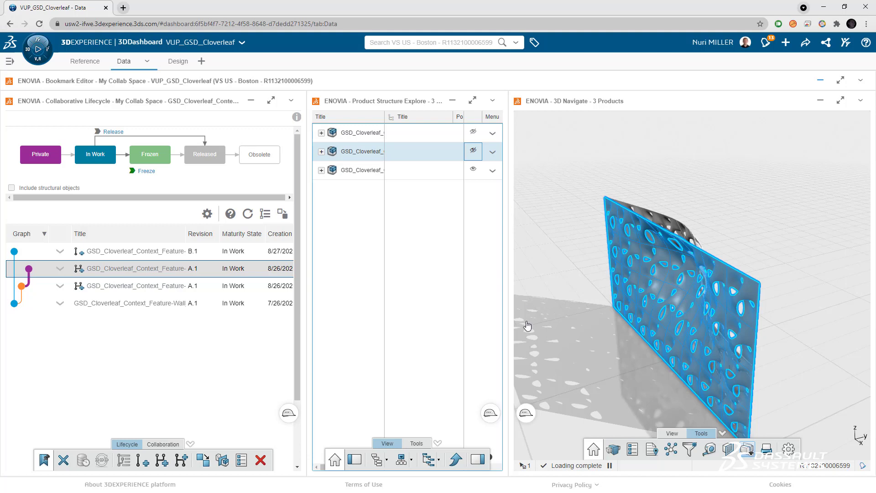
pyautogui.moveTo(724, 380); pyautogui.dragTo(764, 299, button='middle')
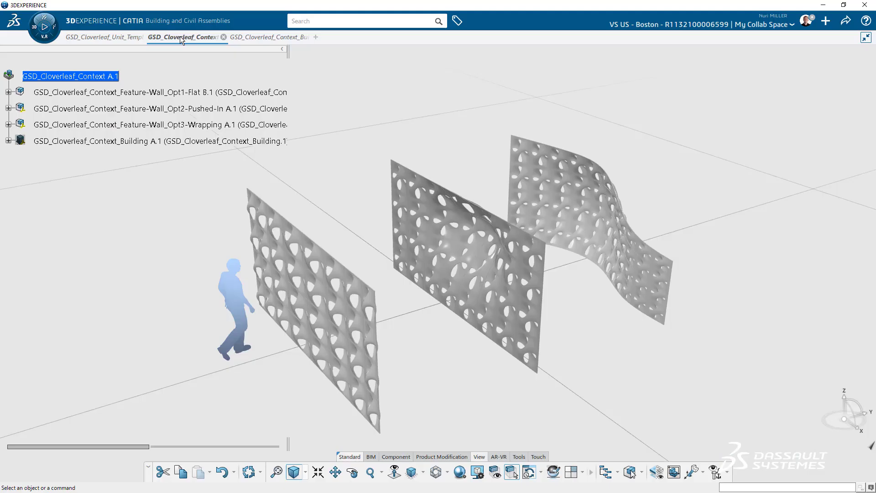
# Step: Switch to CATIA and examine the flat, pushed-in and wrapping feature walls side by side and up close in GSD_Cloverleaf_Context
pyautogui.moveTo(179, 305); pyautogui.dragTo(361, 301, button='middle')
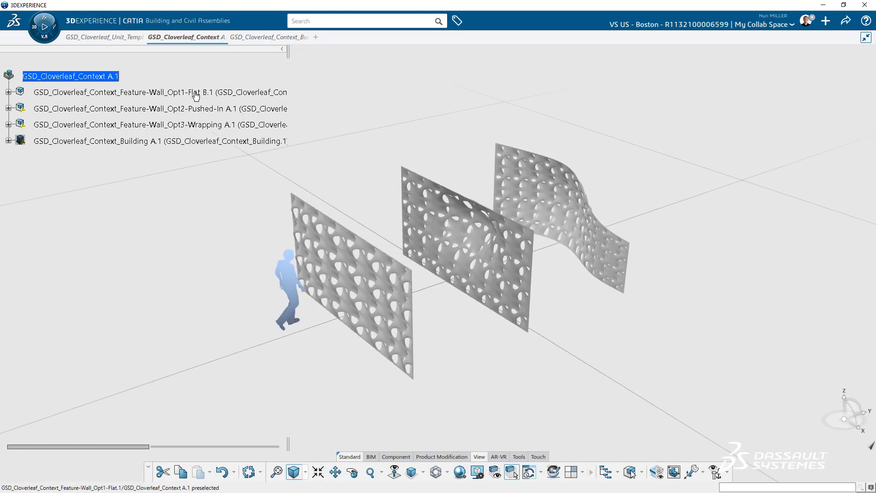
pyautogui.moveTo(278, 280); pyautogui.dragTo(410, 332, button='middle')
pyautogui.scroll(10, 409, 332)
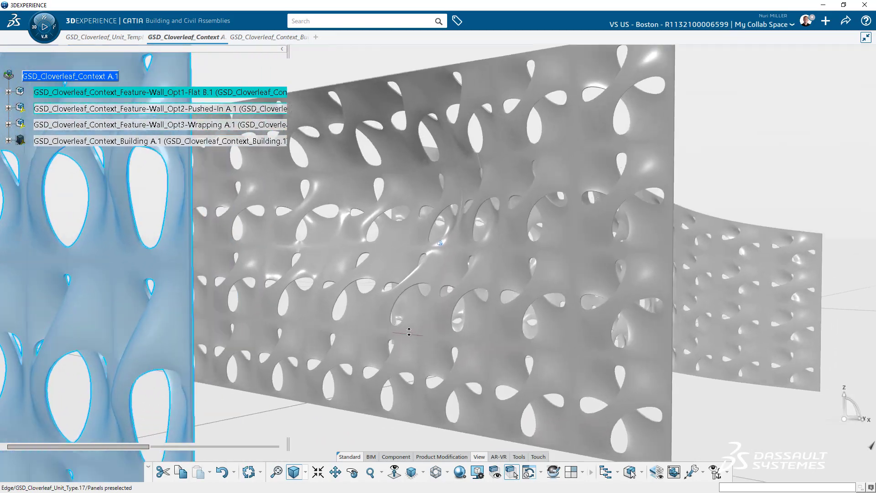
pyautogui.scroll(-10, 409, 332)
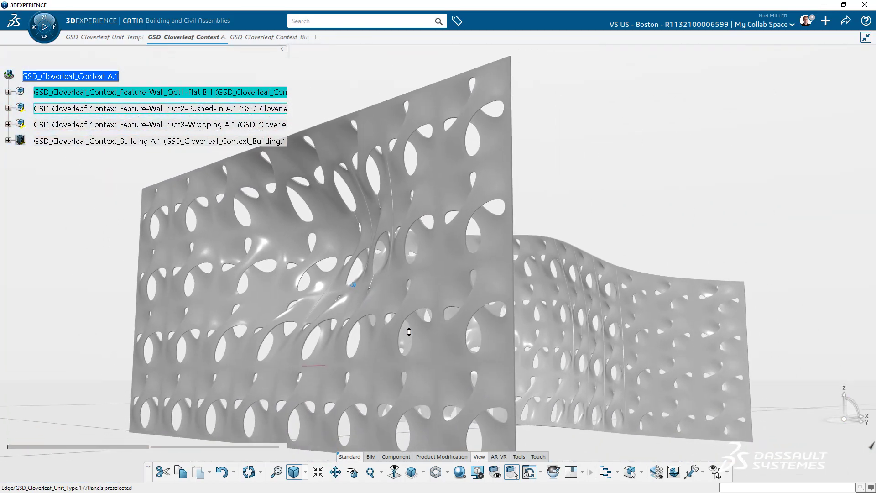
pyautogui.scroll(10, 522, 291)
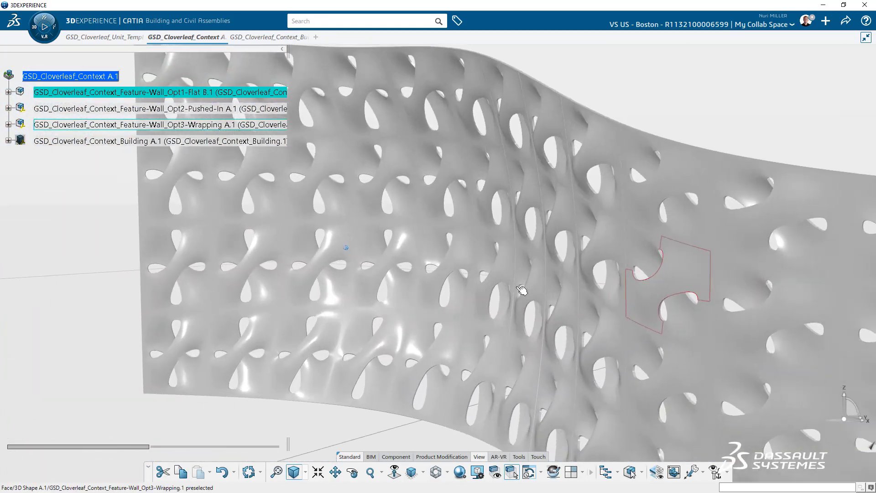
pyautogui.scroll(-10, 521, 291)
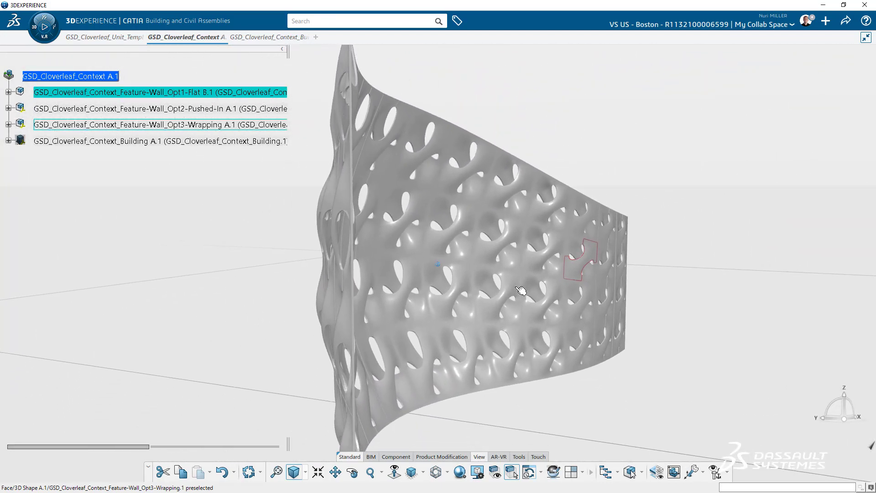
pyautogui.scroll(10, 521, 291)
pyautogui.scroll(-15, 520, 291)
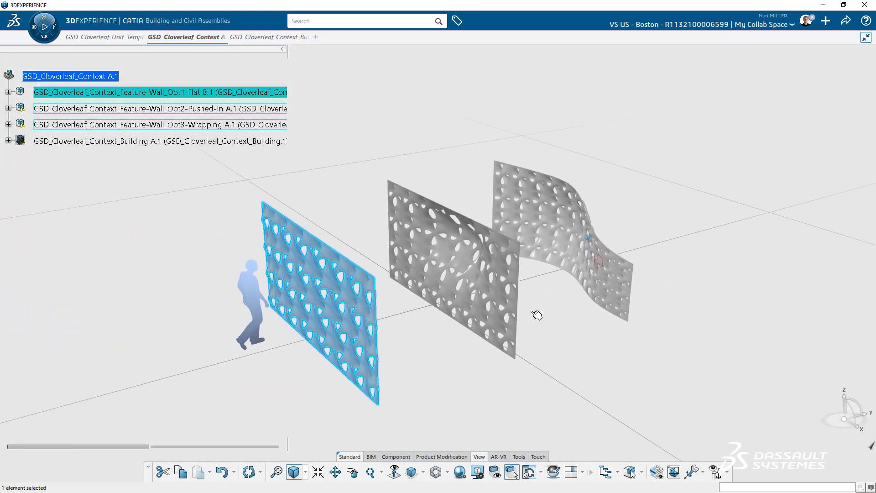
pyautogui.click(560, 330)
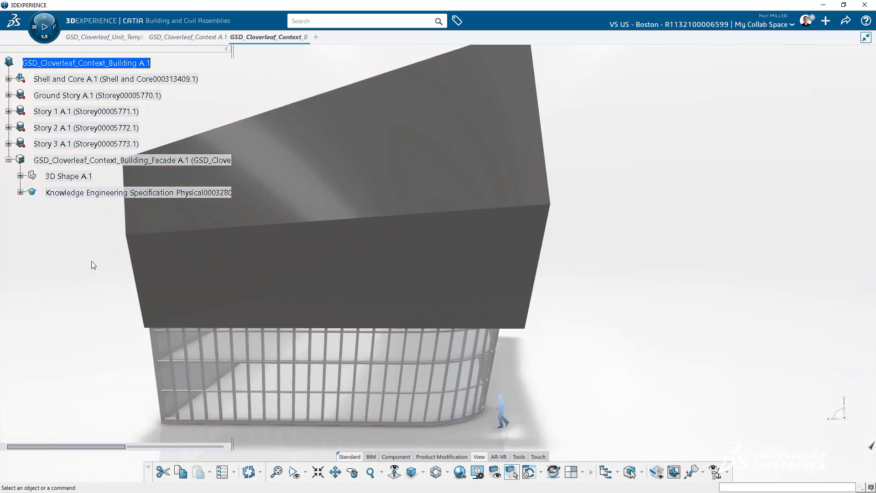
# Step: In the GSD_Cloverleaf_Context_Building product, expand the facade's 3D Shape, show Facade-Design-Surface and hide Ordered Geometrical Set.3
pyautogui.click(21, 176)
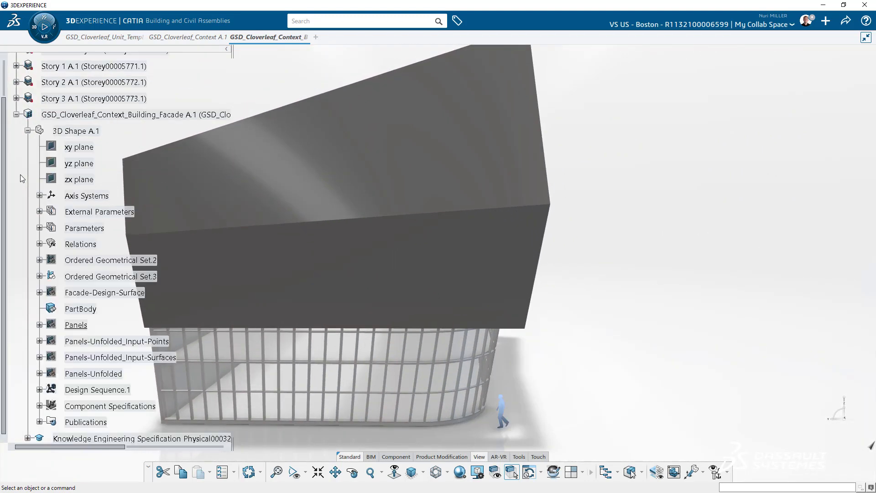
pyautogui.click(84, 293)
pyautogui.press('space')
pyautogui.click(85, 278)
pyautogui.press('space')
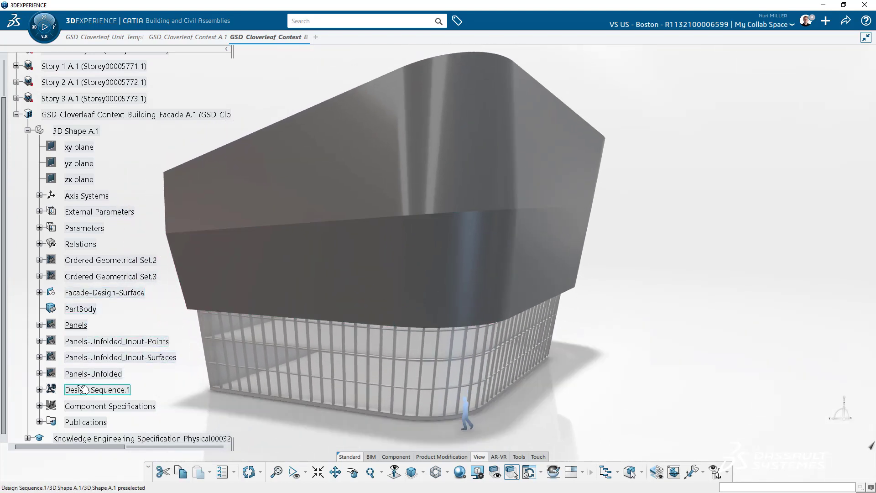
# Step: Show the facade's Design Sequence.1 geometry and hide Facade-Design-Surface
pyautogui.press('space')
pyautogui.click(92, 294)
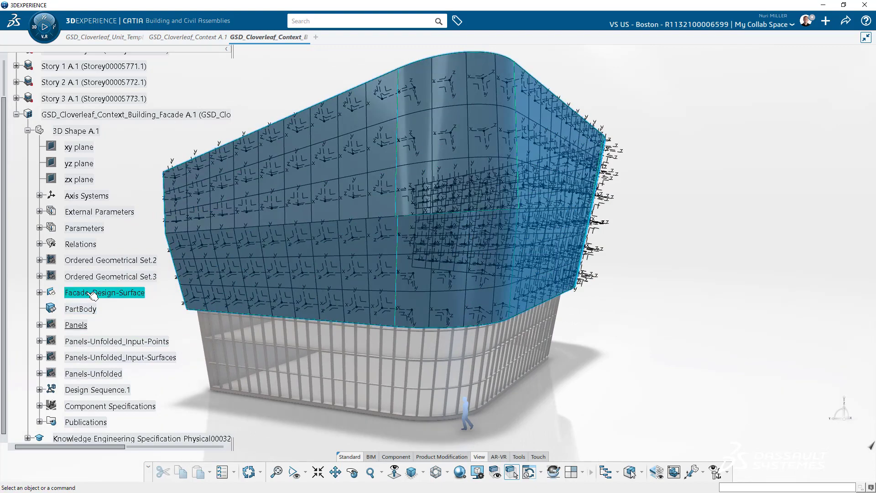
pyautogui.press('space')
# Step: Expand Design Sequence.1, its Published Geometries and Publish.2 to examine the facade's published geometry
pyautogui.click(40, 390)
pyautogui.scroll(-3, 61, 394)
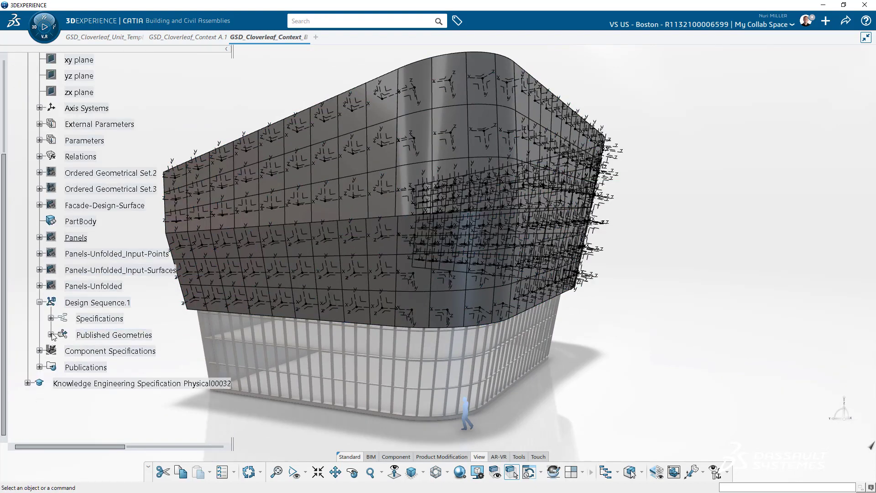
pyautogui.click(51, 338)
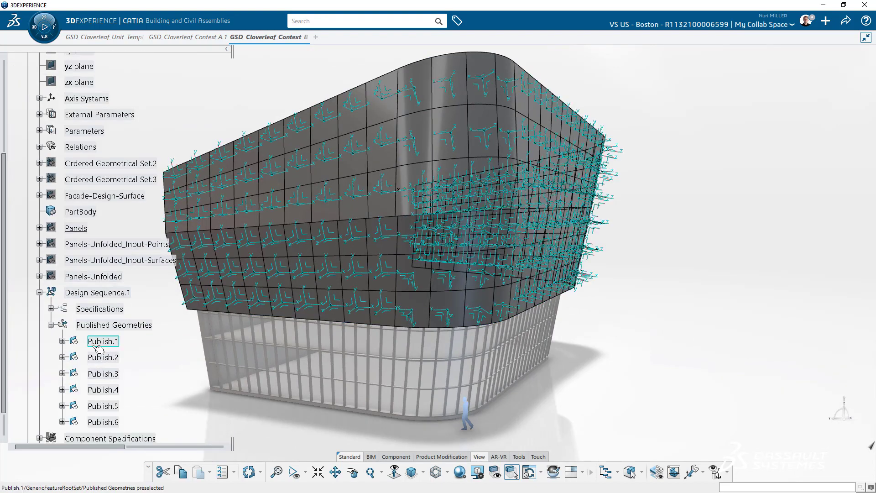
pyautogui.click(62, 357)
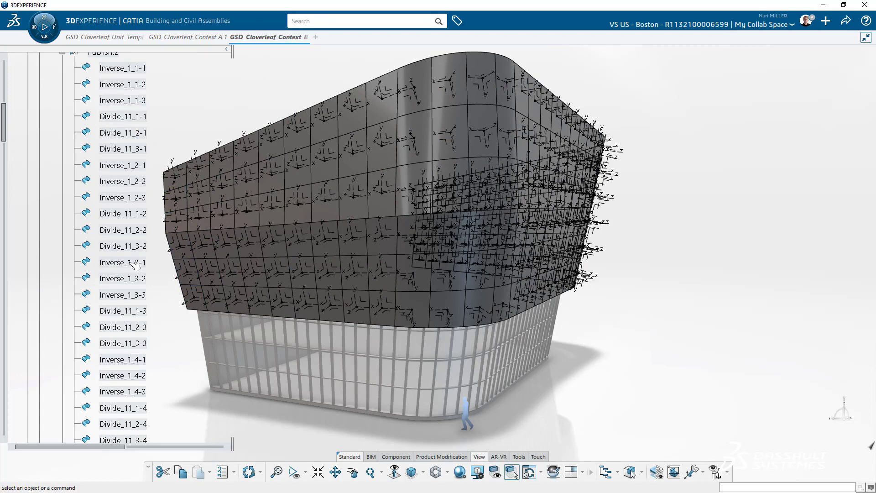
# Step: Show the facade's Panels in place of the Design Sequence.1 geometry, and collapse Publish.2 and Design Sequence.1 in the tree
pyautogui.scroll(2, 132, 262)
pyautogui.click(63, 95)
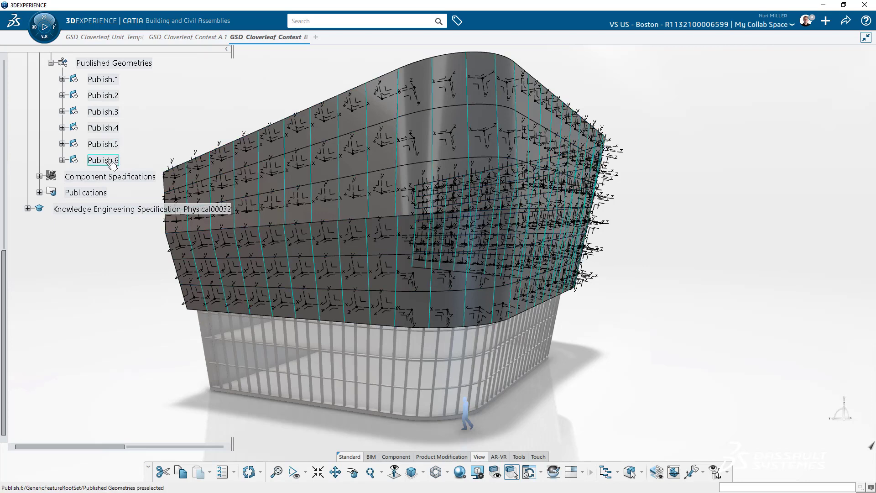
pyautogui.scroll(4, 81, 143)
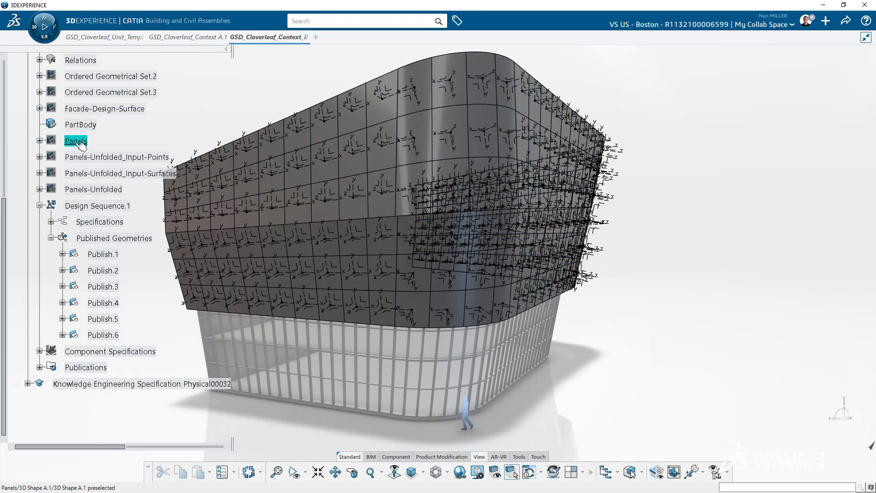
pyautogui.click(77, 206)
pyautogui.doubleClick(77, 207)
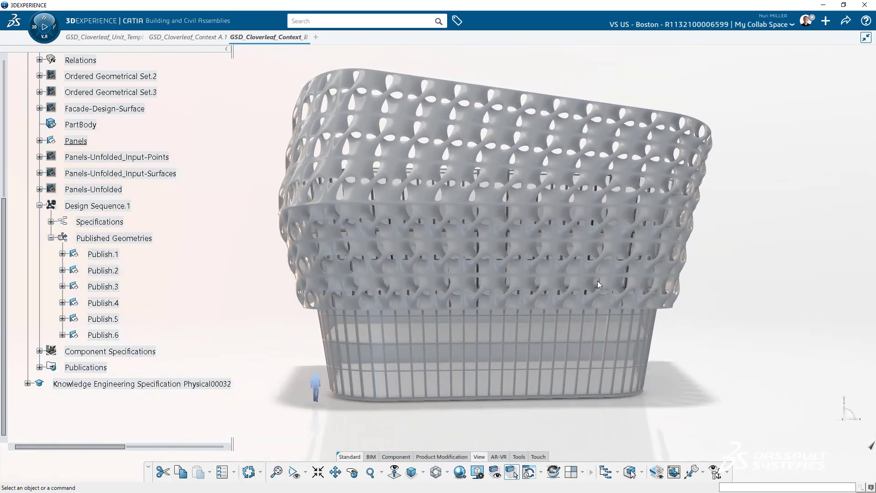
pyautogui.click(40, 206)
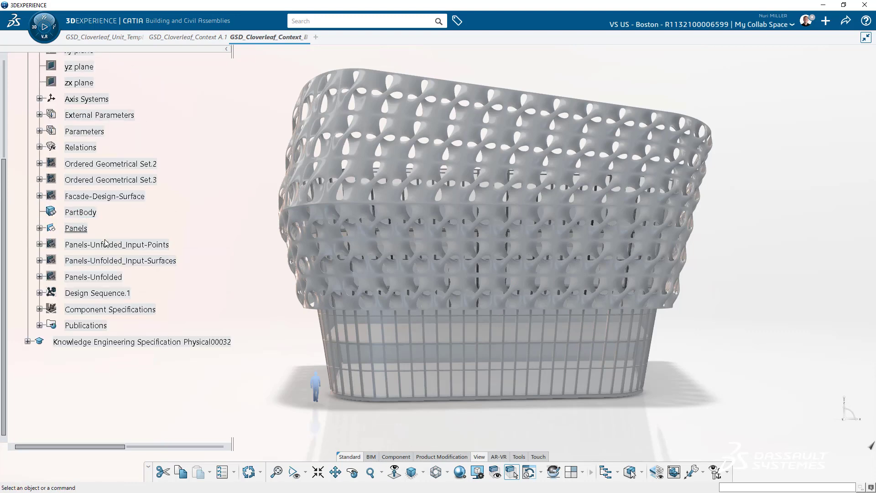
# Step: Show Panels-Unfolded, inspect the definition of one unfolded panel with its distortion color scale, and close it without changes
pyautogui.click(101, 277)
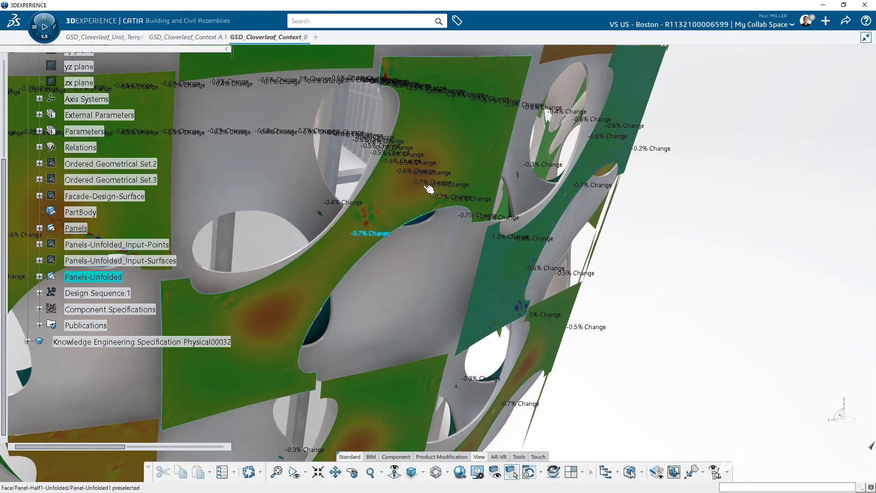
pyautogui.click(405, 201)
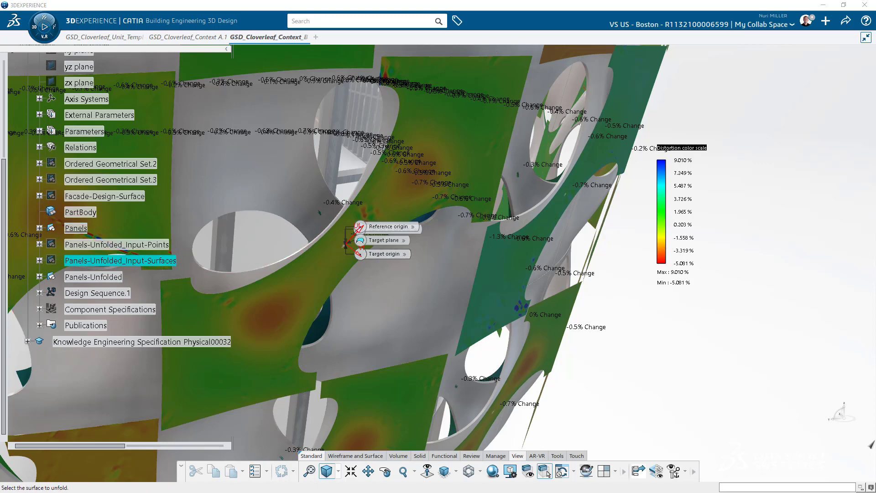
pyautogui.press('Escape')
pyautogui.click(667, 301)
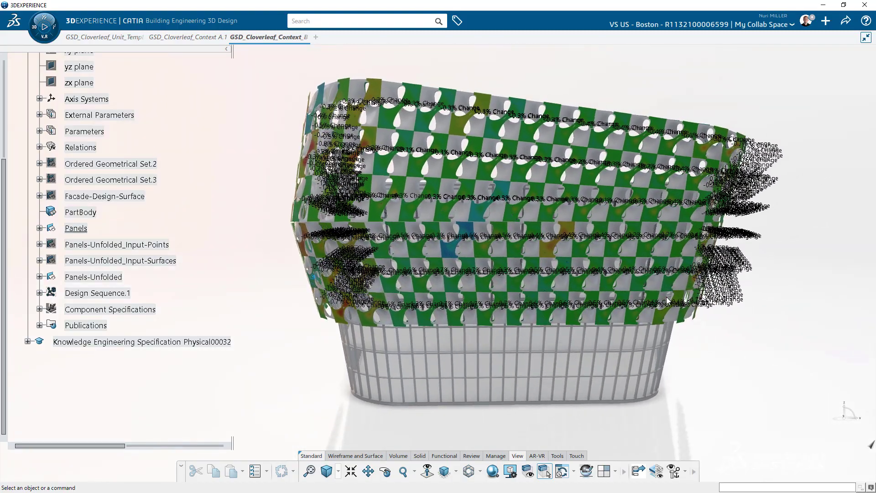
# Step: Hide Panels-Unfolded, make the GSD_Cloverleaf_Context_Building product active and collapse the facade's 3D Shape
pyautogui.click(86, 277)
pyautogui.press('space')
pyautogui.scroll(5, 82, 205)
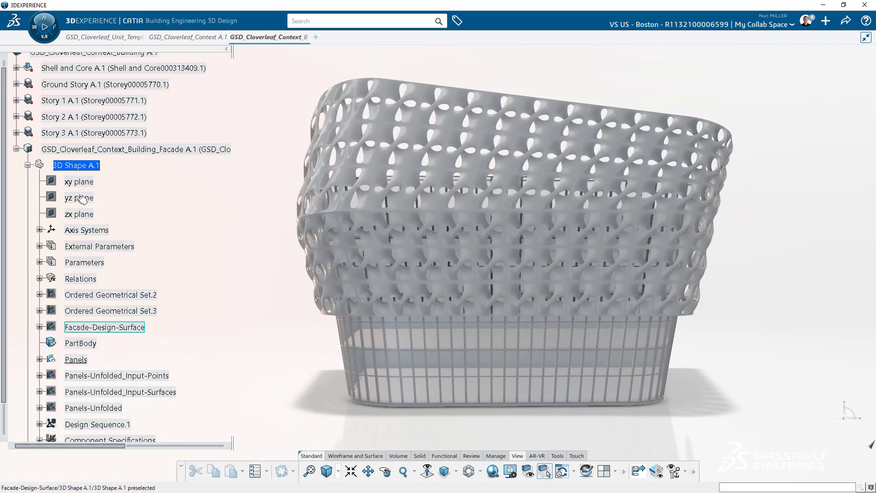
pyautogui.click(80, 140)
pyautogui.click(28, 252)
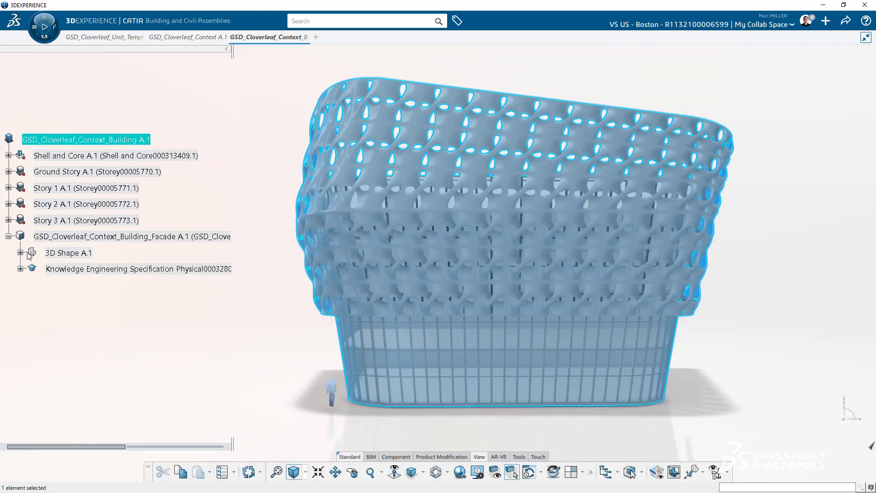
pyautogui.click(236, 321)
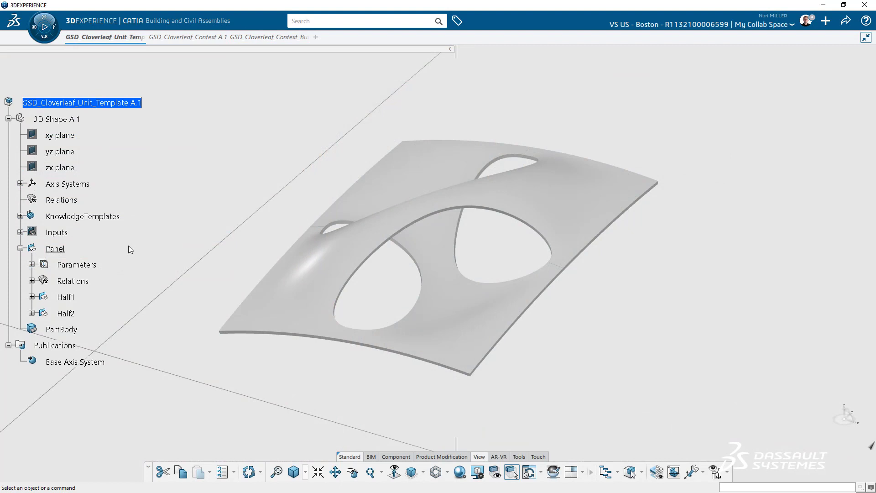
# Step: In GSD_Cloverleaf_Unit_Template, expand the Panel's Half1 and show its ConGeo set to examine the construction points, planes and splines
pyautogui.click(48, 251)
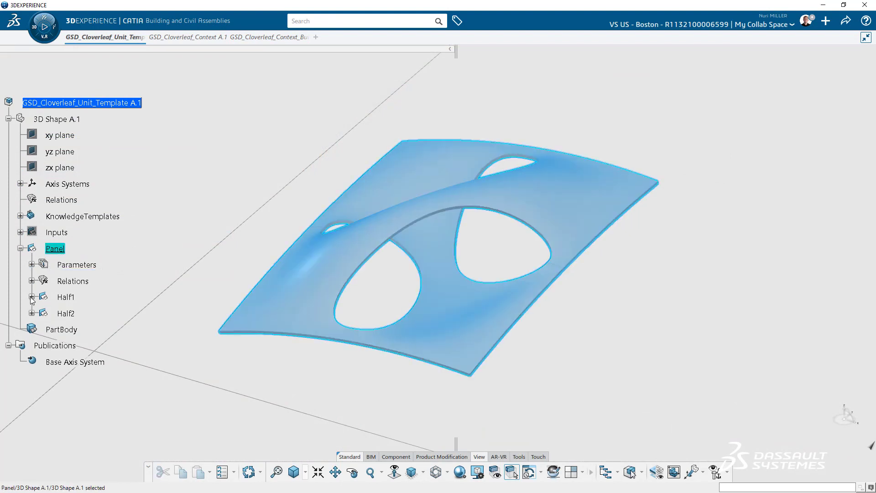
pyautogui.click(78, 315)
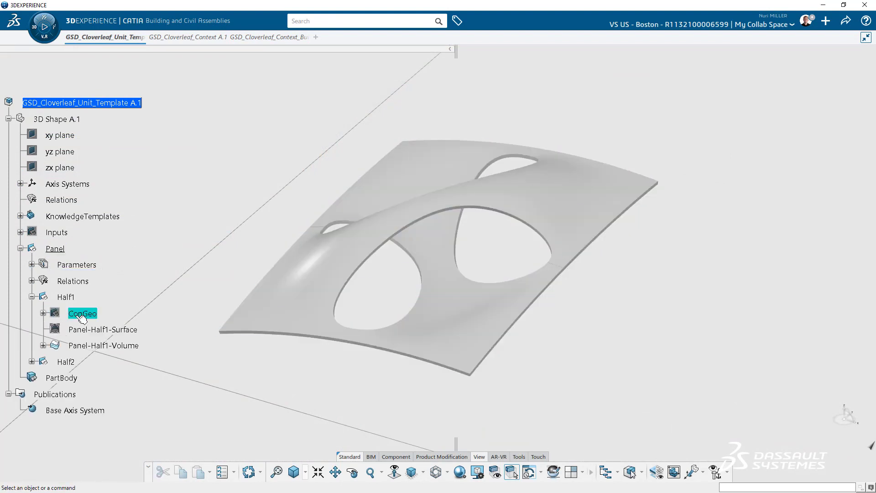
pyautogui.press('space')
pyautogui.click(43, 313)
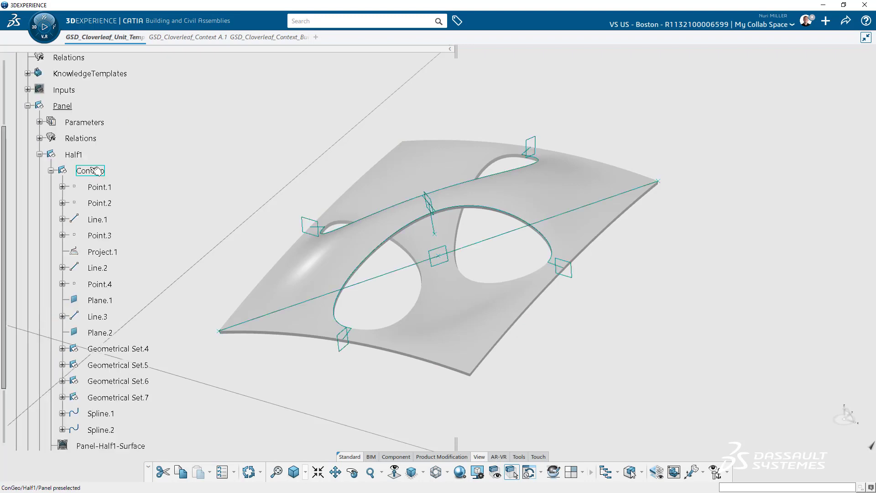
pyautogui.moveTo(181, 245); pyautogui.dragTo(126, 229, button='middle')
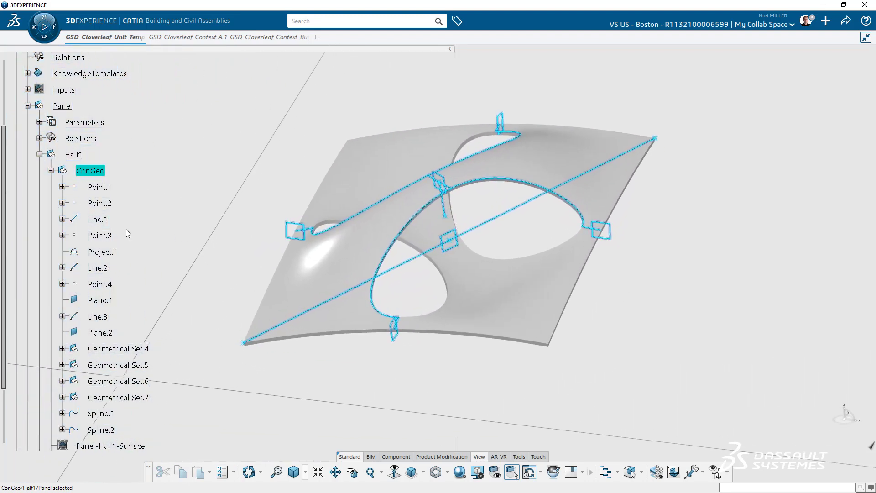
# Step: Collapse ConGeo, show Panel-Half1-Surface temporarily and highlight Panel-Half1-Volume to examine how the half panel is built
pyautogui.click(51, 171)
pyautogui.doubleClick(99, 191)
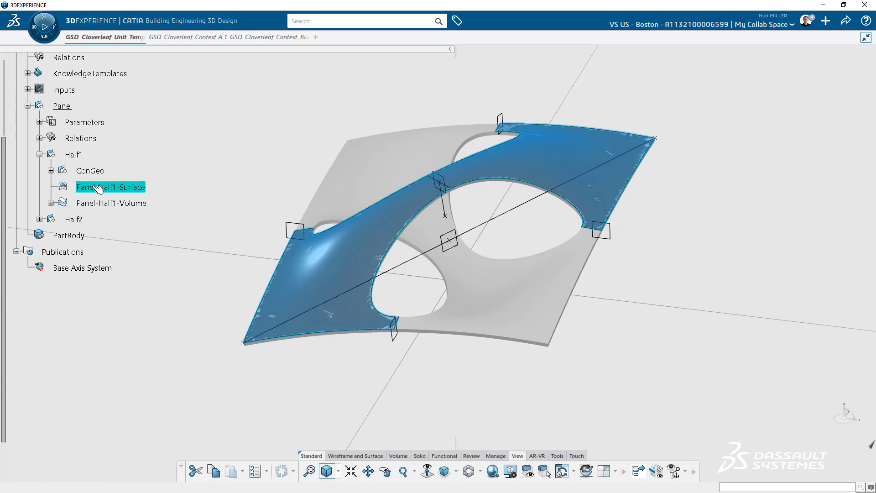
pyautogui.click(785, 422)
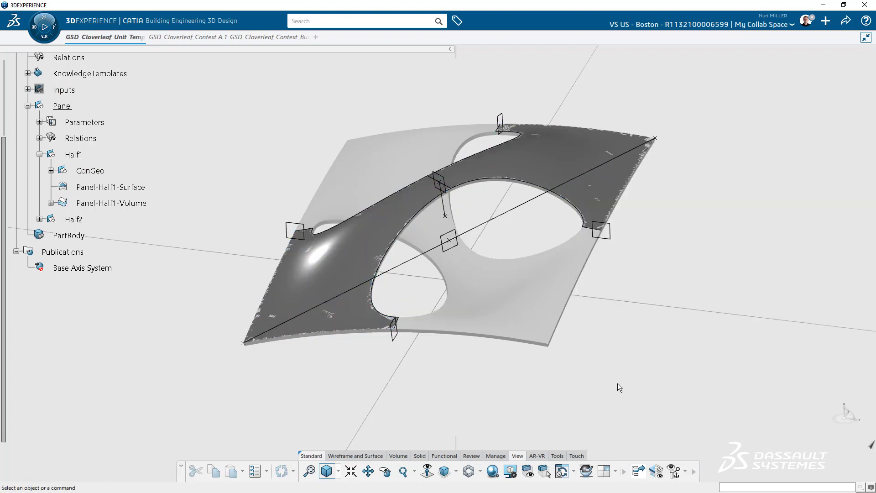
pyautogui.click(111, 203)
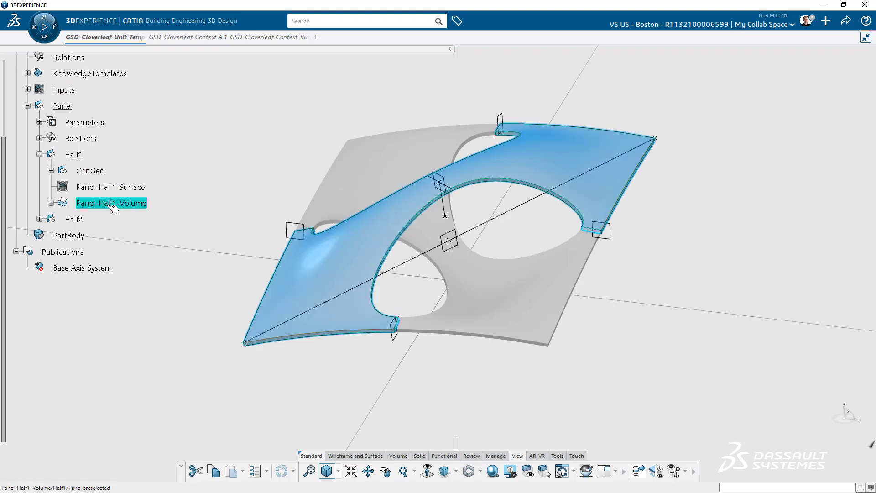
pyautogui.click(139, 154)
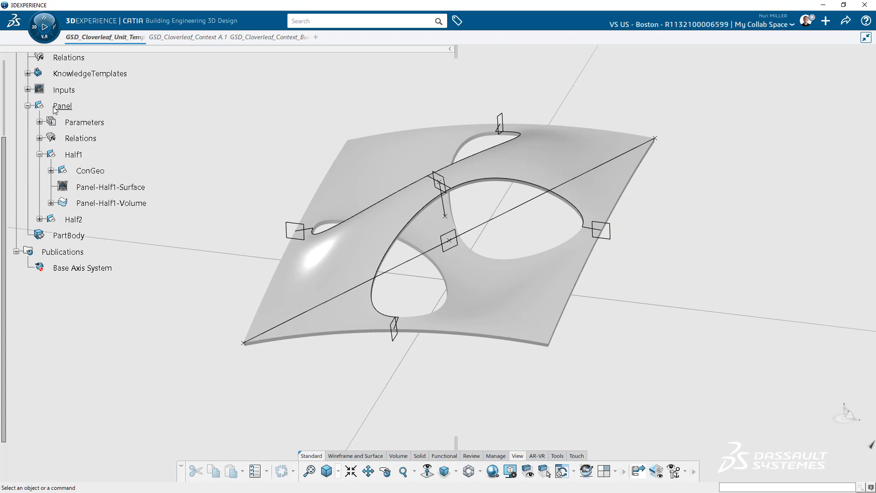
# Step: Highlight the Half2 and Half1 sets of the Panel and hide Half1's ConGeo construction geometry
pyautogui.click(75, 219)
pyautogui.click(69, 155)
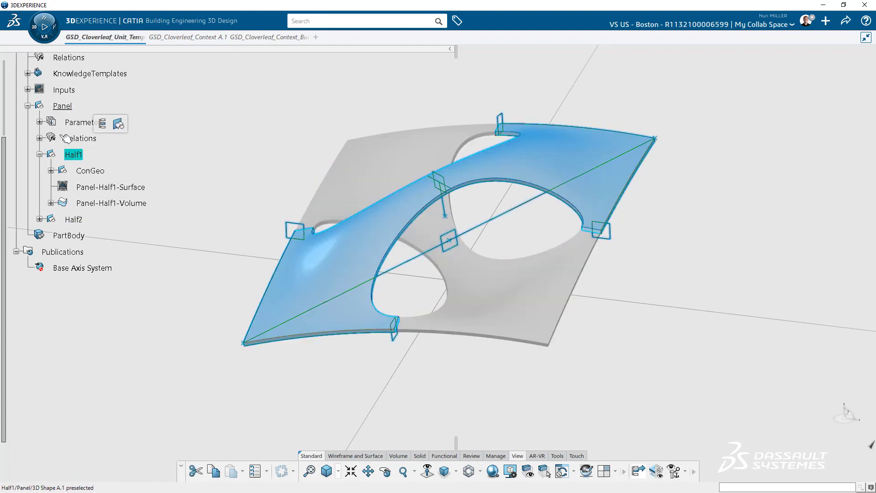
pyautogui.click(85, 171)
pyautogui.press('space')
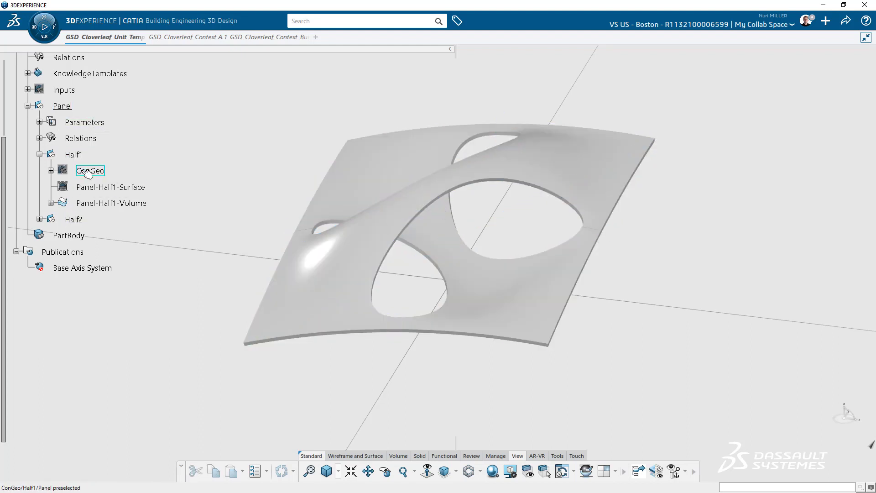
pyautogui.scroll(3, 106, 171)
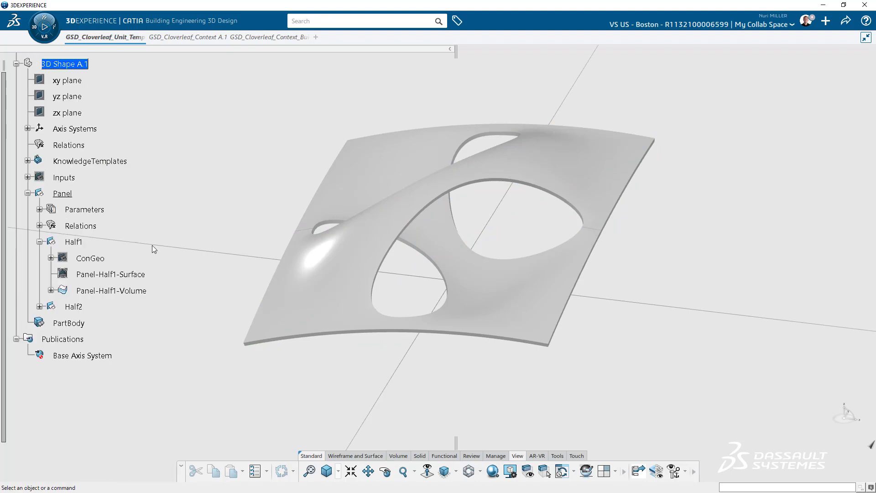
# Step: Switch to GSD_Cloverleaf_Context and examine the Opt2-Pushed-In and Opt3-Wrapping feature walls by highlighting each one
pyautogui.click(201, 37)
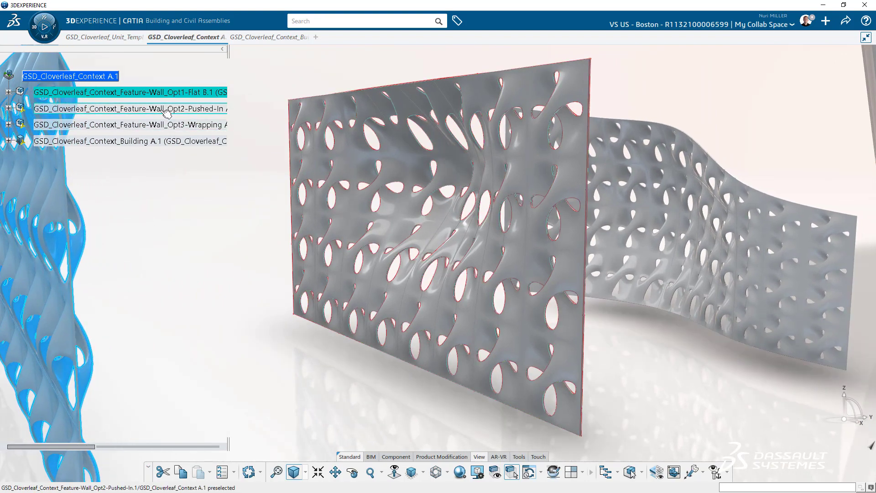
pyautogui.click(167, 110)
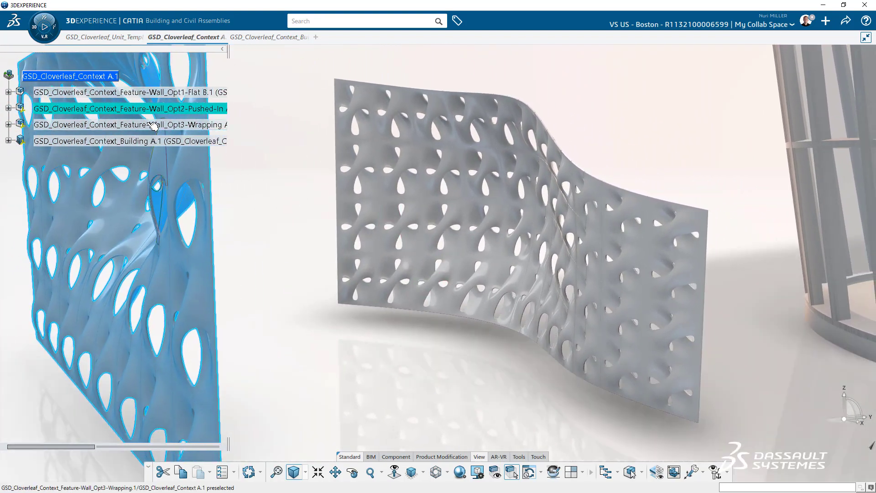
pyautogui.click(340, 231)
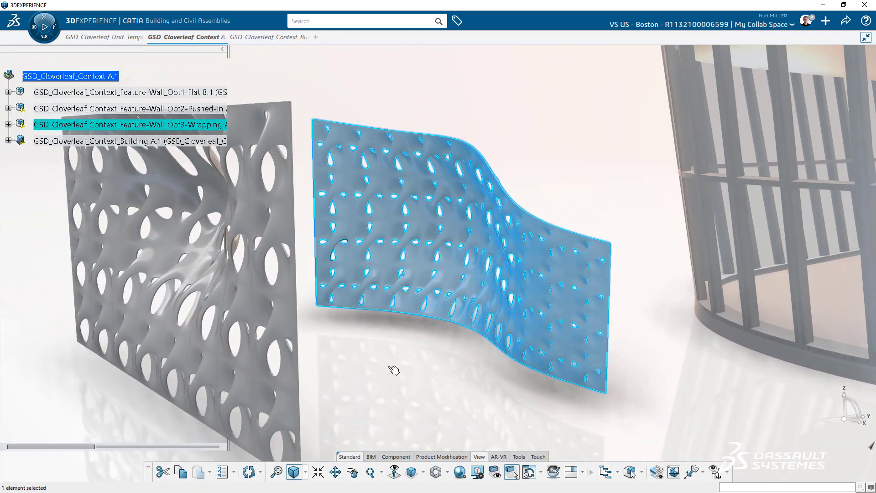
pyautogui.click(388, 366)
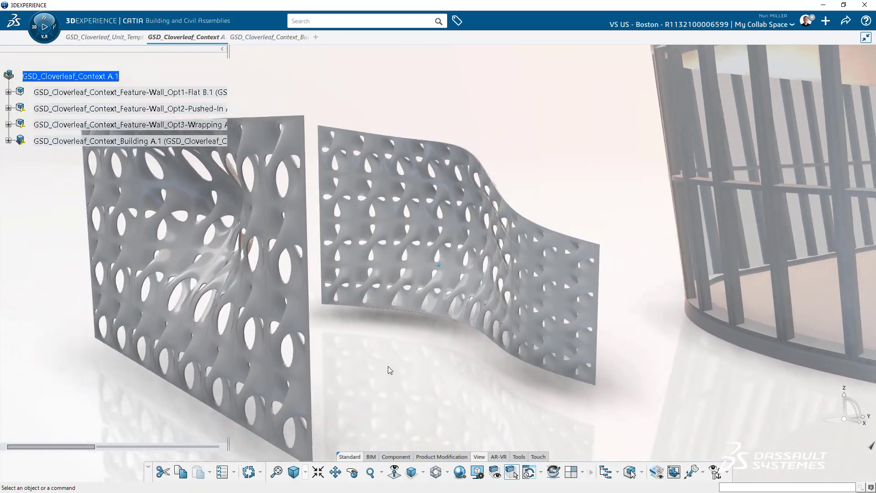